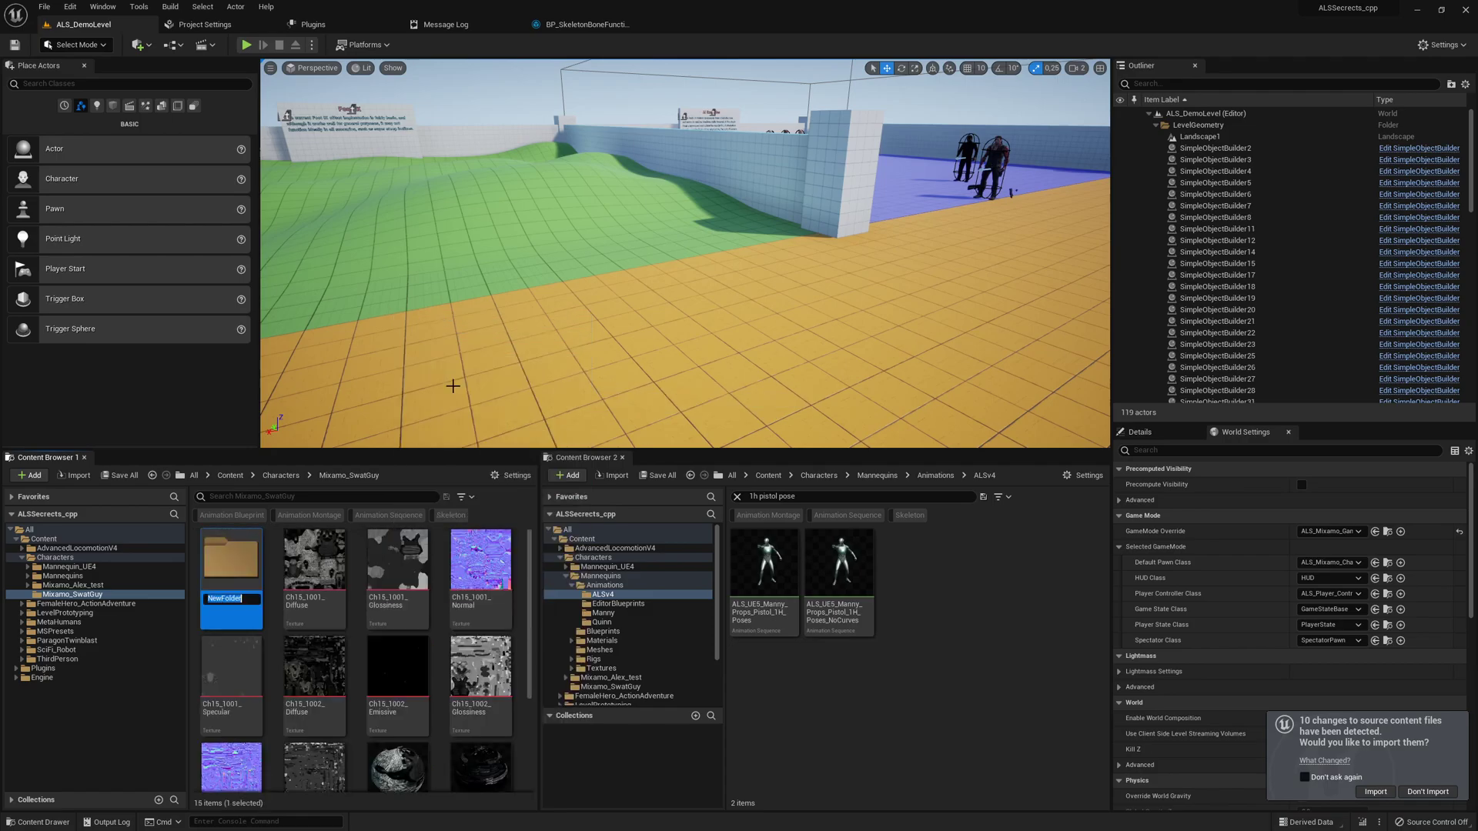
# - Name the new folder 'mesh'
pyautogui.write('mnes')
pyautogui.press('BackSpace')
pyautogui.press('BackSpace')
pyautogui.press('BackSpace')
pyautogui.write('esh')
pyautogui.press('Return')
# - Select all 14 SwatGuy textures and move them into the mesh folder
pyautogui.click(324, 545)
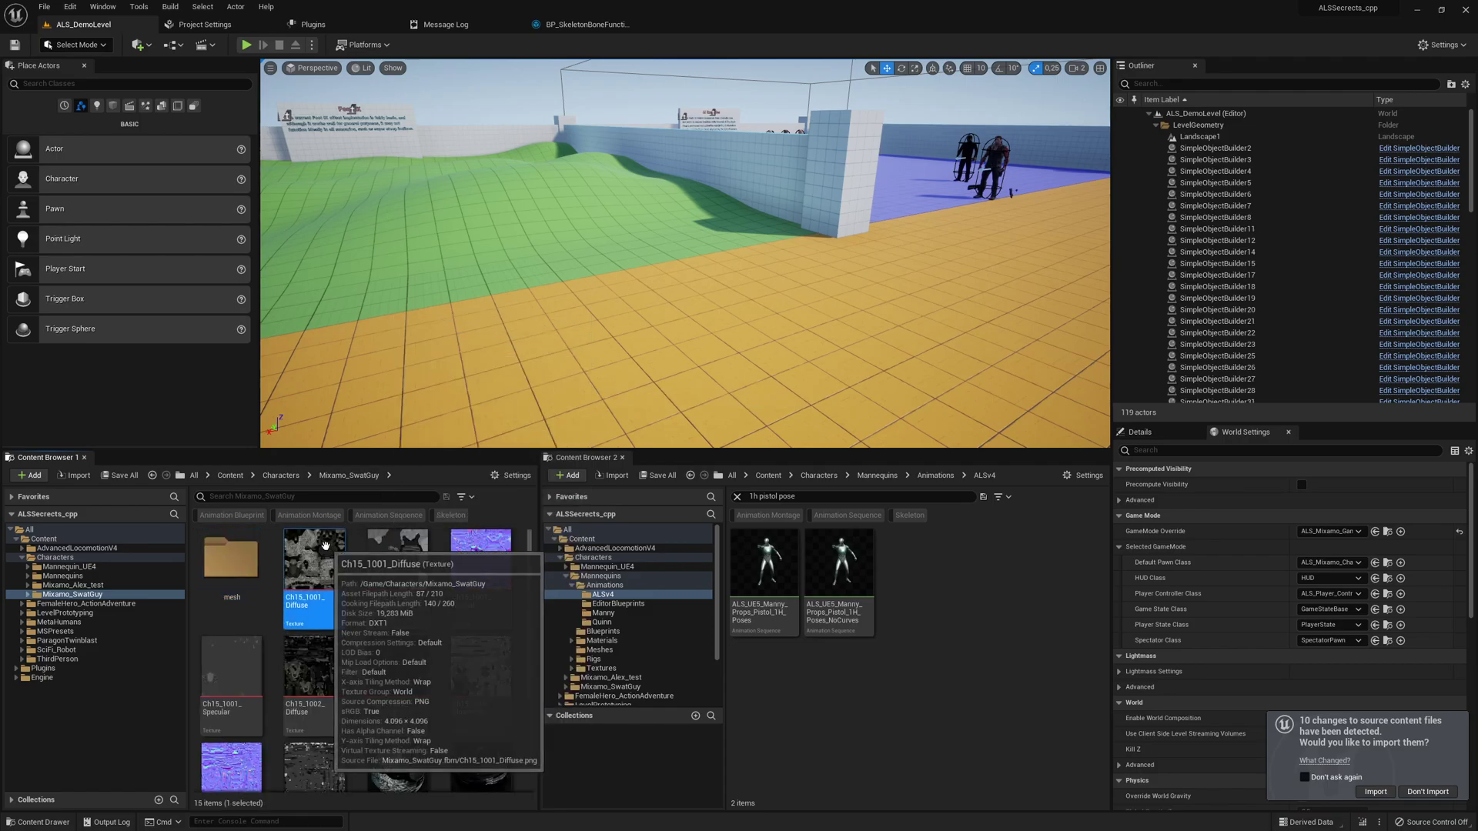
pyautogui.scroll(-3, 354, 616)
pyautogui.keyDown('shift'); pyautogui.click(389, 696); pyautogui.keyUp('shift')
pyautogui.scroll(3, 383, 638)
pyautogui.moveTo(383, 638); pyautogui.dragTo(239, 584)
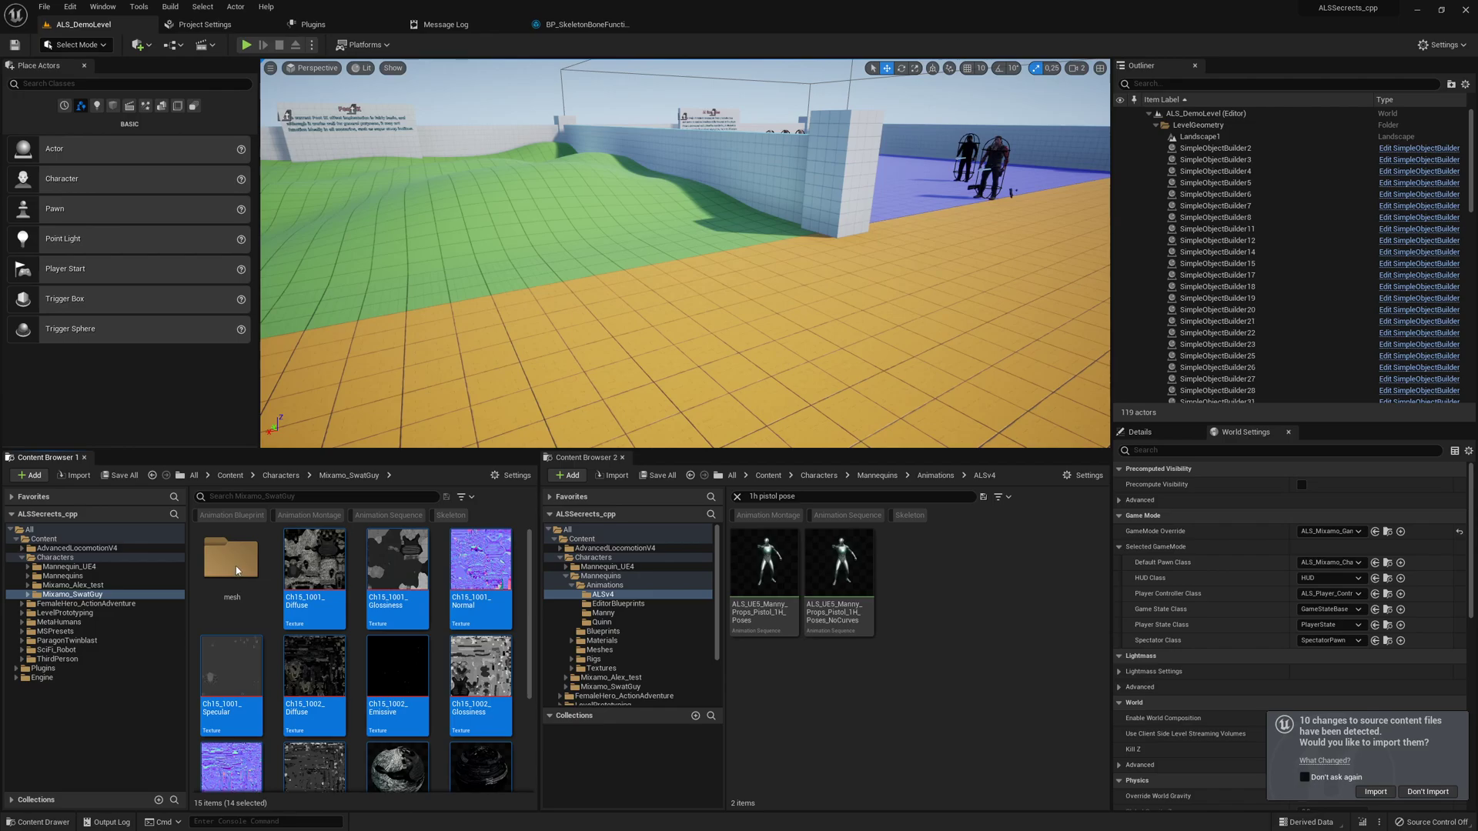
pyautogui.click(236, 572)
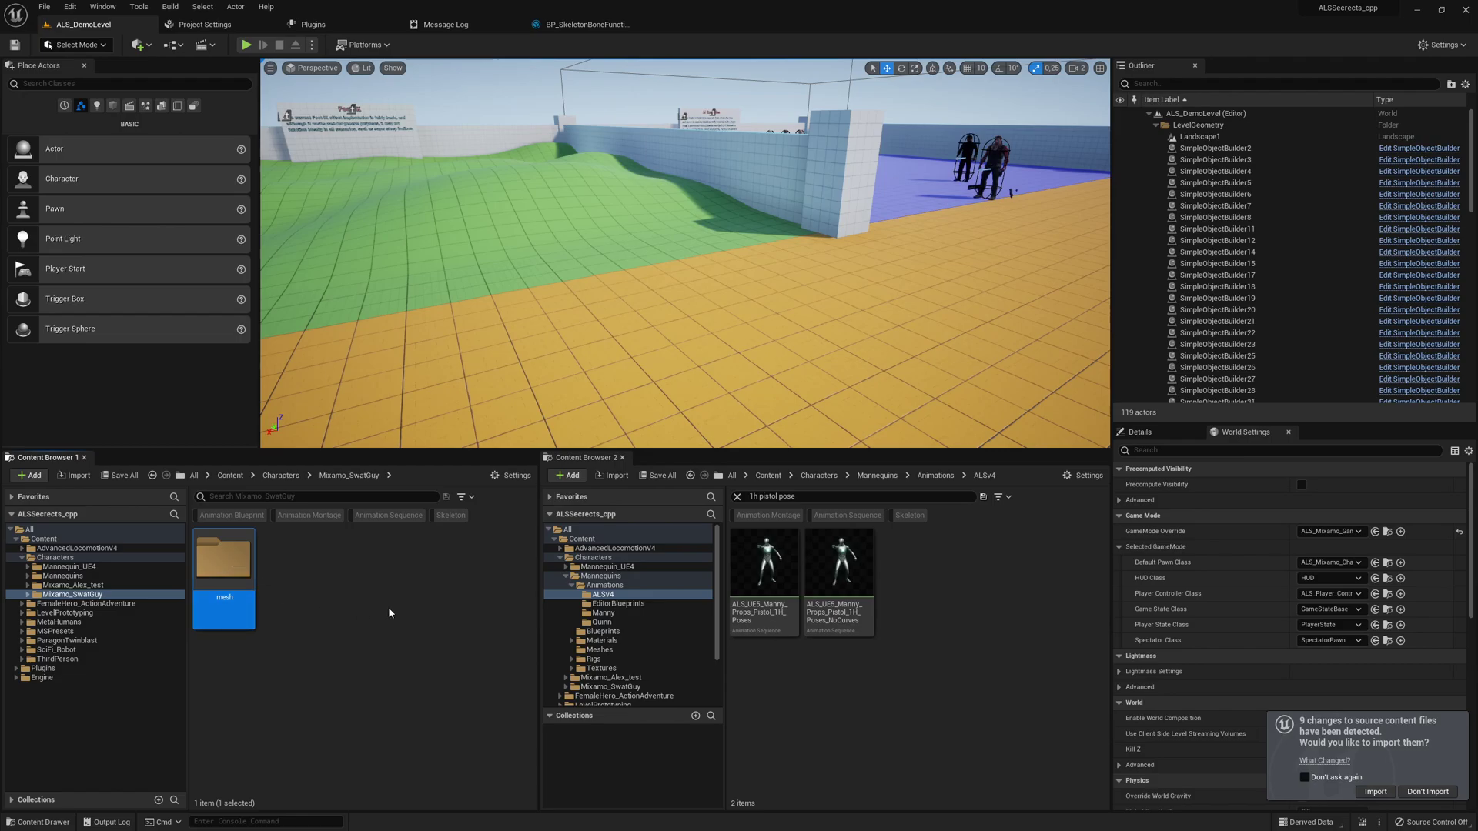
# - Fix up redirectors in Mixamo_SwatGuy and add a new folder named 'rigs'
pyautogui.rightClick(65, 597)
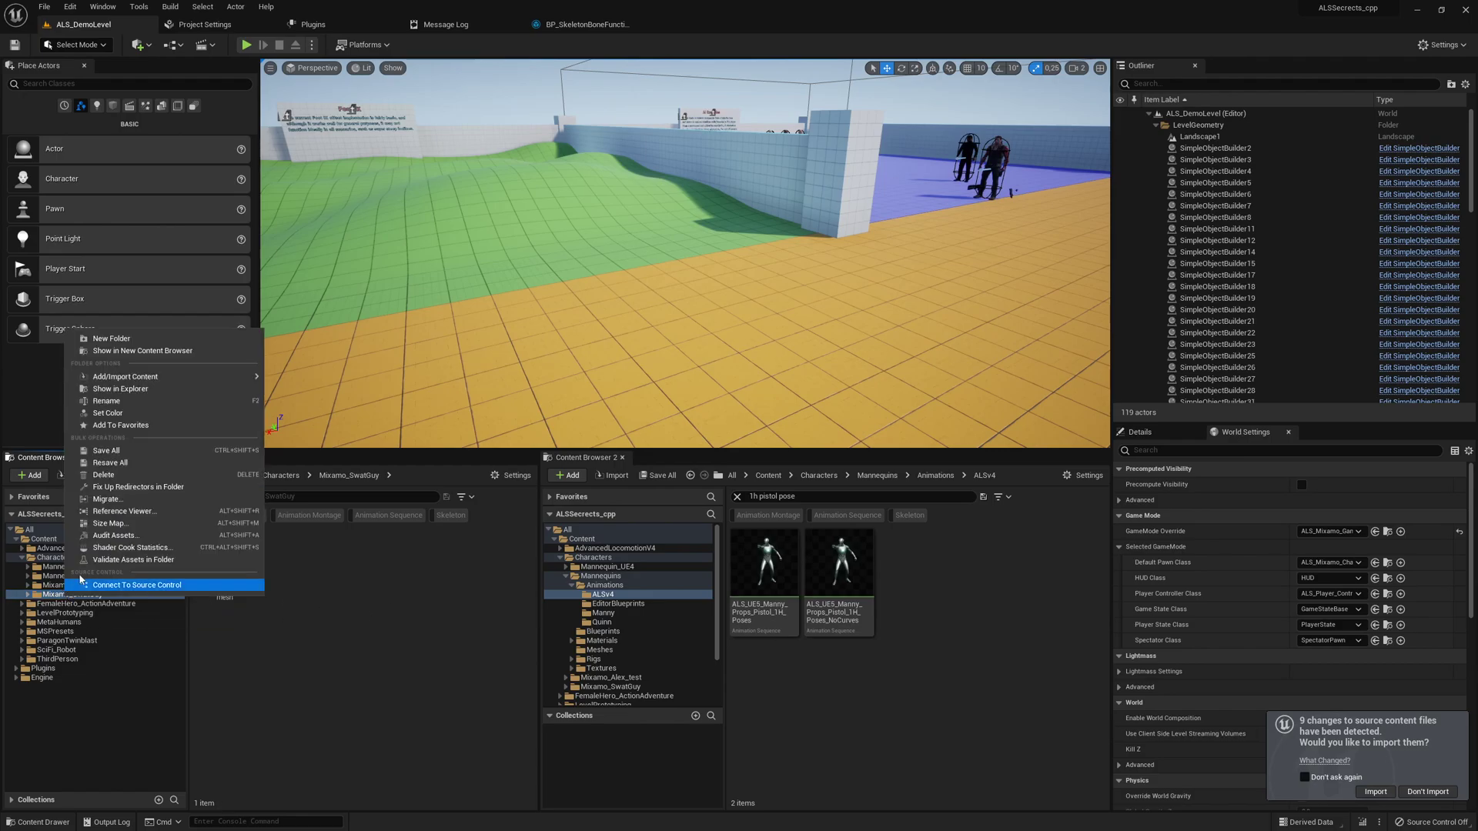
pyautogui.click(131, 487)
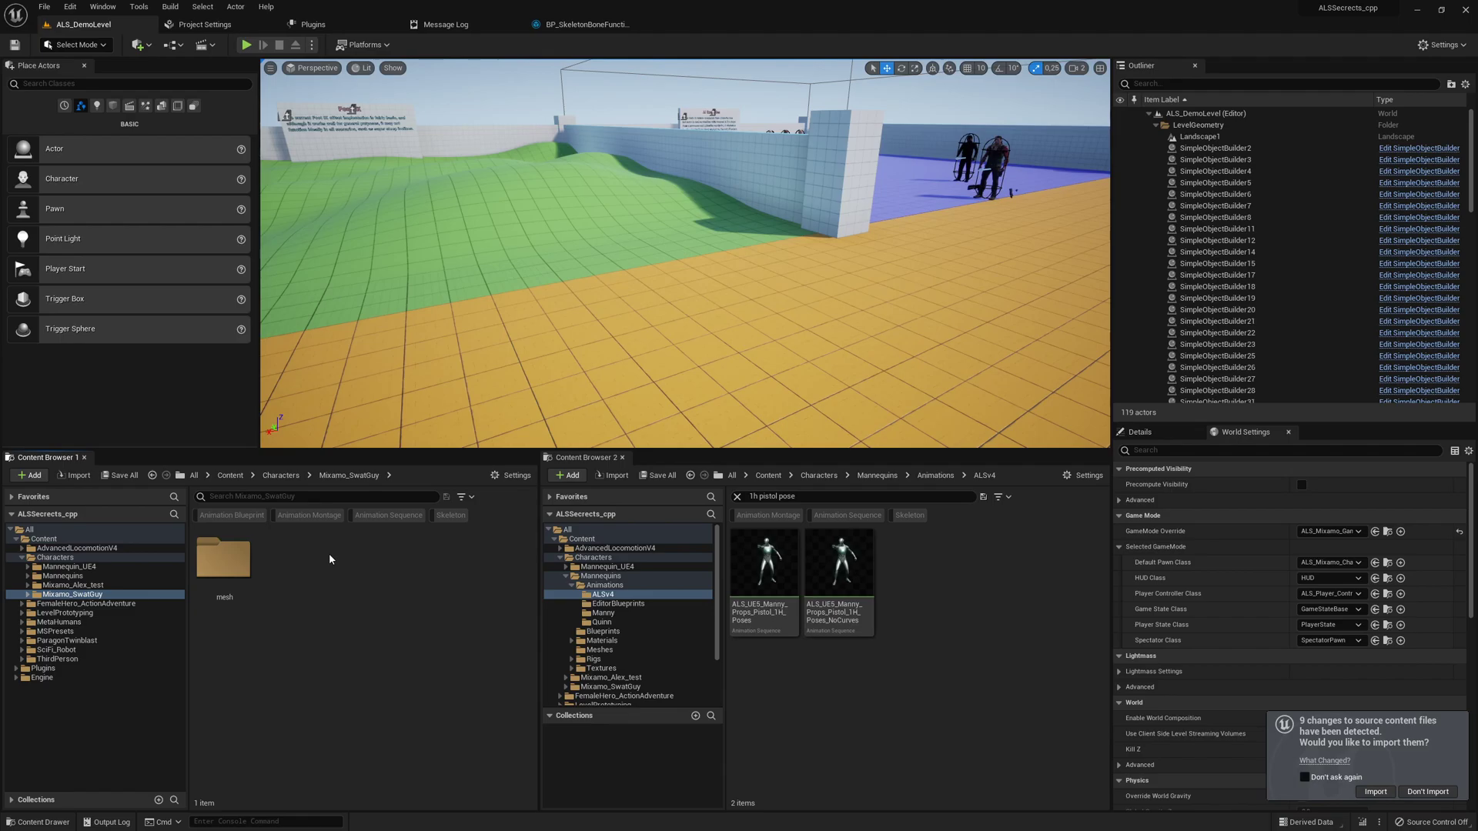
pyautogui.rightClick(316, 570)
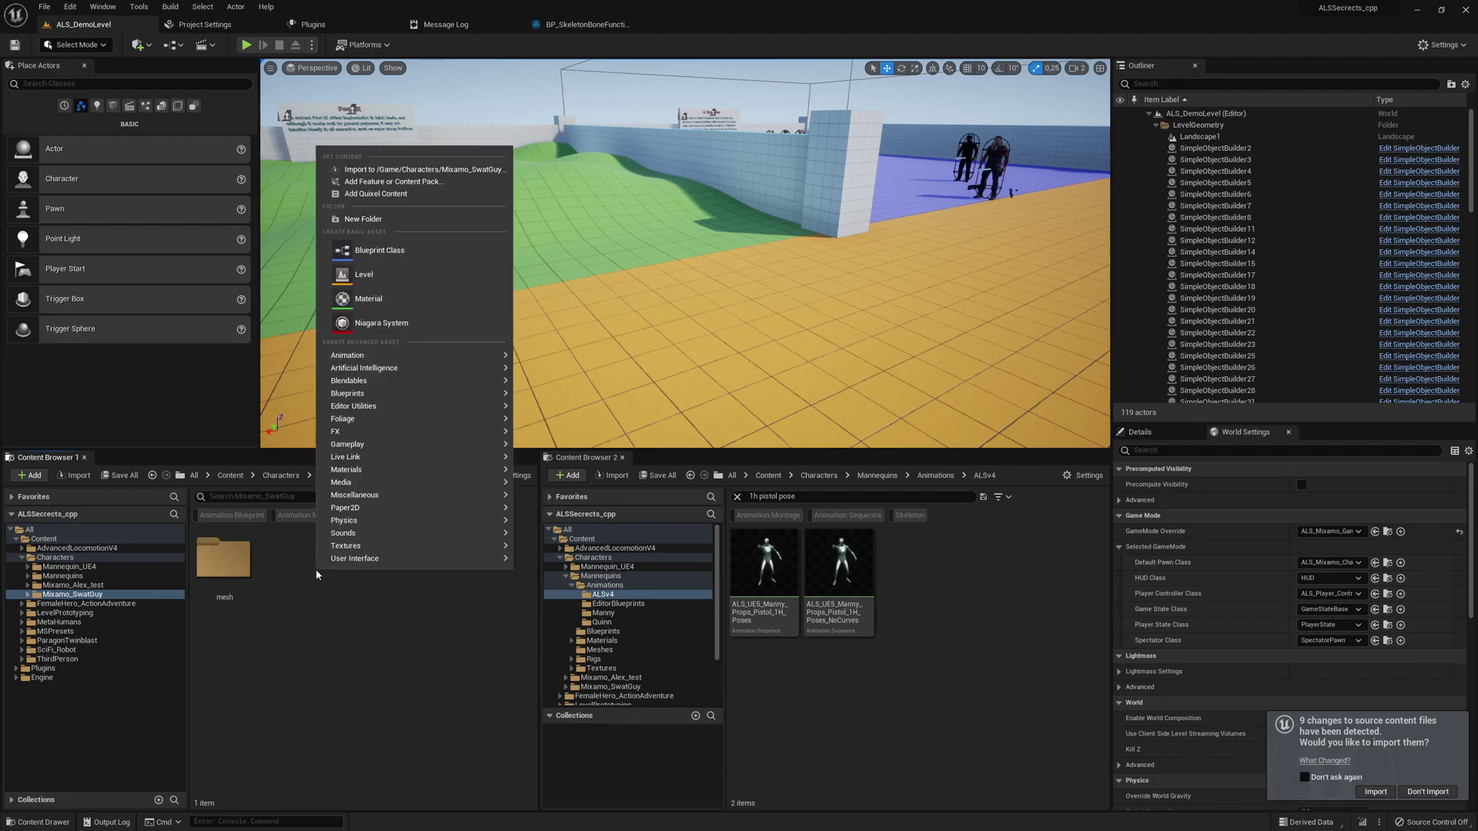
pyautogui.click(376, 219)
pyautogui.write('n')
pyautogui.write('igs')
pyautogui.press('Return')
pyautogui.press('Return')
# - Start a new IK Rig asset inside the rigs folder
pyautogui.rightClick(252, 617)
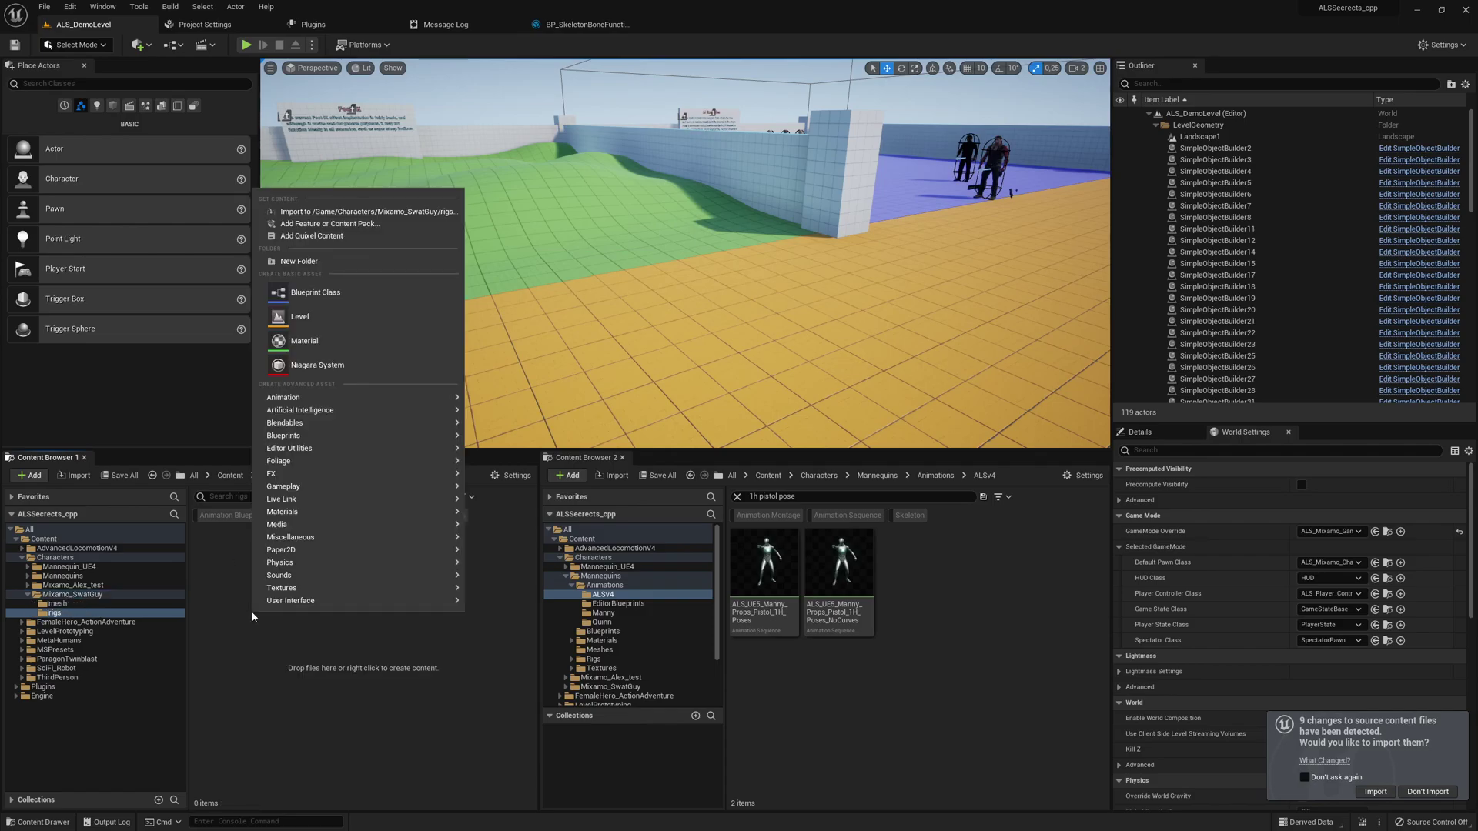
pyautogui.moveTo(431, 397)
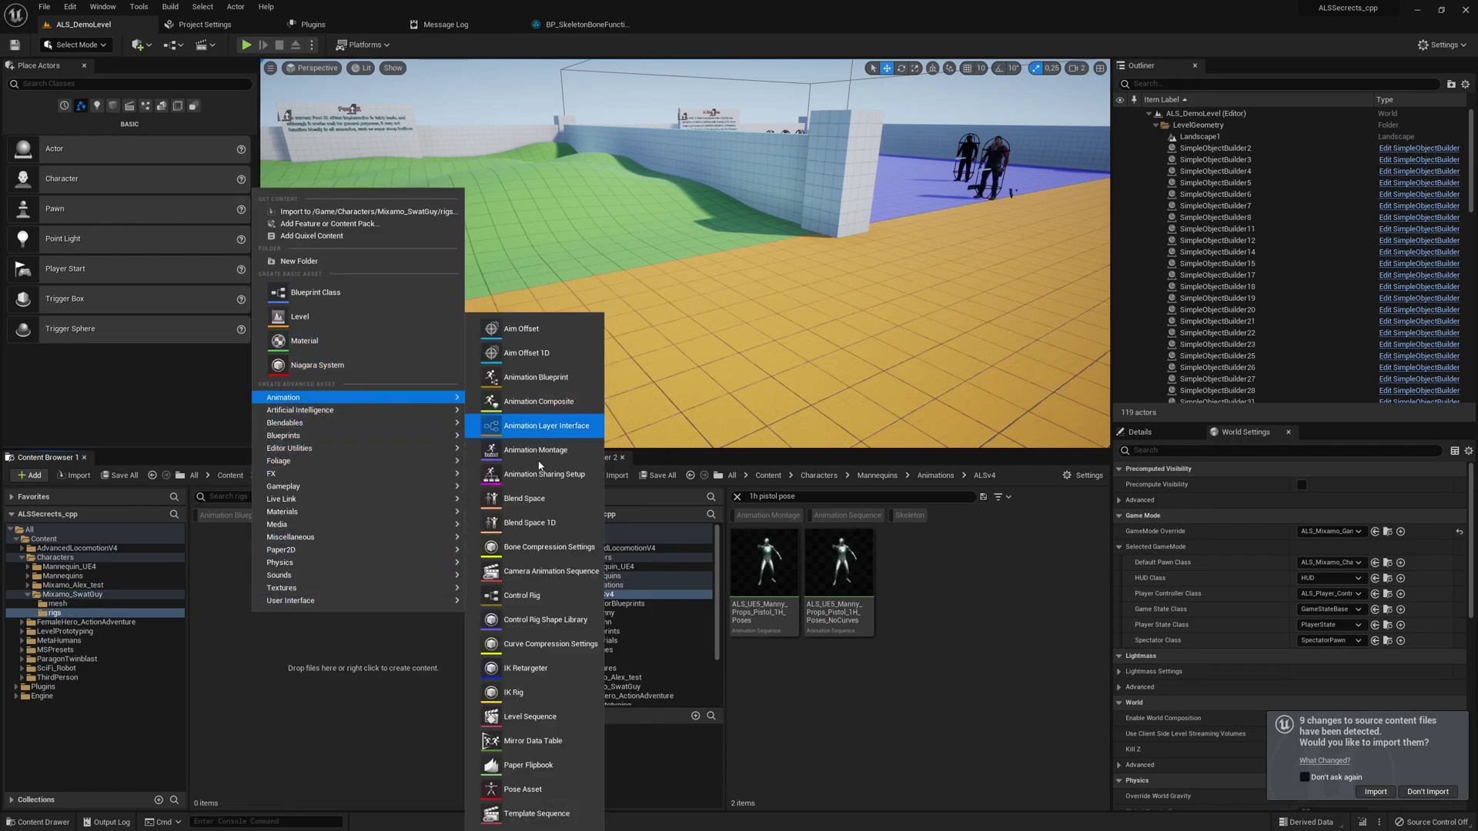
pyautogui.click(516, 692)
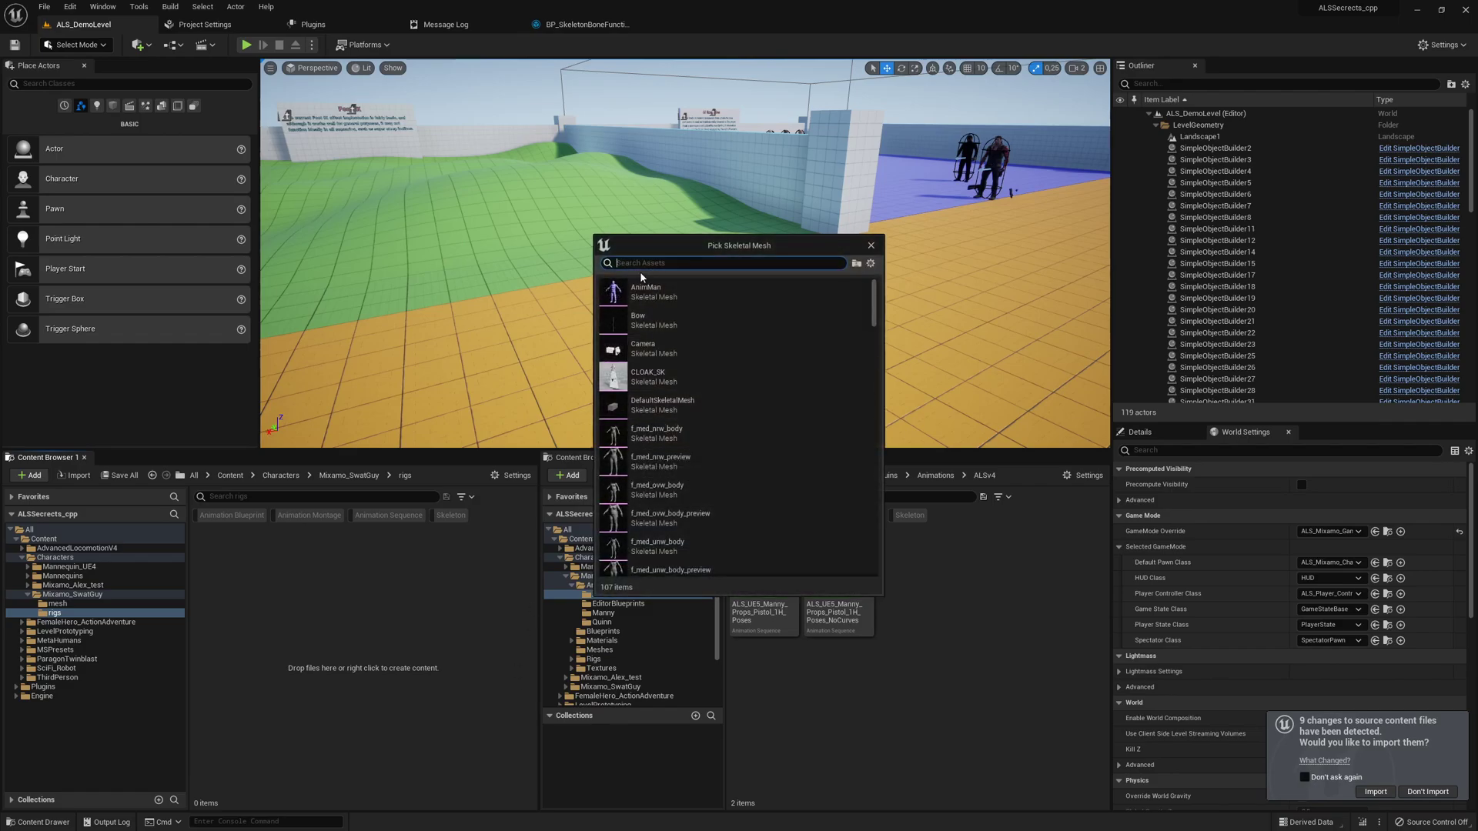
# - Create the IK Rig from the SwatGuy skeletal mesh and name it IK_SwatGuy
pyautogui.write('swat')
pyautogui.click(638, 291)
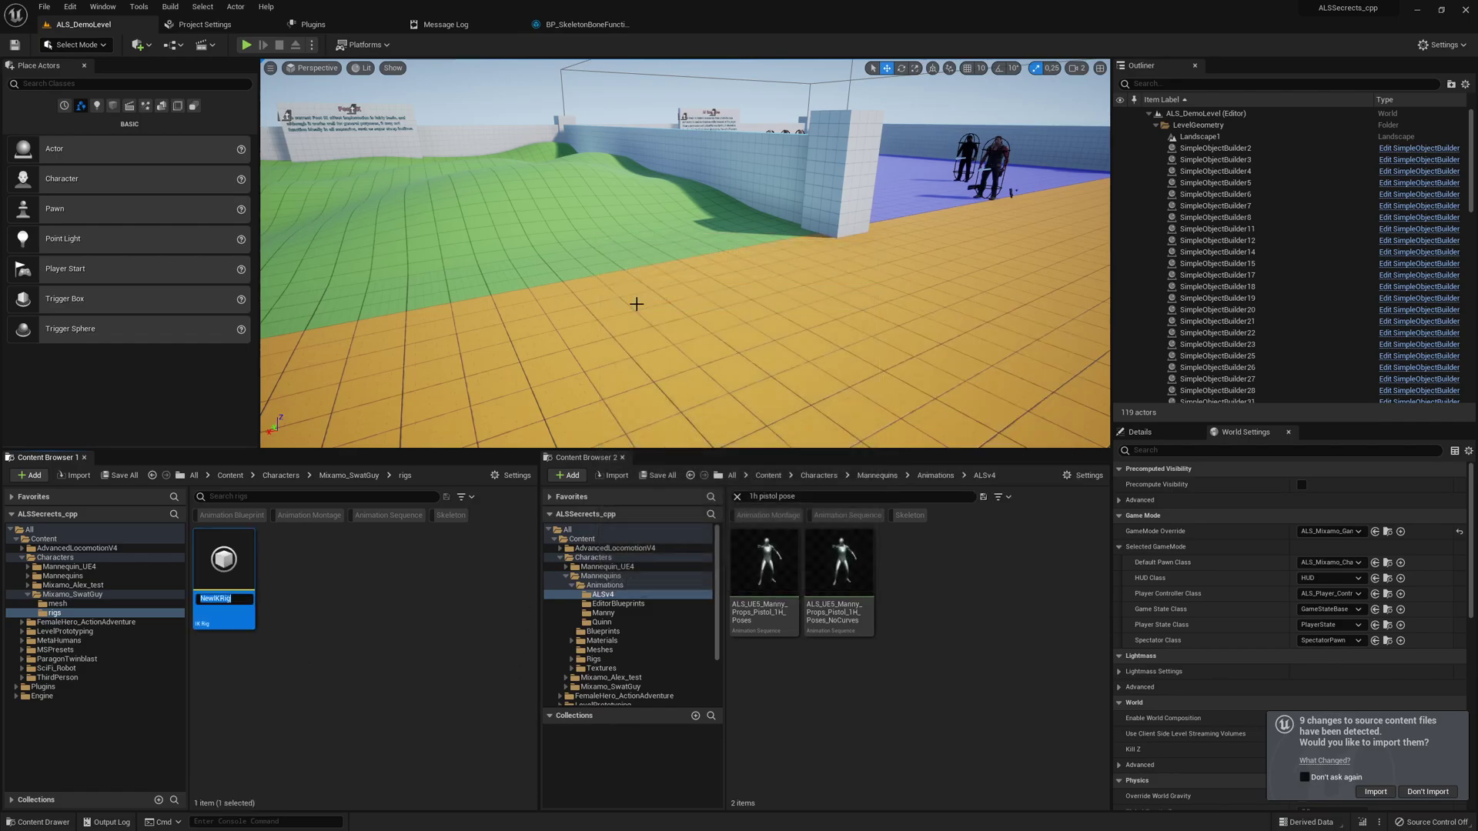
pyautogui.write('IK_SwatGuy')
pyautogui.press('Return')
# - Save IK_SwatGuy with Save Selected and open it in the rig editor
pyautogui.click(658, 475)
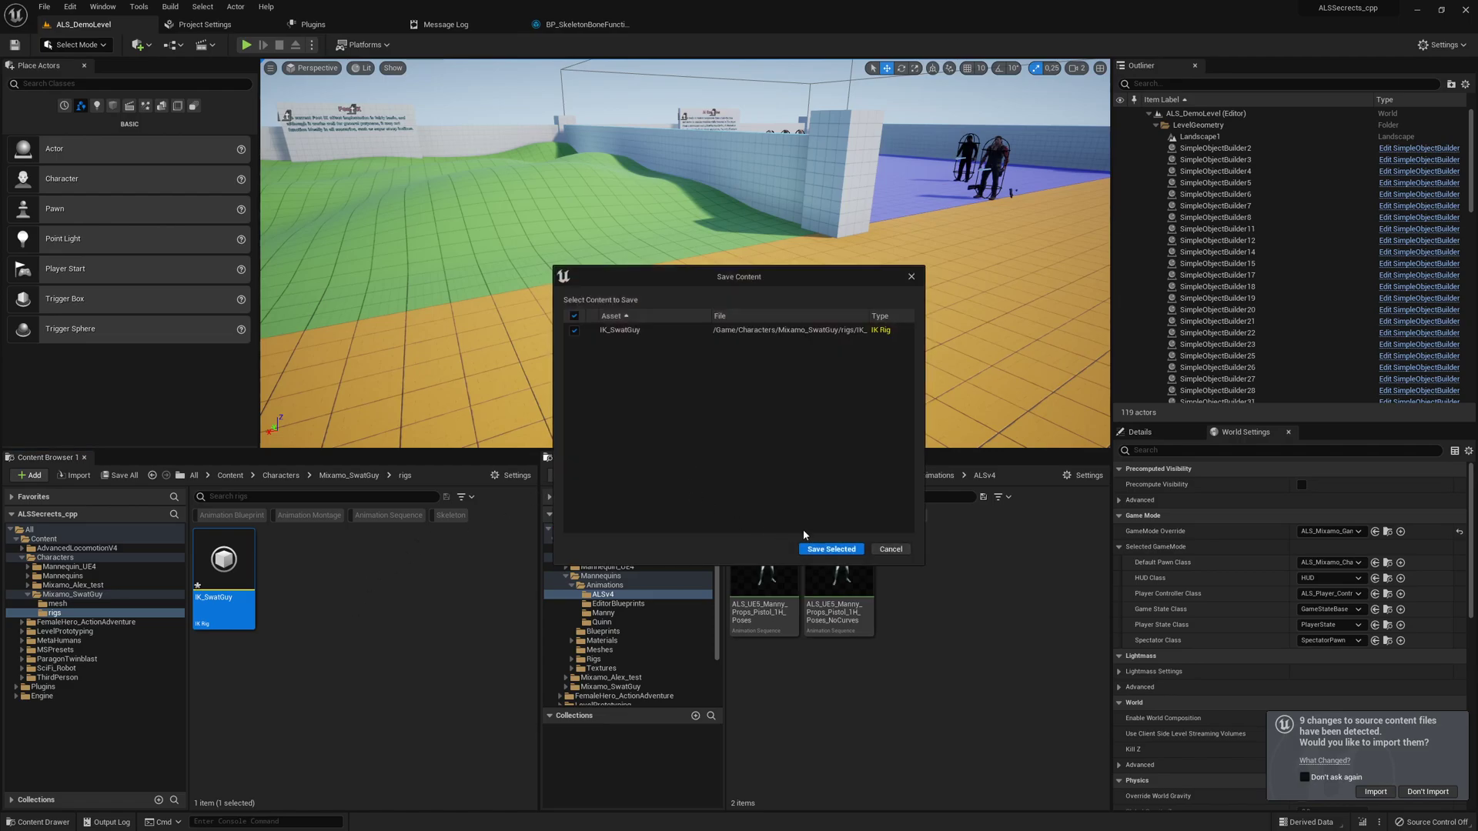
pyautogui.click(820, 547)
pyautogui.doubleClick(219, 547)
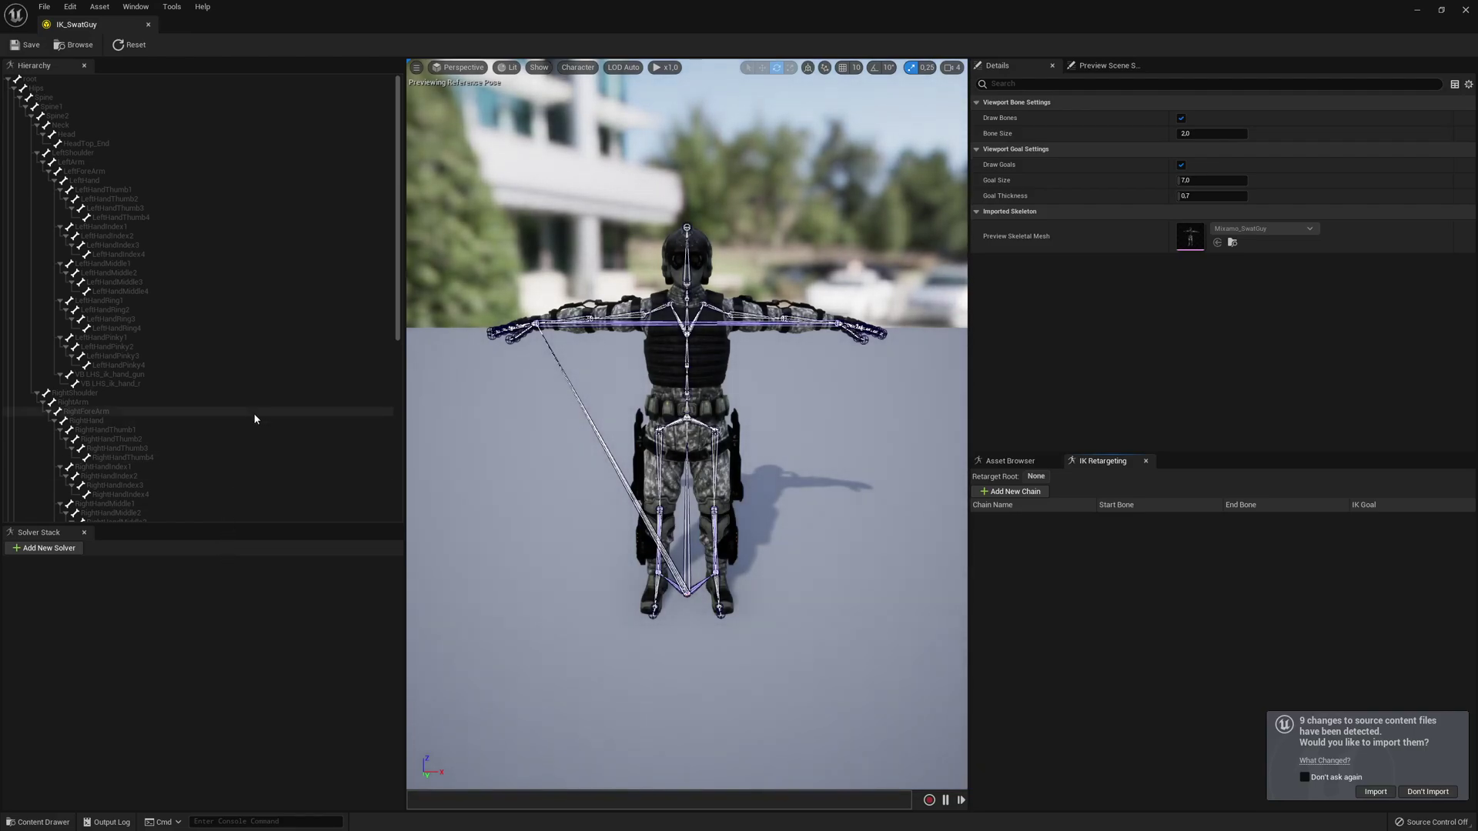
# - Add a Full Body IK solver to IK_SwatGuy
pyautogui.click(61, 549)
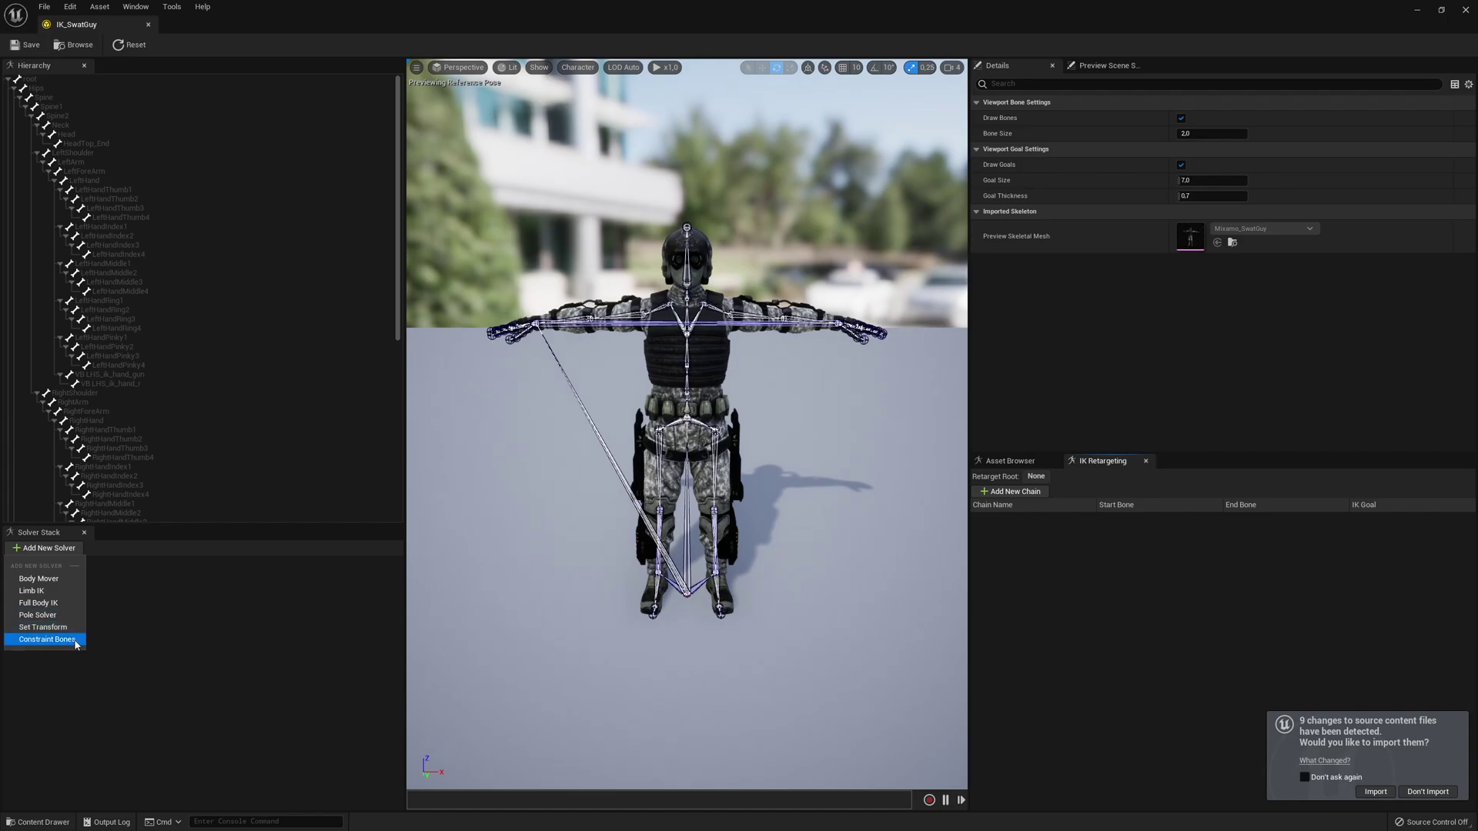
pyautogui.click(63, 602)
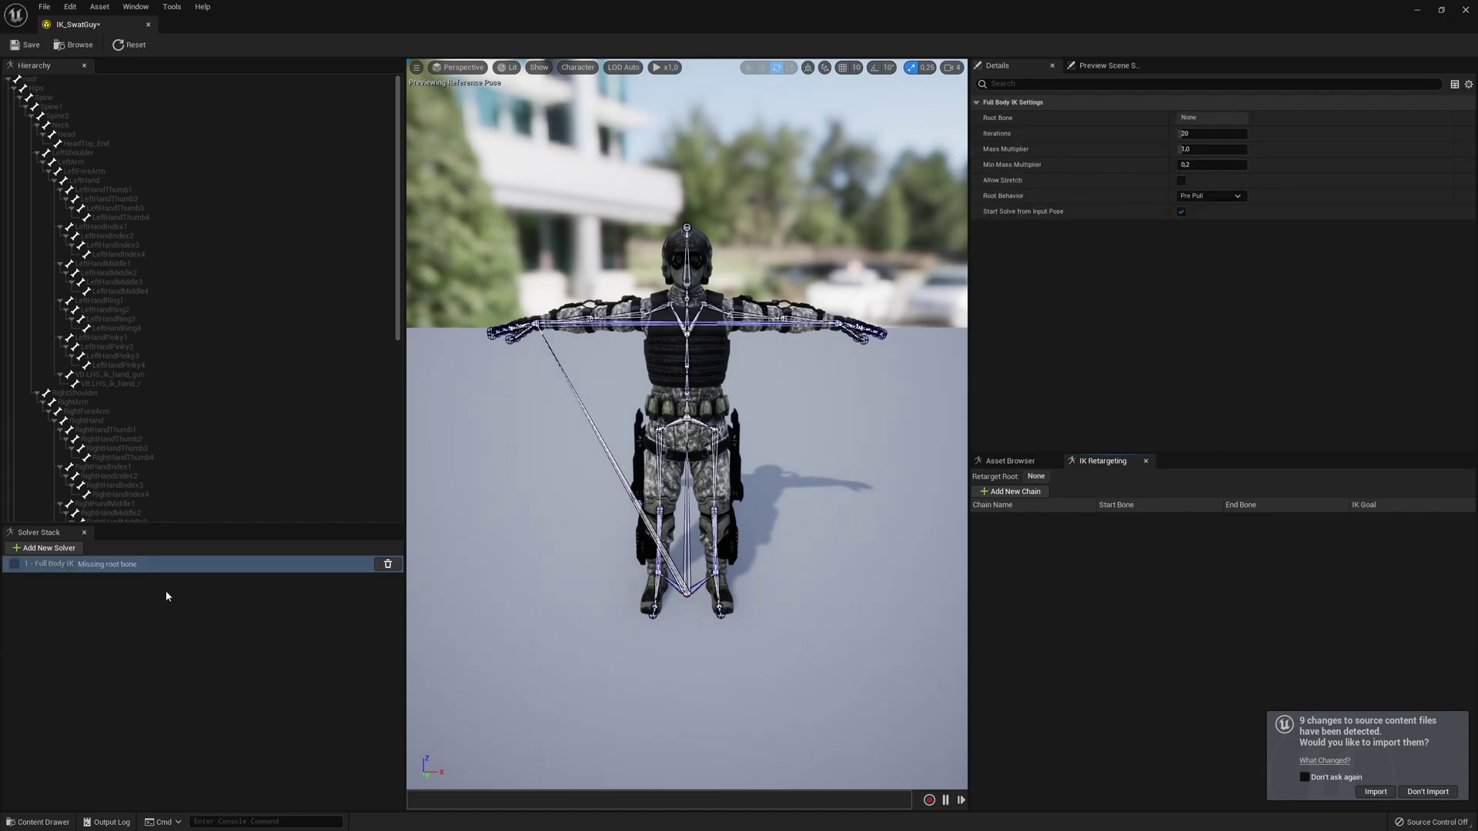
pyautogui.scroll(-5, 209, 418)
pyautogui.scroll(5, 211, 421)
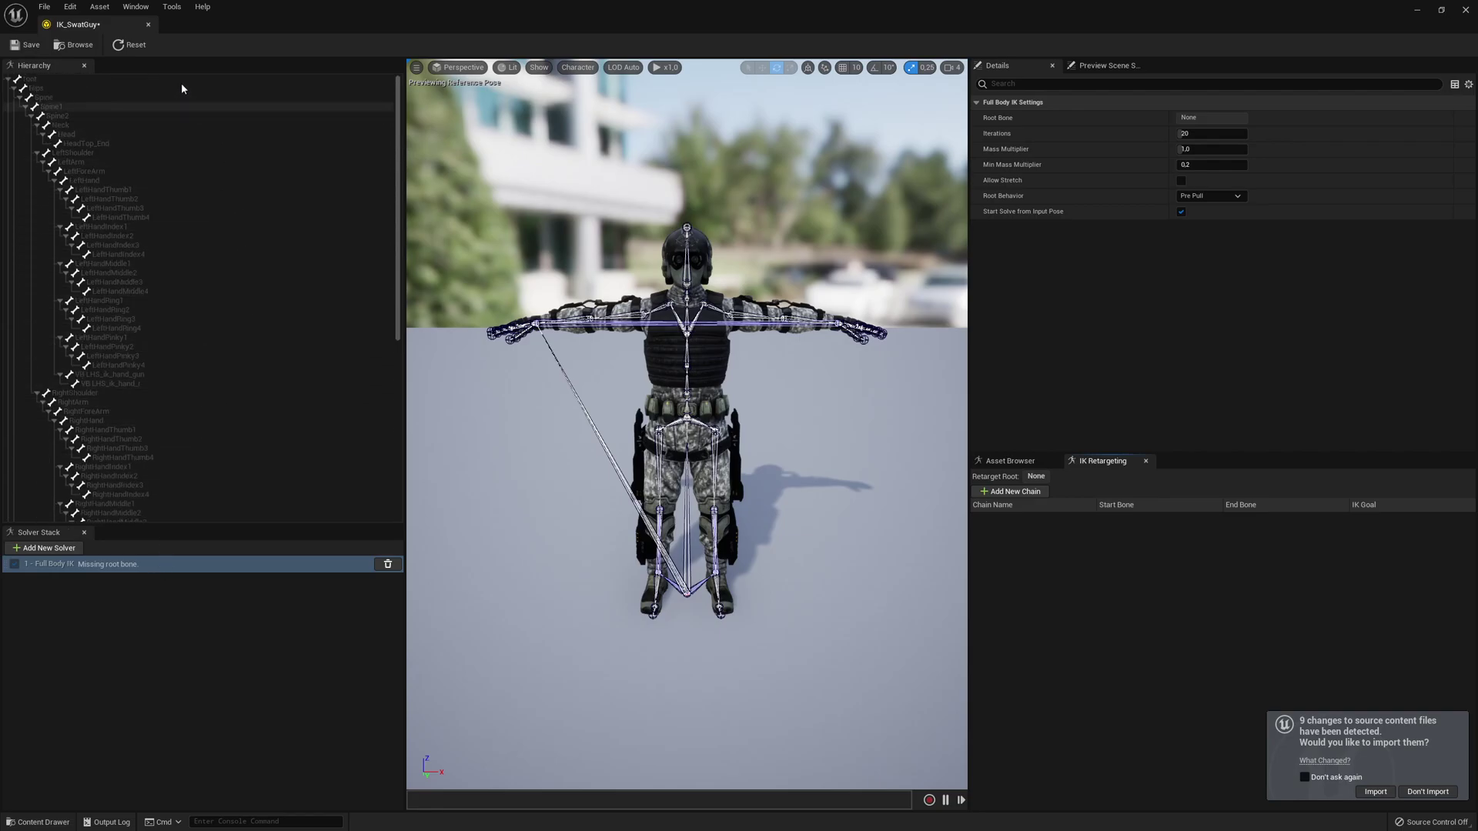
# - Snap the level editor window to the left half of the screen
pyautogui.hotkey('alt', 'Tab')
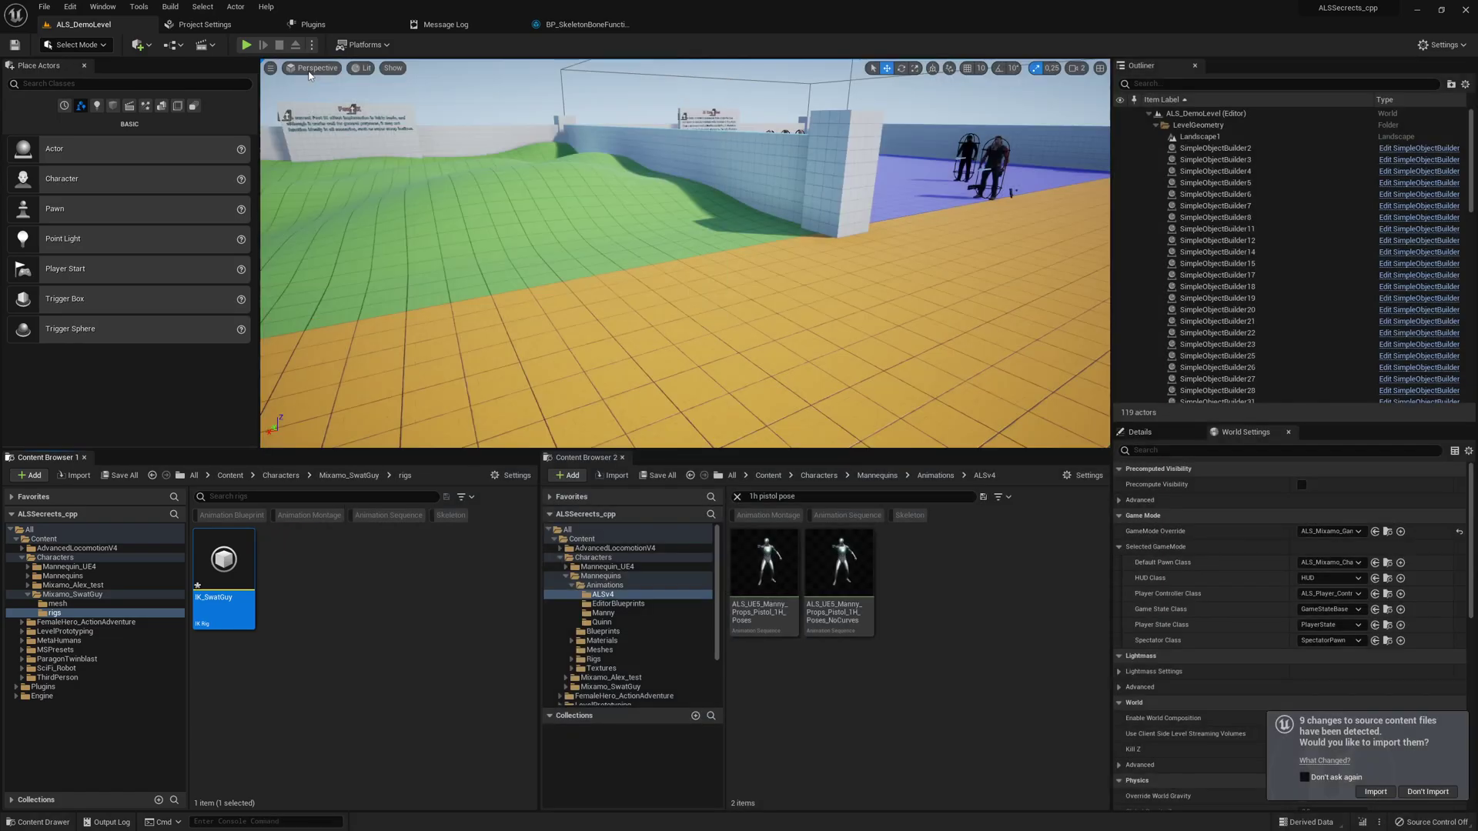
pyautogui.press('super+Left')
pyautogui.press('Return')
# - Dock the IK_SwatGuy editor on the right half and browse to the Characters folder
pyautogui.click(335, 588)
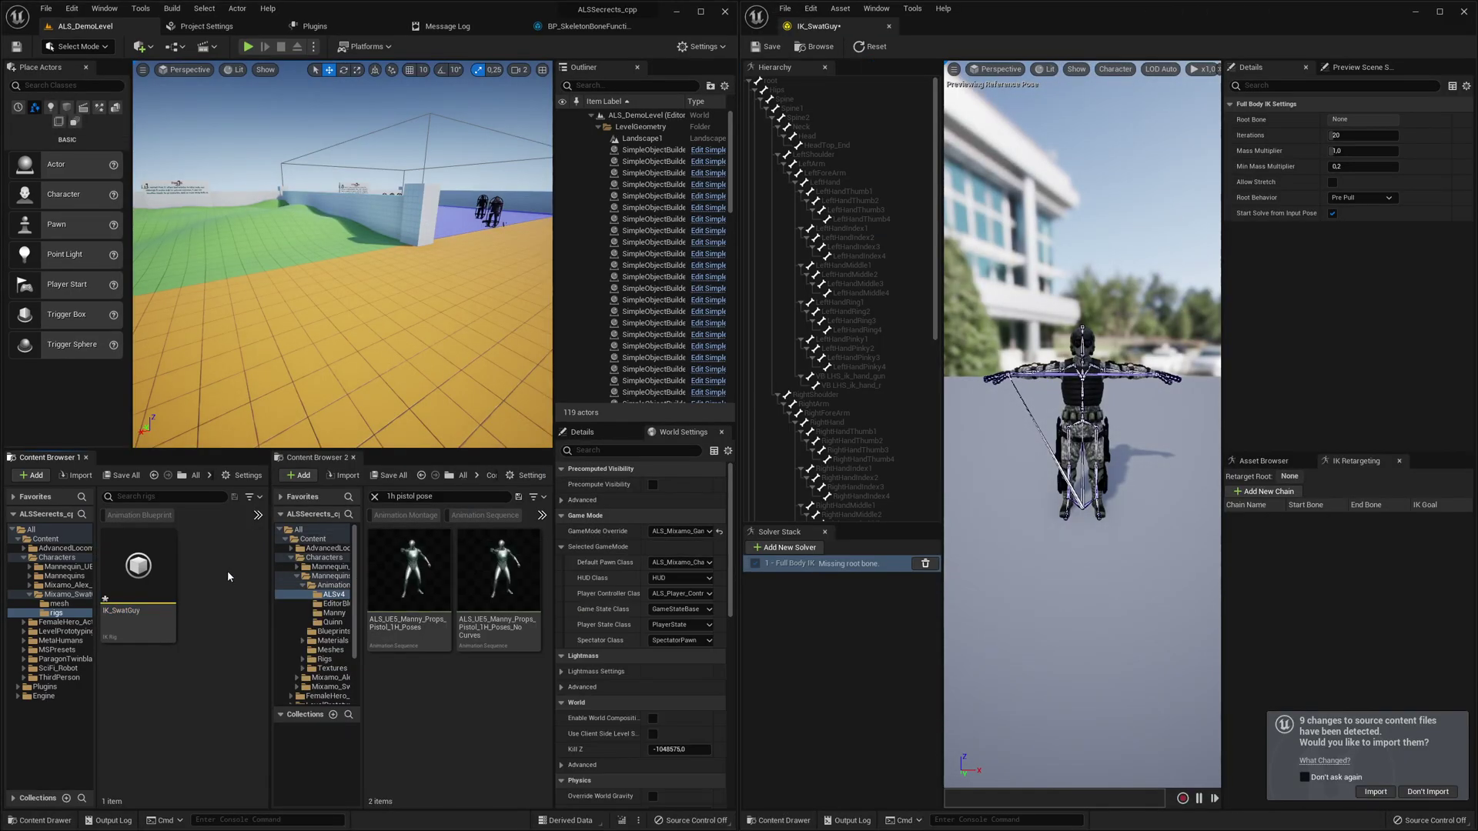
pyautogui.click(65, 677)
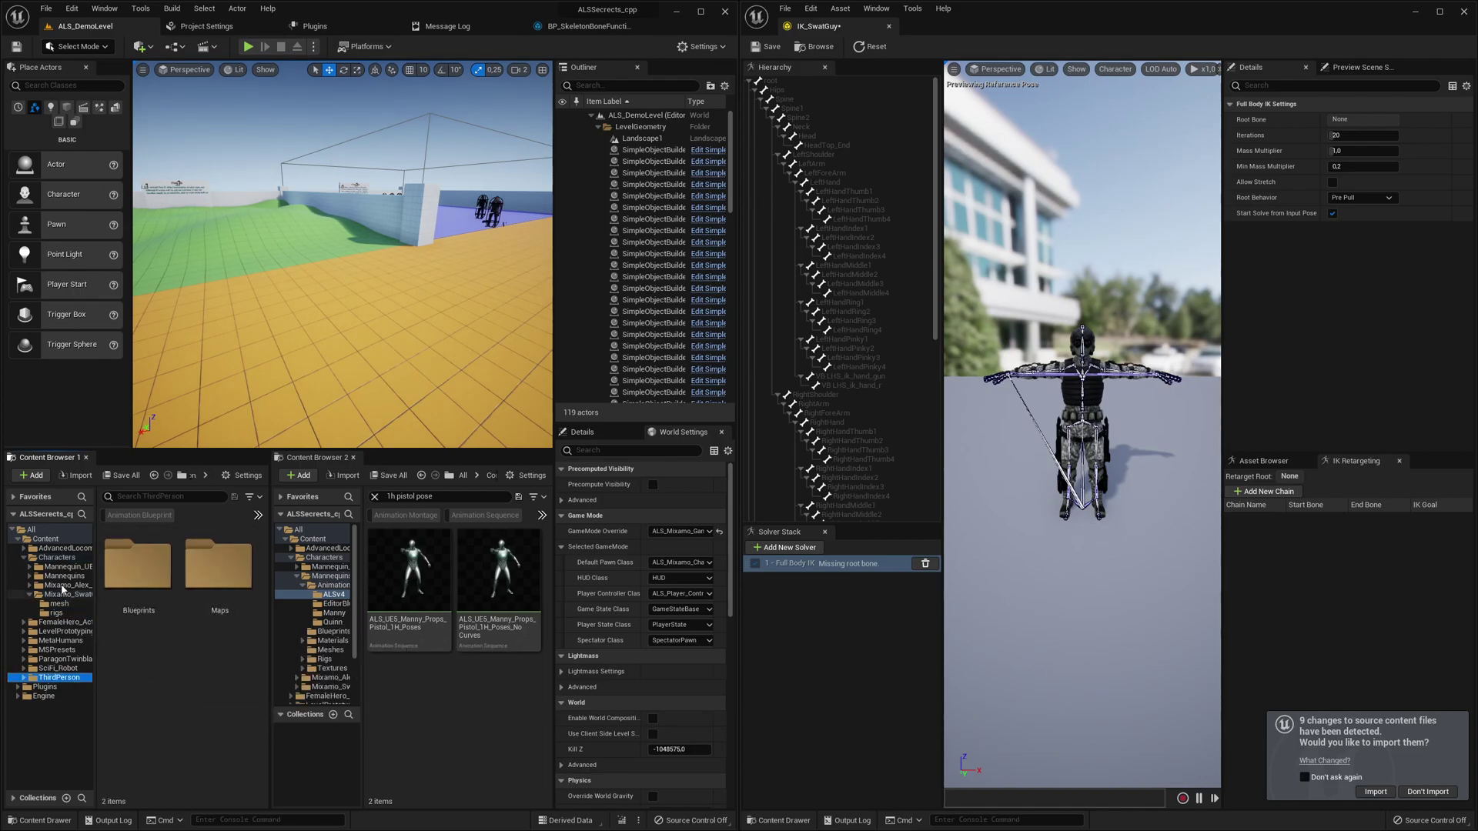
pyautogui.click(57, 557)
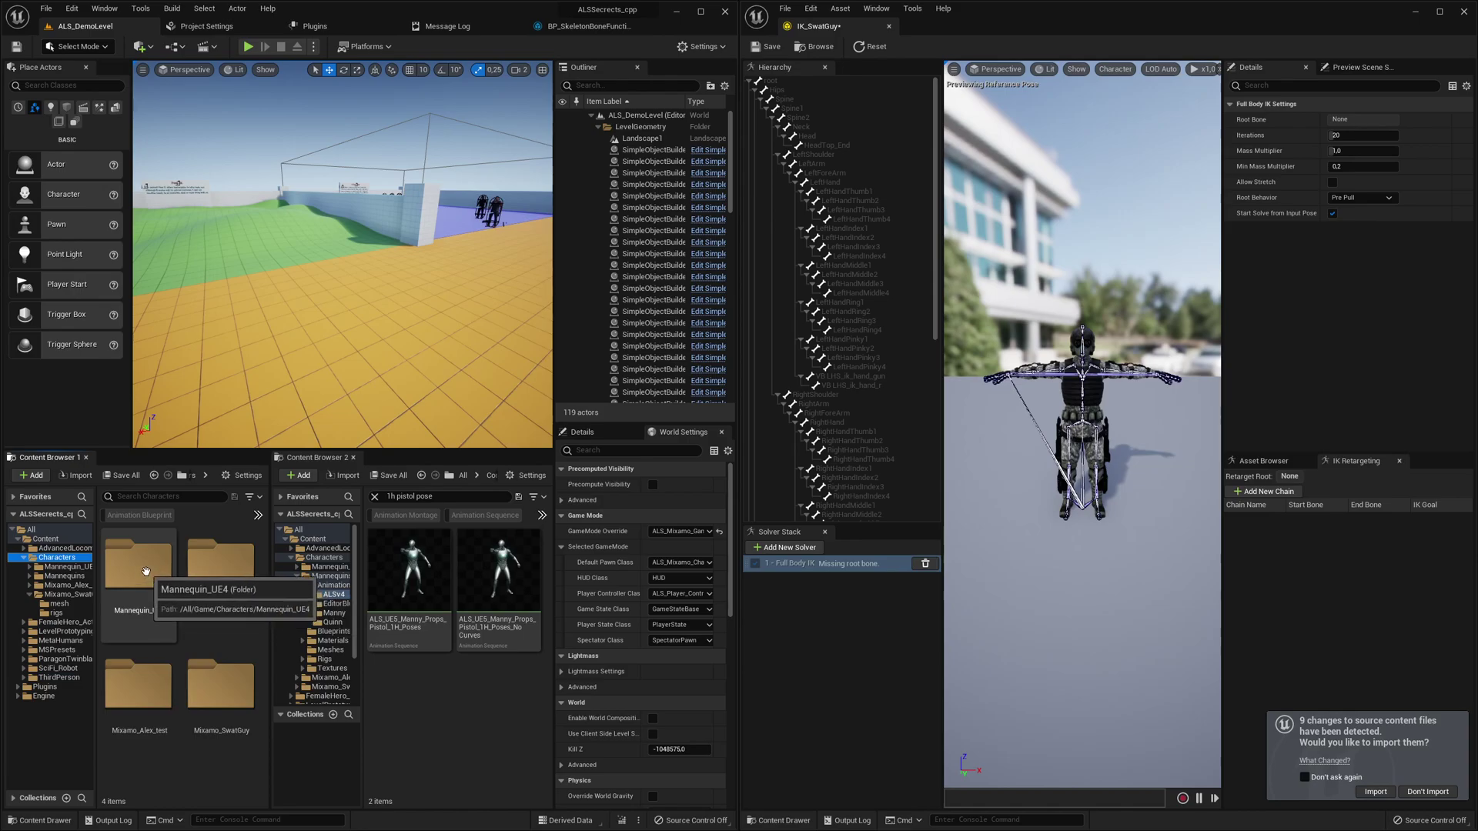
# - Open IK_UE4_Mannequin from Mannequin_UE4 > Rigs in the IK Rig editor
pyautogui.doubleClick(145, 571)
pyautogui.doubleClick(220, 566)
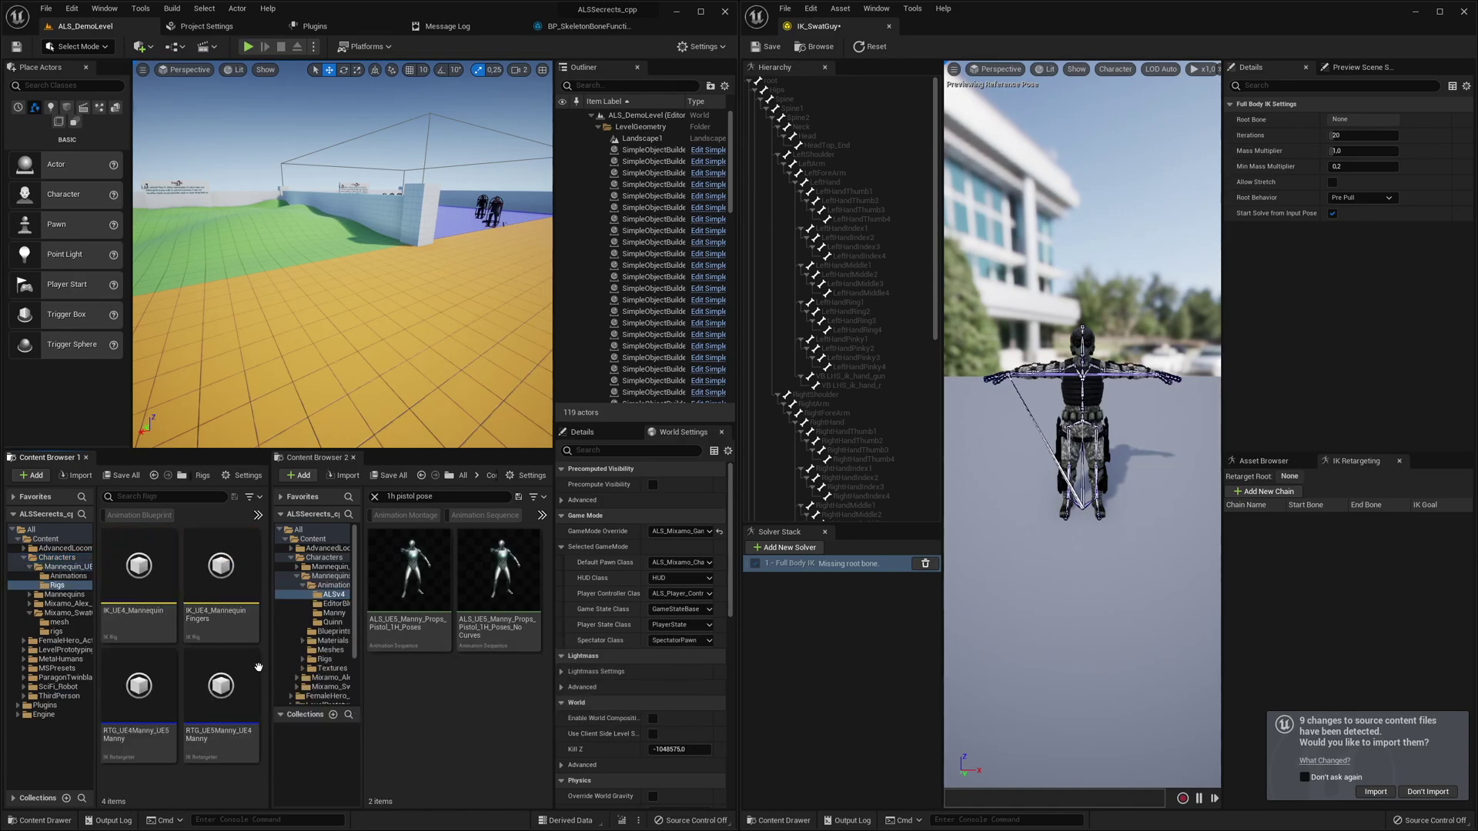
pyautogui.doubleClick(150, 565)
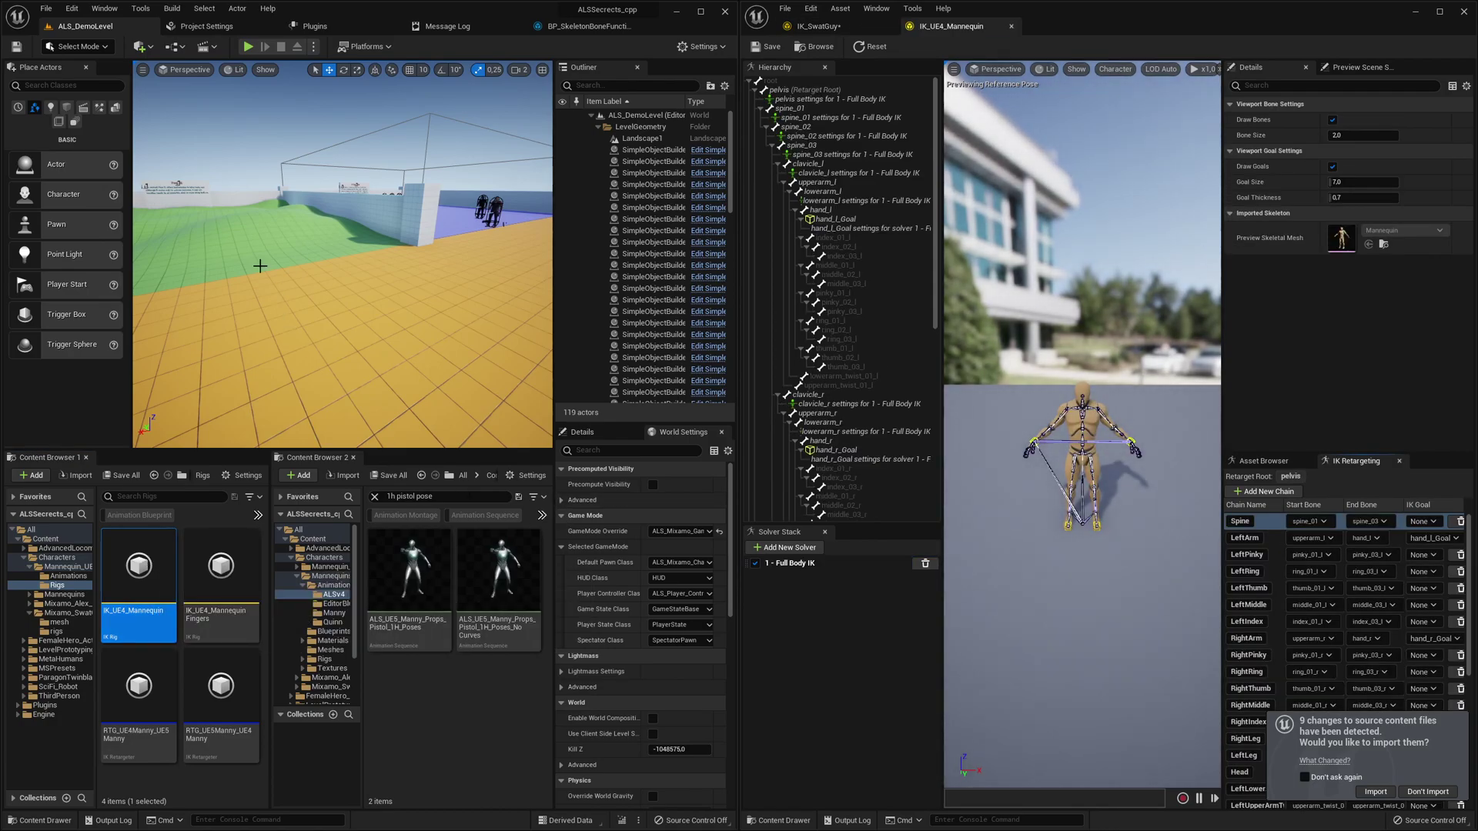
# - Open the Quickly Add list and cancel the Import Content dialog
pyautogui.click(150, 54)
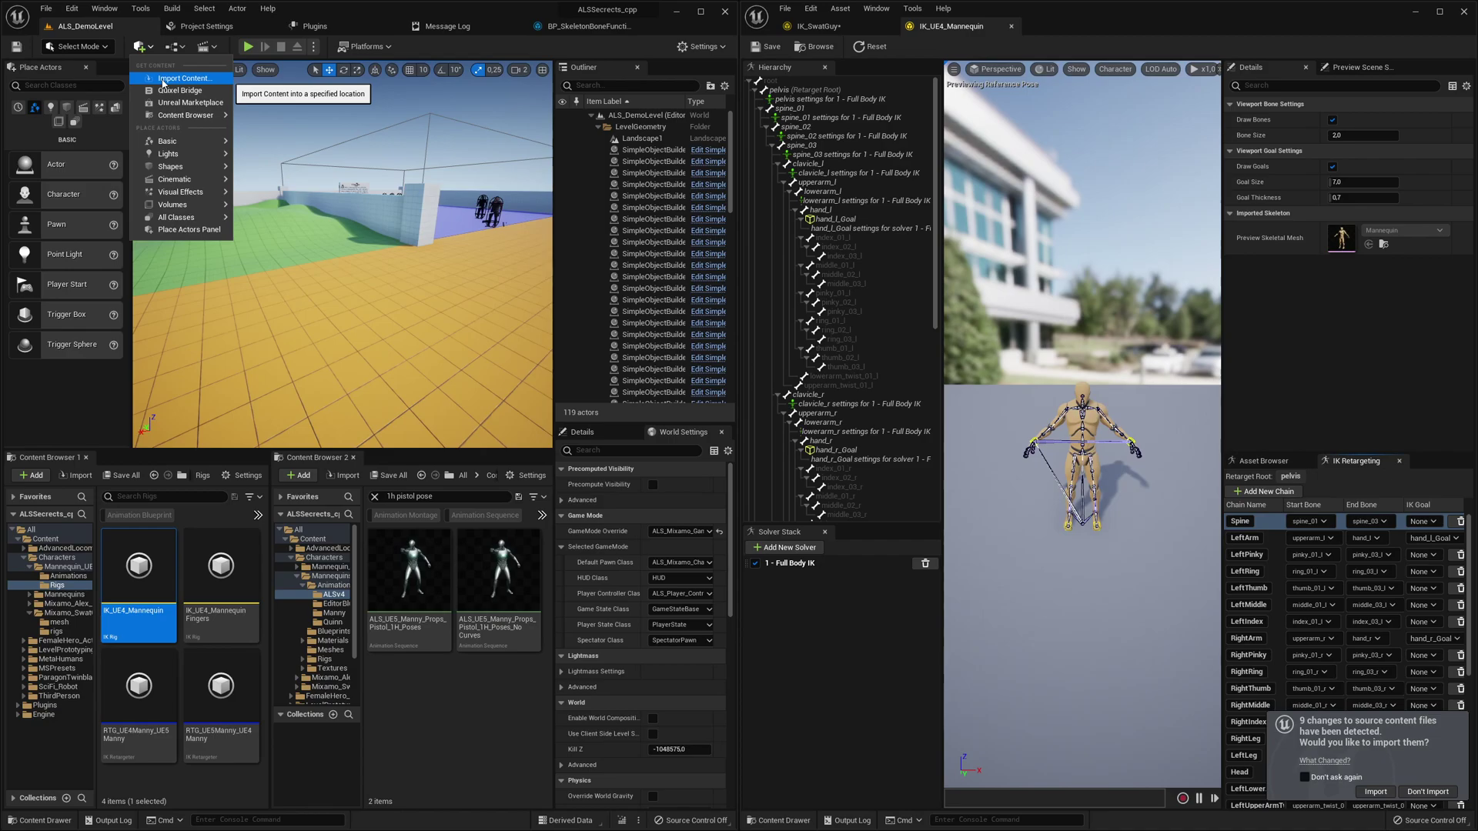
pyautogui.click(162, 80)
pyautogui.click(843, 544)
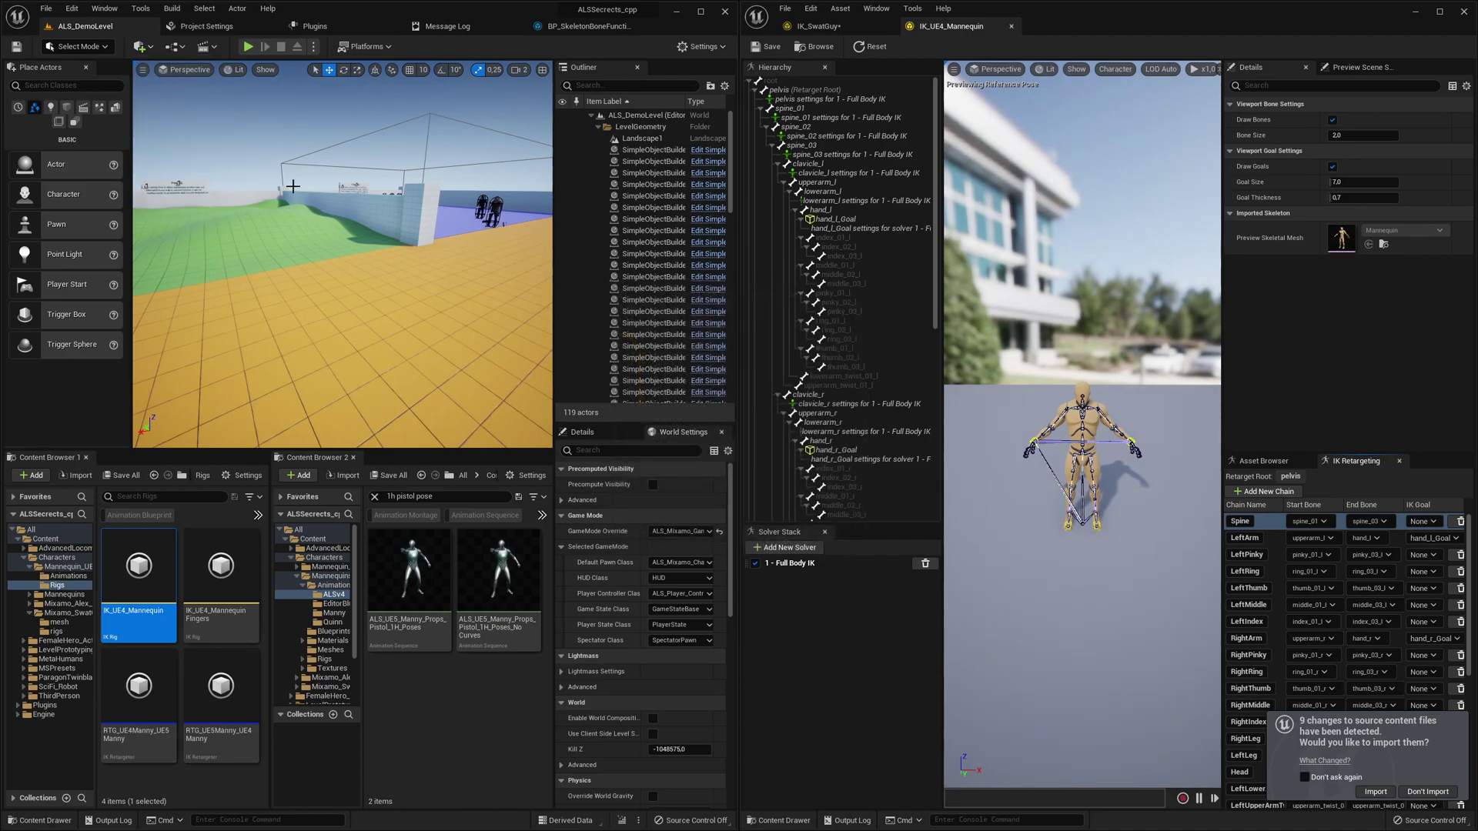
# - Maximize the level editor window and bring up the Quickly Add list again
pyautogui.click(141, 46)
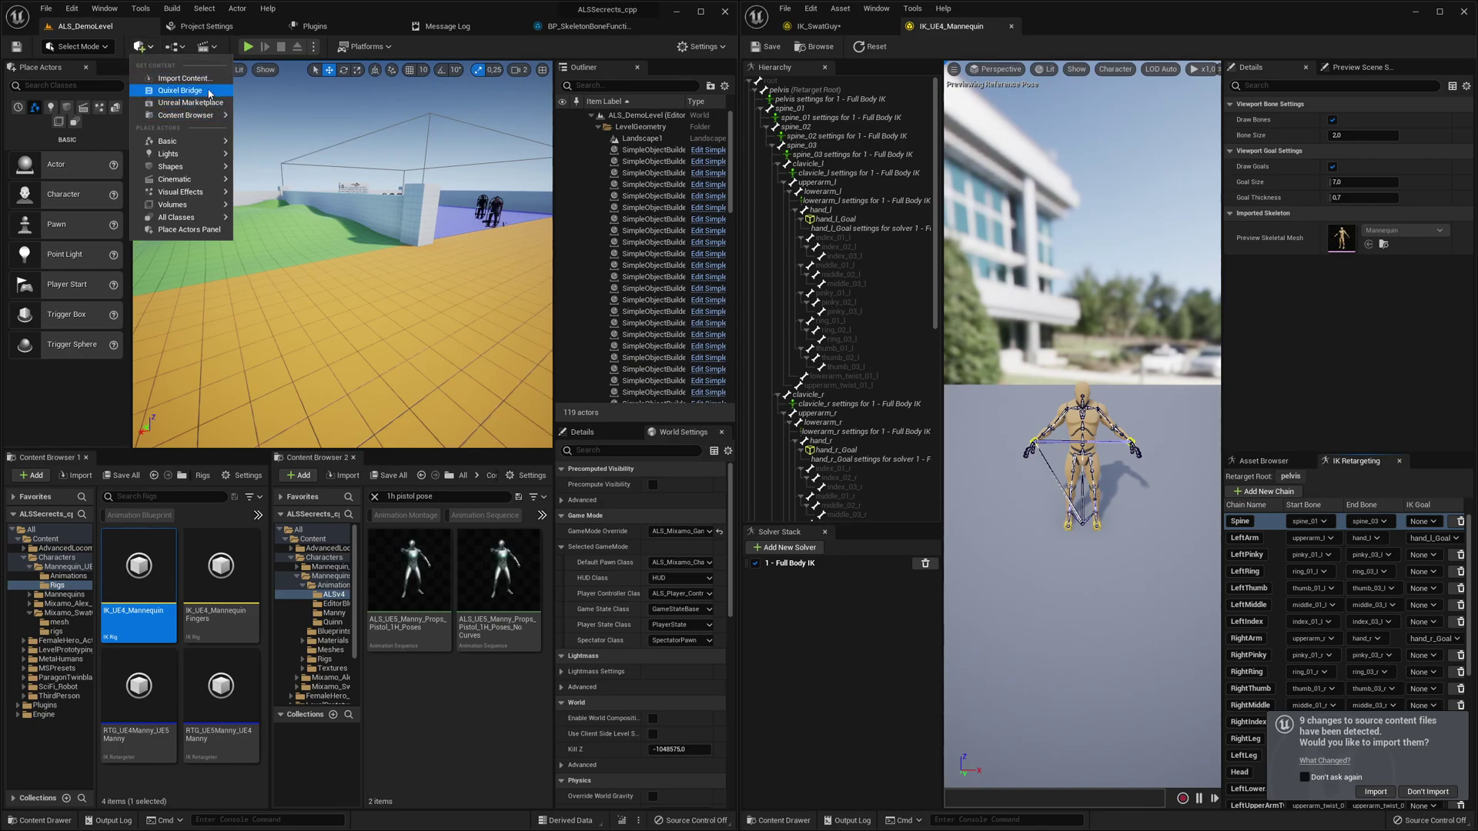
pyautogui.moveTo(229, 116)
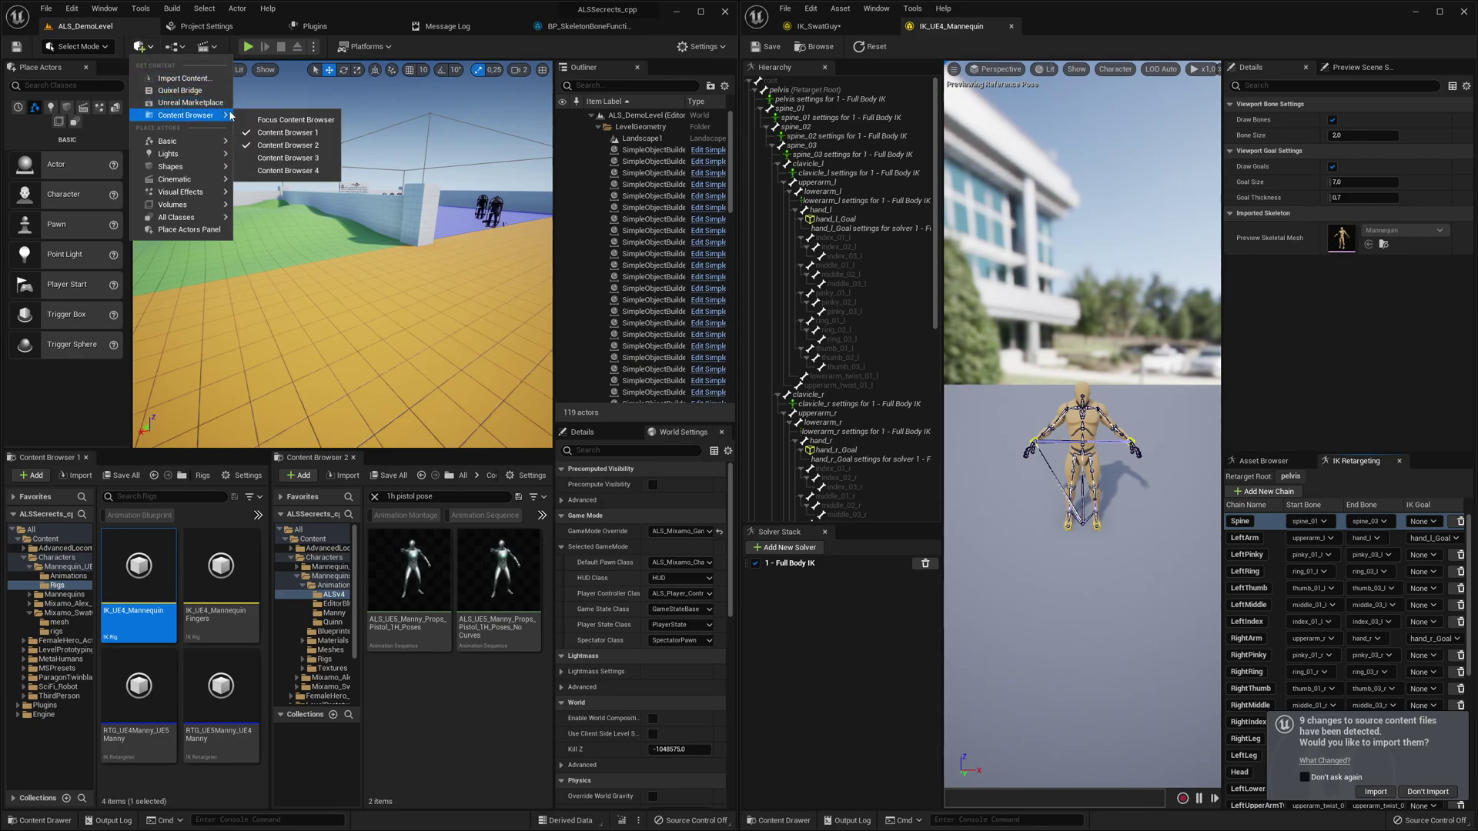
pyautogui.click(700, 12)
pyautogui.click(139, 45)
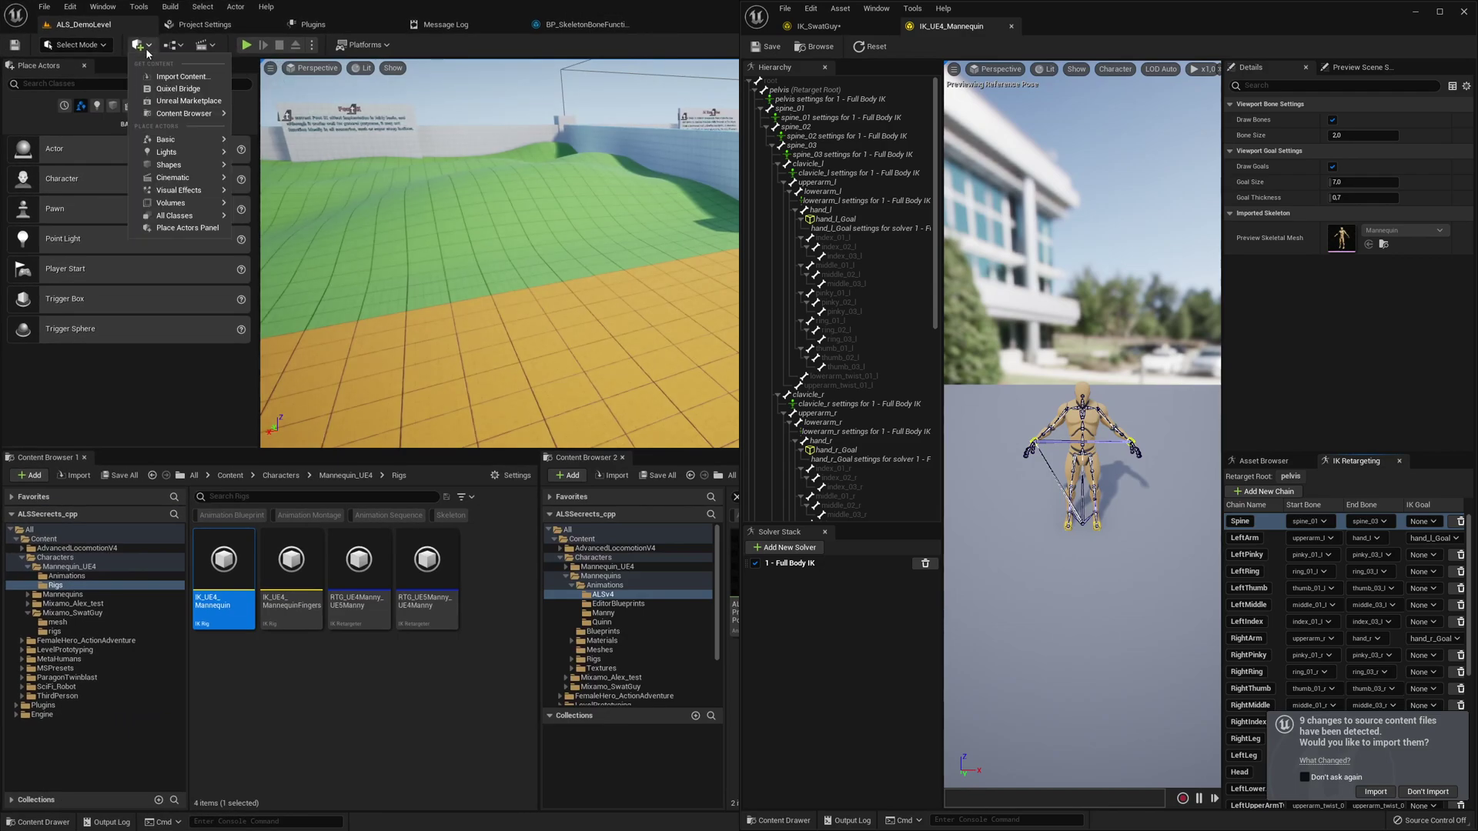
pyautogui.moveTo(168, 115)
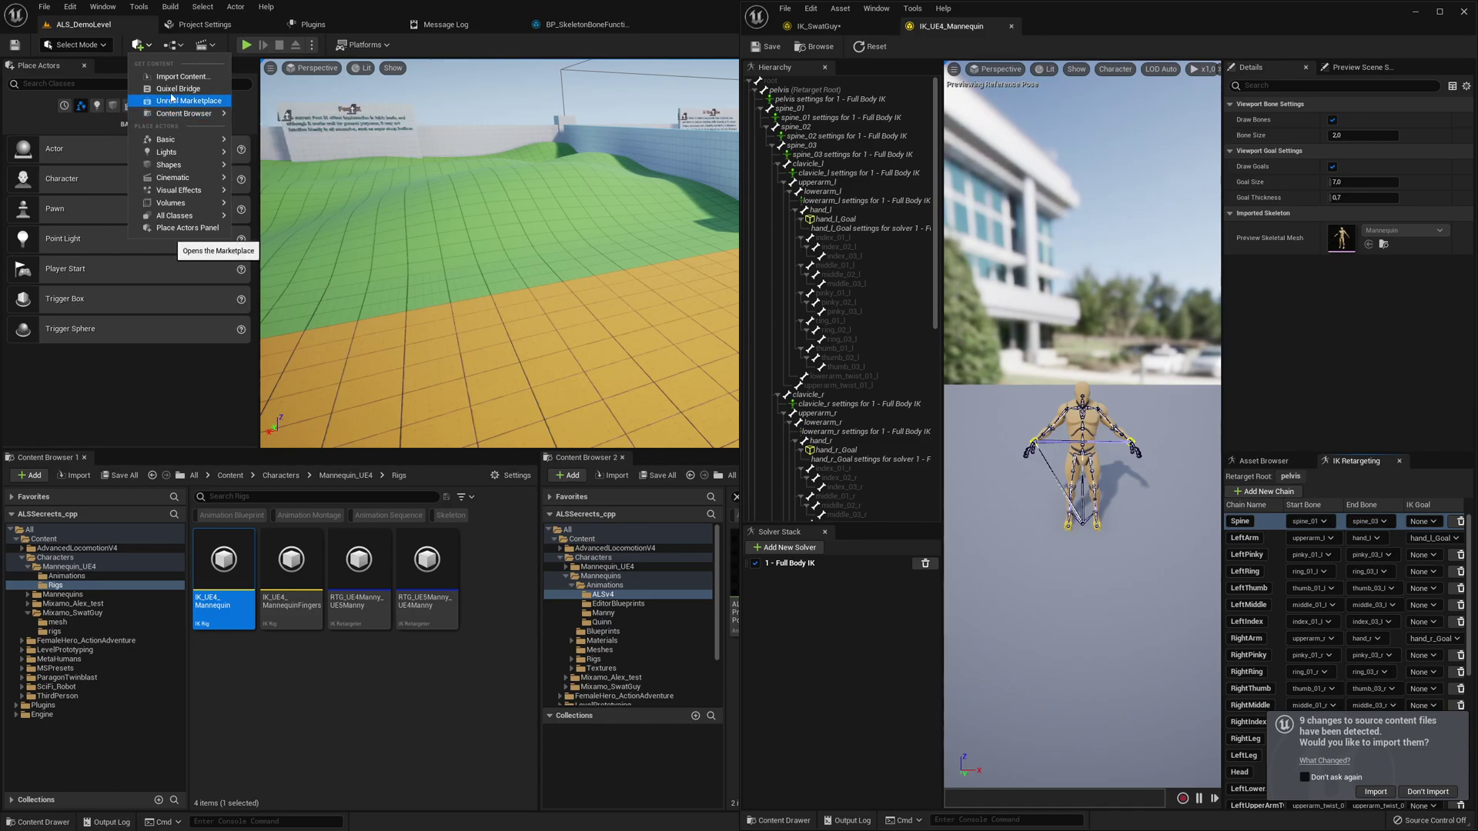
# - Cancel the import, then preview the Third Person content pack and close the picker without adding it
pyautogui.click(174, 77)
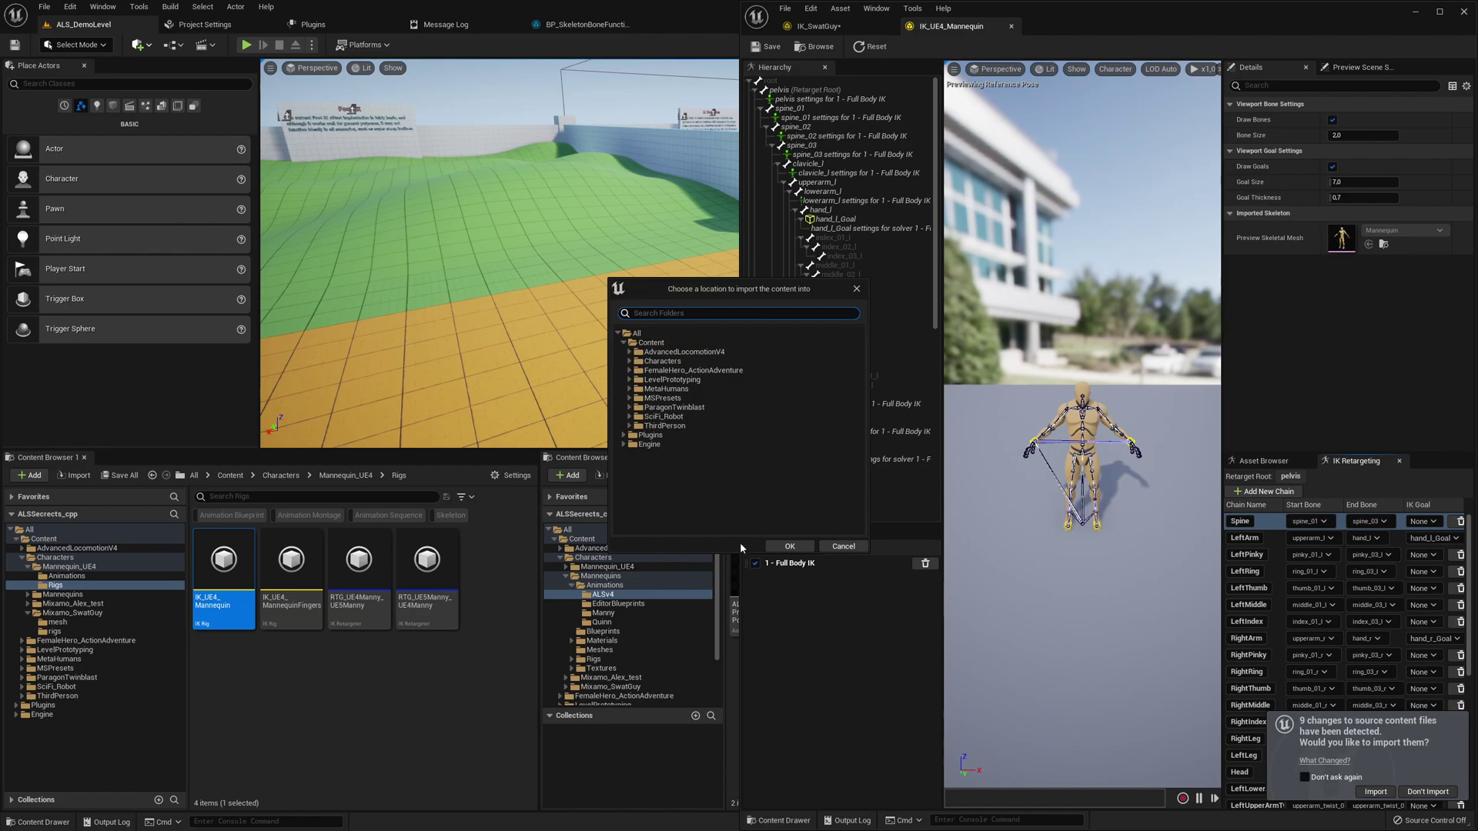
pyautogui.click(843, 546)
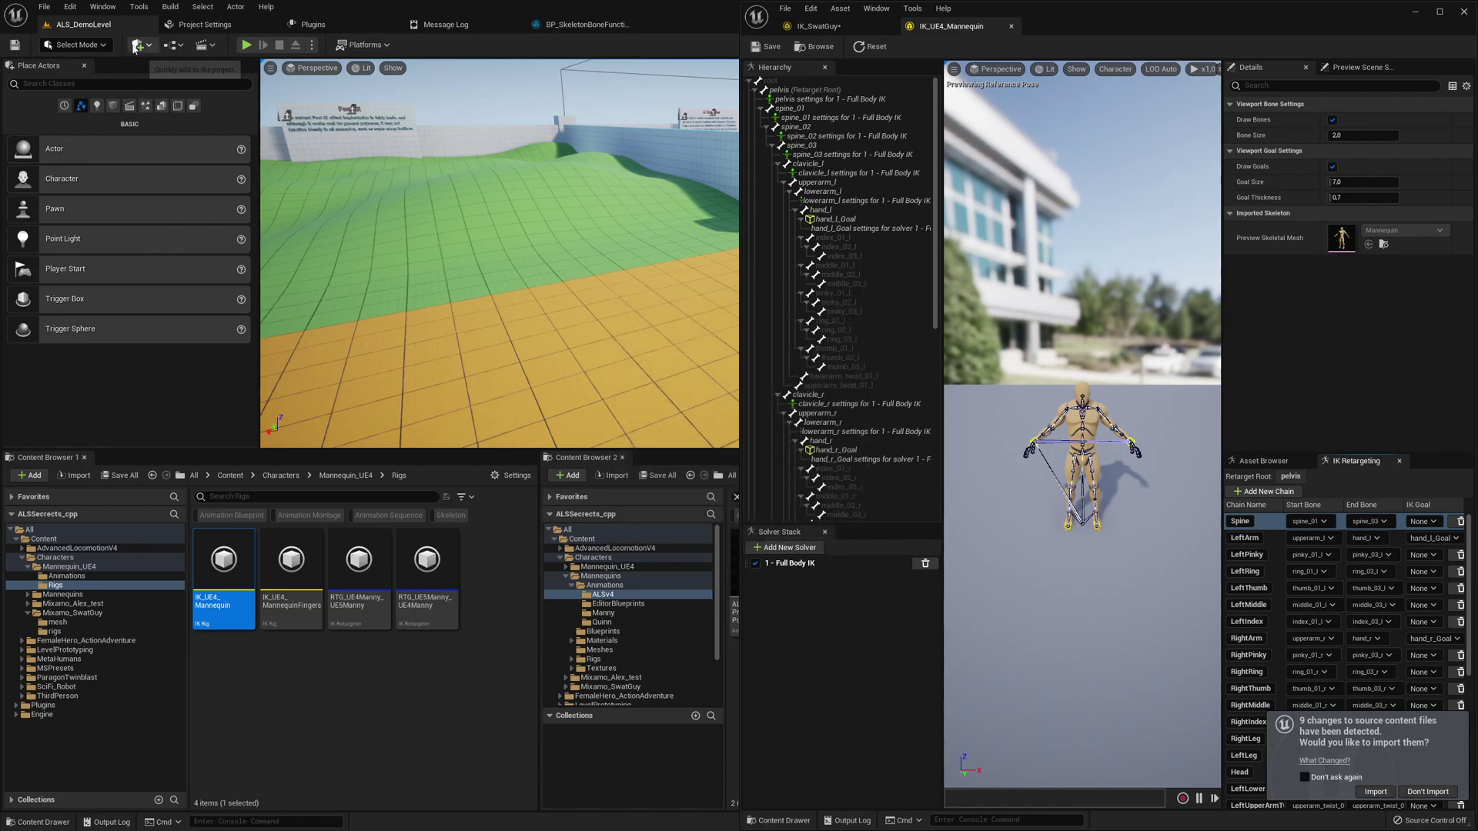
pyautogui.click(18, 478)
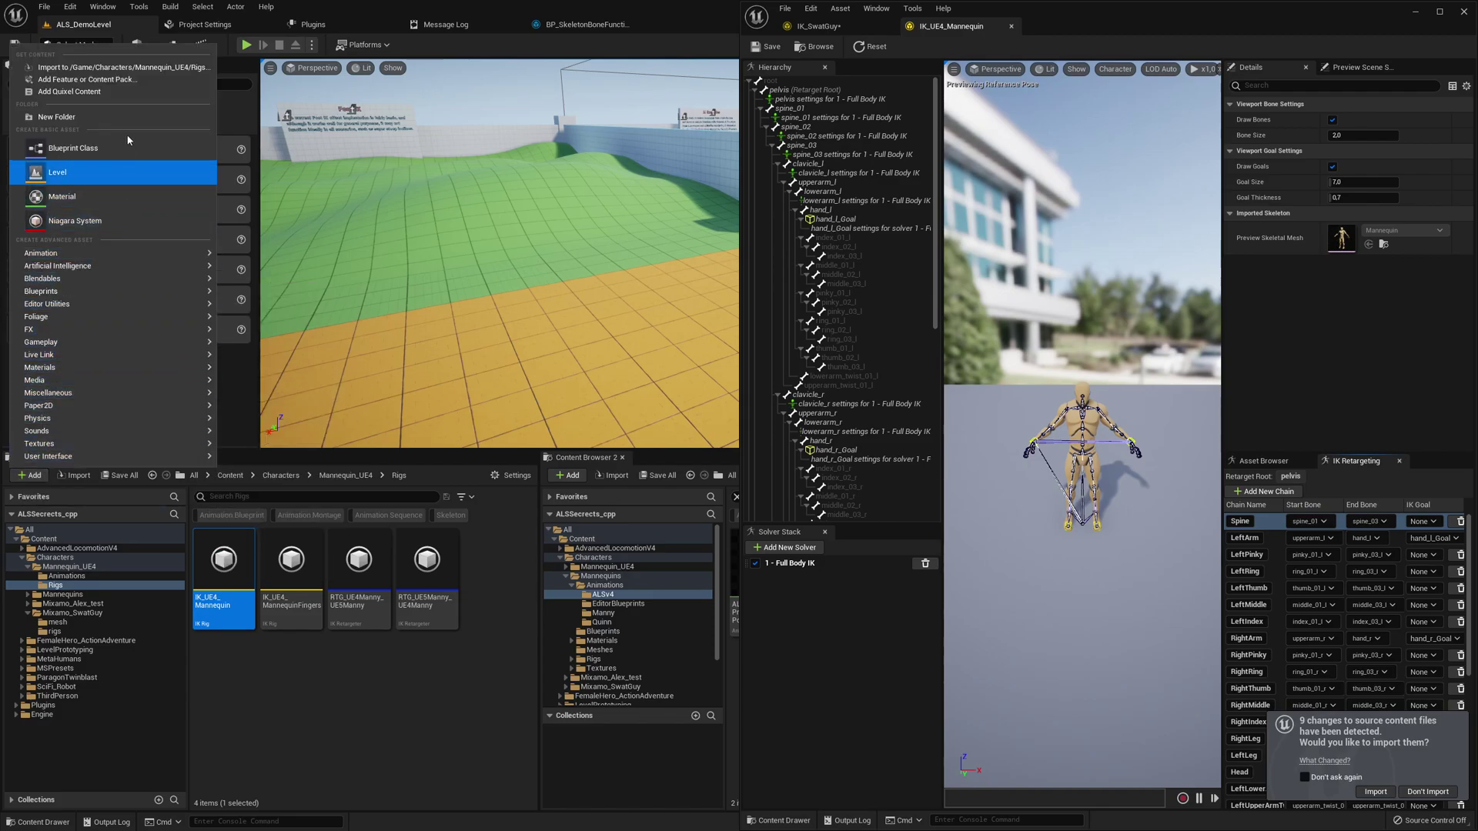
pyautogui.click(129, 80)
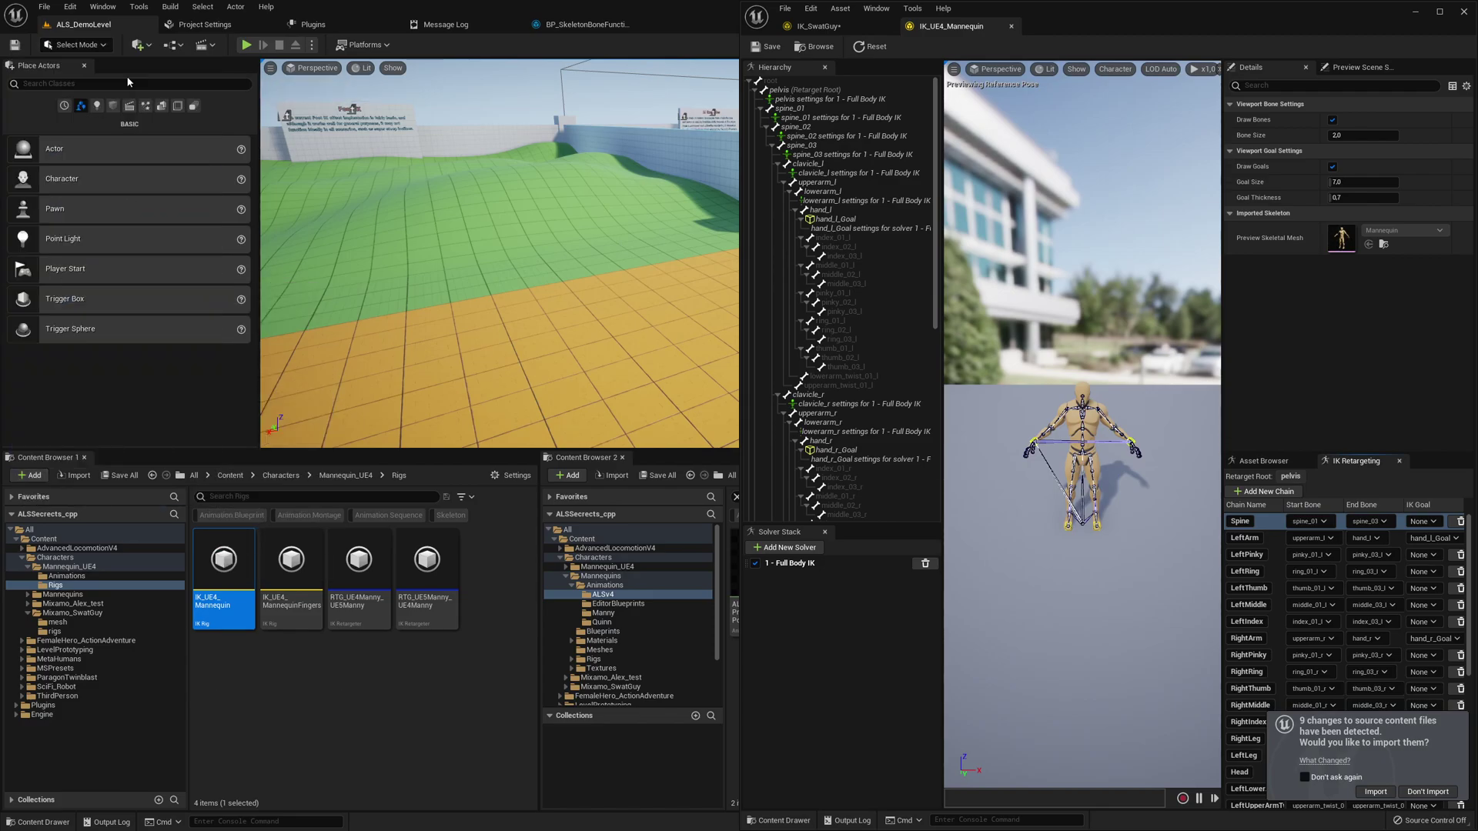
pyautogui.click(712, 407)
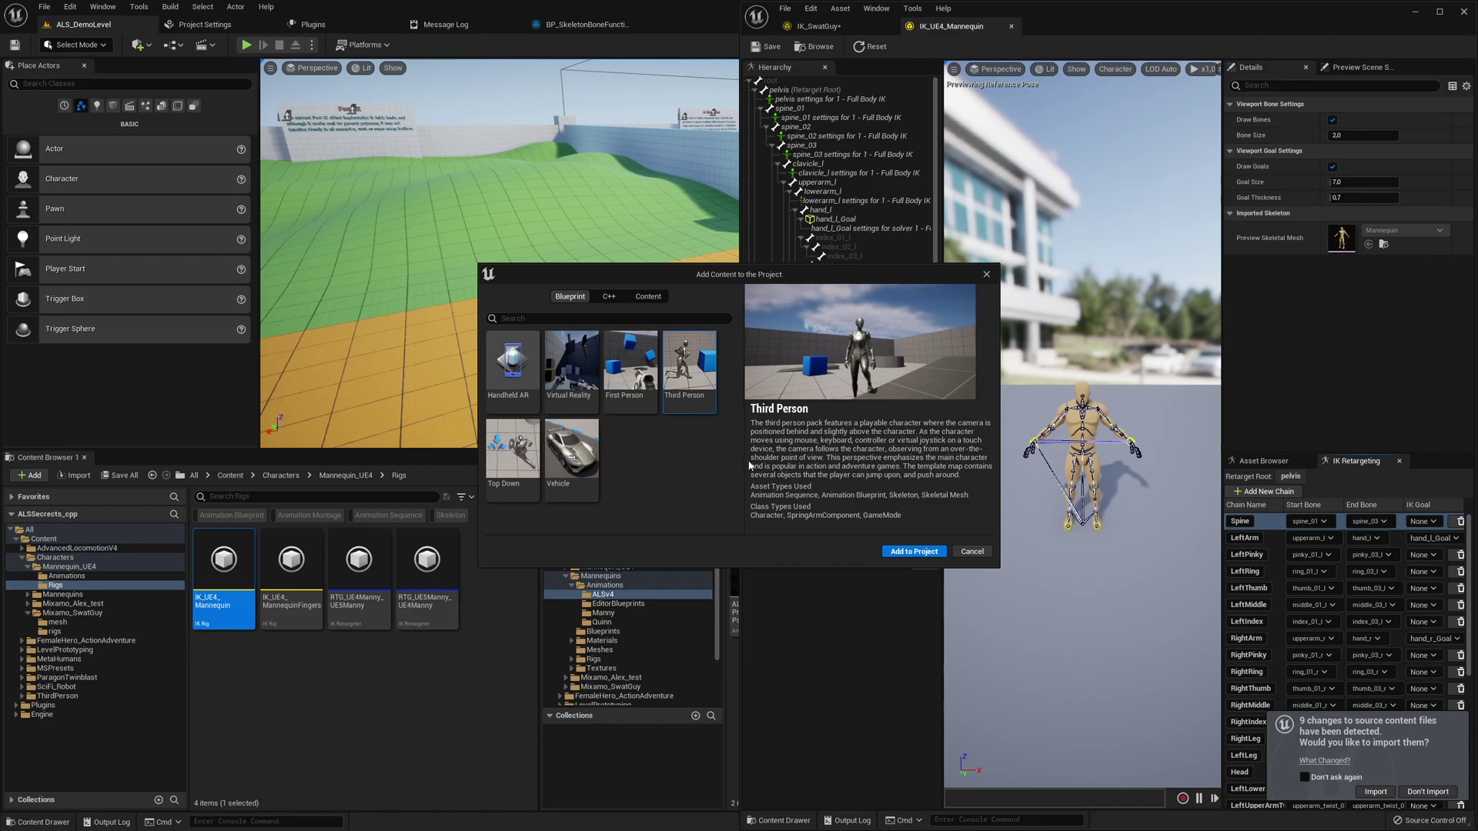
pyautogui.click(975, 553)
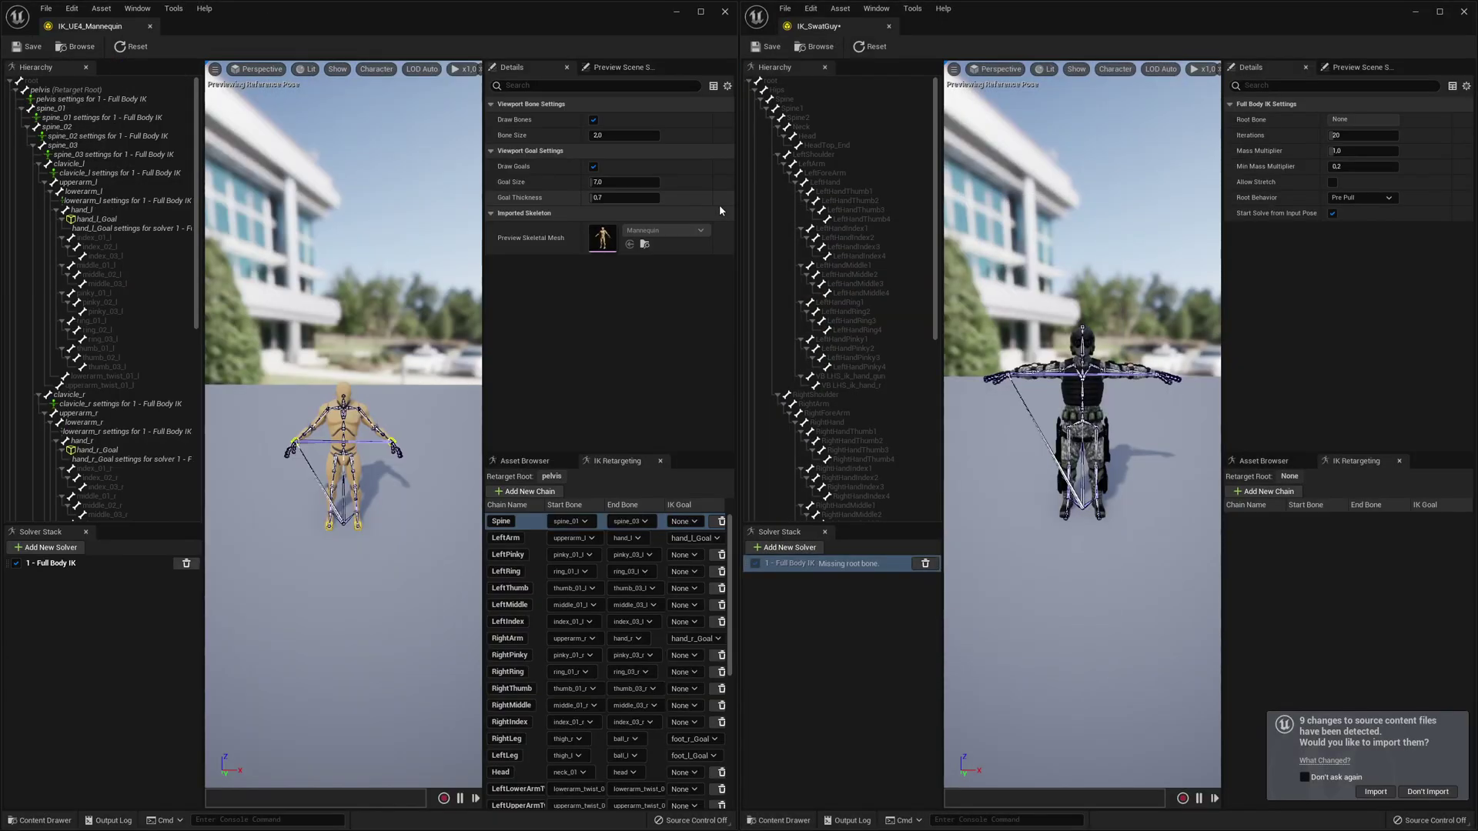
# - Add Full Body IK bone settings to Hips, then select spine_03 in the Mannequin rig for comparison
pyautogui.click(774, 90)
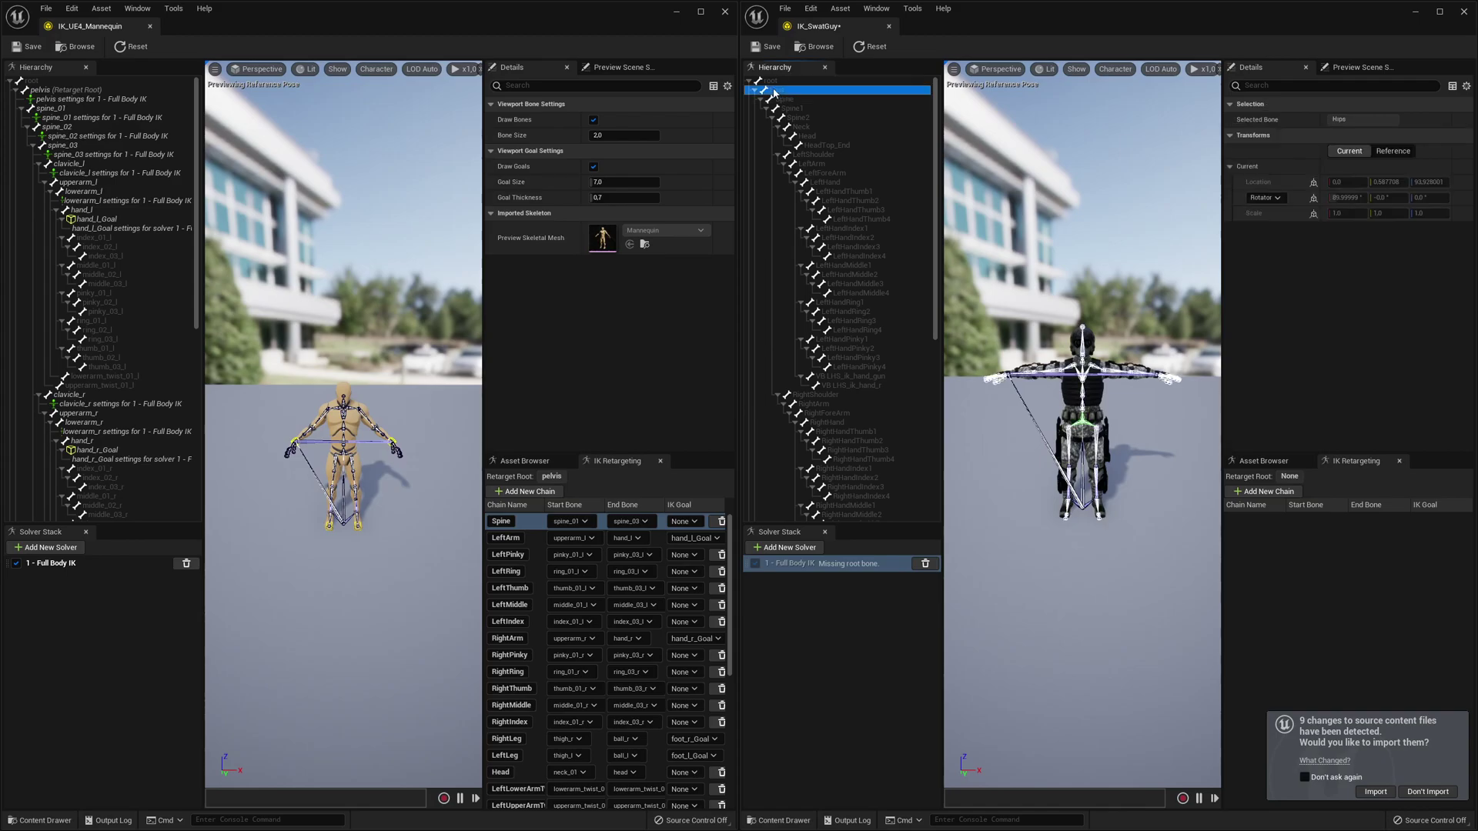
pyautogui.rightClick(775, 92)
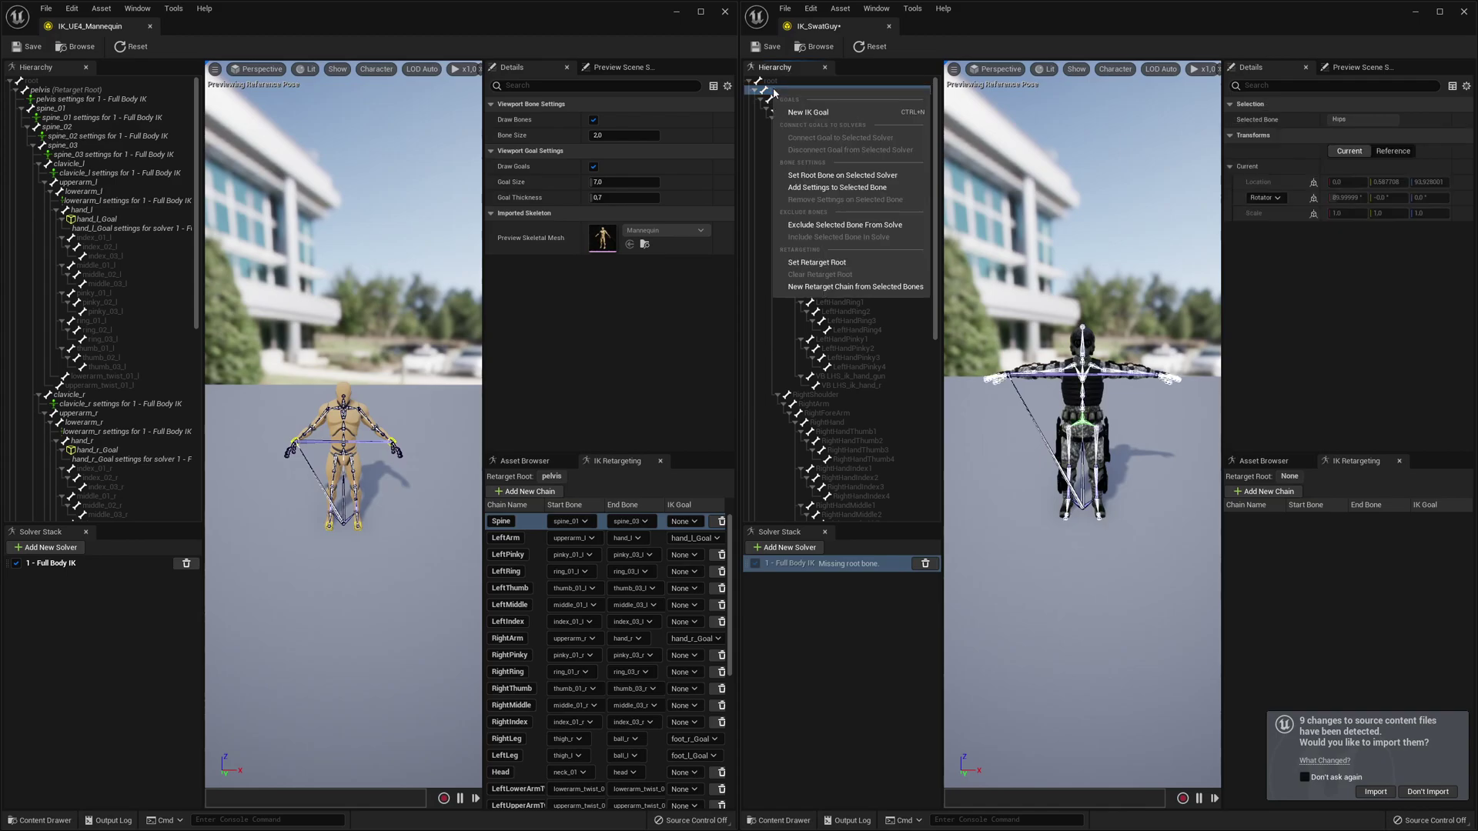
pyautogui.click(816, 188)
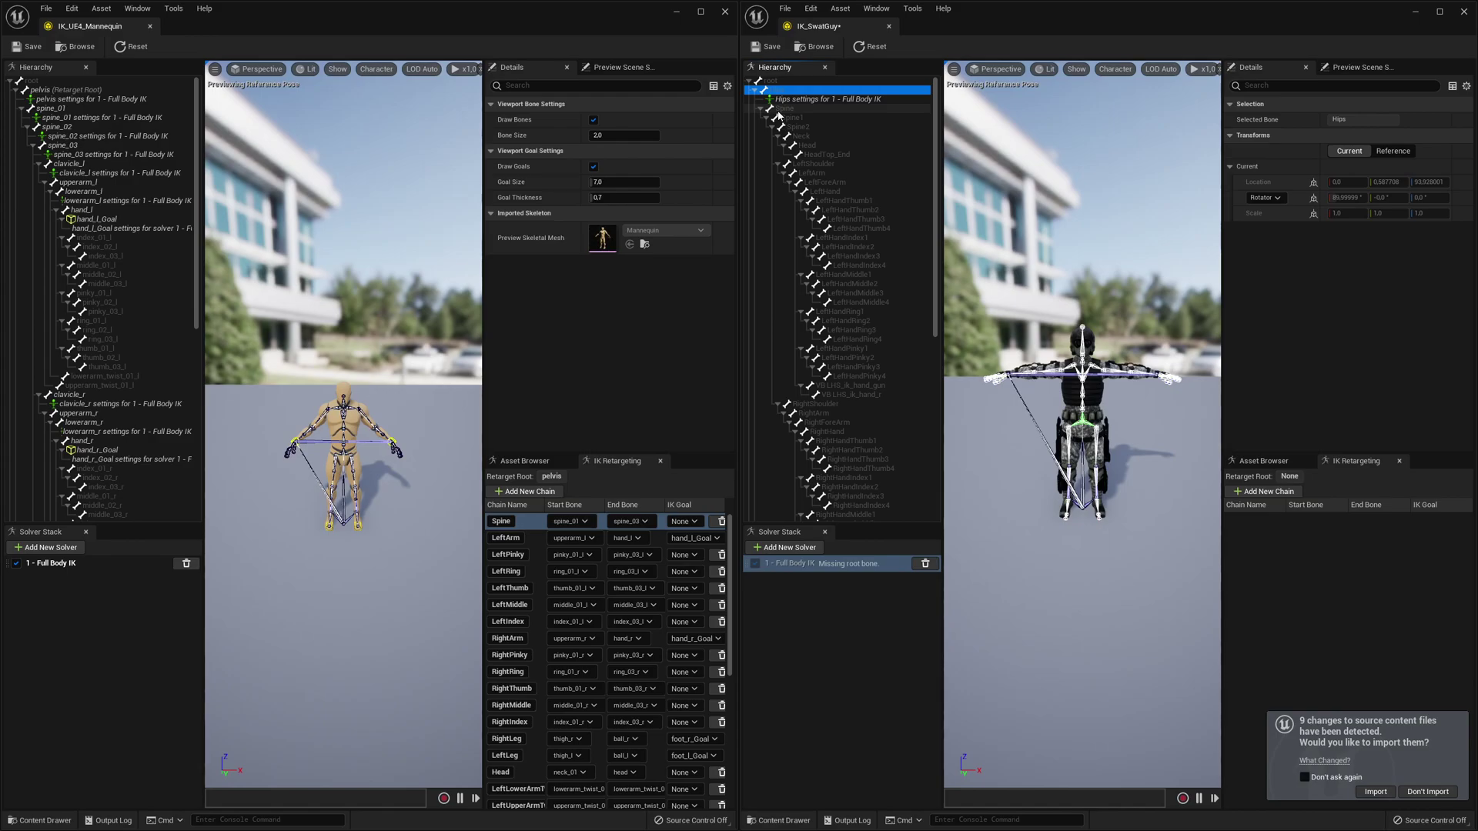
pyautogui.click(61, 145)
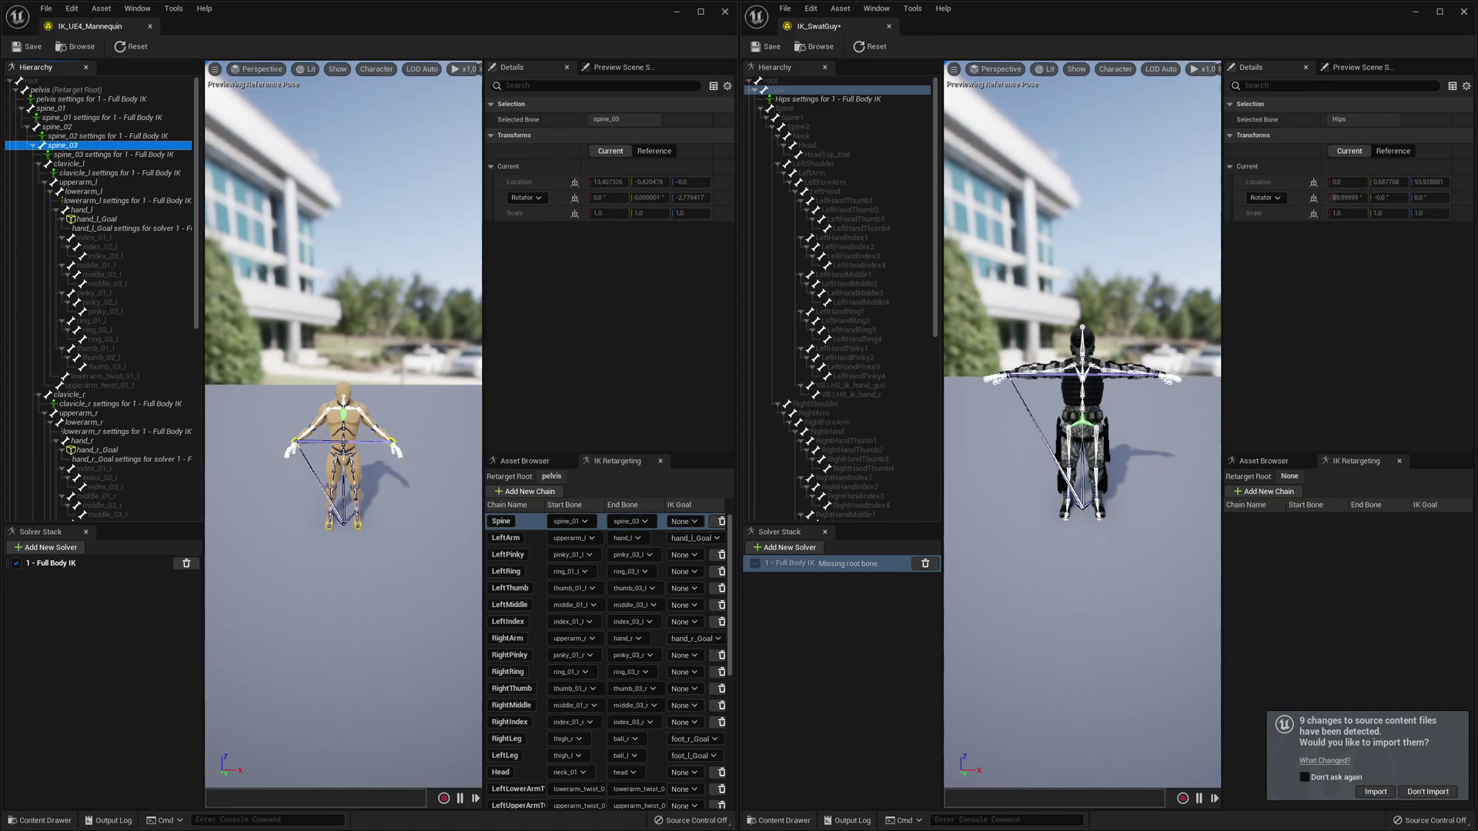
pyautogui.hotkey('alt', 'Tab')
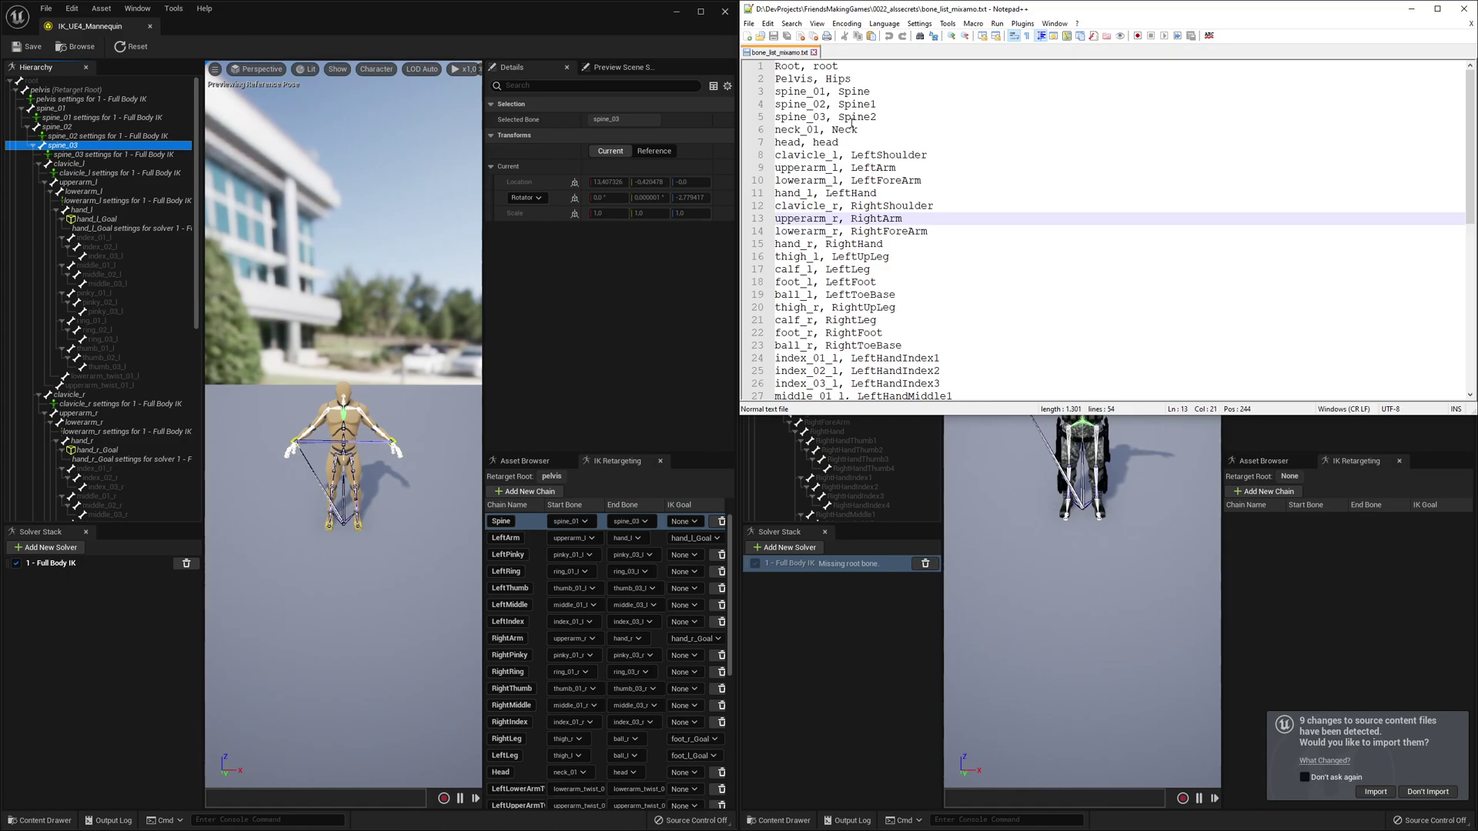
# - Find Spine1 and Spine2 as the Mixamo matches for spine_02 and spine_03 in bone_list_mixamo.txt
pyautogui.doubleClick(856, 91)
pyautogui.doubleClick(807, 116)
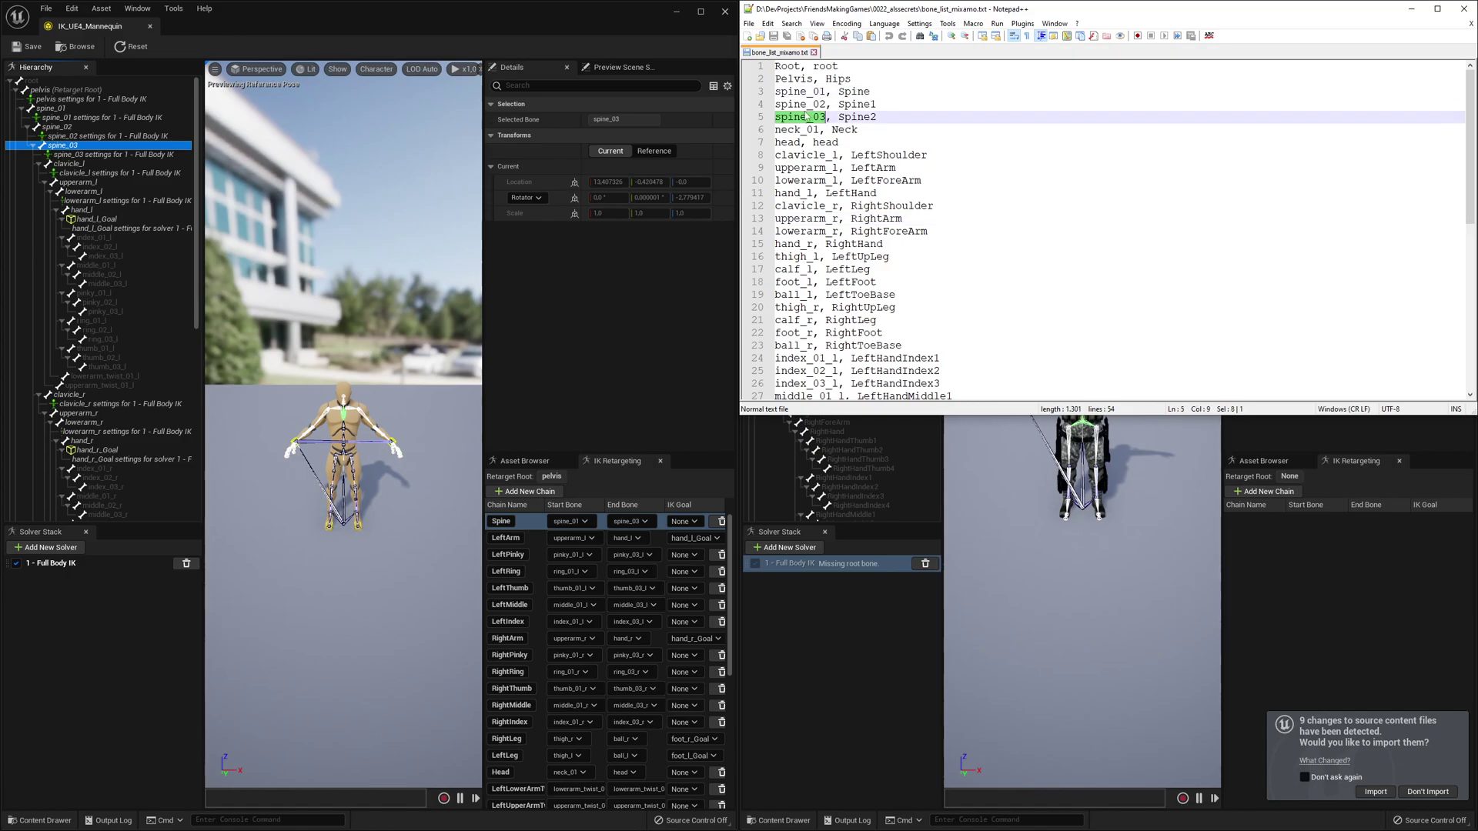
pyautogui.click(810, 104)
pyautogui.doubleClick(857, 104)
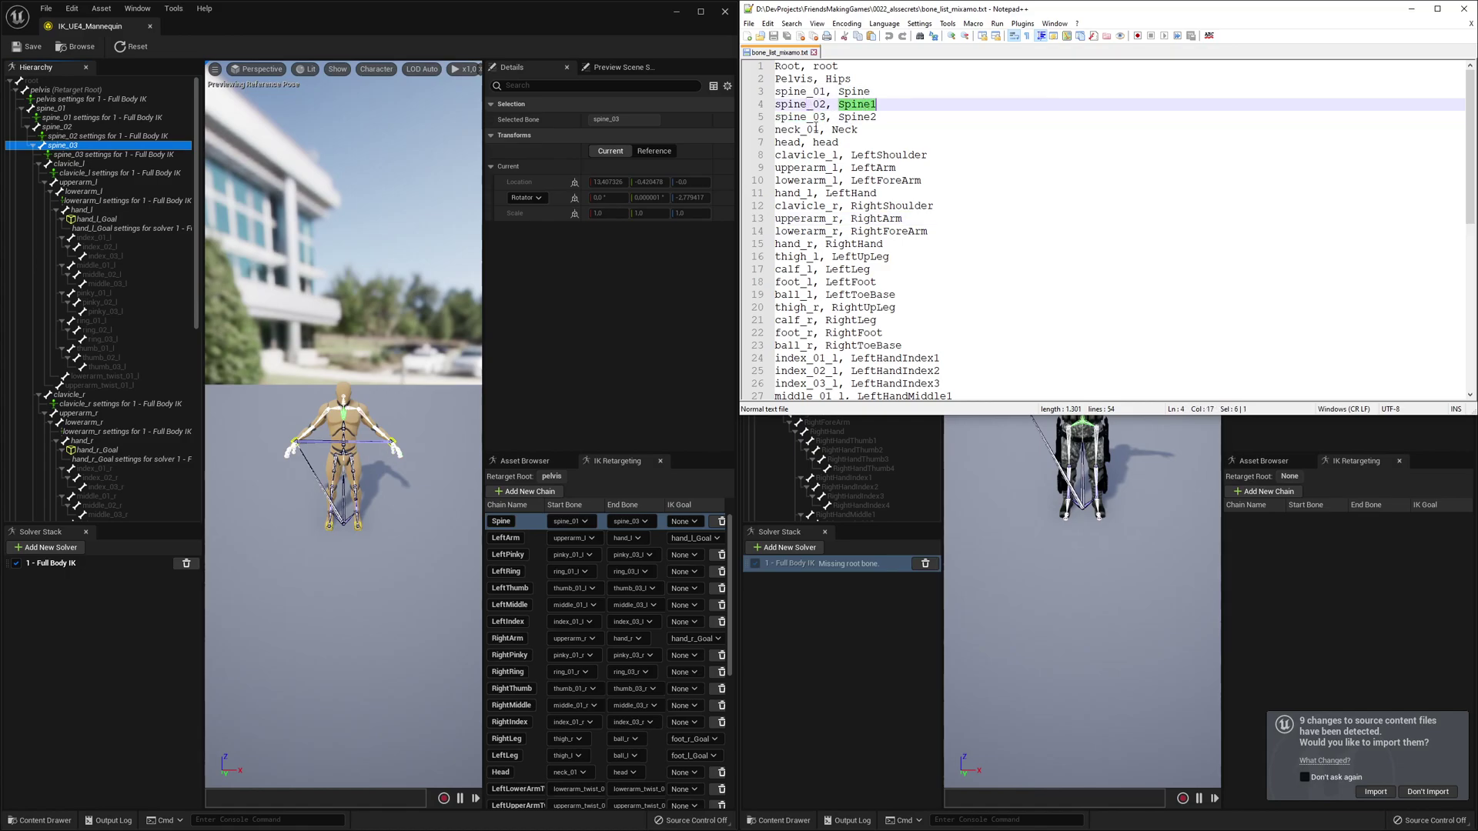
pyautogui.click(794, 129)
pyautogui.doubleClick(794, 128)
pyautogui.click(802, 116)
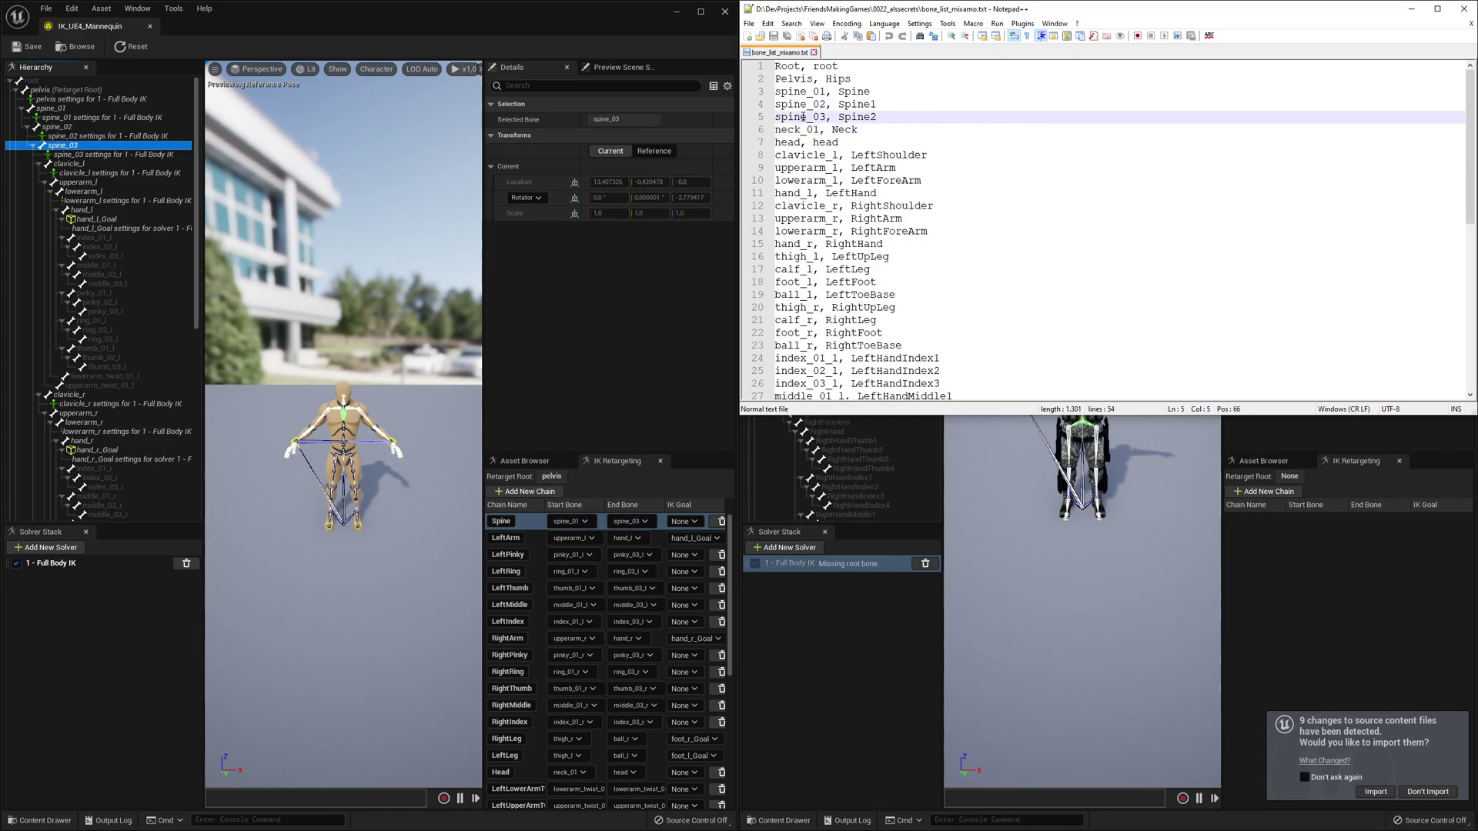
pyautogui.doubleClick(857, 116)
pyautogui.hotkey('alt', 'Tab')
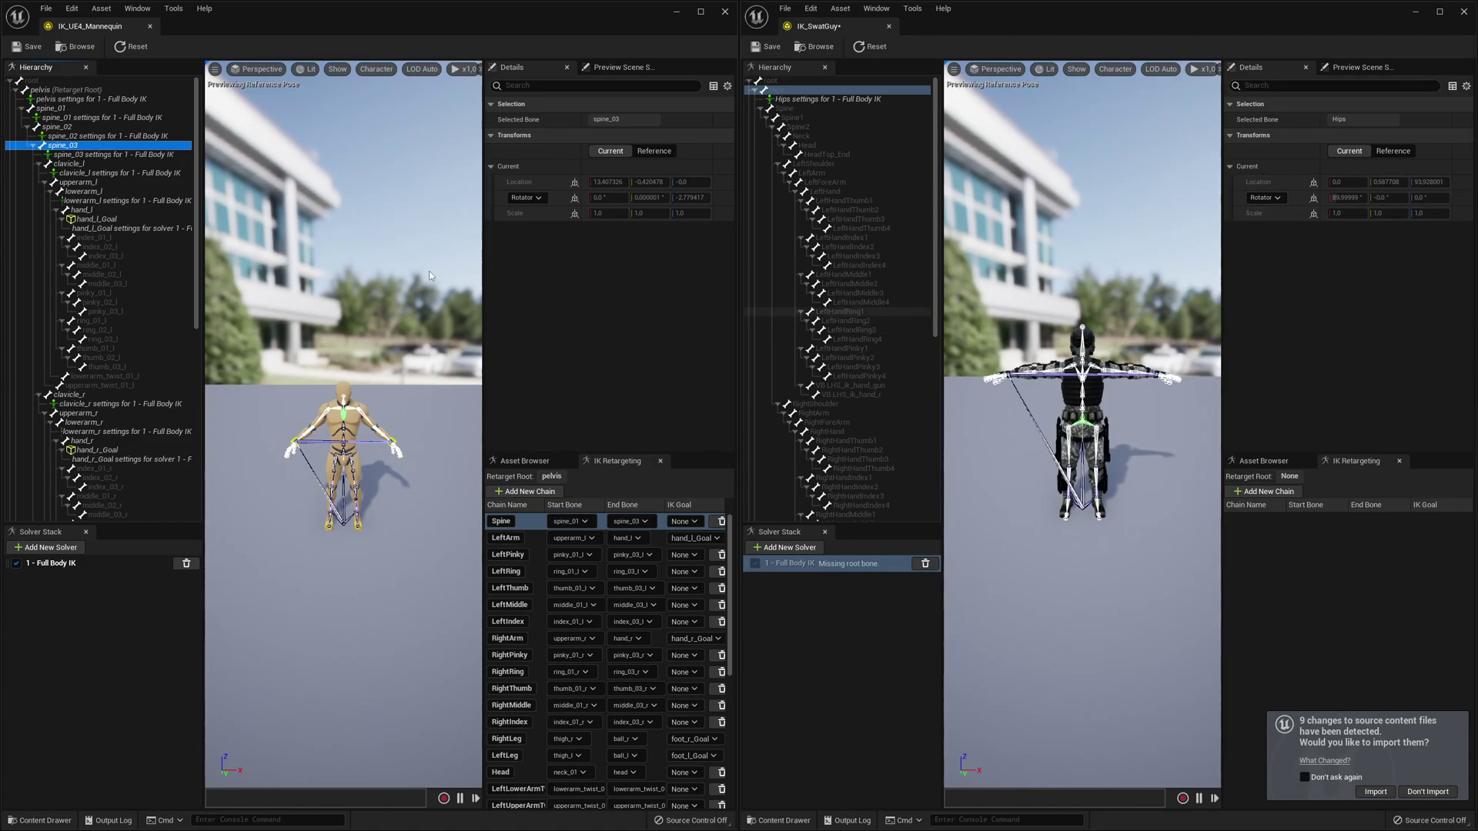
# - Add Full Body IK settings to the Spine and Spine1 bones
pyautogui.click(786, 108)
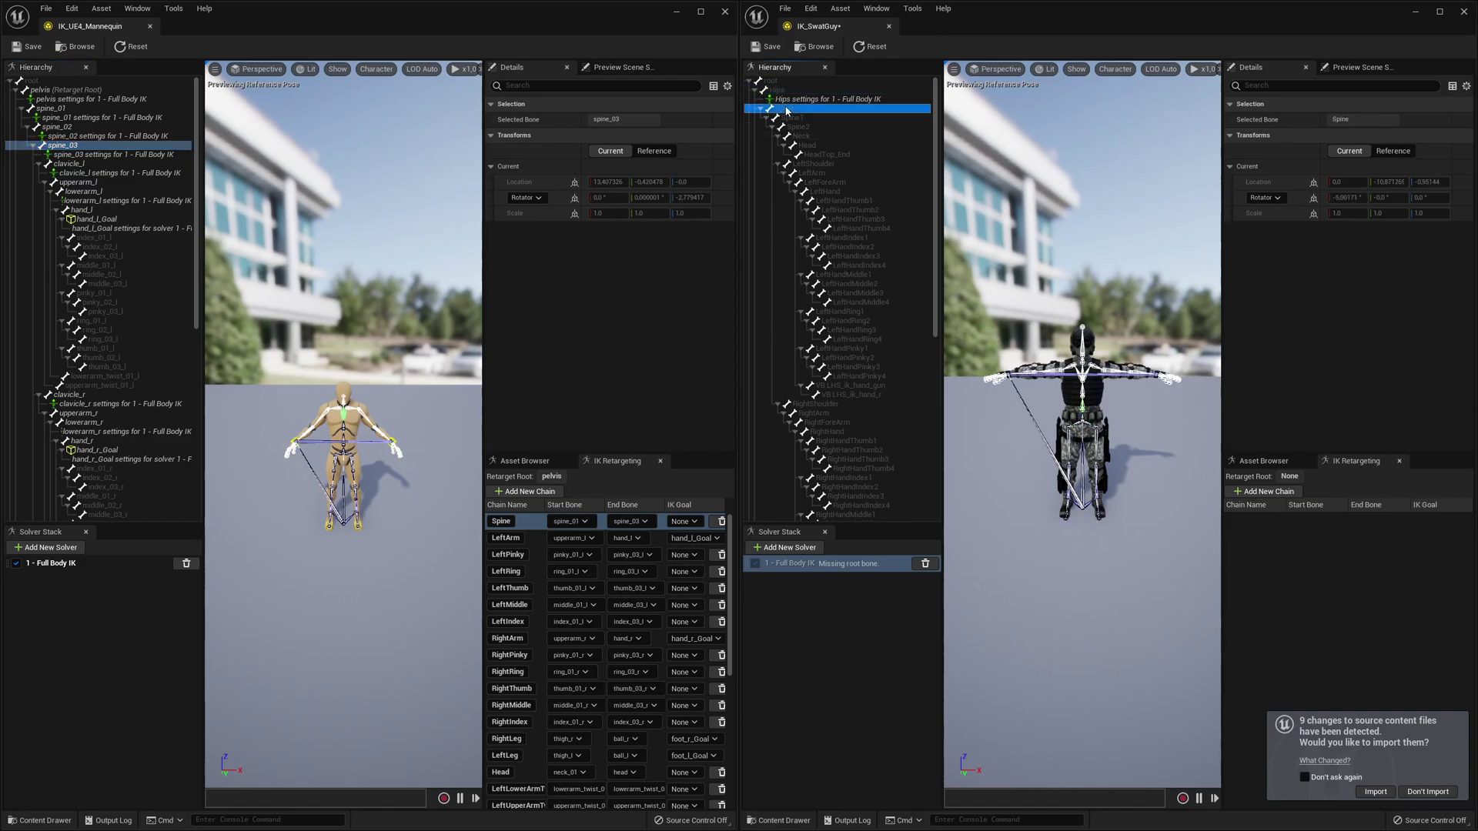
pyautogui.rightClick(787, 109)
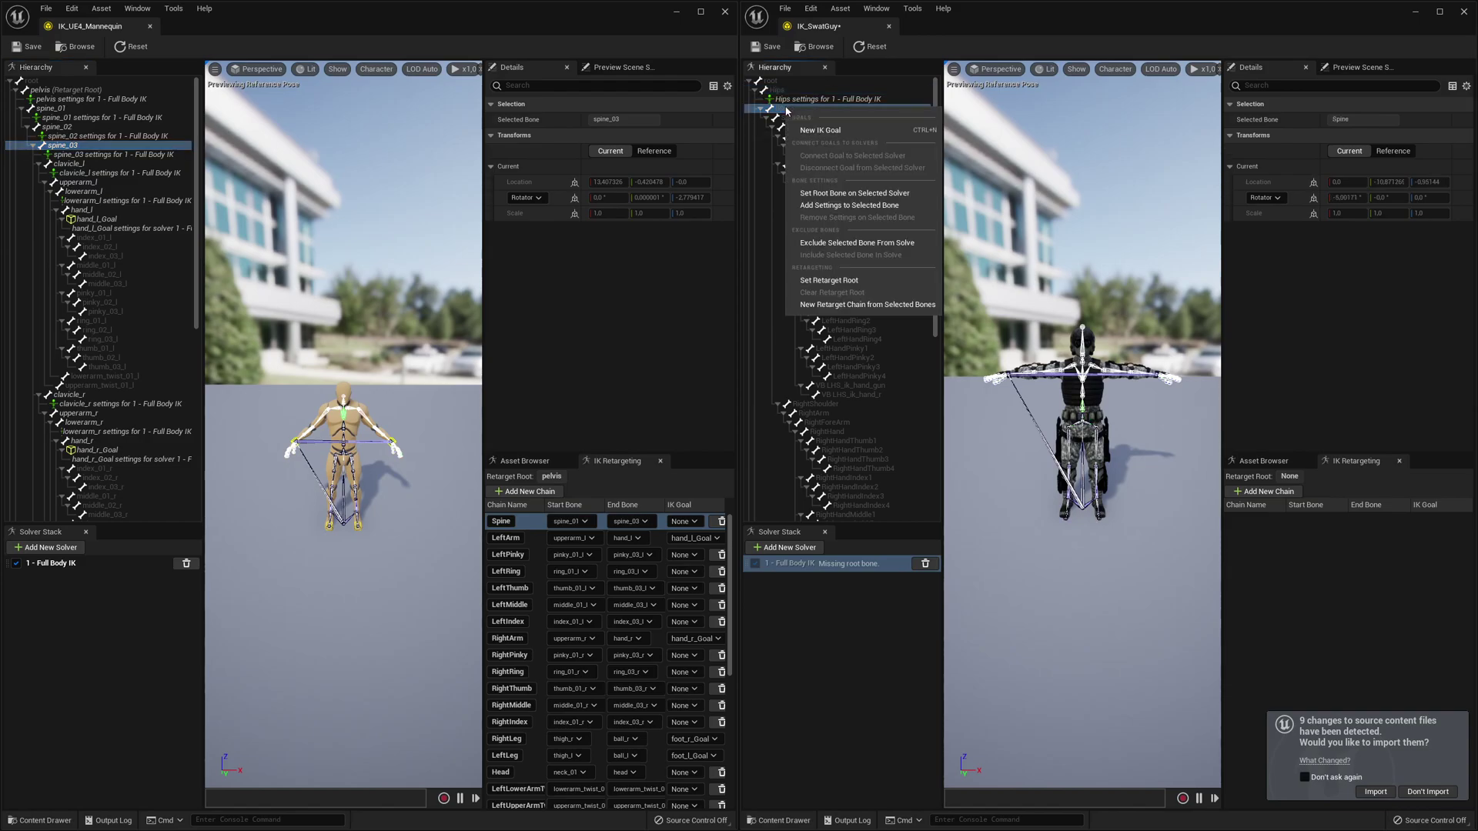
pyautogui.click(821, 206)
pyautogui.rightClick(793, 128)
pyautogui.click(831, 229)
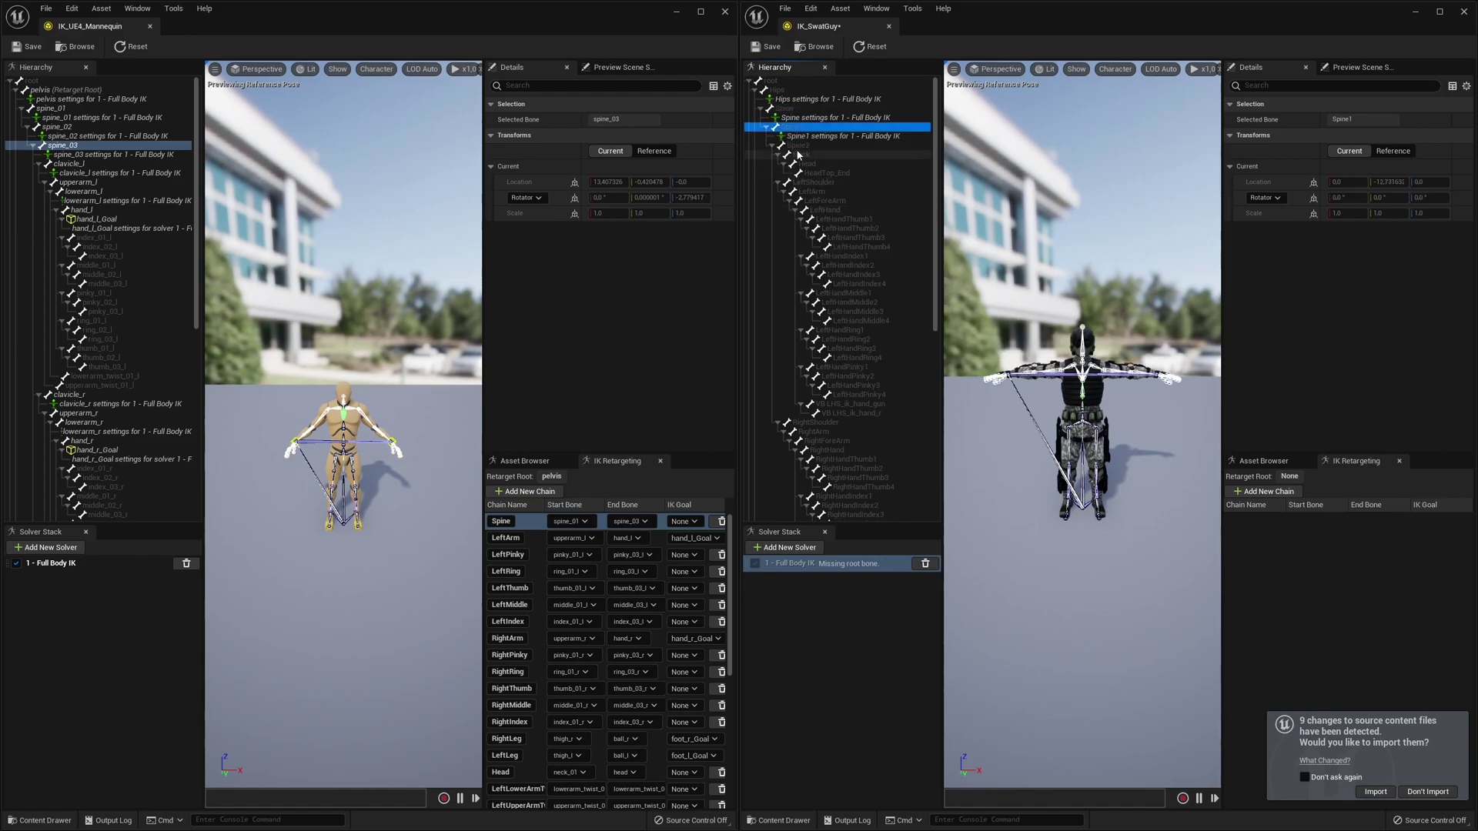
pyautogui.rightClick(787, 139)
# - Add Full Body IK settings to the Spine2 and LeftShoulder bones
pyautogui.click(777, 127)
pyautogui.rightClick(794, 146)
pyautogui.click(834, 249)
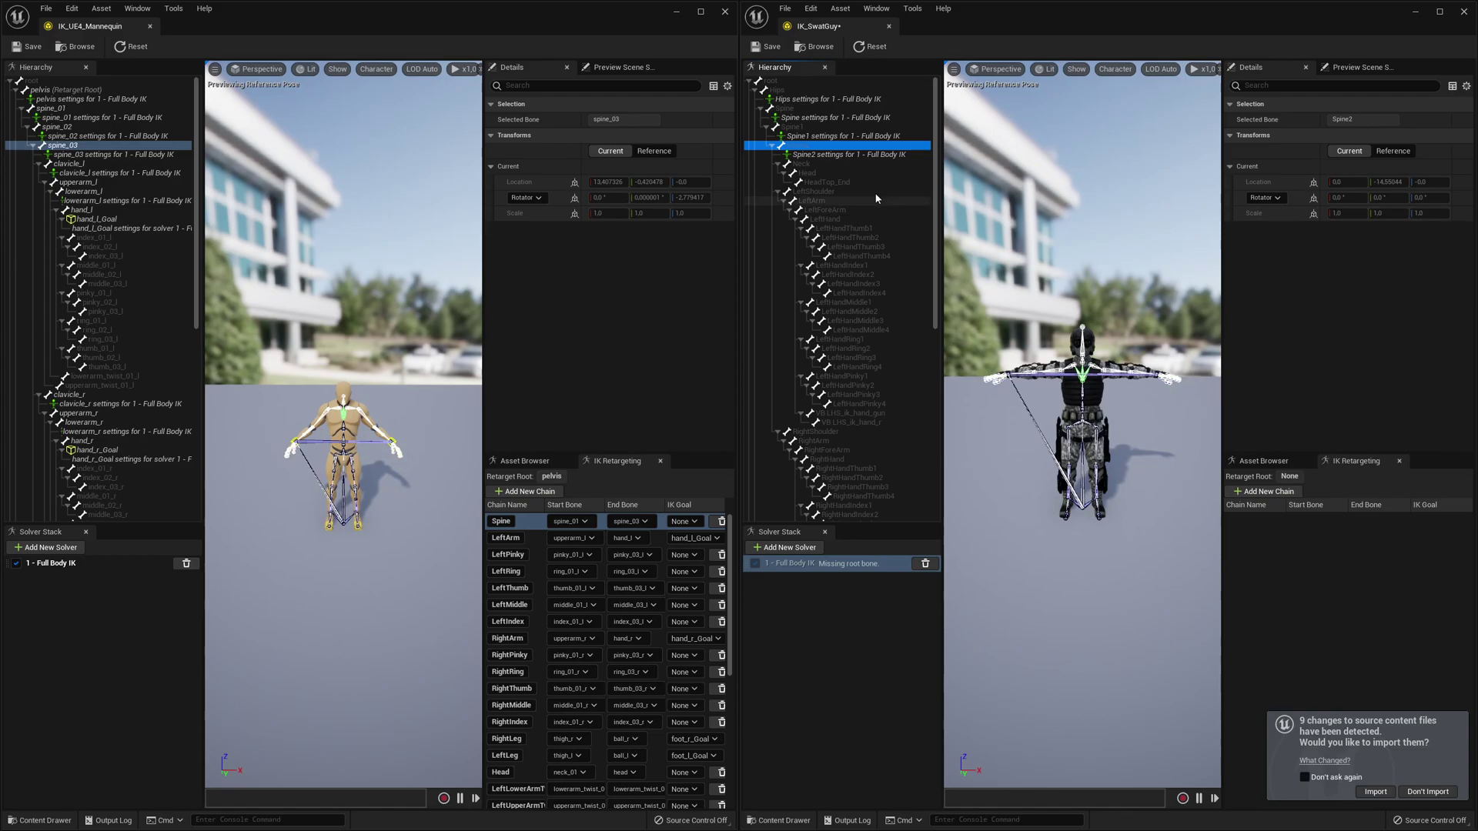
pyautogui.click(845, 193)
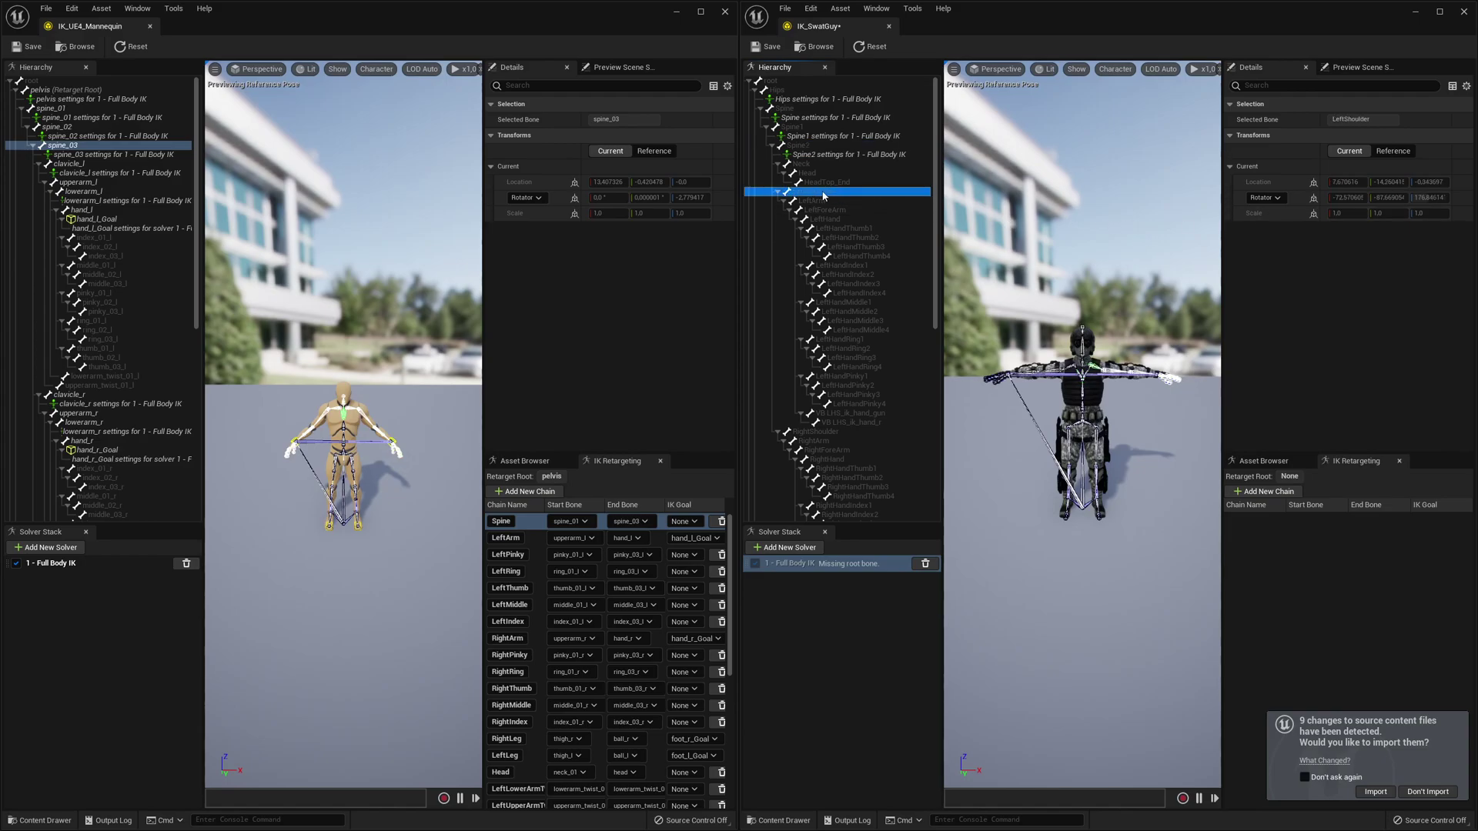
pyautogui.rightClick(823, 195)
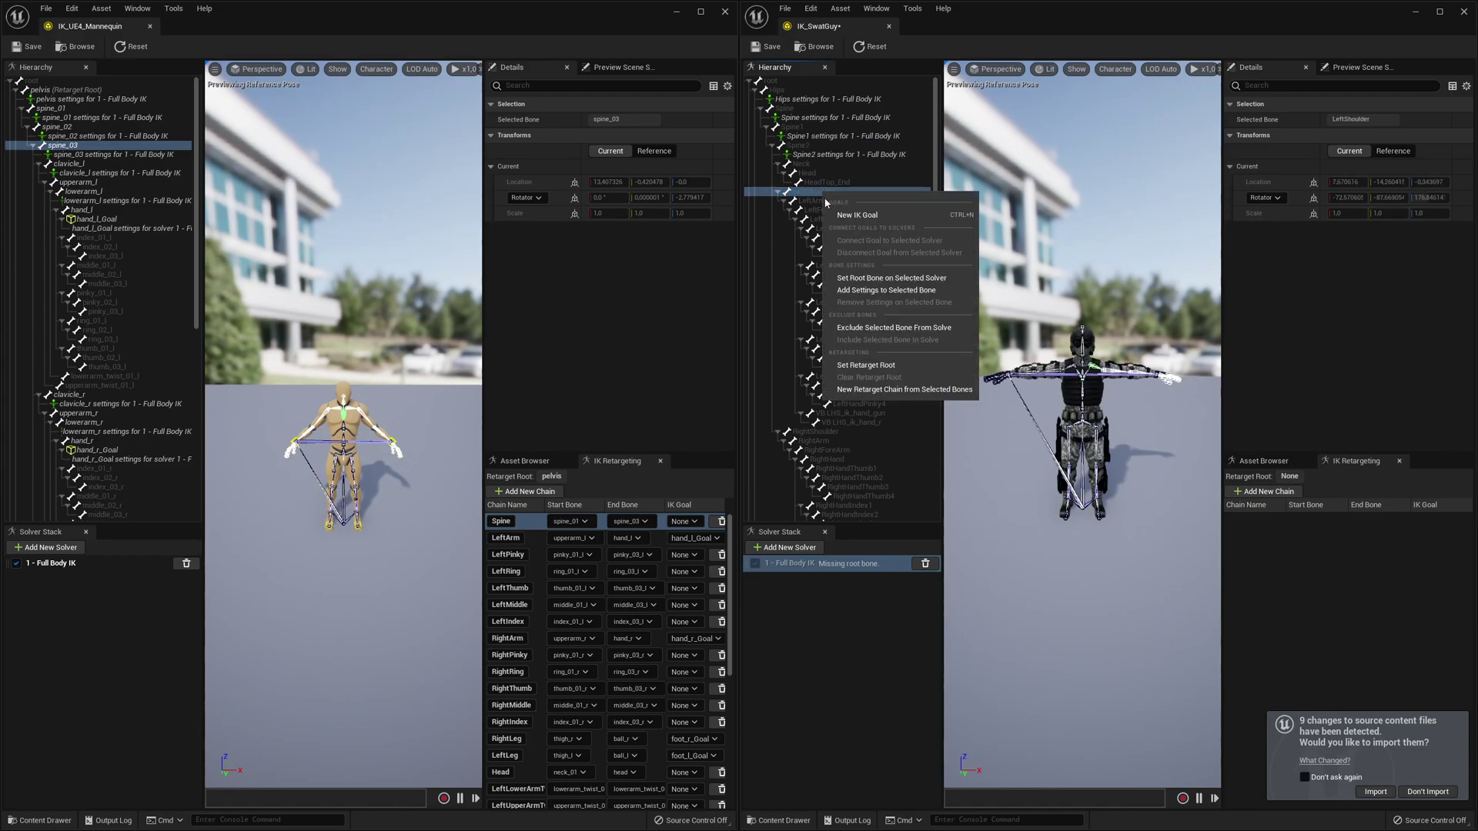
pyautogui.click(856, 297)
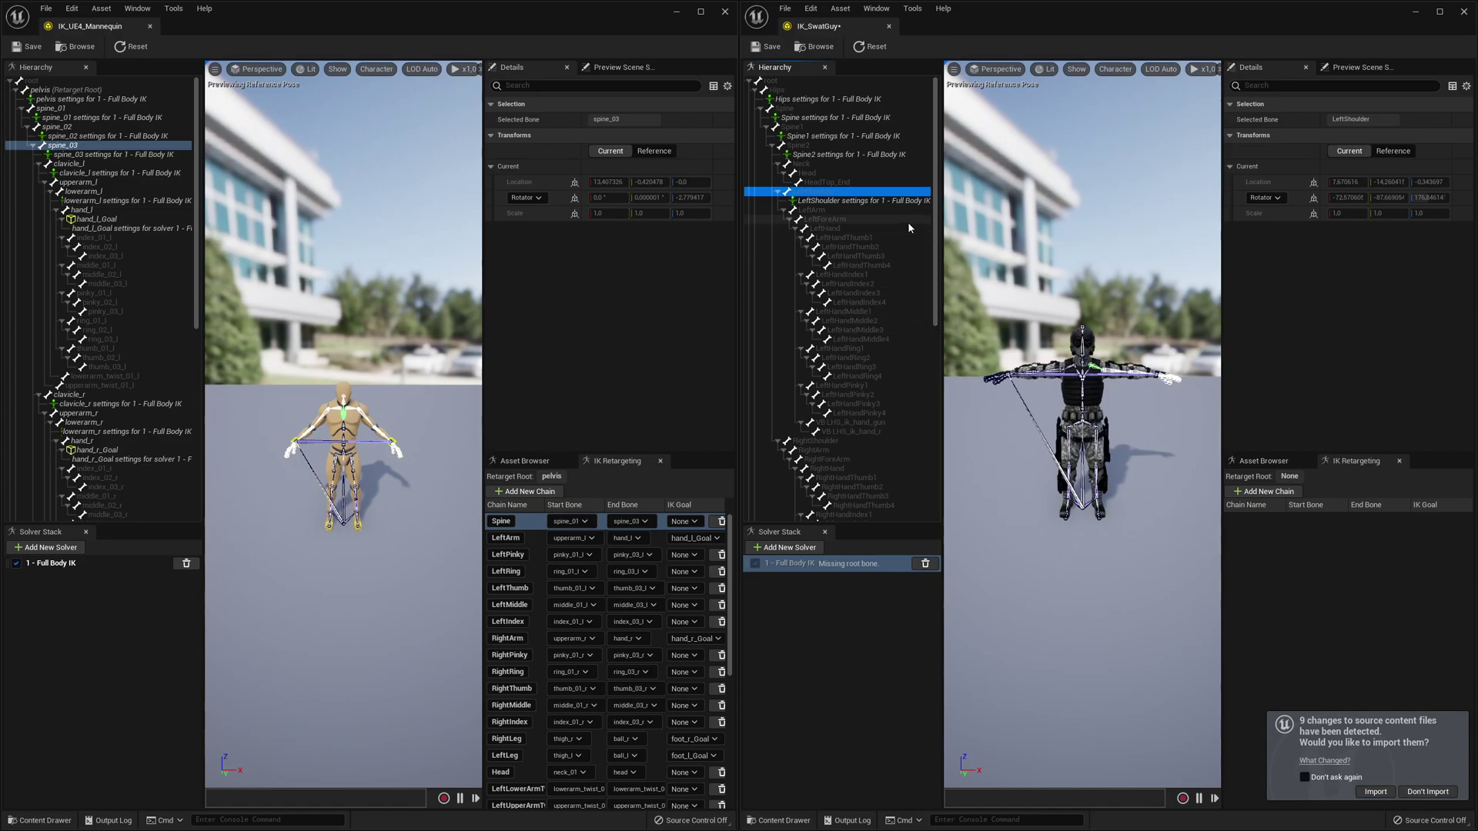
# - Add Full Body IK settings to LeftForeArm and create a new IK goal on LeftHand
pyautogui.click(870, 218)
pyautogui.rightClick(852, 223)
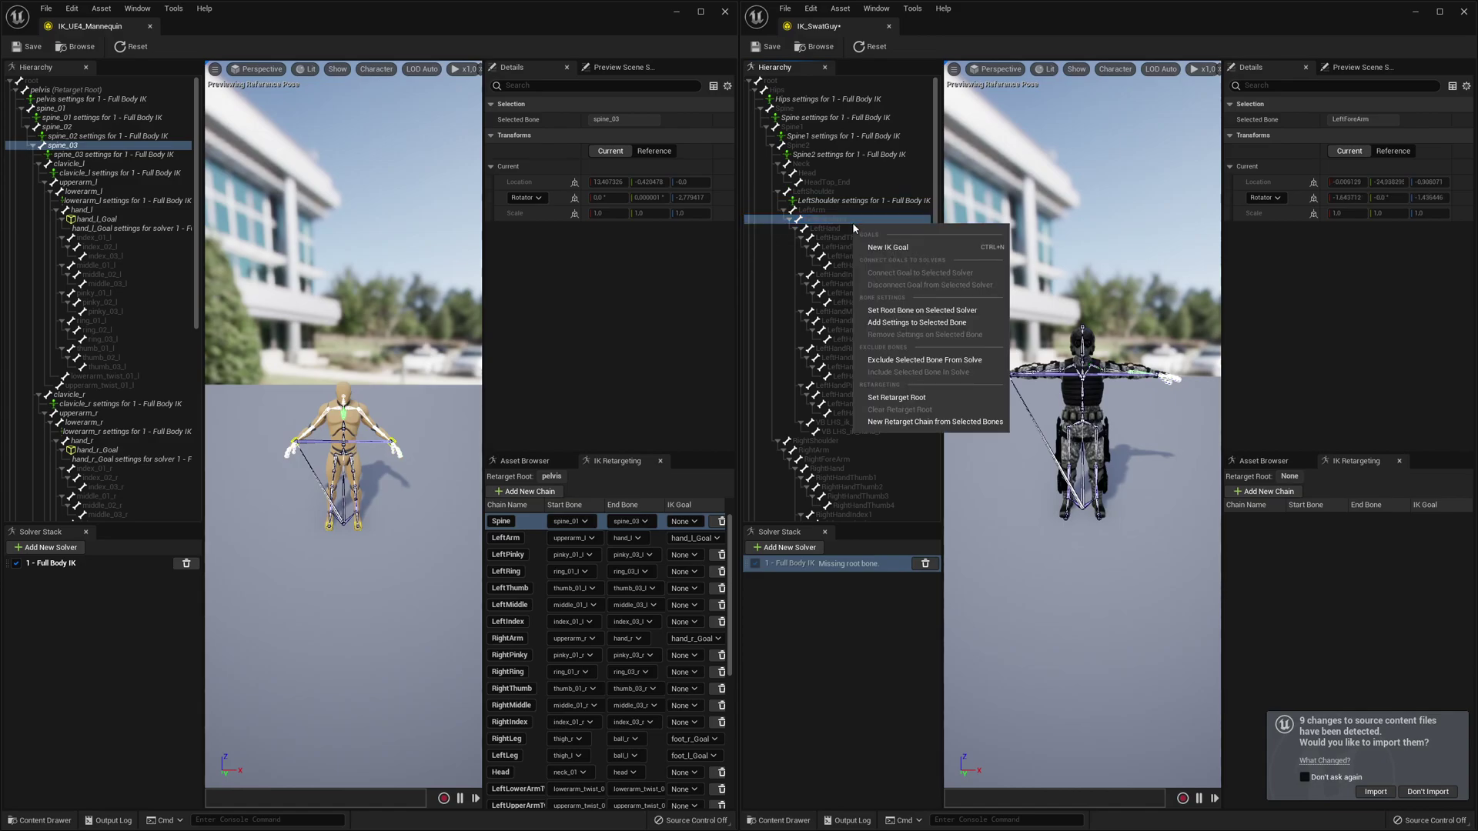
pyautogui.click(892, 322)
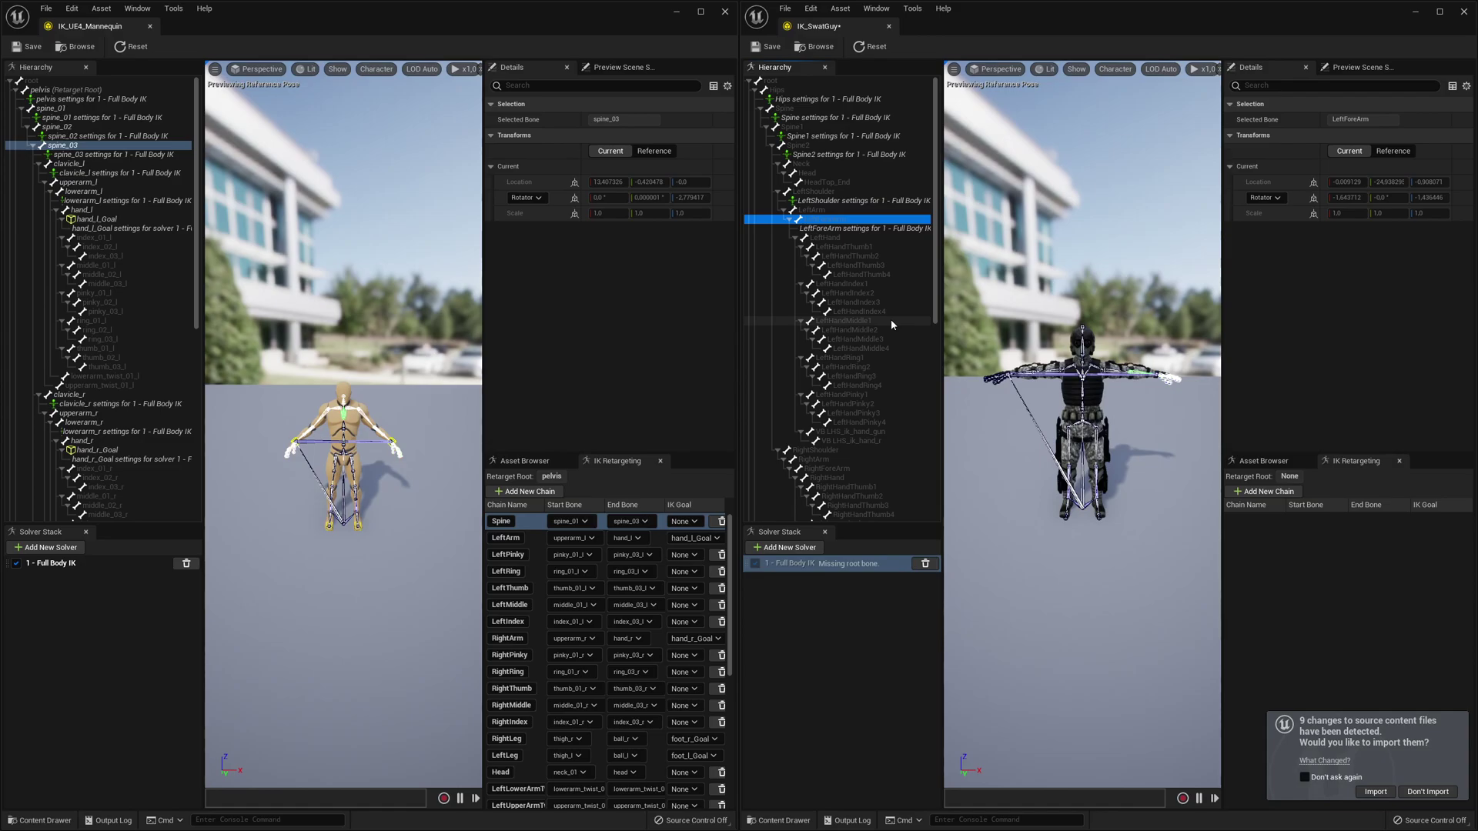
pyautogui.click(846, 238)
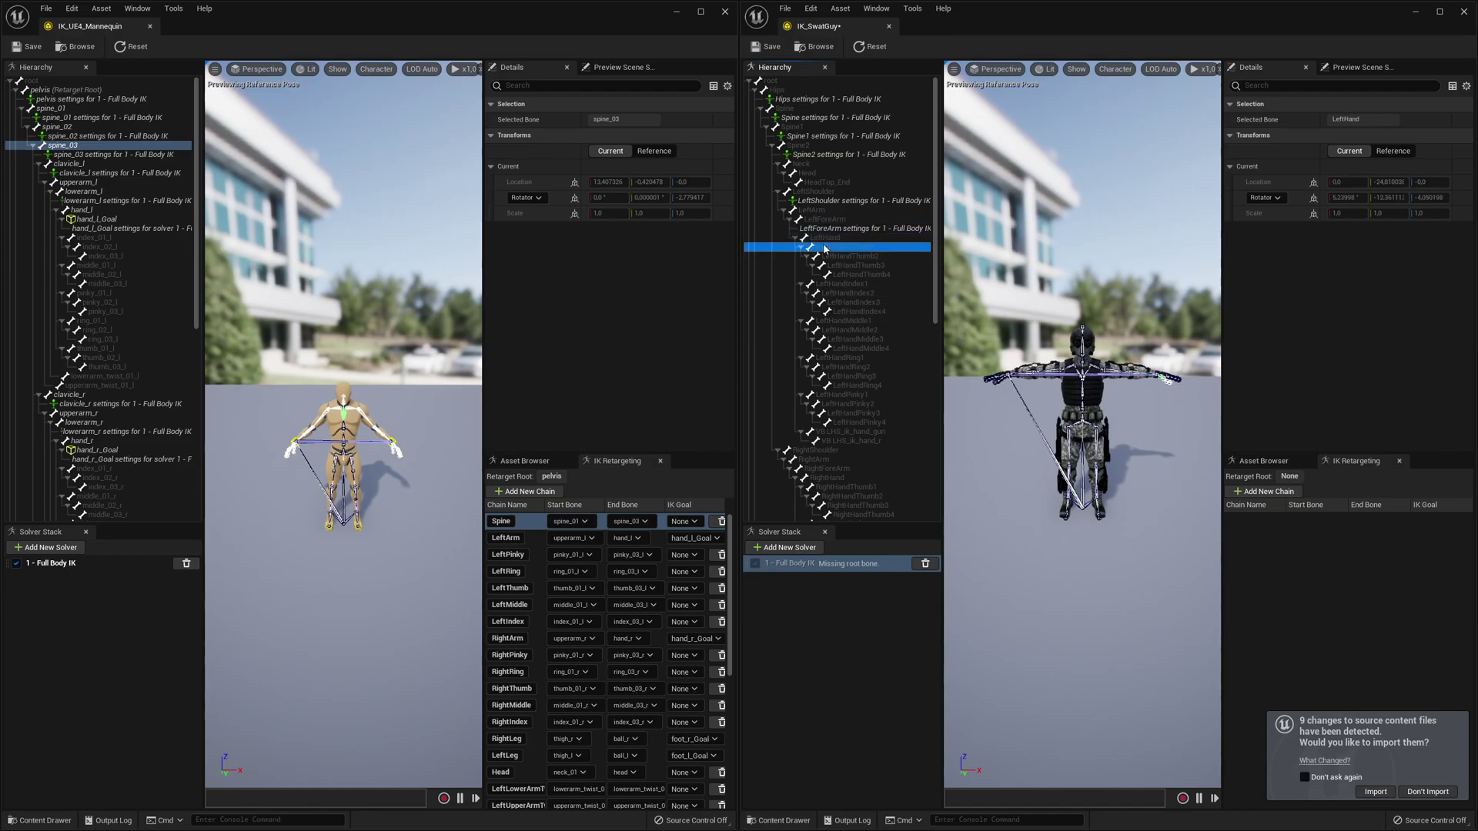
pyautogui.rightClick(838, 244)
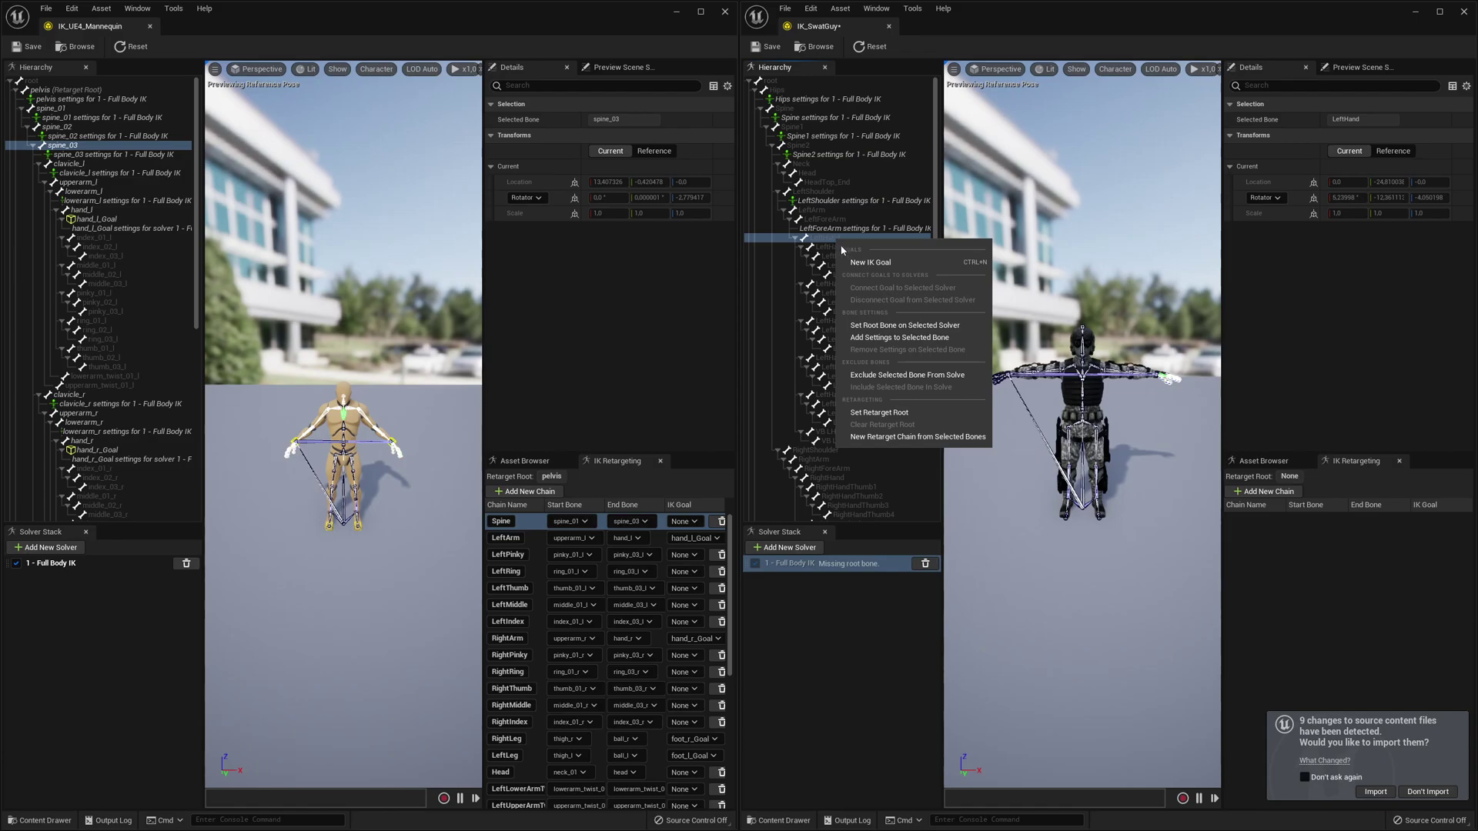
pyautogui.click(850, 258)
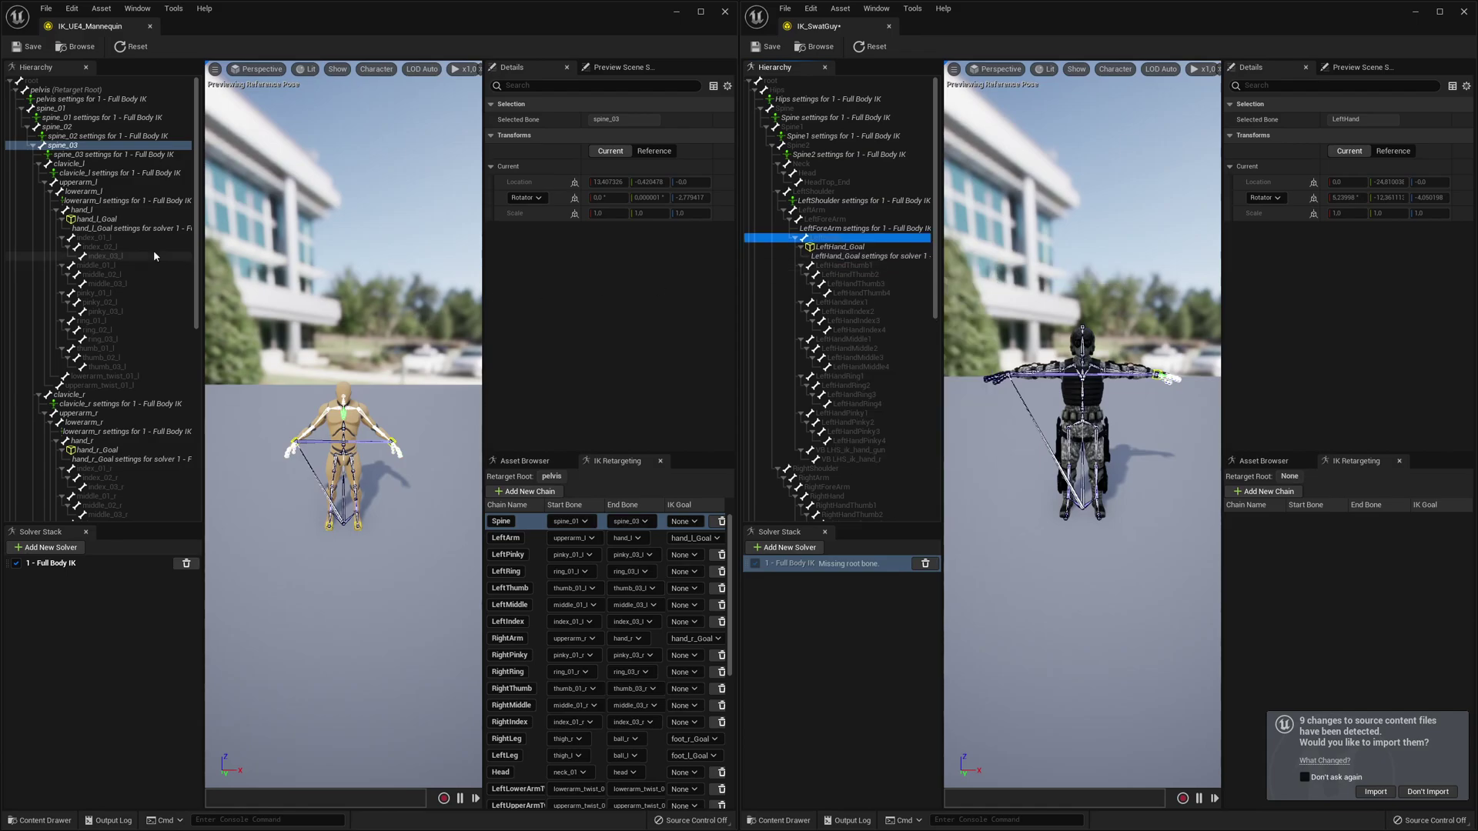
# - Rename the LeftHand goal to hand_l_Goal, pasting the name copied from the Mannequin rig
pyautogui.doubleClick(100, 219)
pyautogui.hotkey('ctrl', 'c')
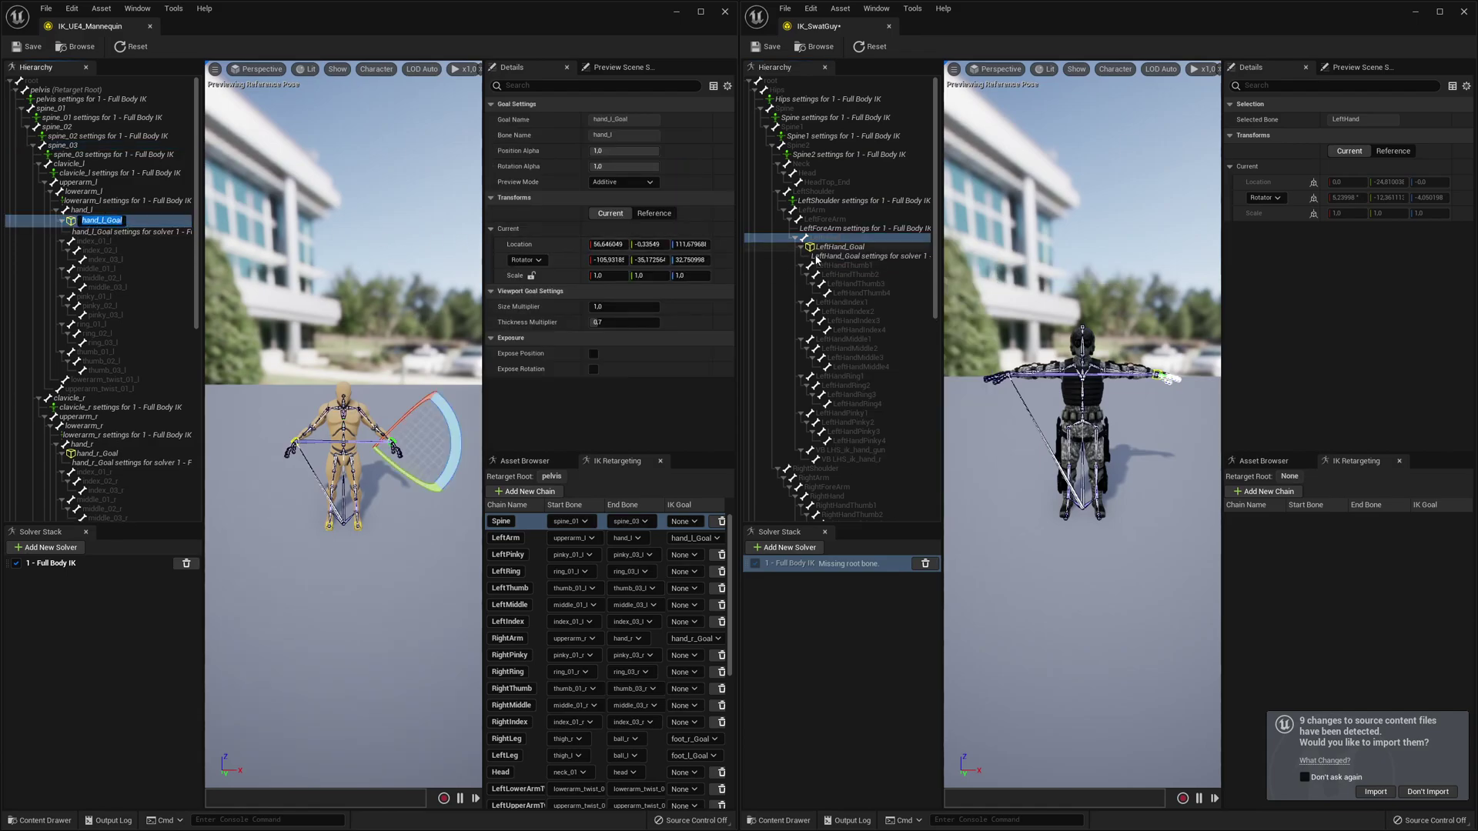
pyautogui.click(833, 248)
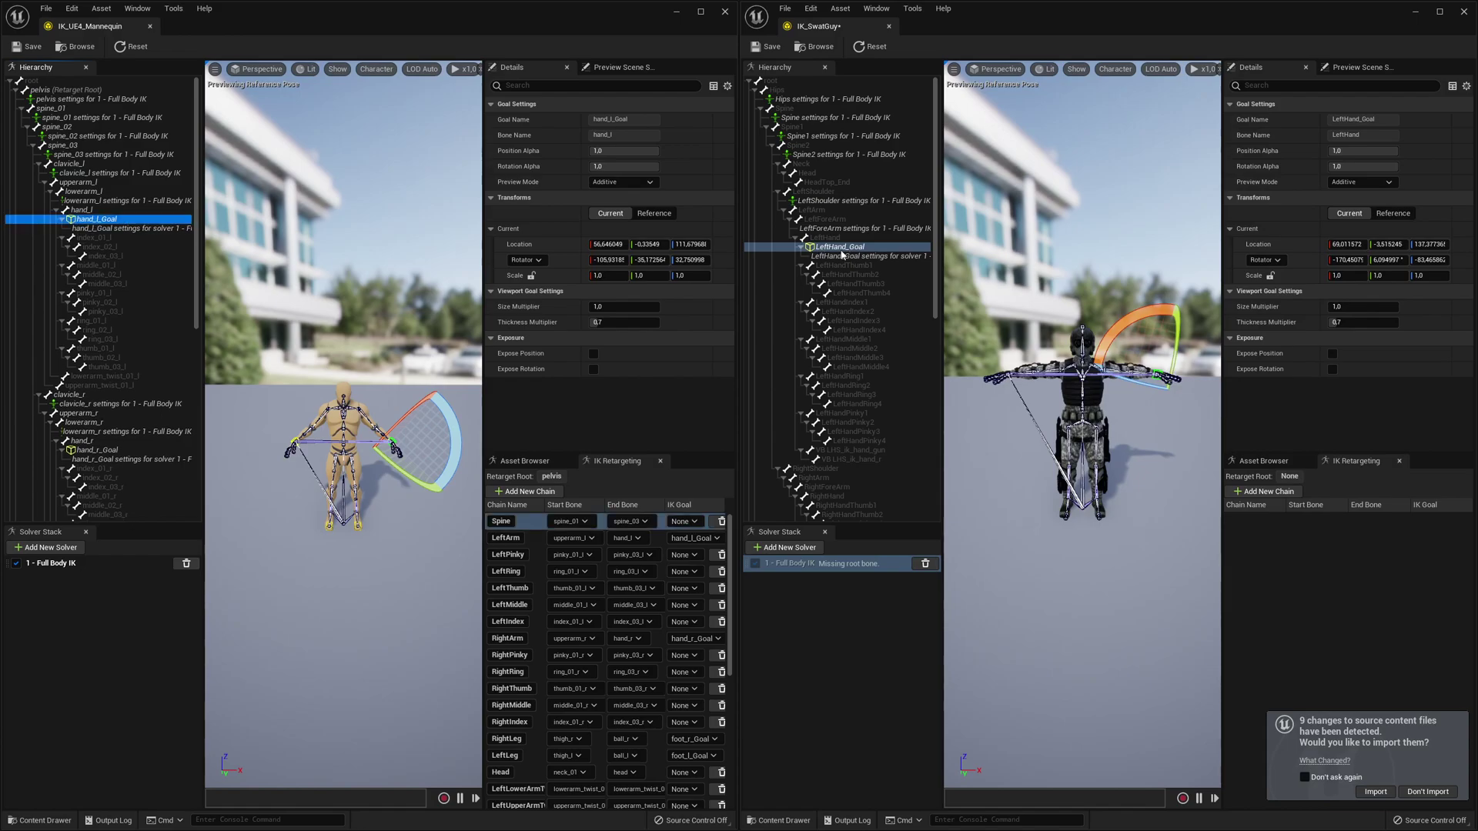
pyautogui.click(832, 248)
pyautogui.doubleClick(833, 248)
pyautogui.hotkey('ctrl', 'v')
pyautogui.press('Return')
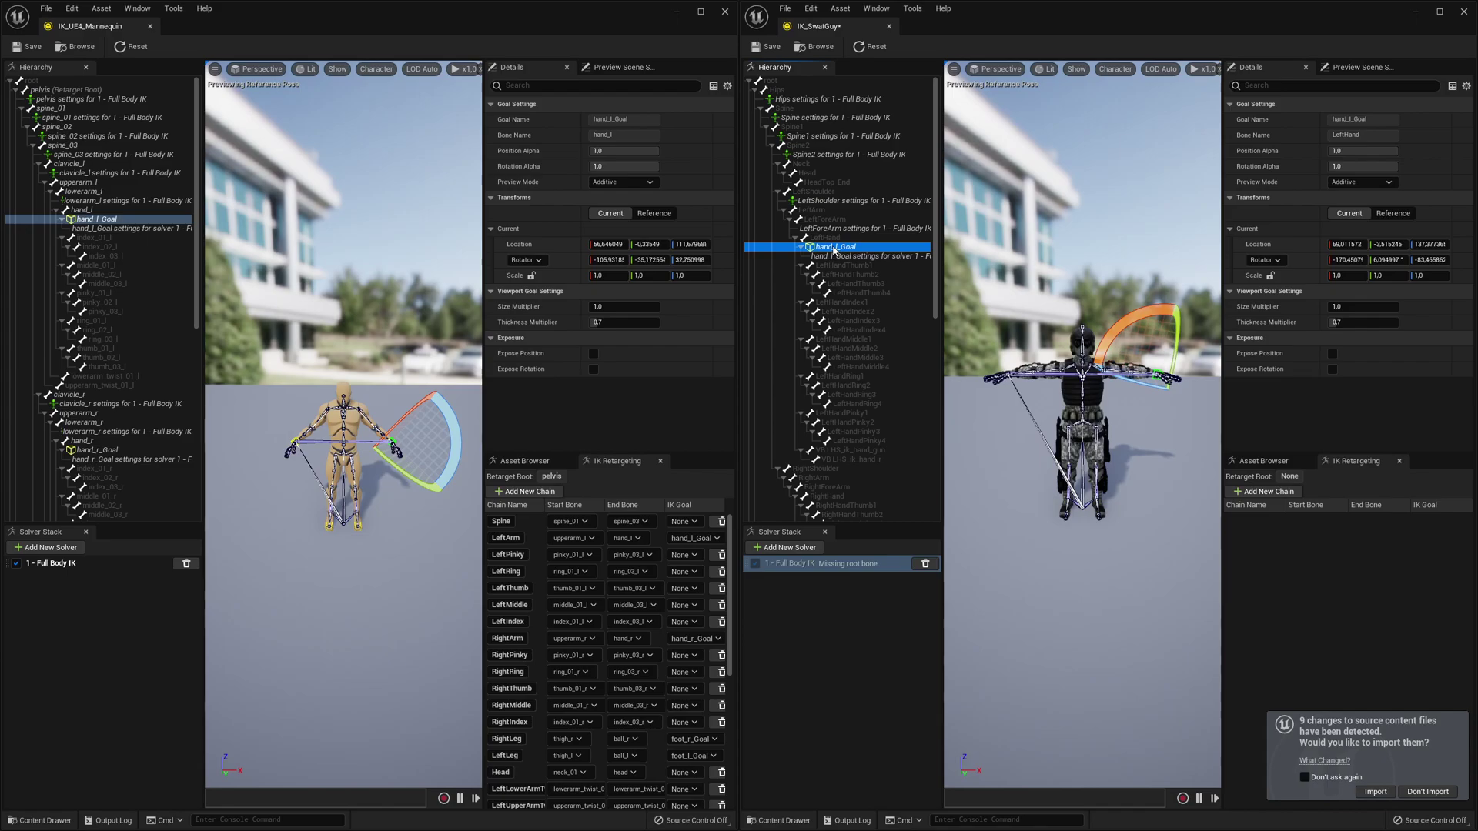
pyautogui.scroll(-2, 135, 331)
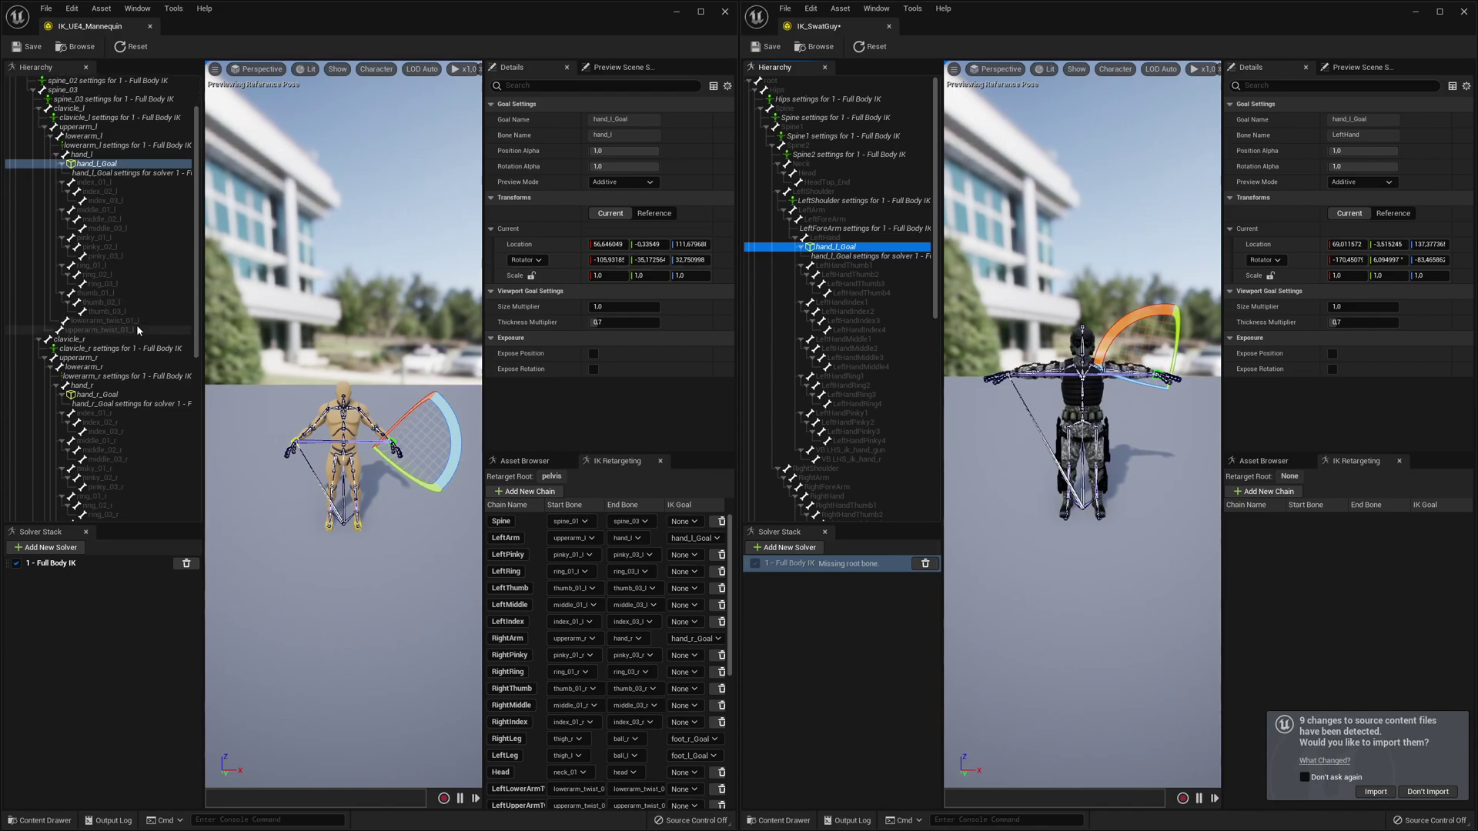
pyautogui.click(806, 472)
# - Add Full Body IK settings to the RightShoulder and RightForeArm bones
pyautogui.rightClick(804, 399)
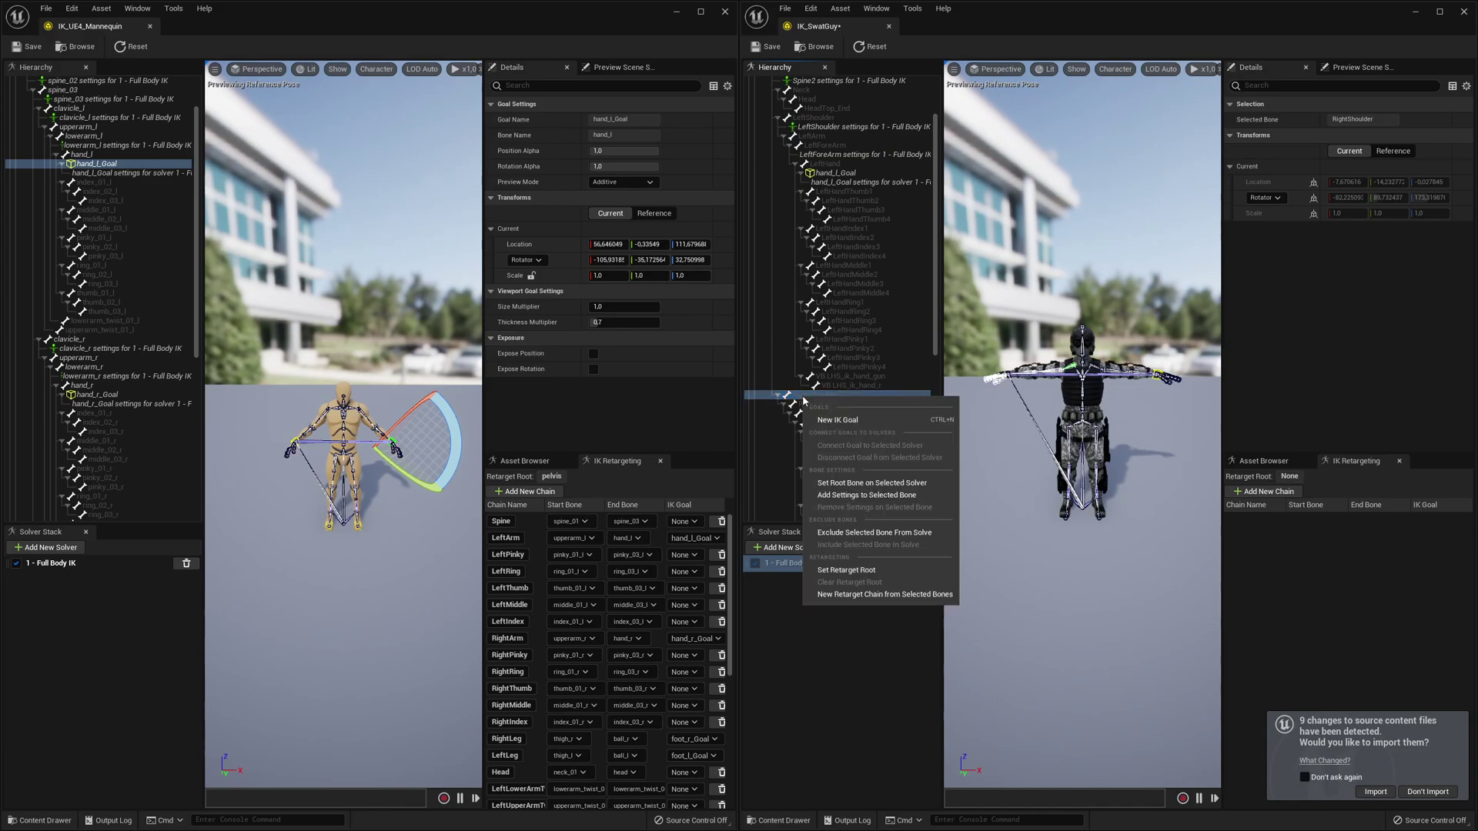
pyautogui.click(866, 495)
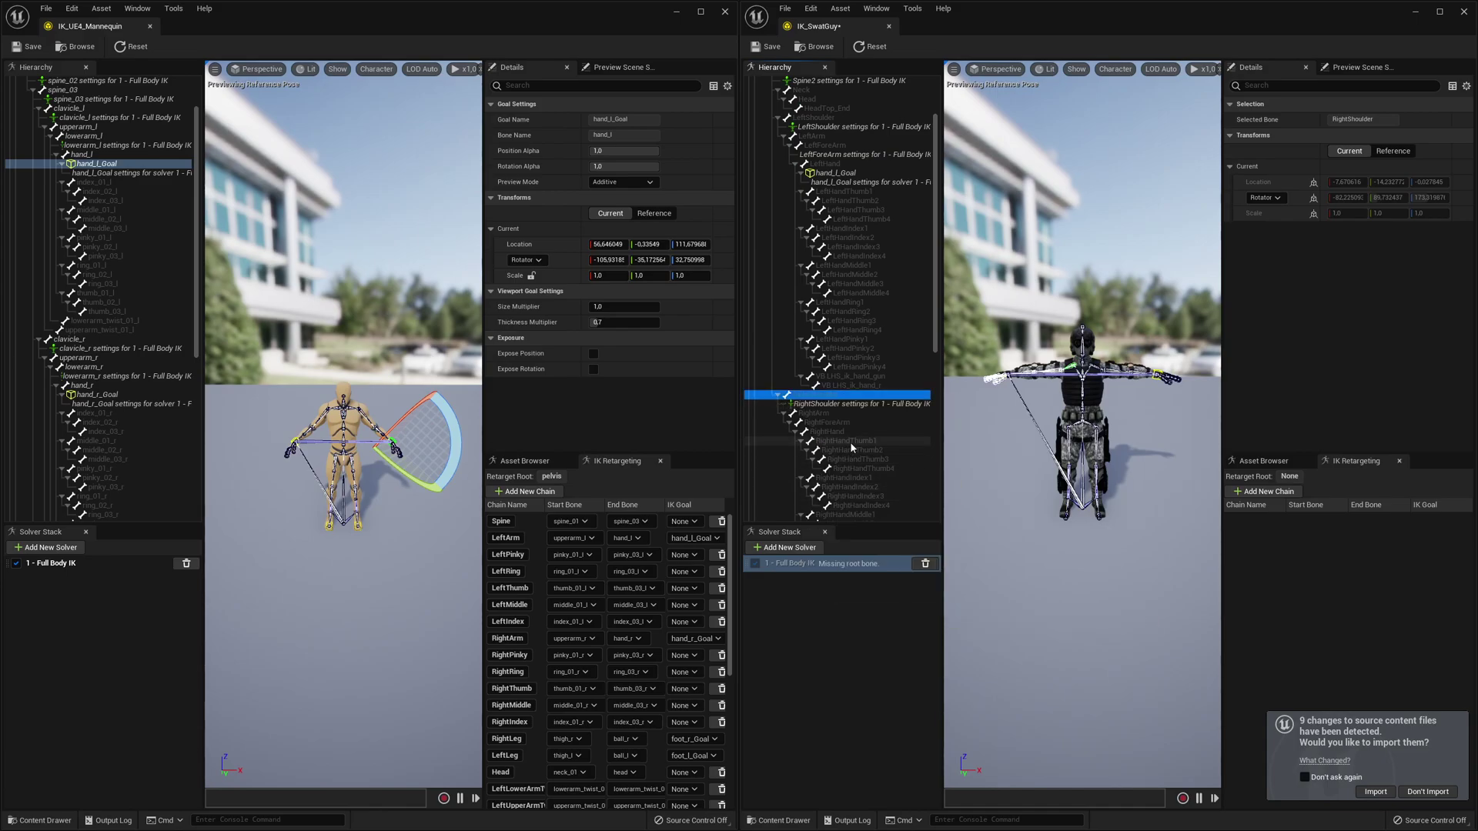
pyautogui.click(849, 420)
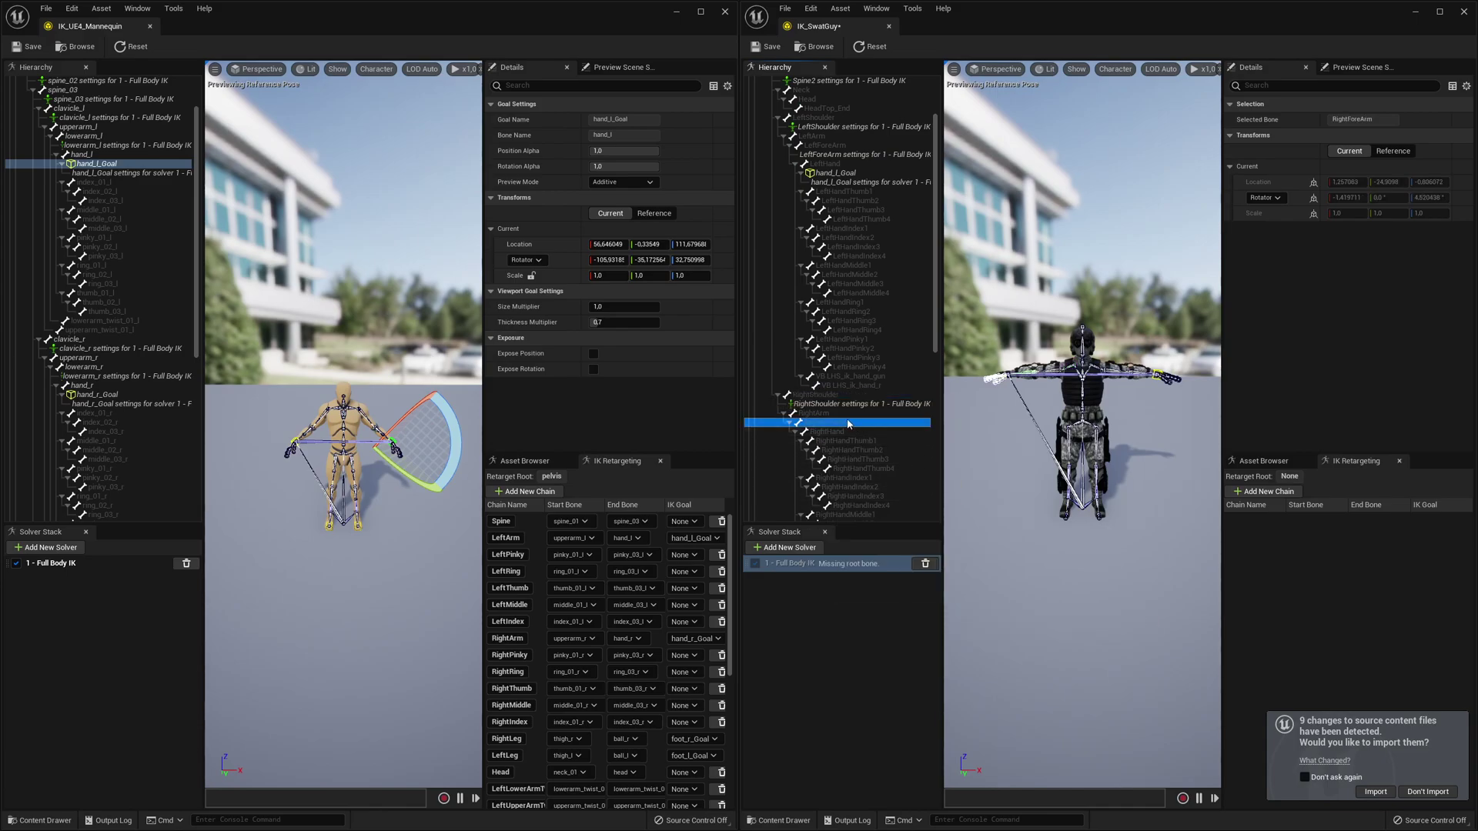
pyautogui.rightClick(849, 423)
pyautogui.click(879, 521)
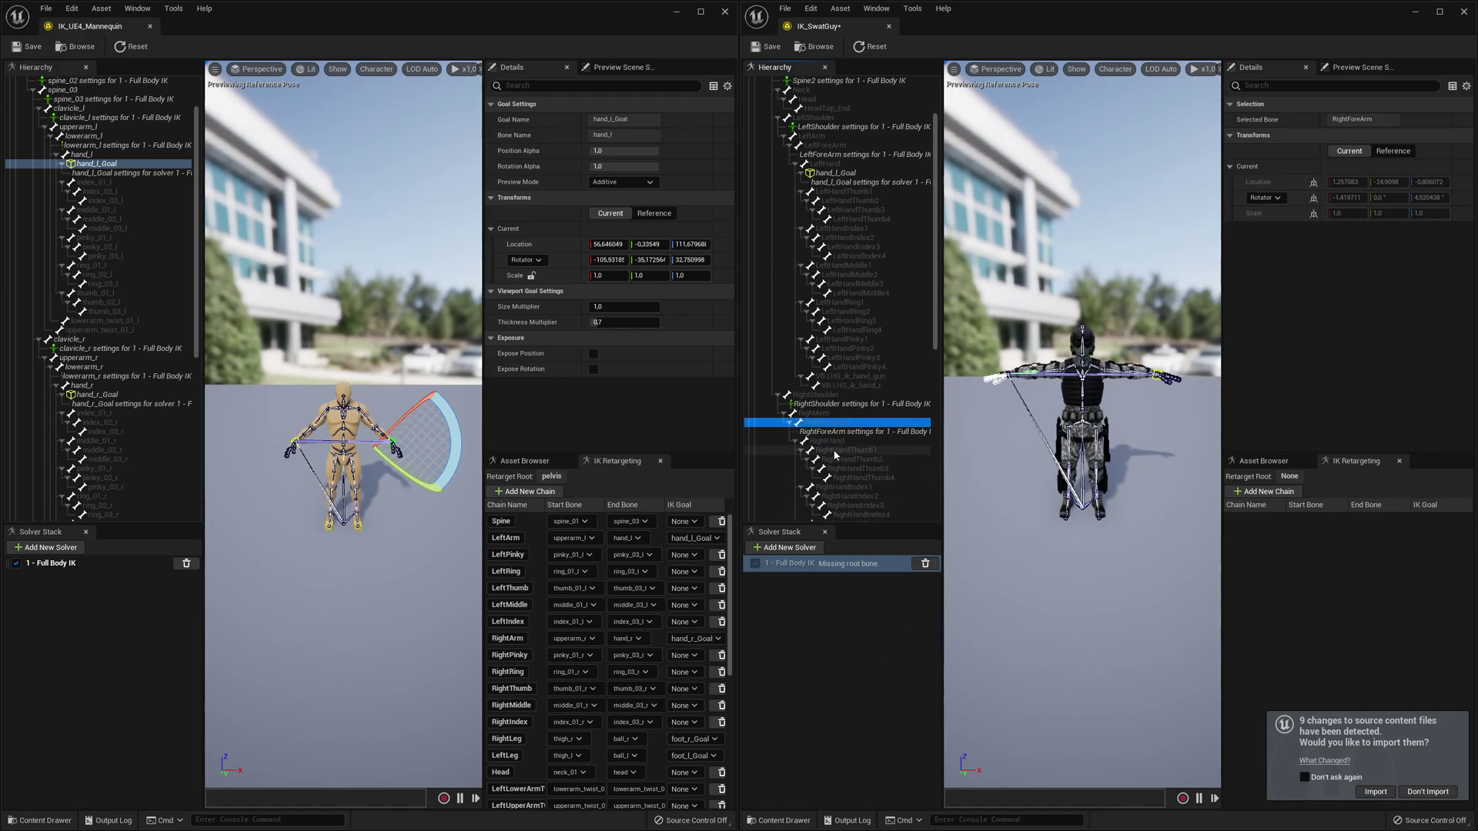
pyautogui.click(842, 448)
pyautogui.click(770, 421)
pyautogui.click(107, 365)
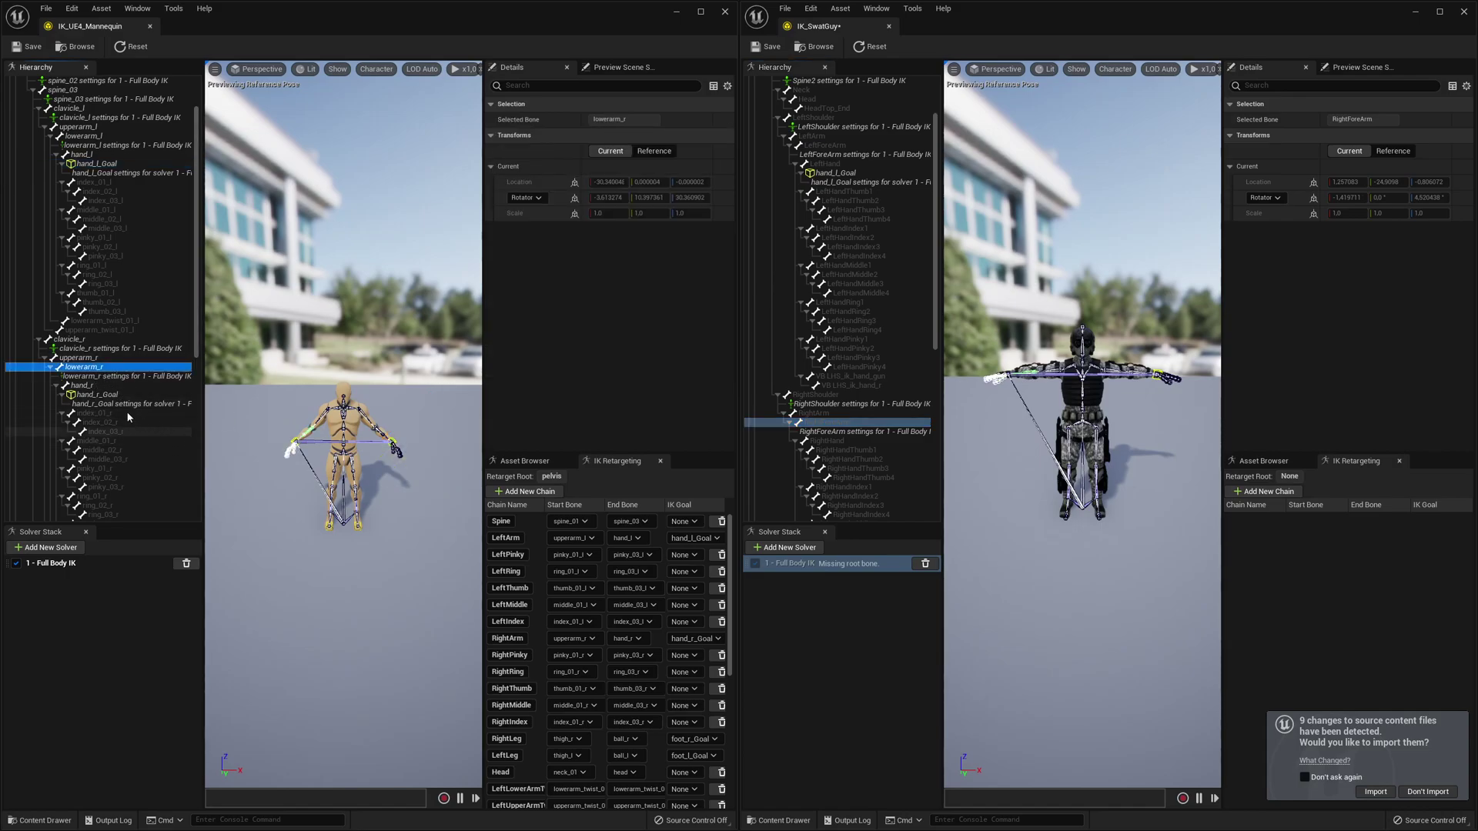
# - Create an IK goal on RightHand and rename it hand_r_Goal using the Mannequin's name
pyautogui.click(830, 442)
pyautogui.rightClick(828, 441)
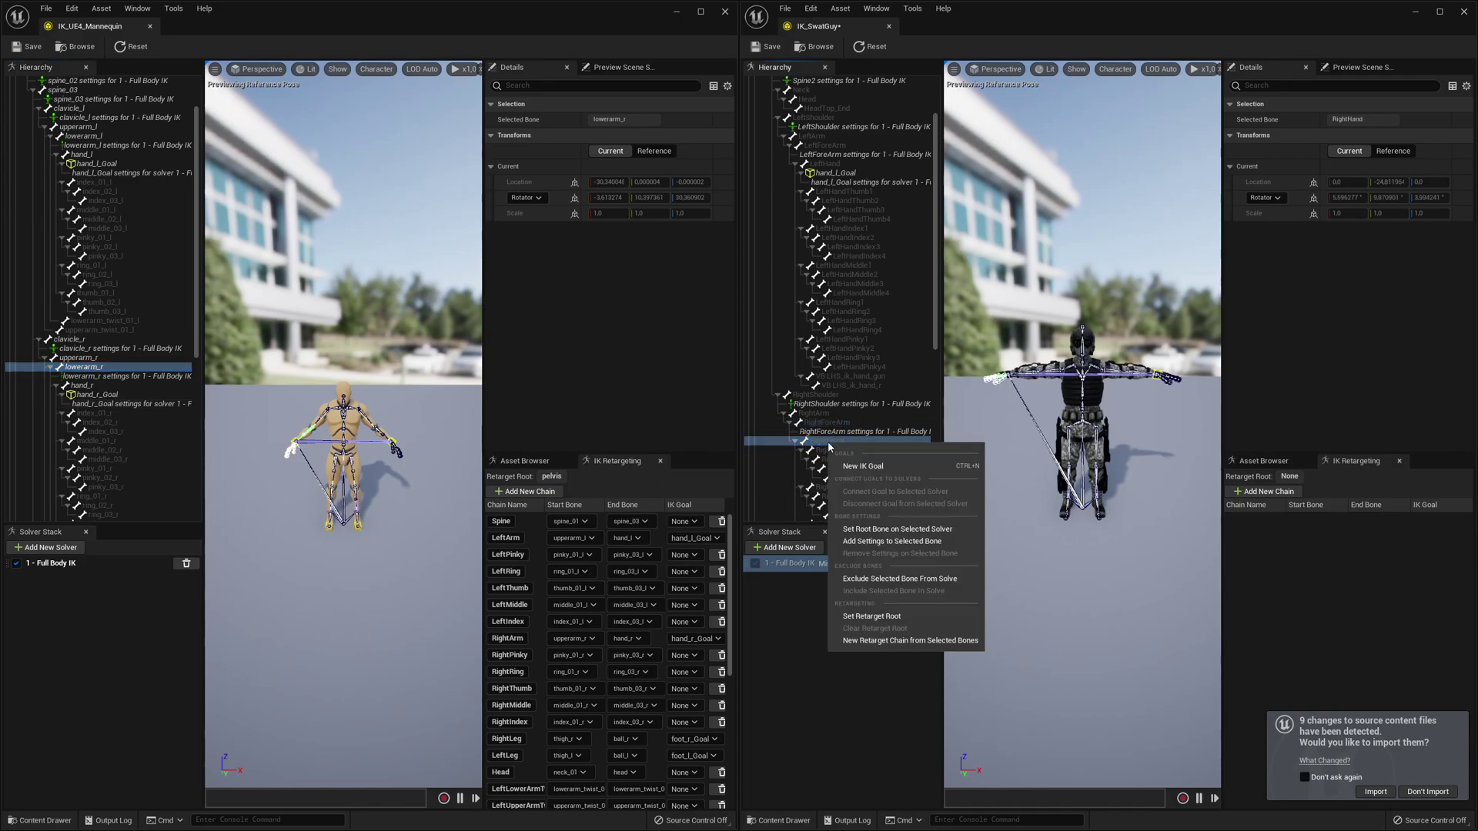
pyautogui.click(855, 466)
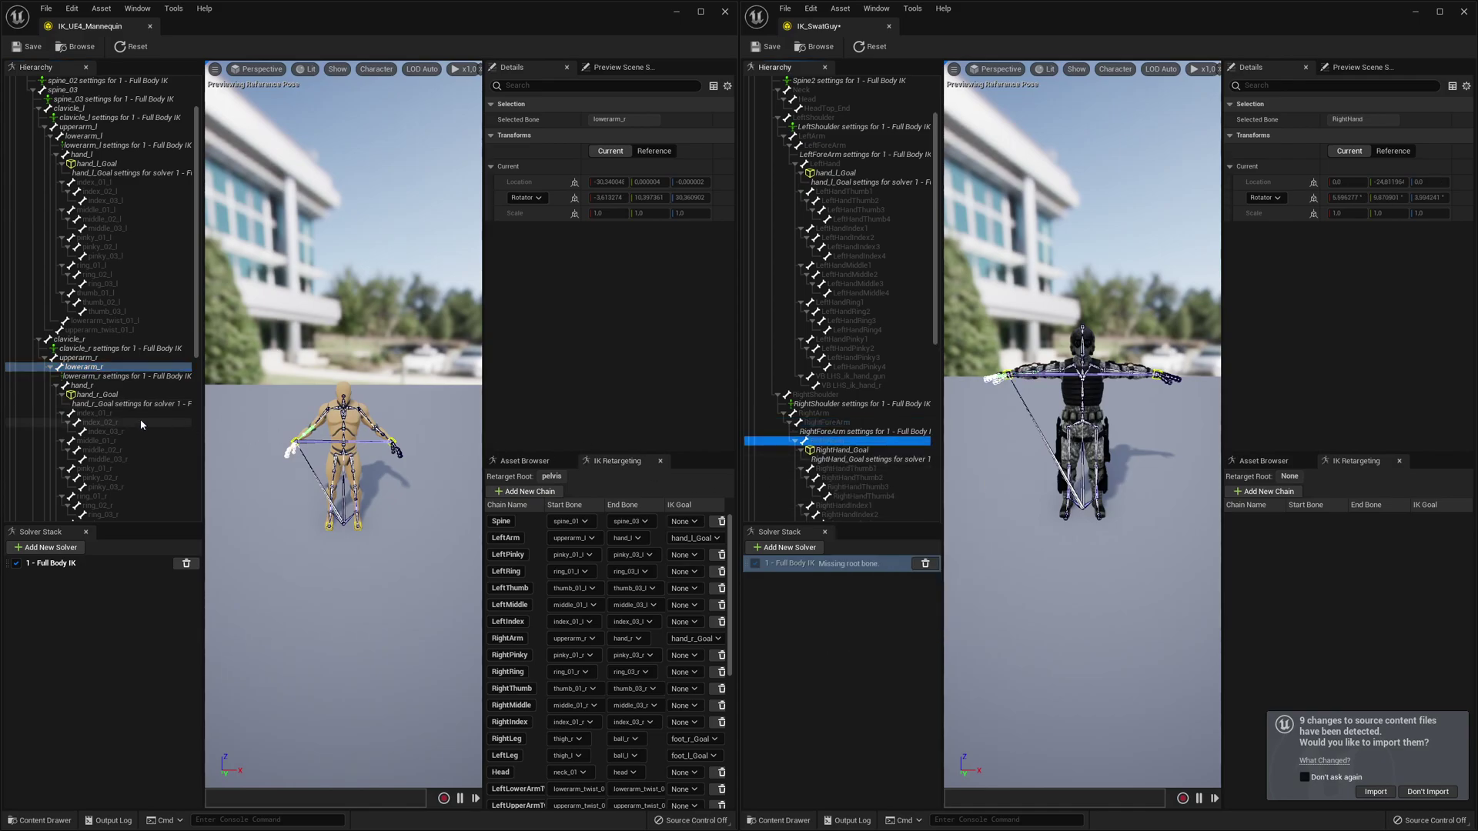
pyautogui.doubleClick(102, 395)
pyautogui.hotkey('ctrl', 'c')
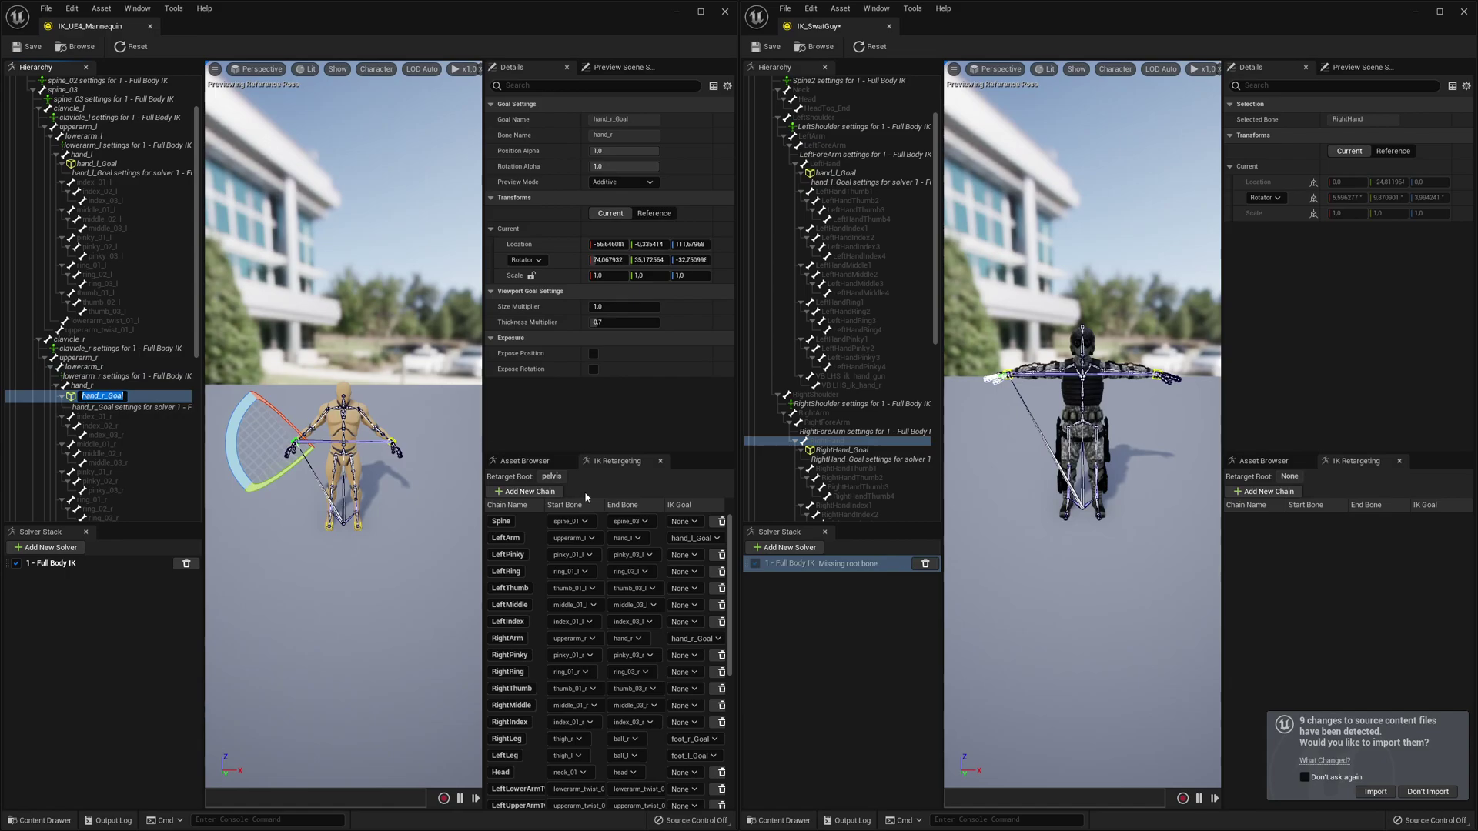
pyautogui.click(839, 451)
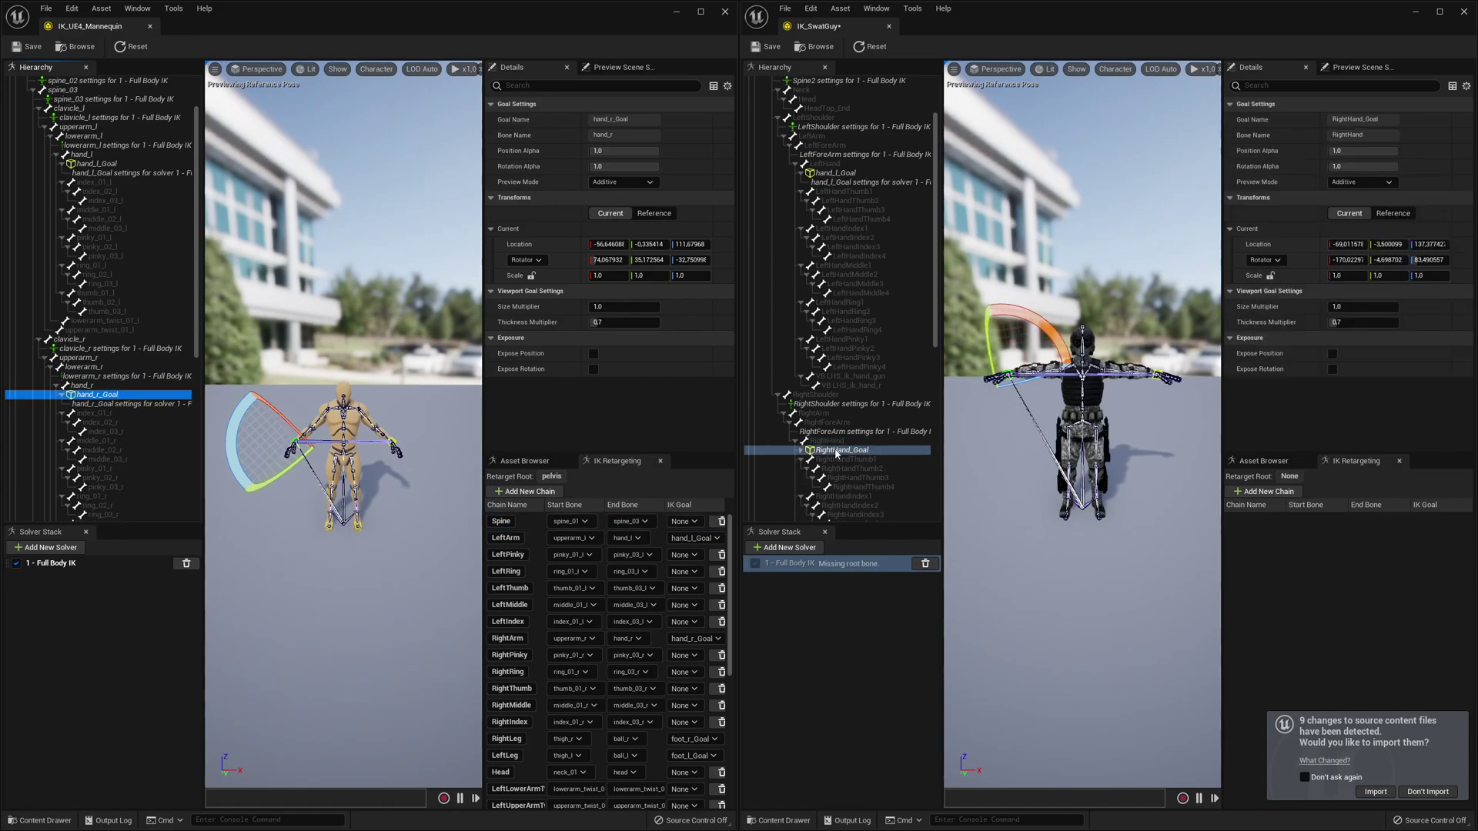
pyautogui.doubleClick(832, 455)
pyautogui.hotkey('ctrl', 'v')
pyautogui.press('Return')
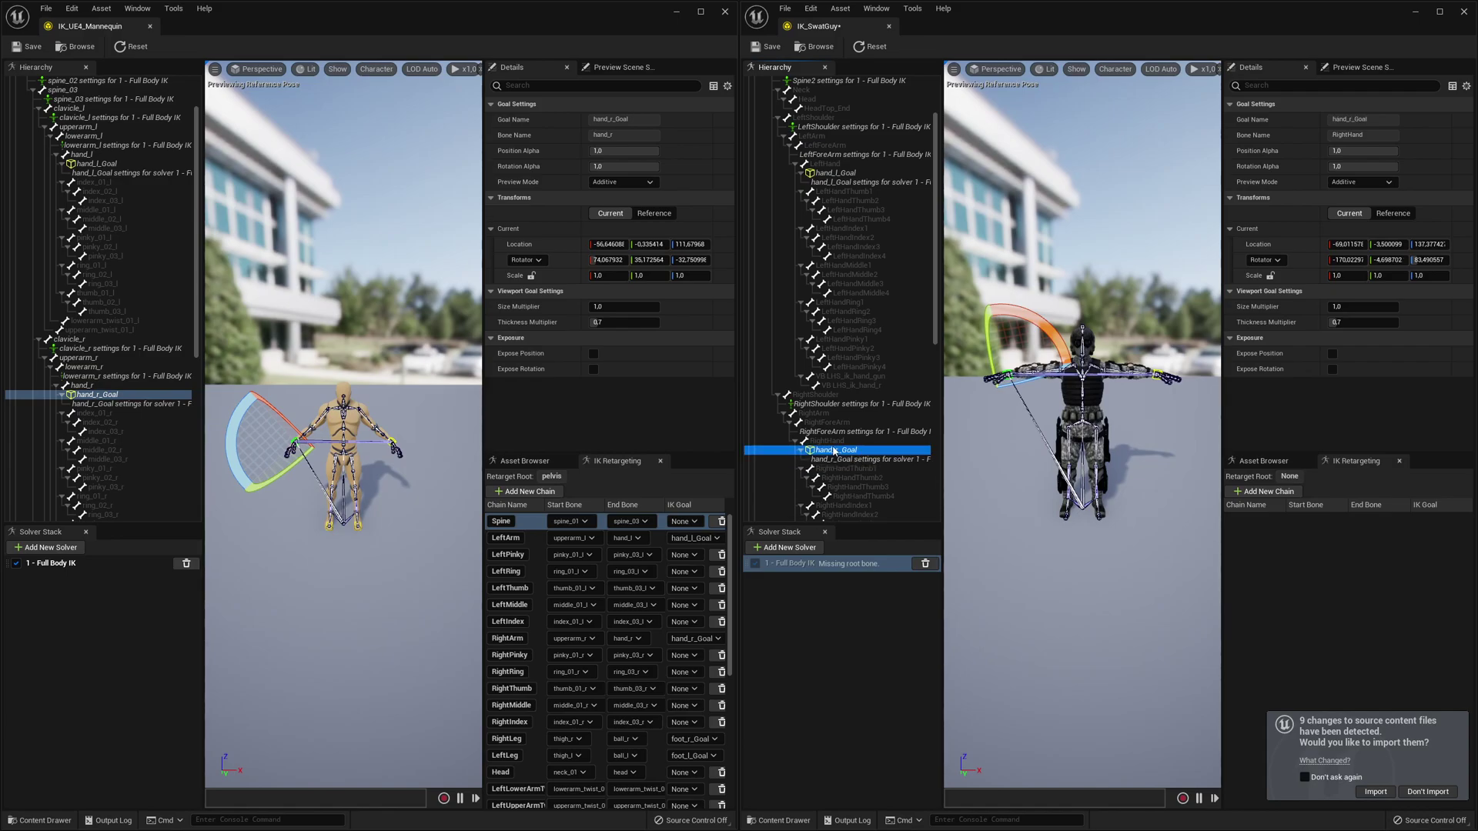
pyautogui.scroll(-10, 122, 390)
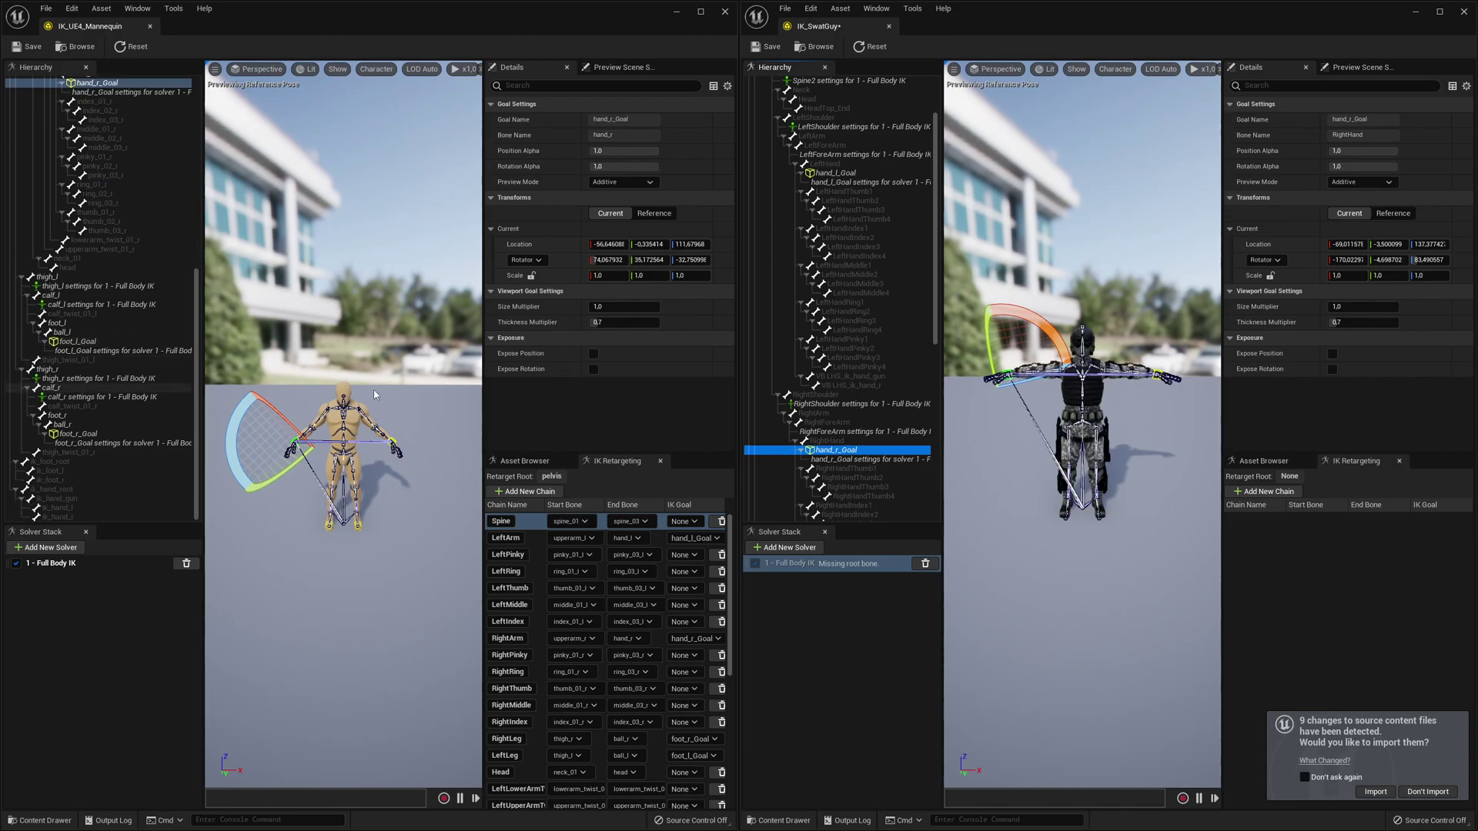
# - Add Full Body IK solver settings to the LeftUpLeg and LeftLeg bones
pyautogui.scroll(-10, 846, 357)
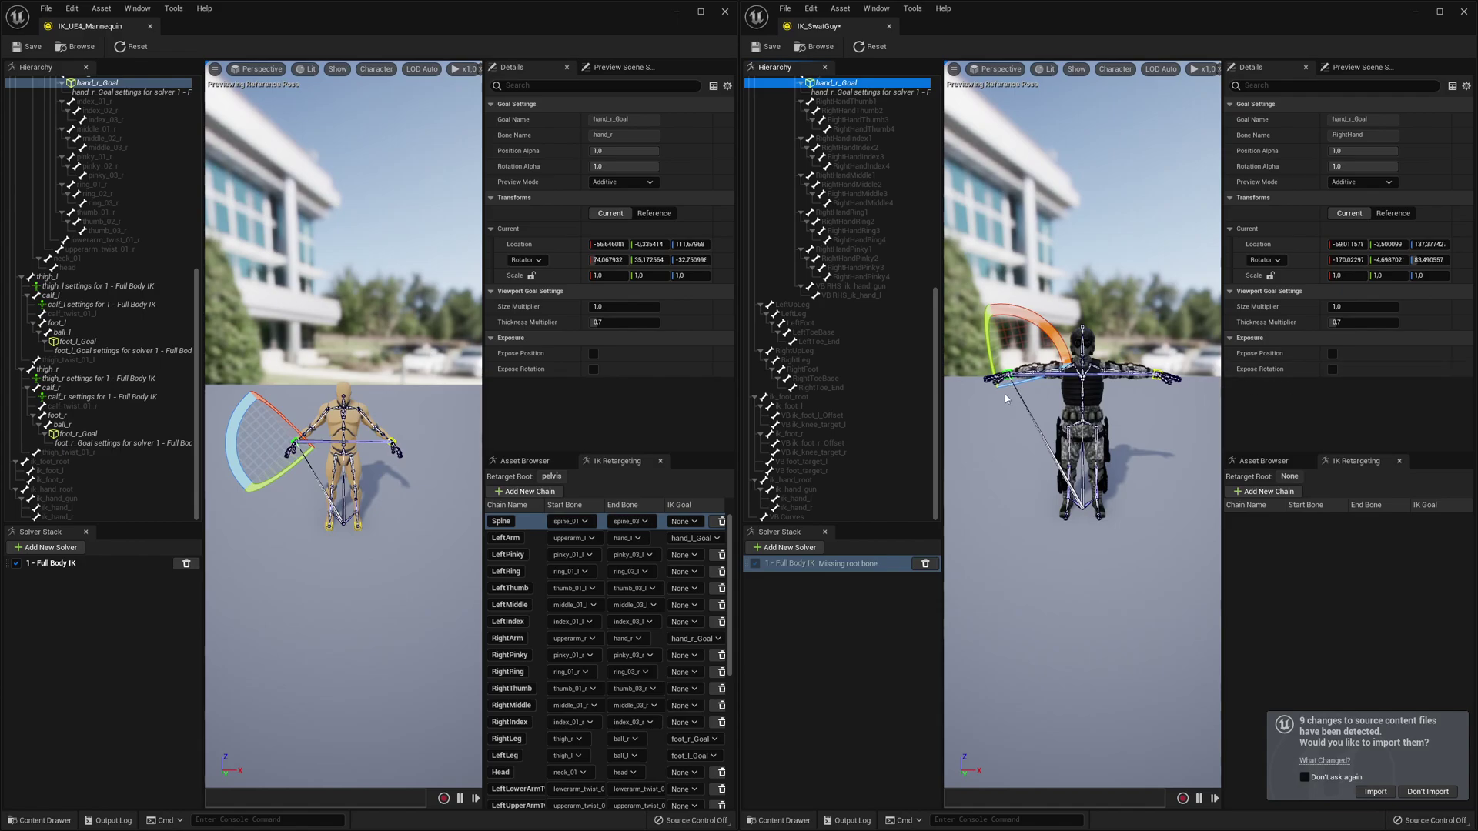
pyautogui.click(795, 305)
pyautogui.rightClick(796, 306)
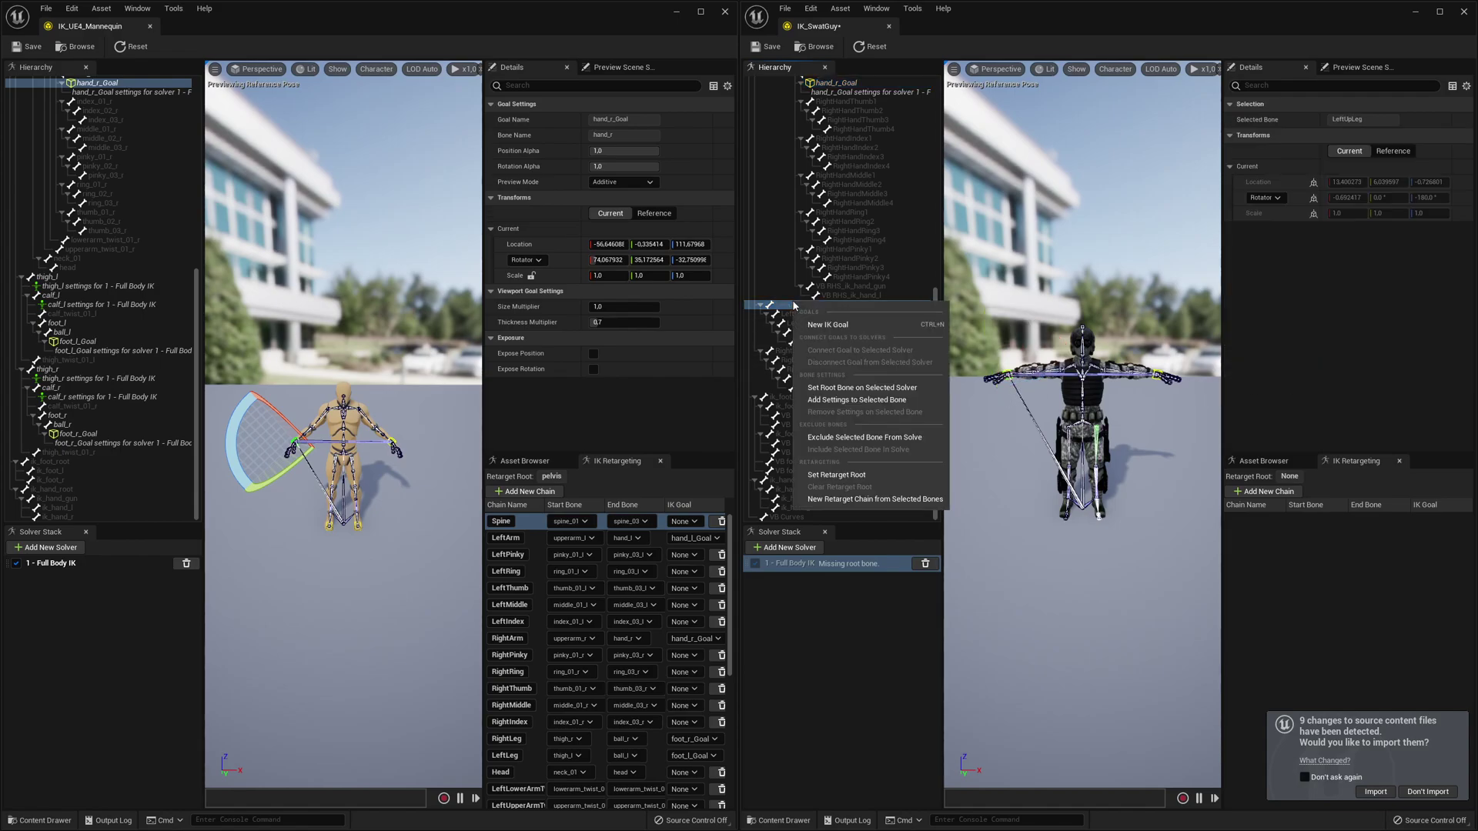
pyautogui.click(856, 400)
pyautogui.click(817, 324)
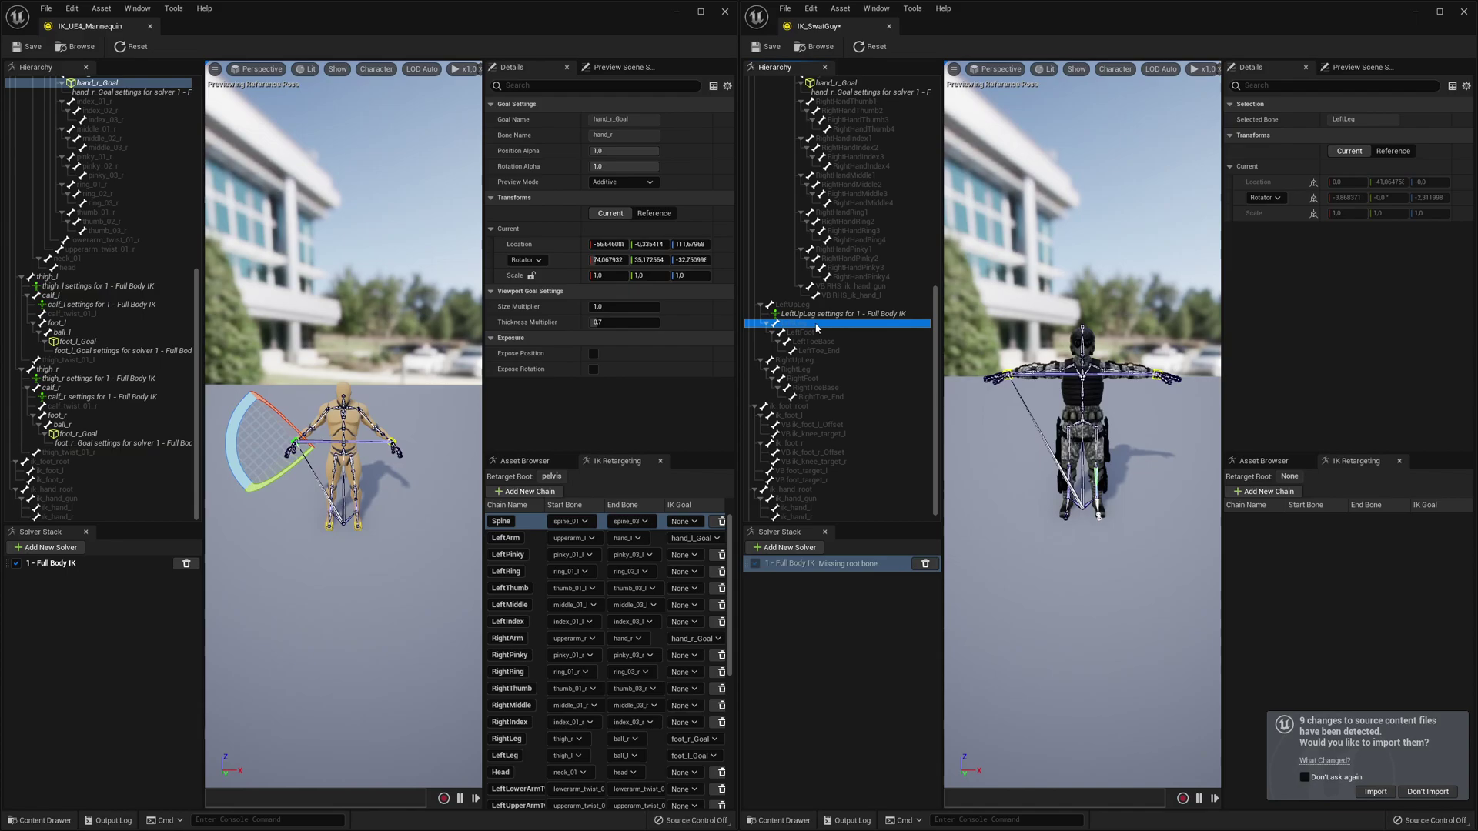
pyautogui.rightClick(812, 326)
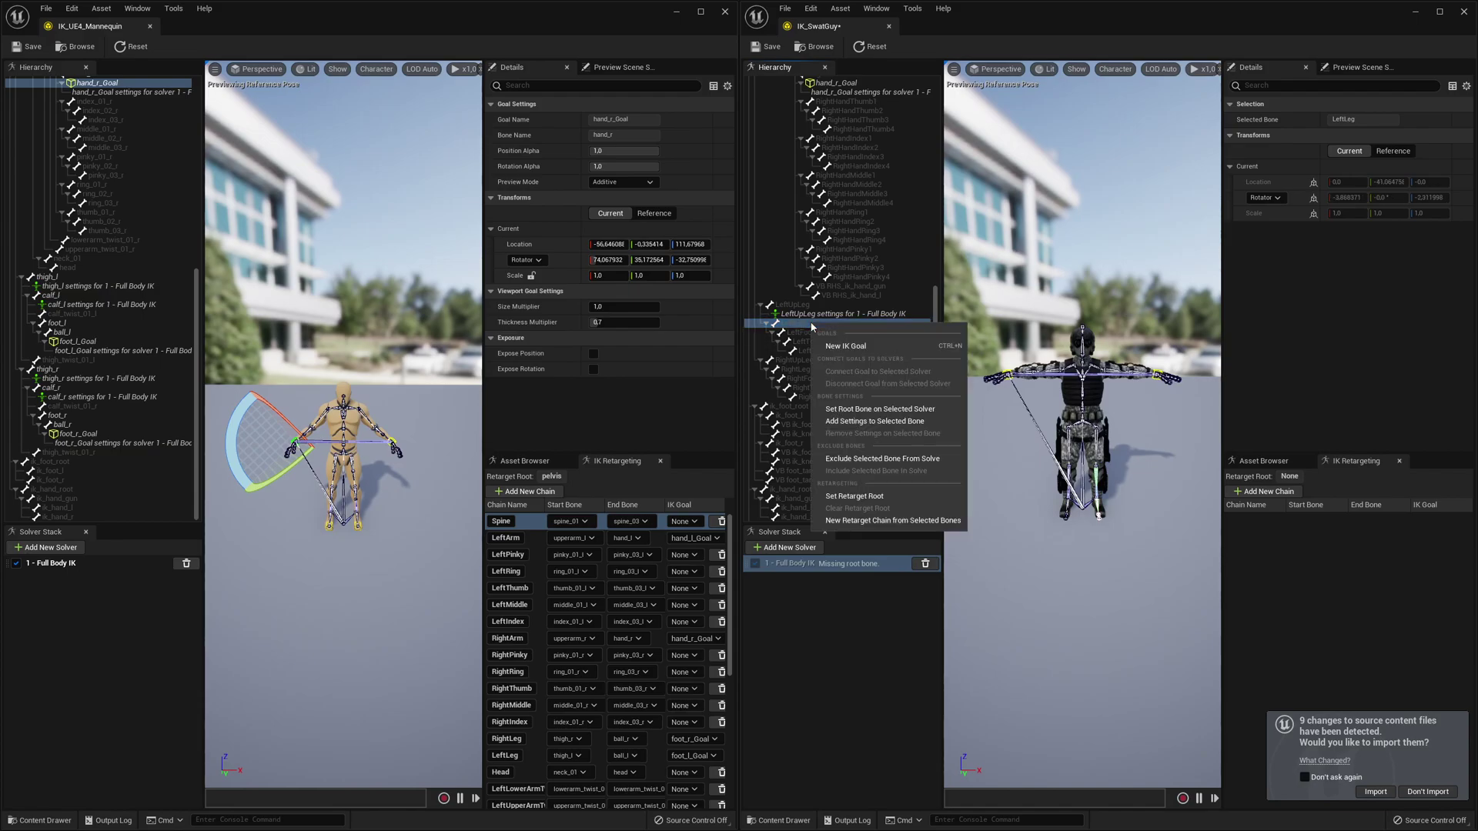
pyautogui.click(839, 420)
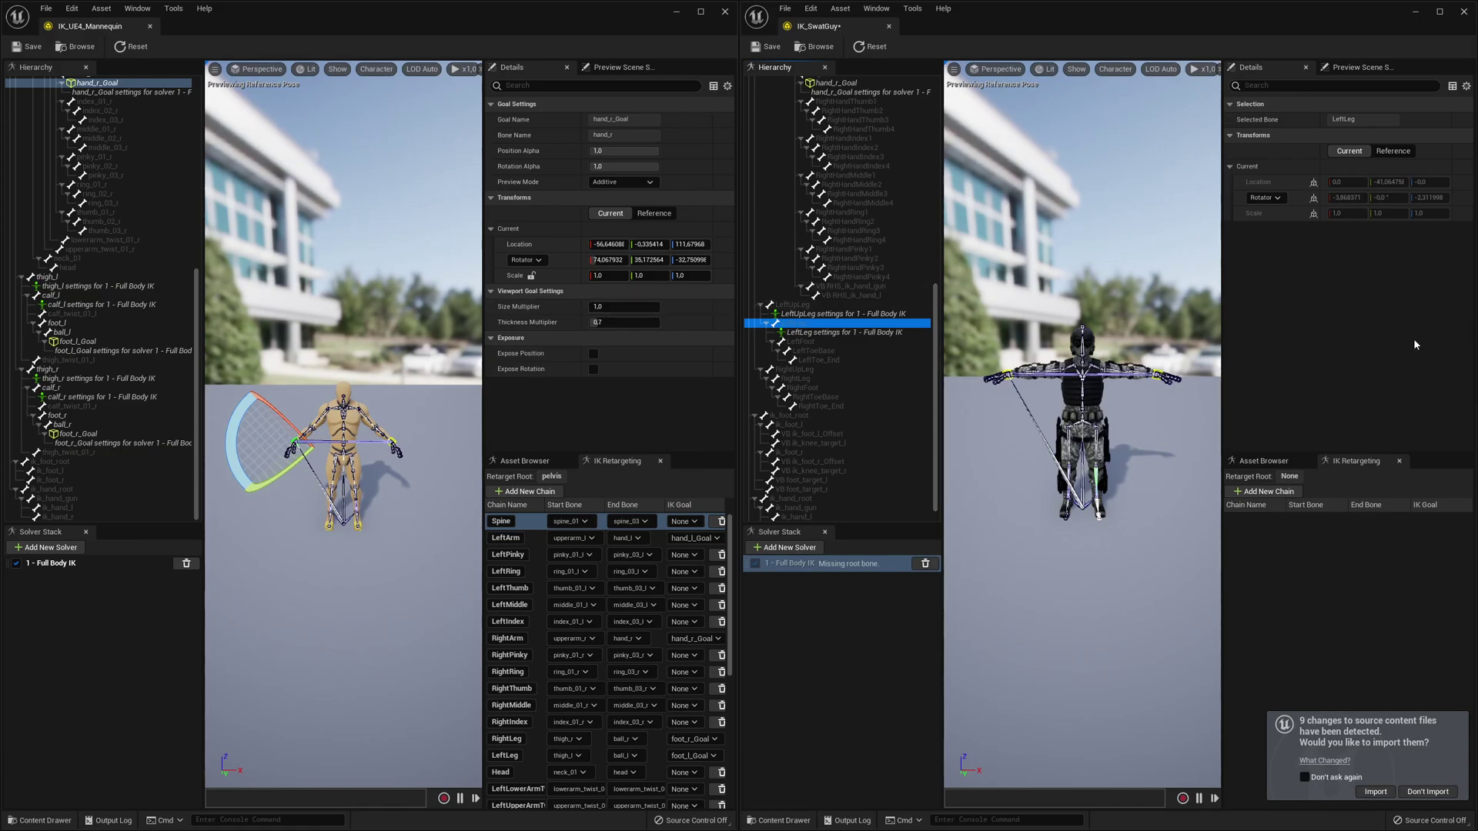
# - Create an IK goal on LeftToeBase and rename it foot_l_Goal, matching the Mannequin
pyautogui.click(823, 352)
pyautogui.rightClick(826, 354)
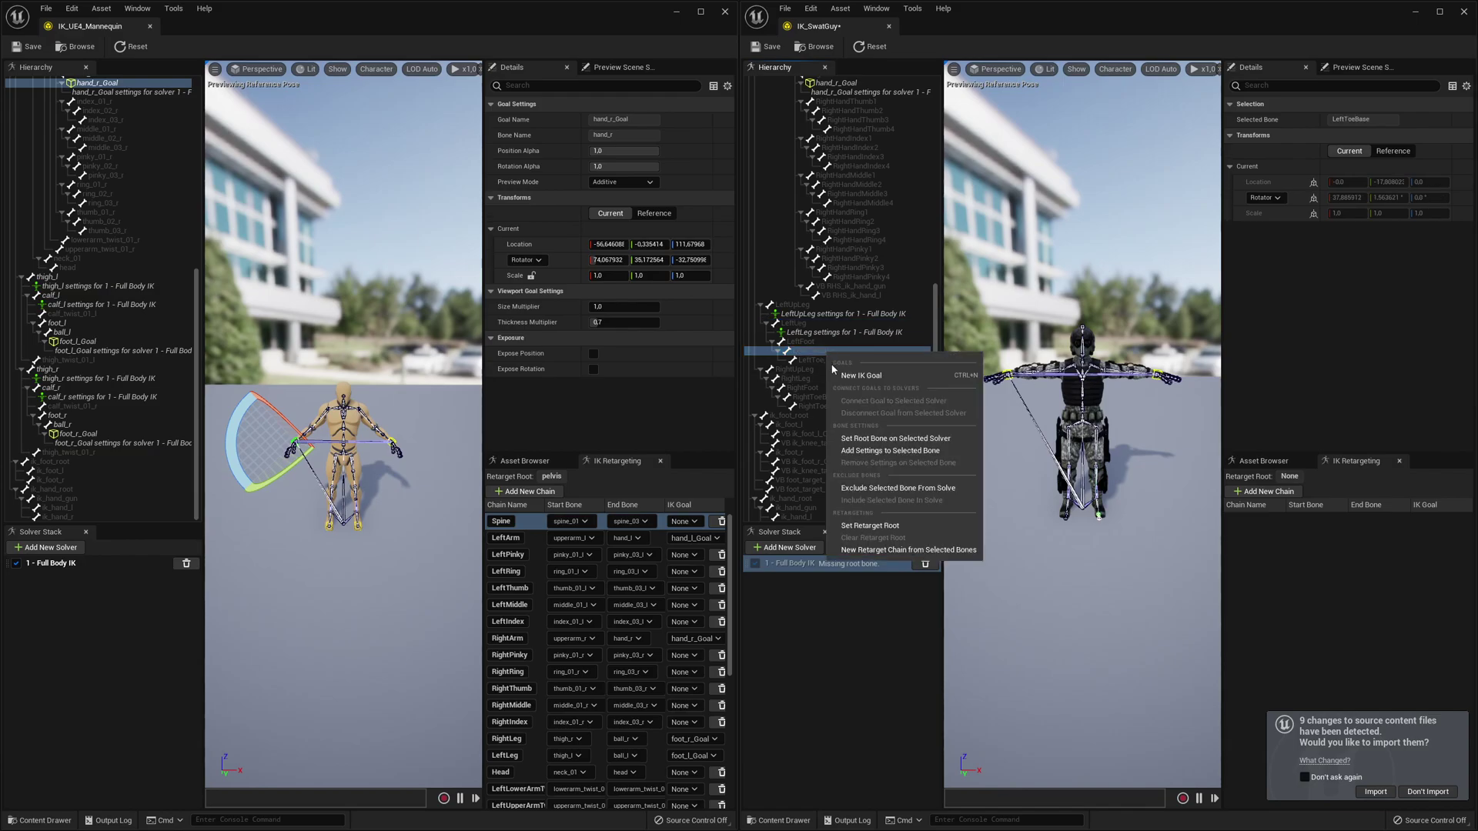
pyautogui.click(839, 376)
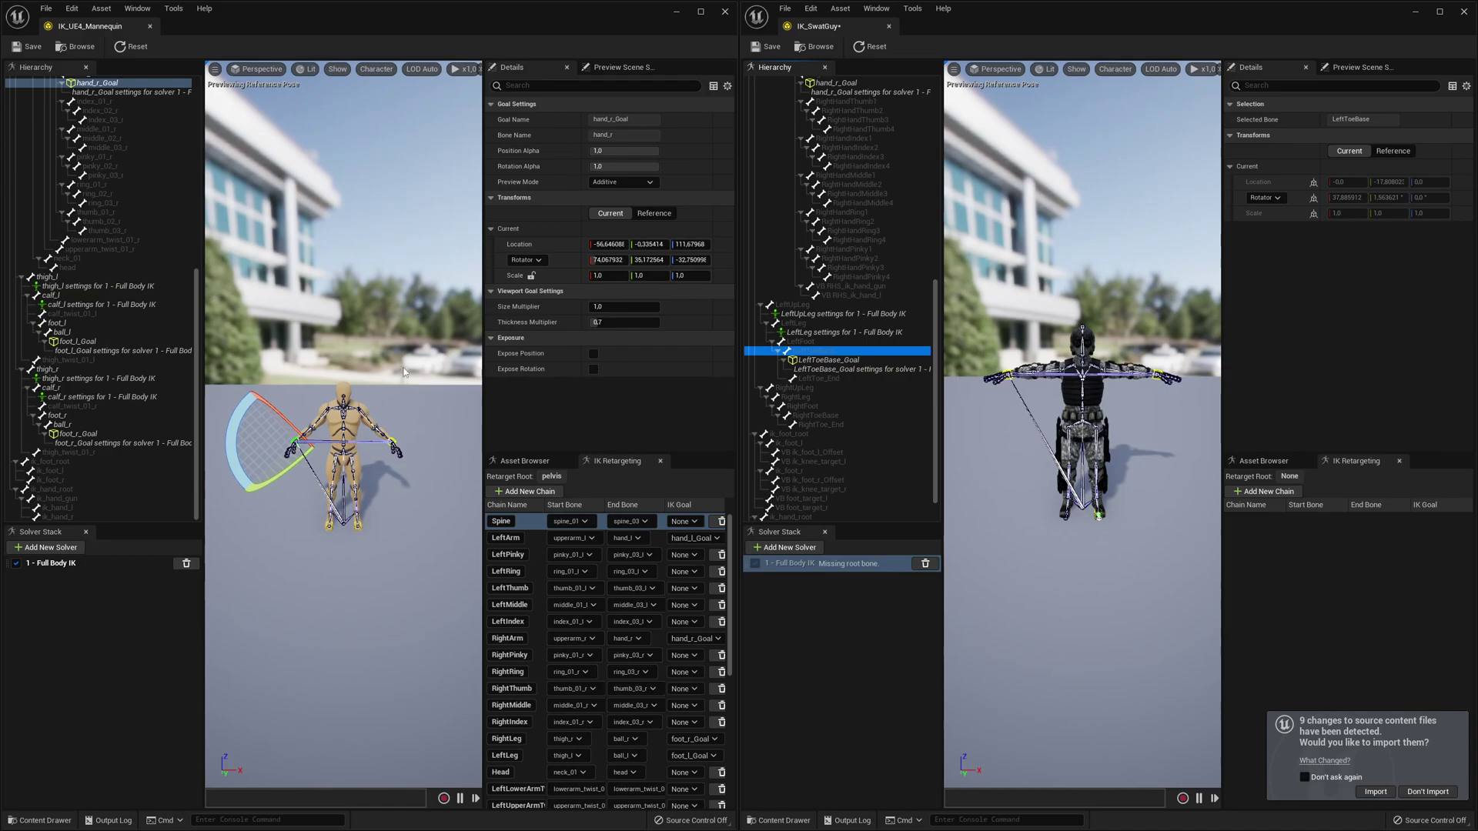
pyautogui.click(98, 342)
pyautogui.click(100, 342)
pyautogui.hotkey('ctrl', 'c')
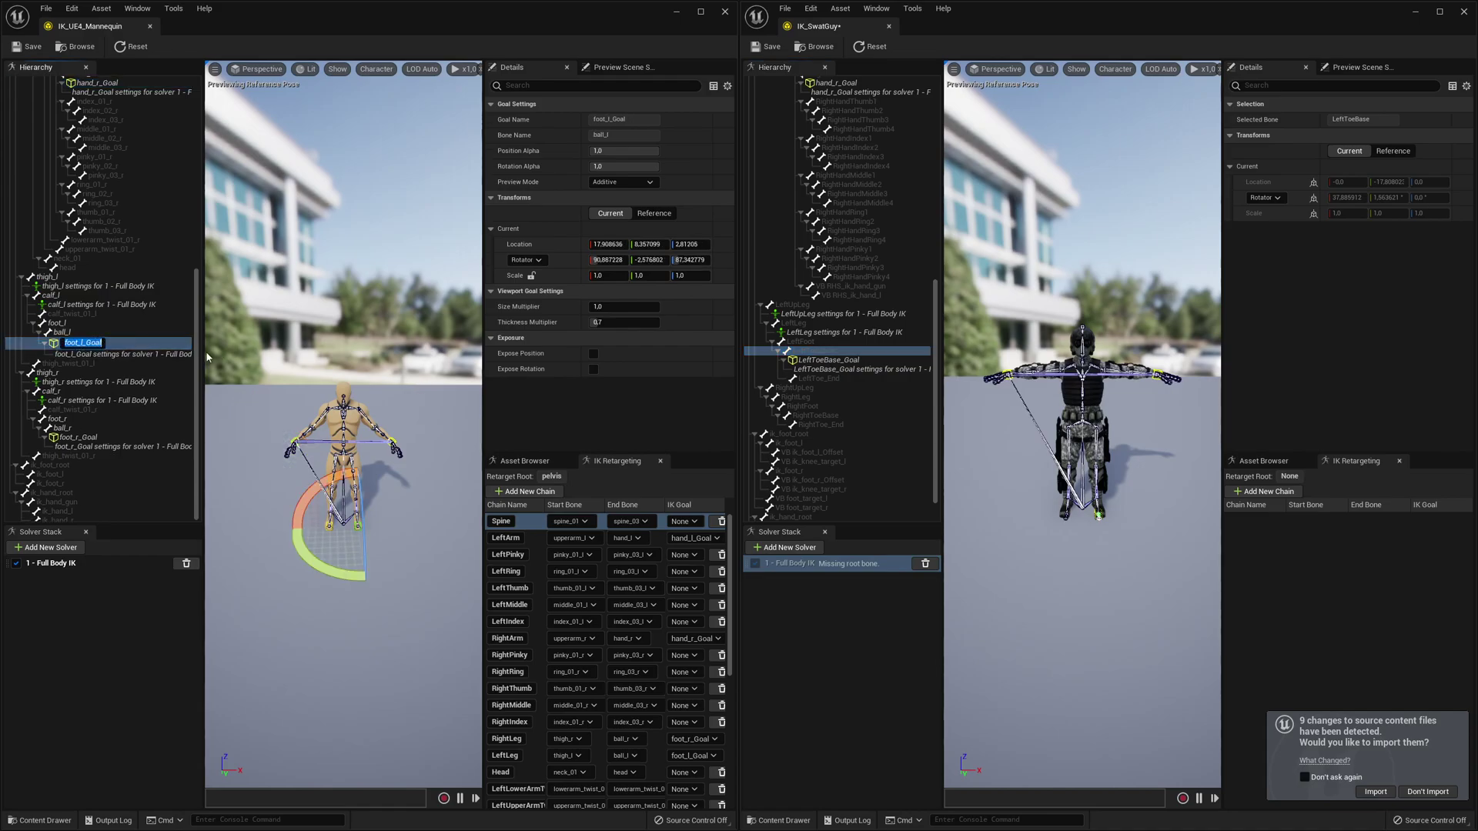
pyautogui.click(844, 361)
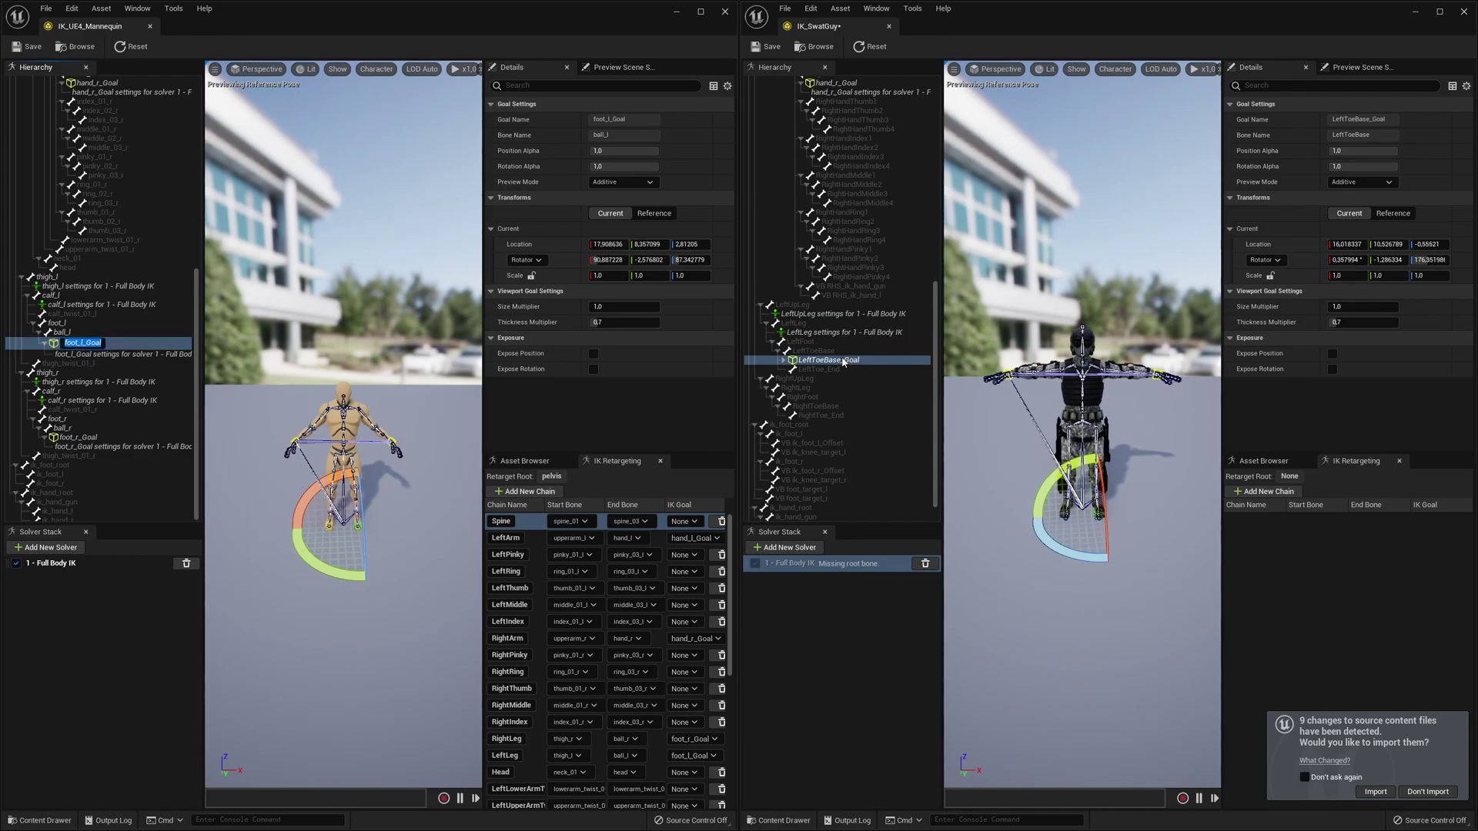
pyautogui.click(844, 362)
pyautogui.click(857, 362)
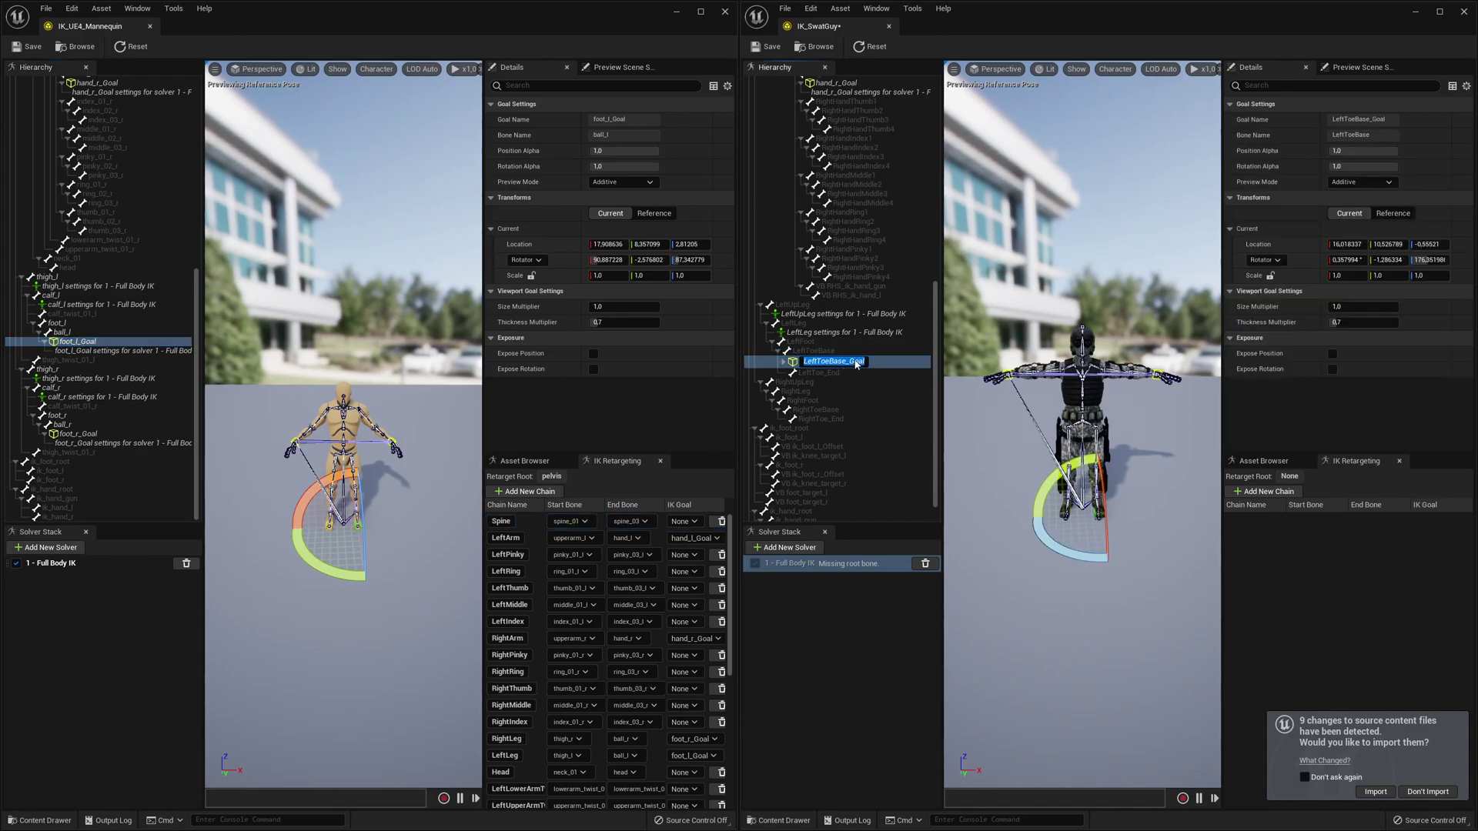
pyautogui.hotkey('ctrl', 'v')
pyautogui.press('Return')
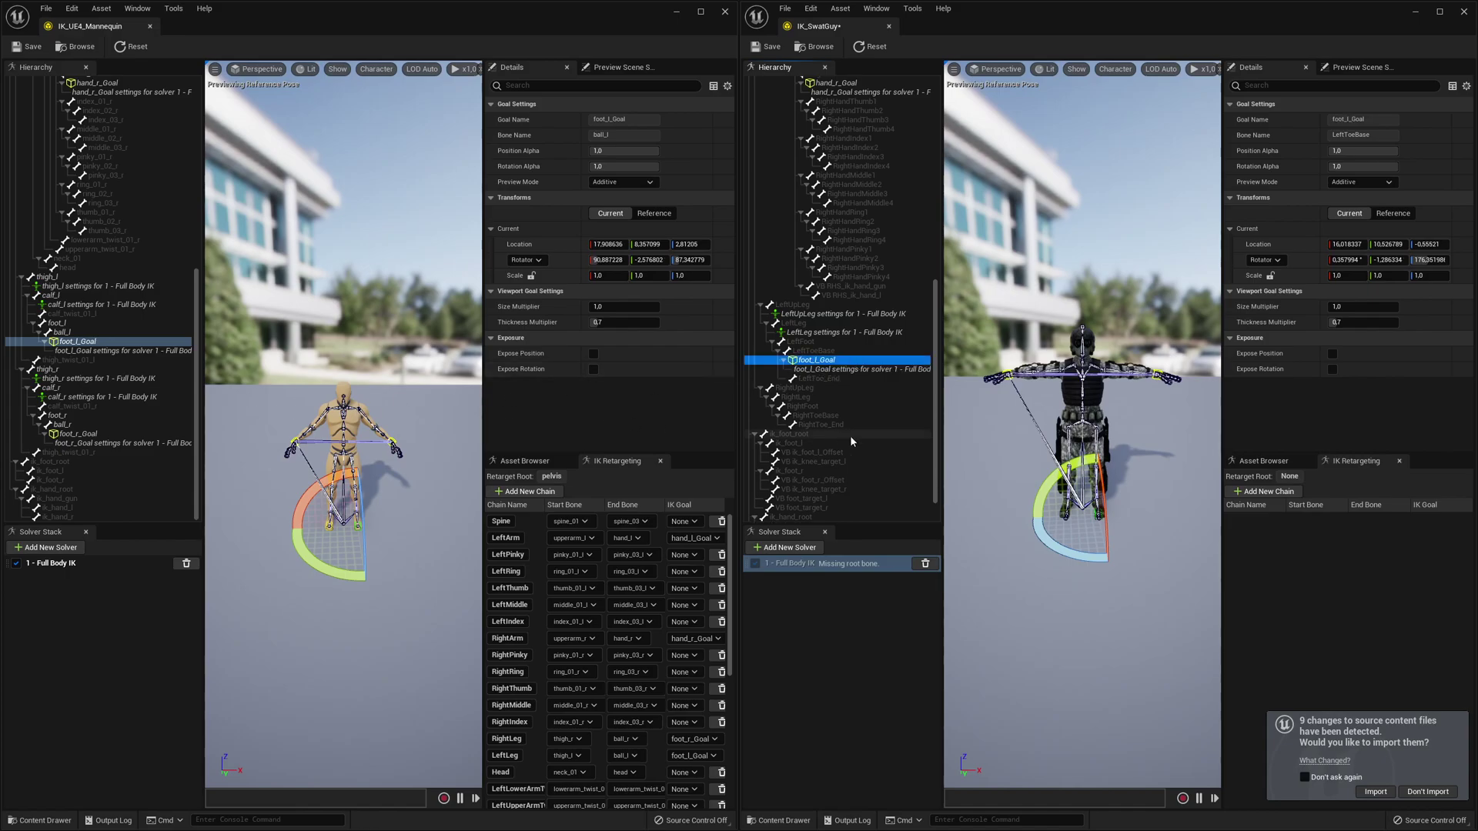
# - Add Full Body IK settings to the RightUpLeg and RightLeg bones
pyautogui.click(793, 388)
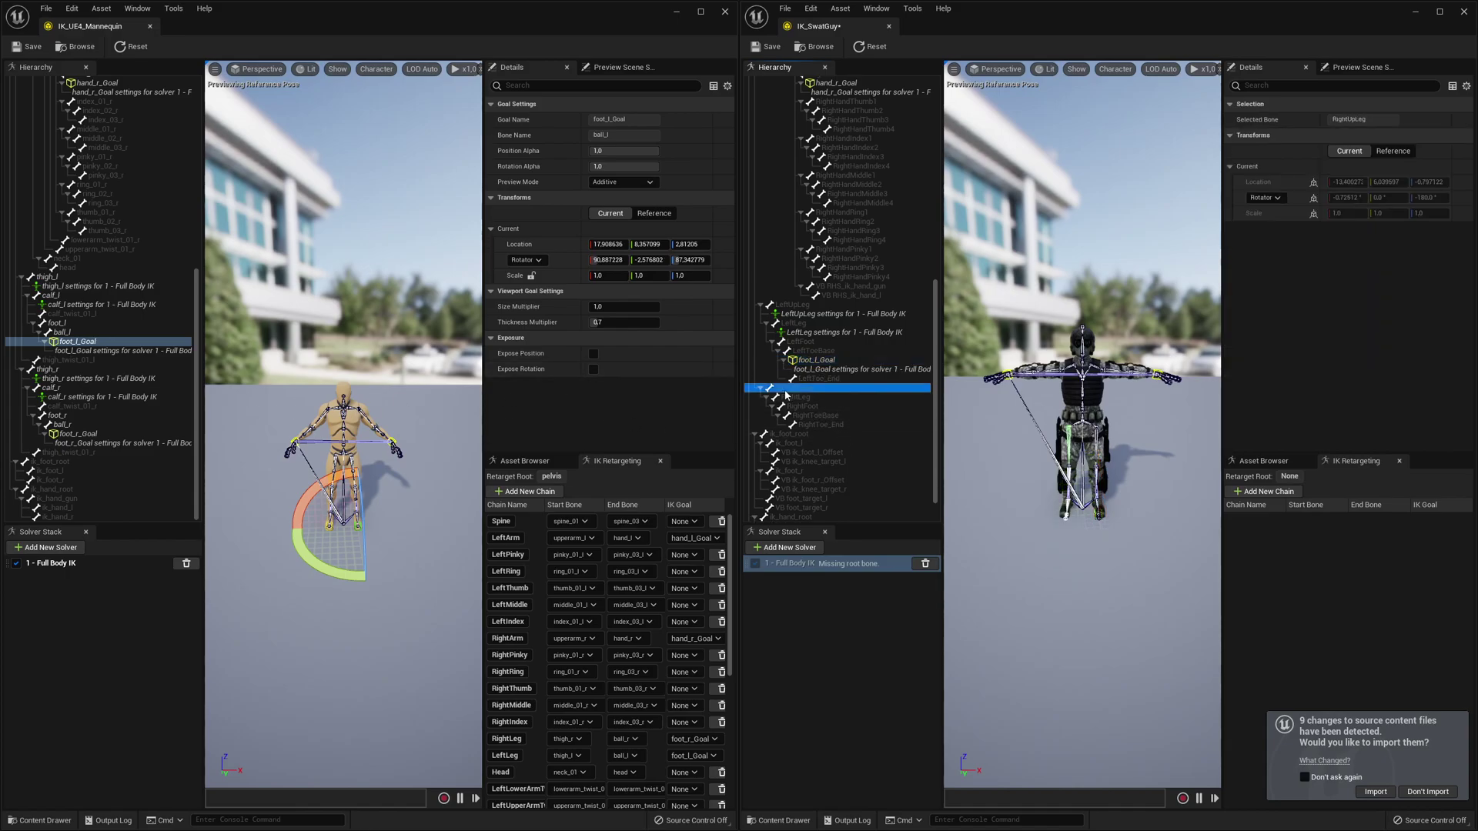
pyautogui.rightClick(786, 389)
pyautogui.click(805, 489)
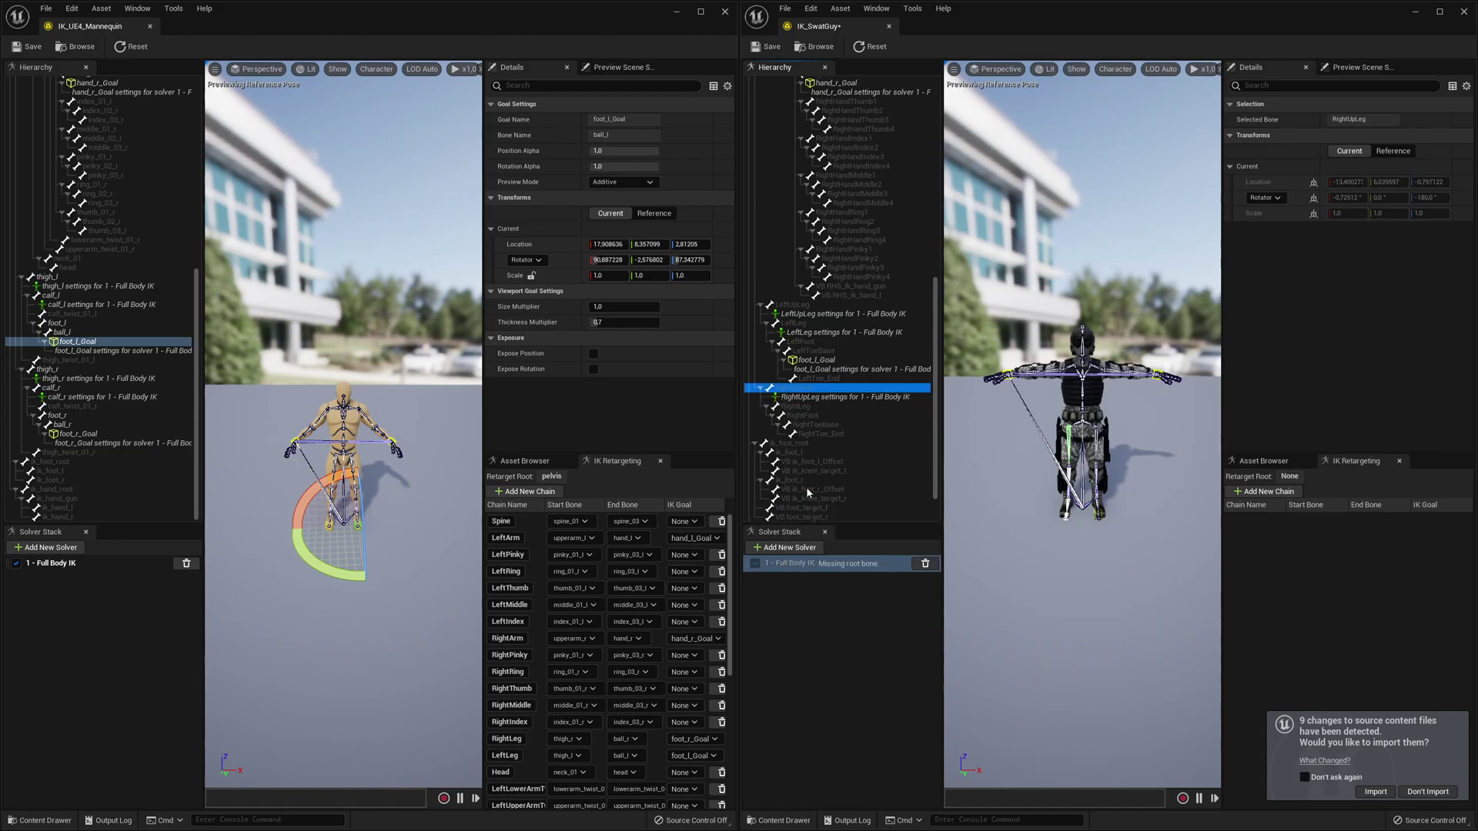
pyautogui.click(817, 416)
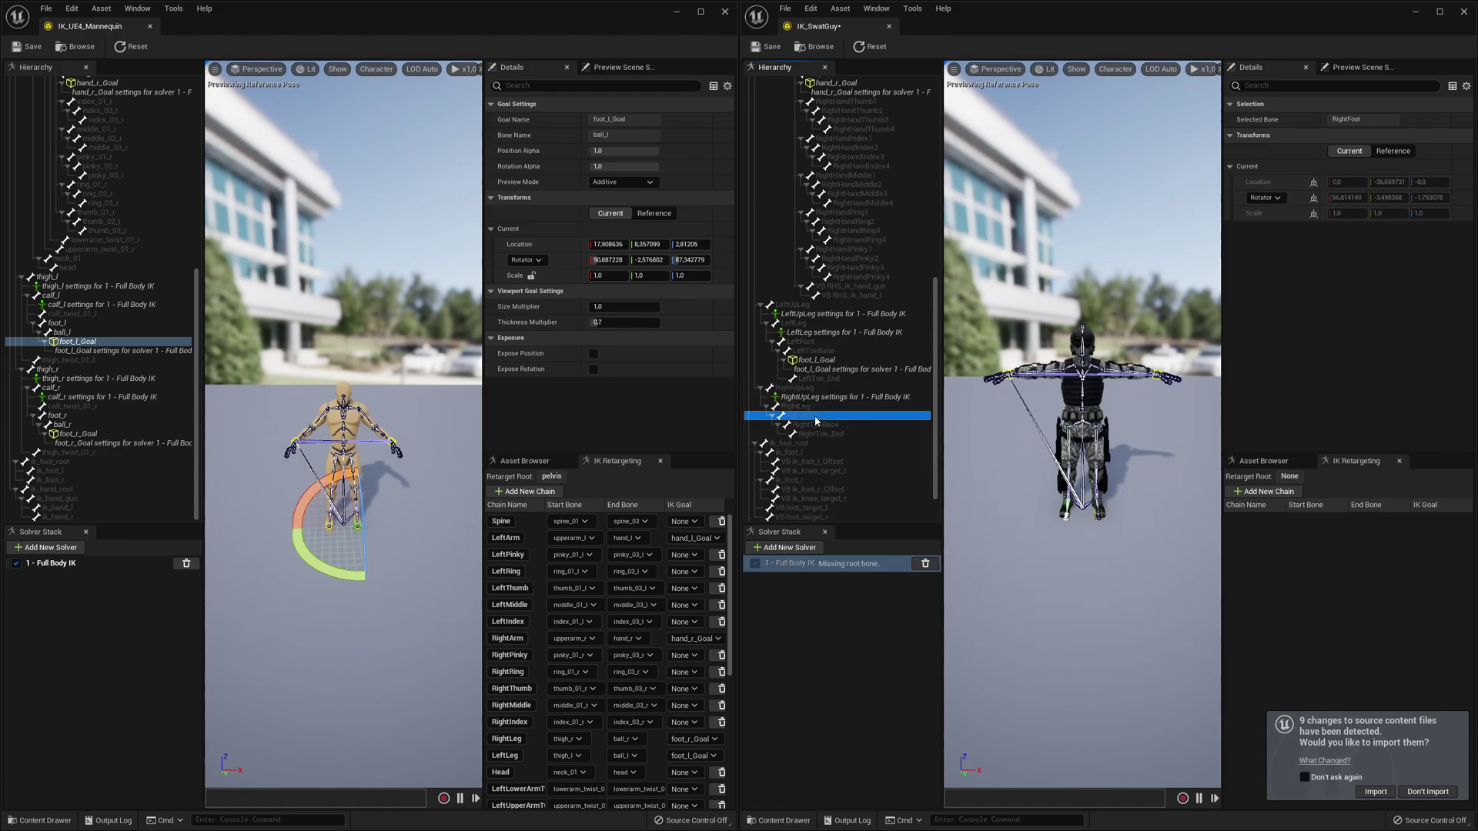
pyautogui.click(822, 409)
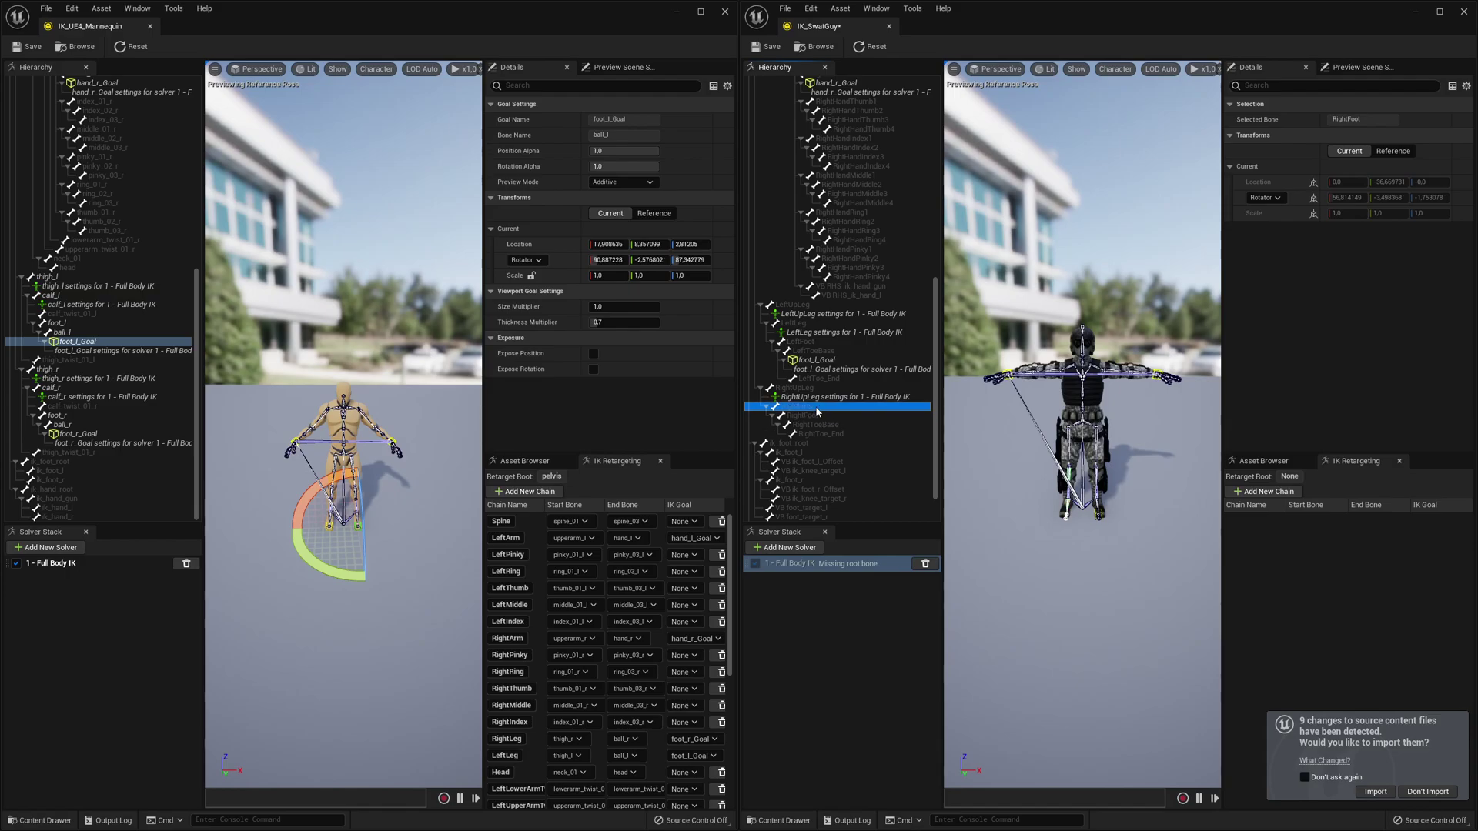
pyautogui.rightClick(824, 412)
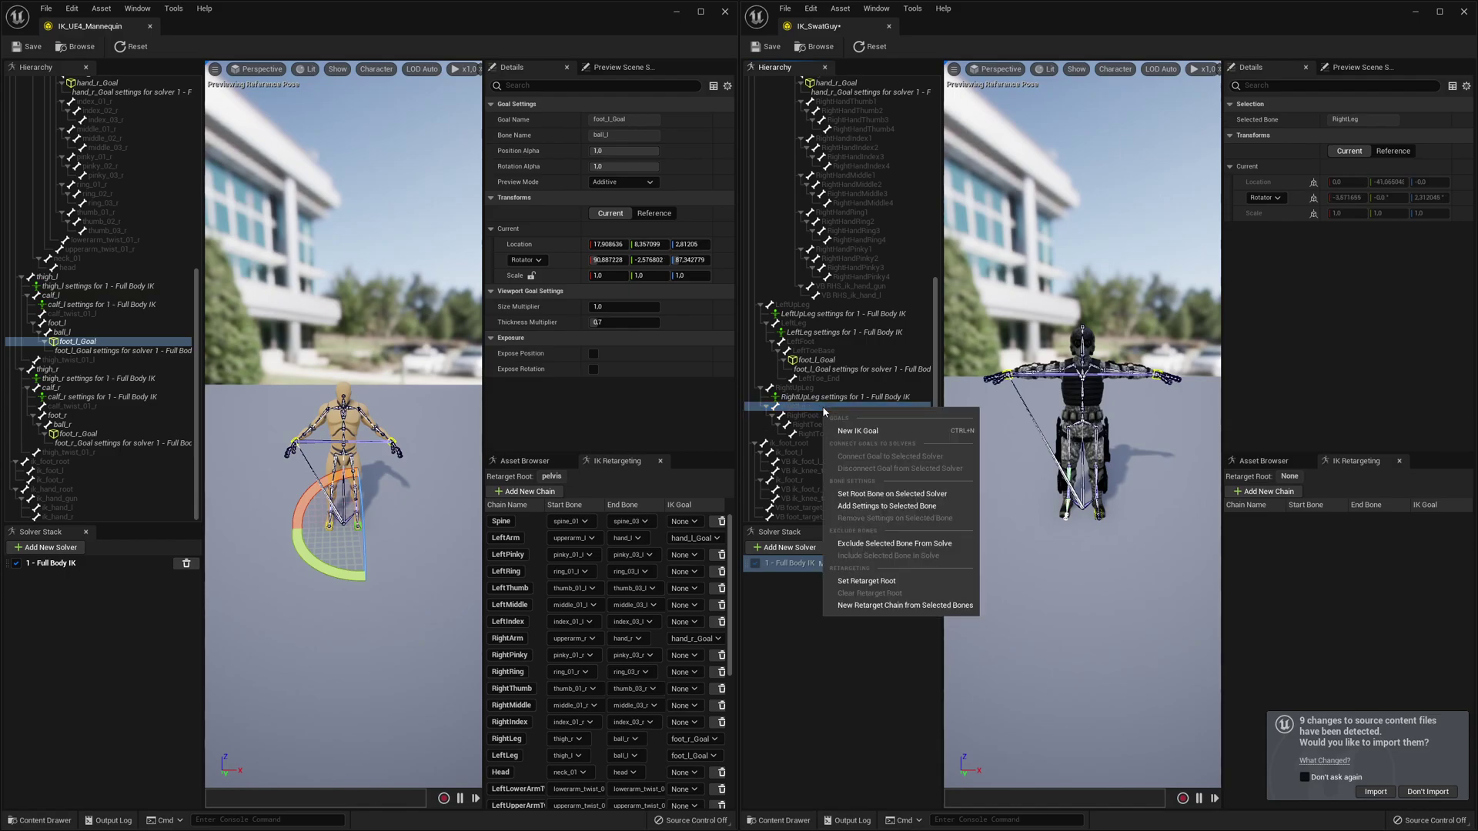
pyautogui.click(858, 505)
pyautogui.scroll(-3, 834, 471)
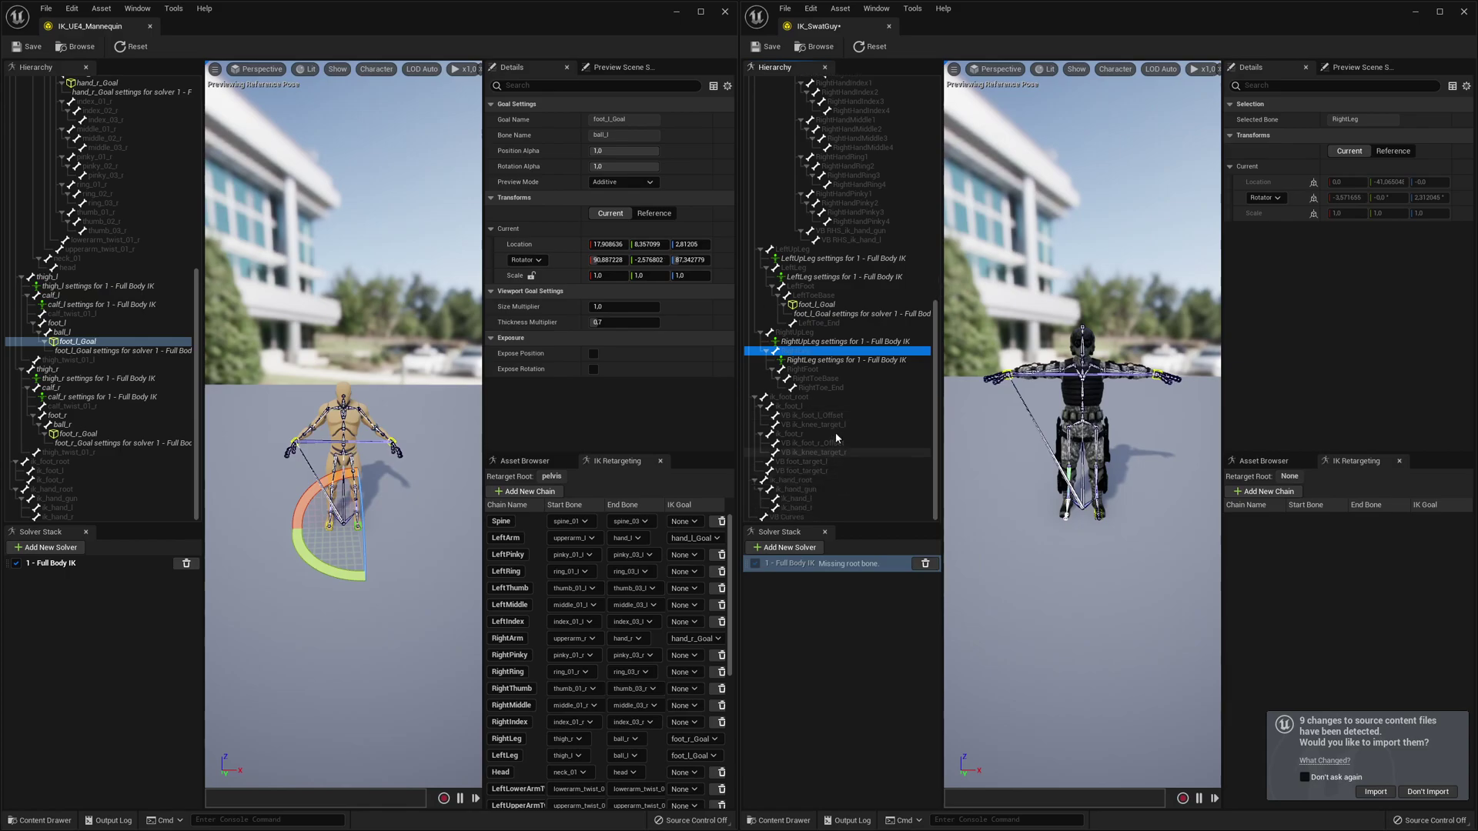
# - Create an IK goal on RightToeBase and rename it foot_r_Goal, matching the Mannequin
pyautogui.click(827, 379)
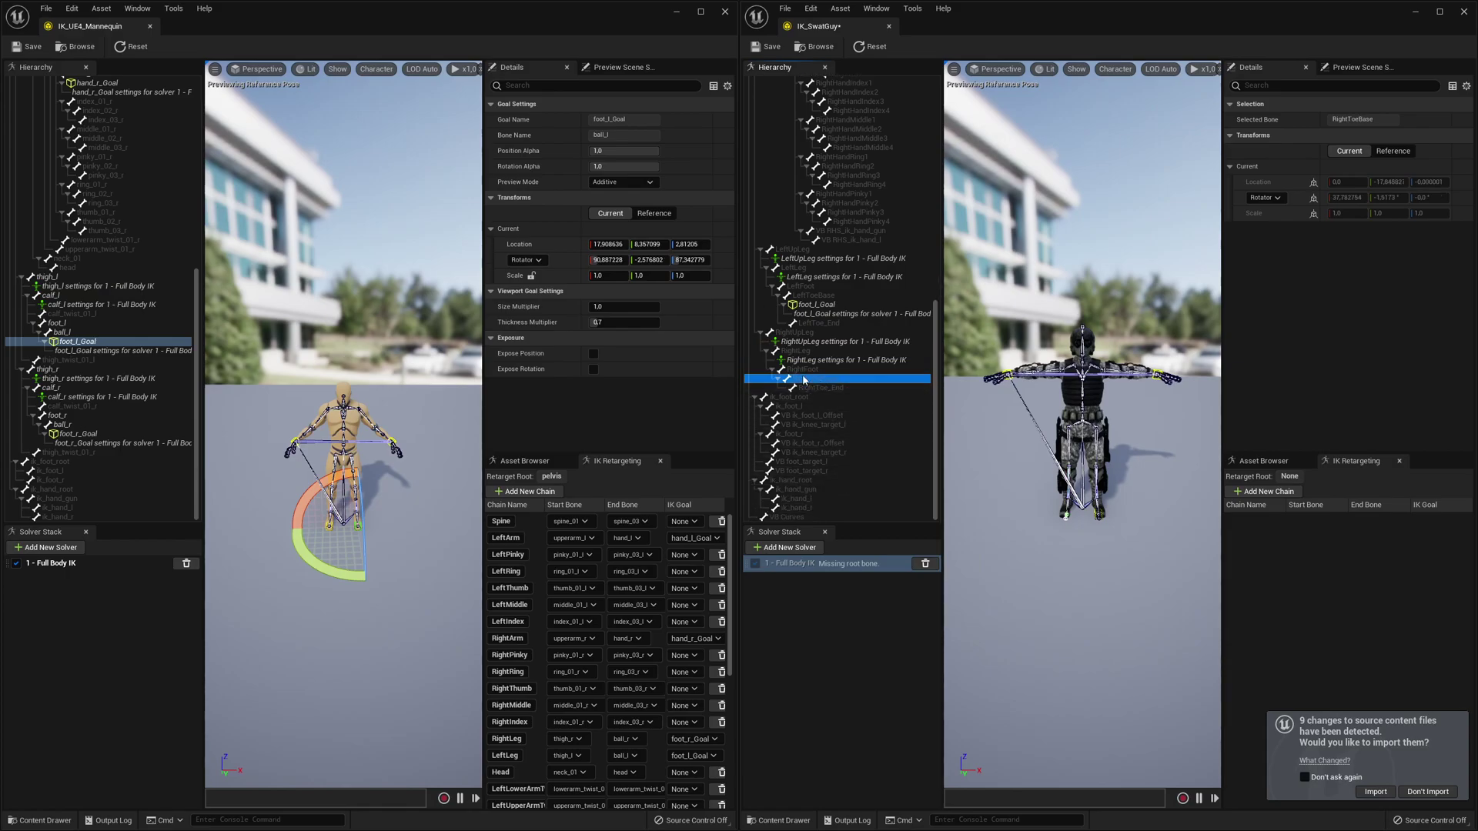
pyautogui.rightClick(806, 381)
pyautogui.click(821, 399)
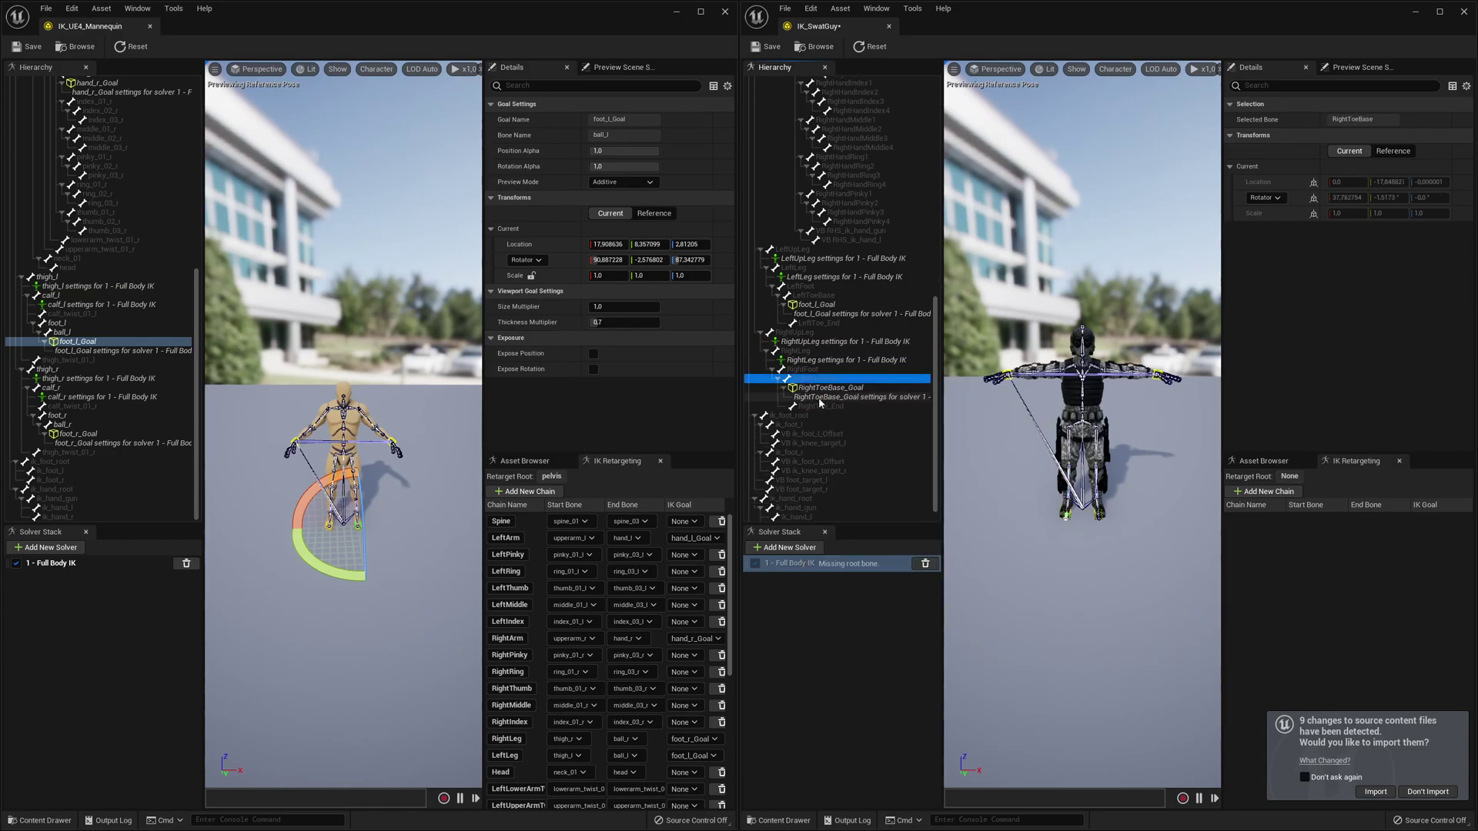
pyautogui.click(71, 426)
pyautogui.doubleClick(75, 434)
pyautogui.hotkey('ctrl', 'c')
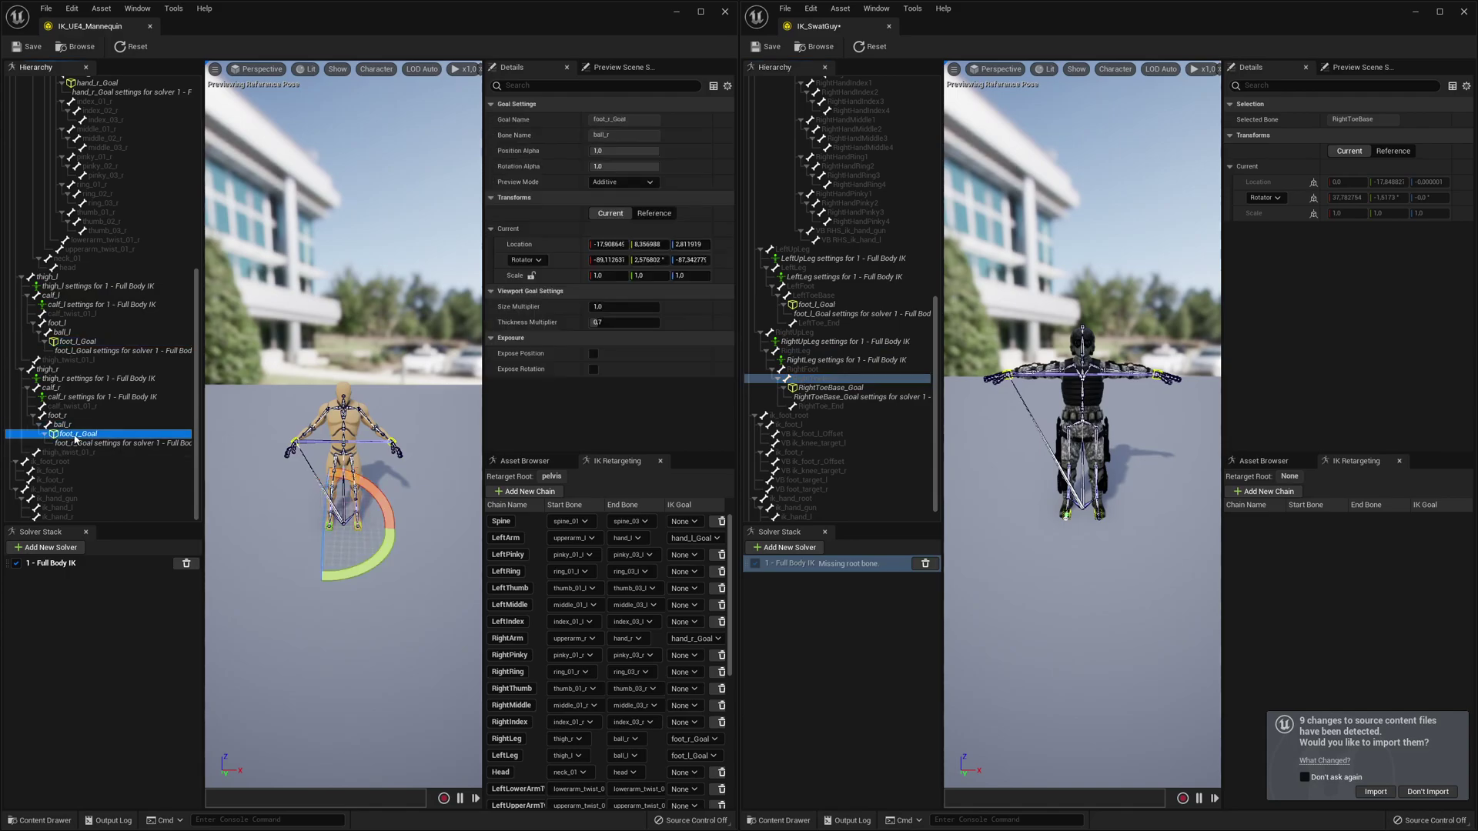
pyautogui.click(831, 388)
pyautogui.click(839, 380)
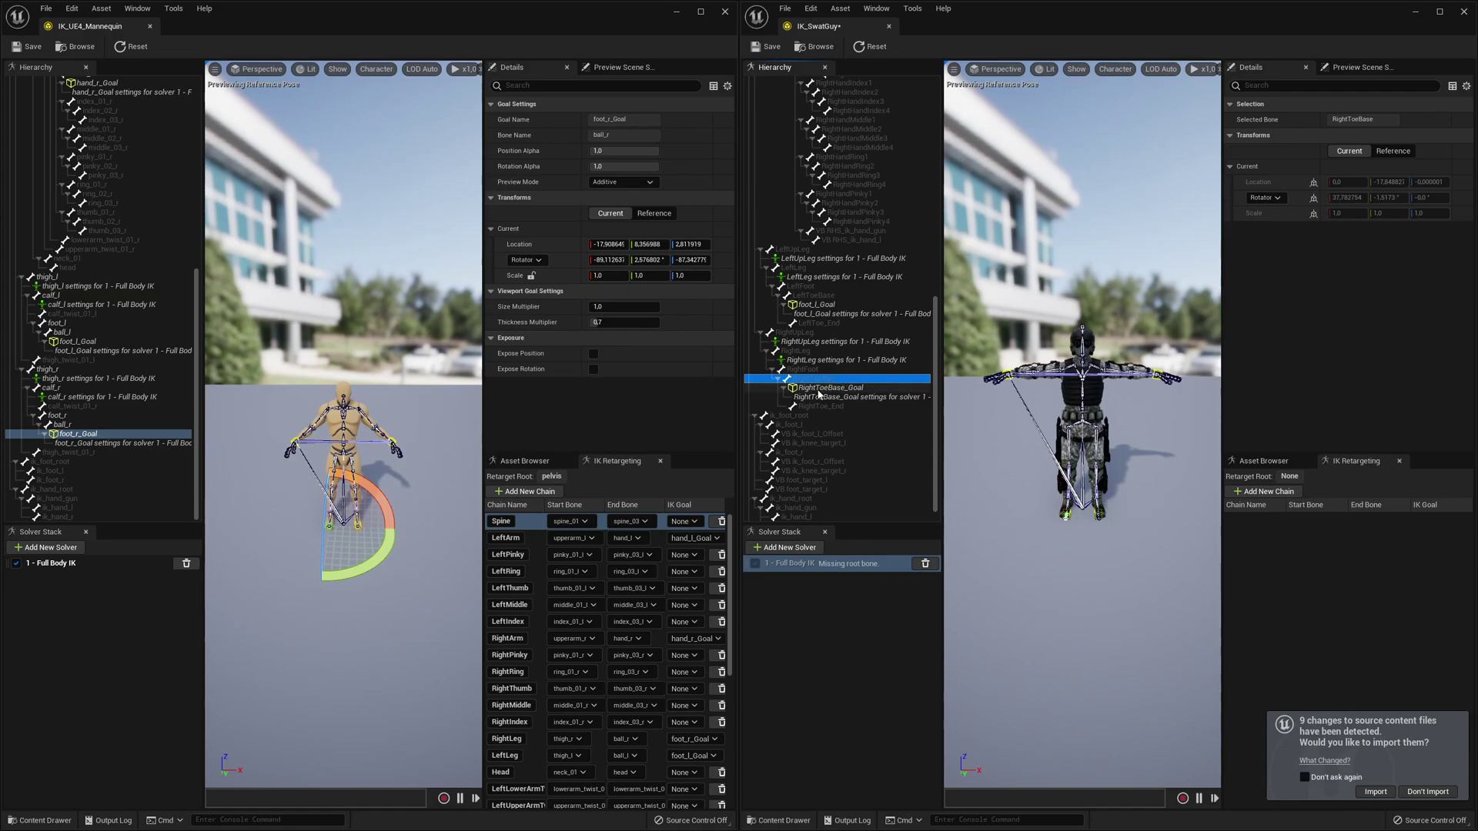
pyautogui.click(829, 388)
pyautogui.click(824, 379)
pyautogui.doubleClick(819, 390)
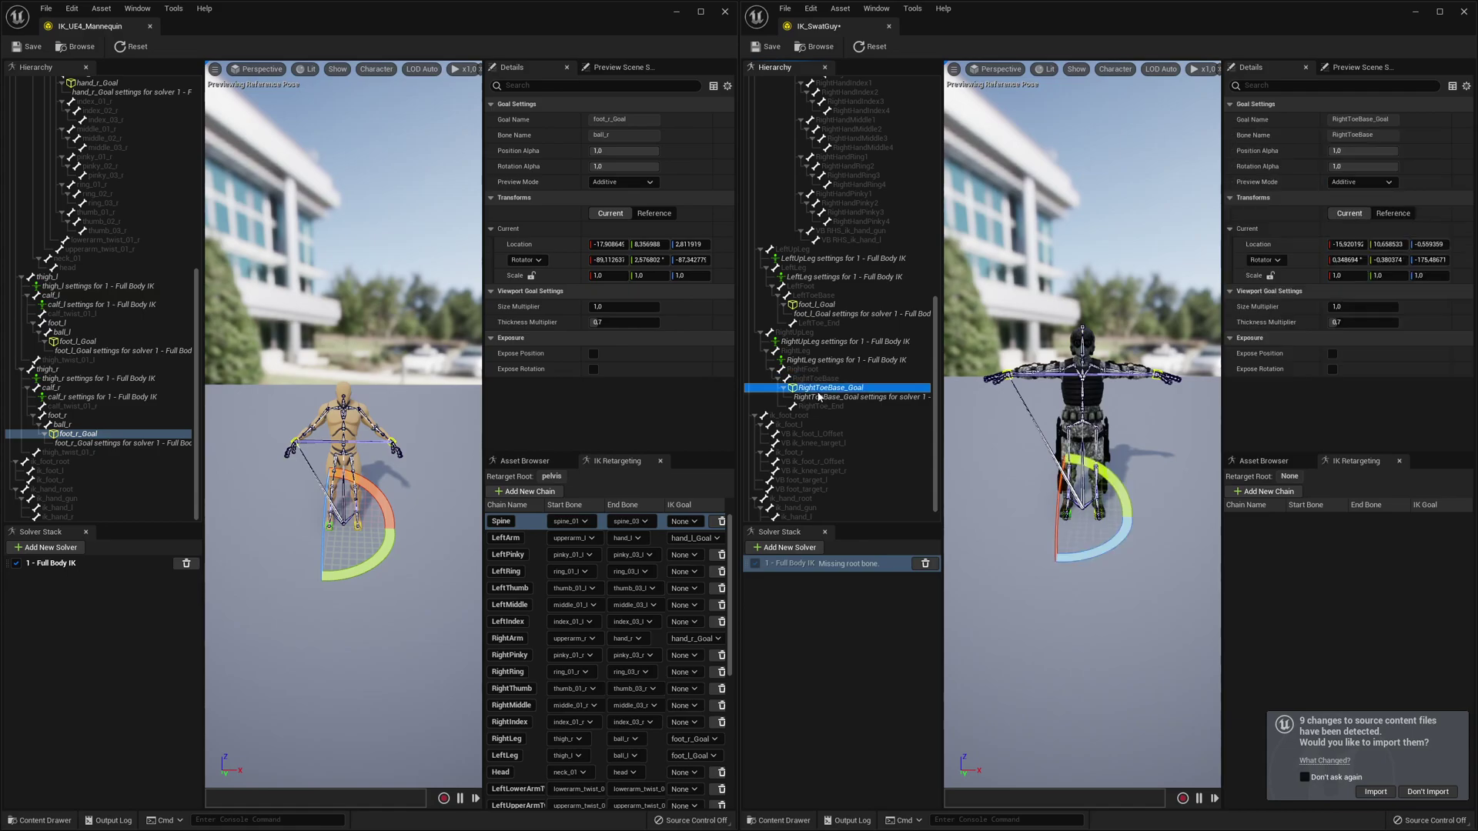
pyautogui.hotkey('ctrl', 'v')
pyautogui.press('Return')
# - Set Hips as the root bone of the SwatGuy's Full Body IK solver
pyautogui.scroll(10, 834, 363)
pyautogui.scroll(2, 834, 363)
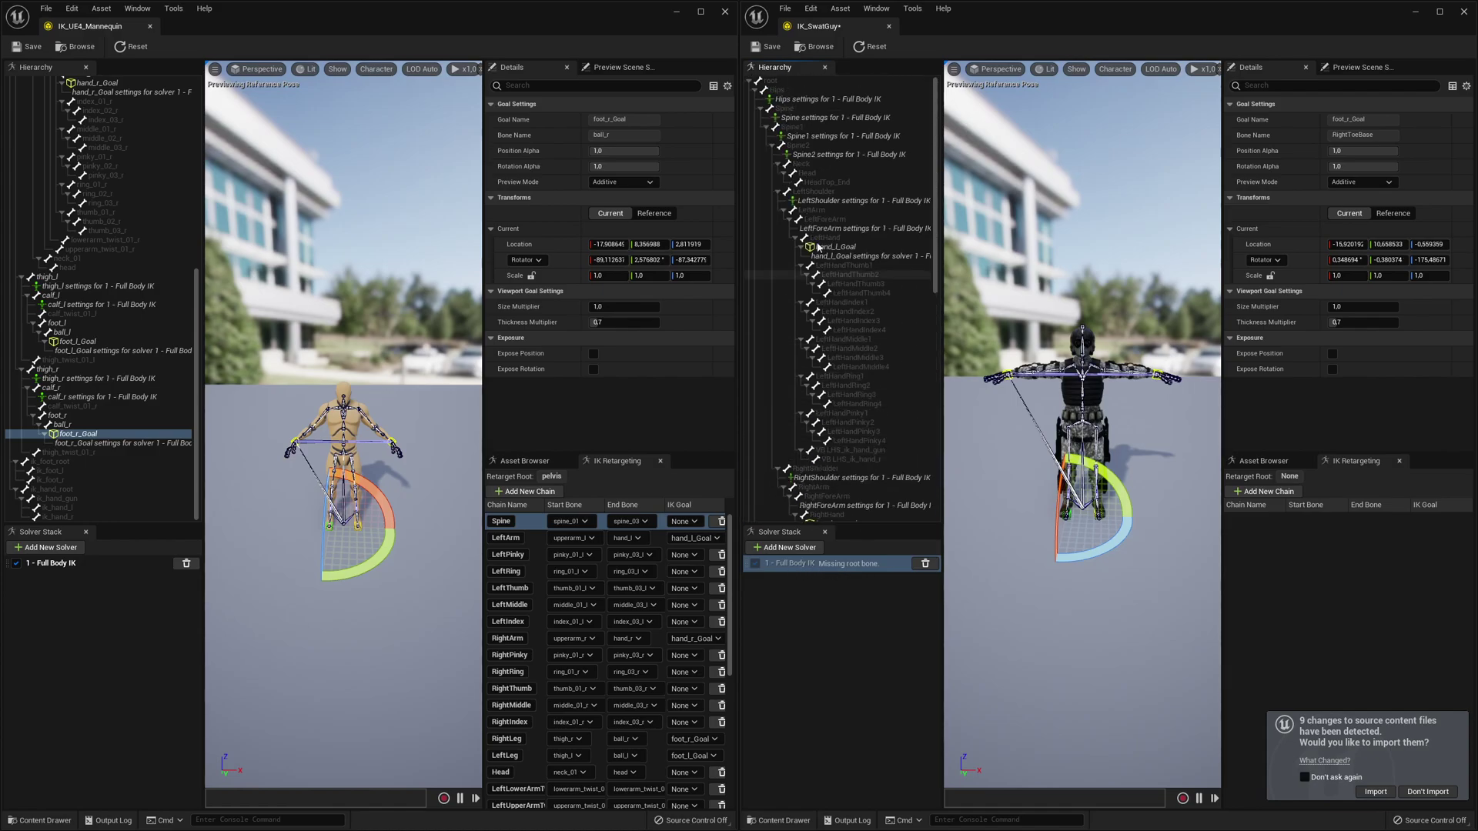
pyautogui.scroll(6, 137, 226)
pyautogui.scroll(3, 137, 227)
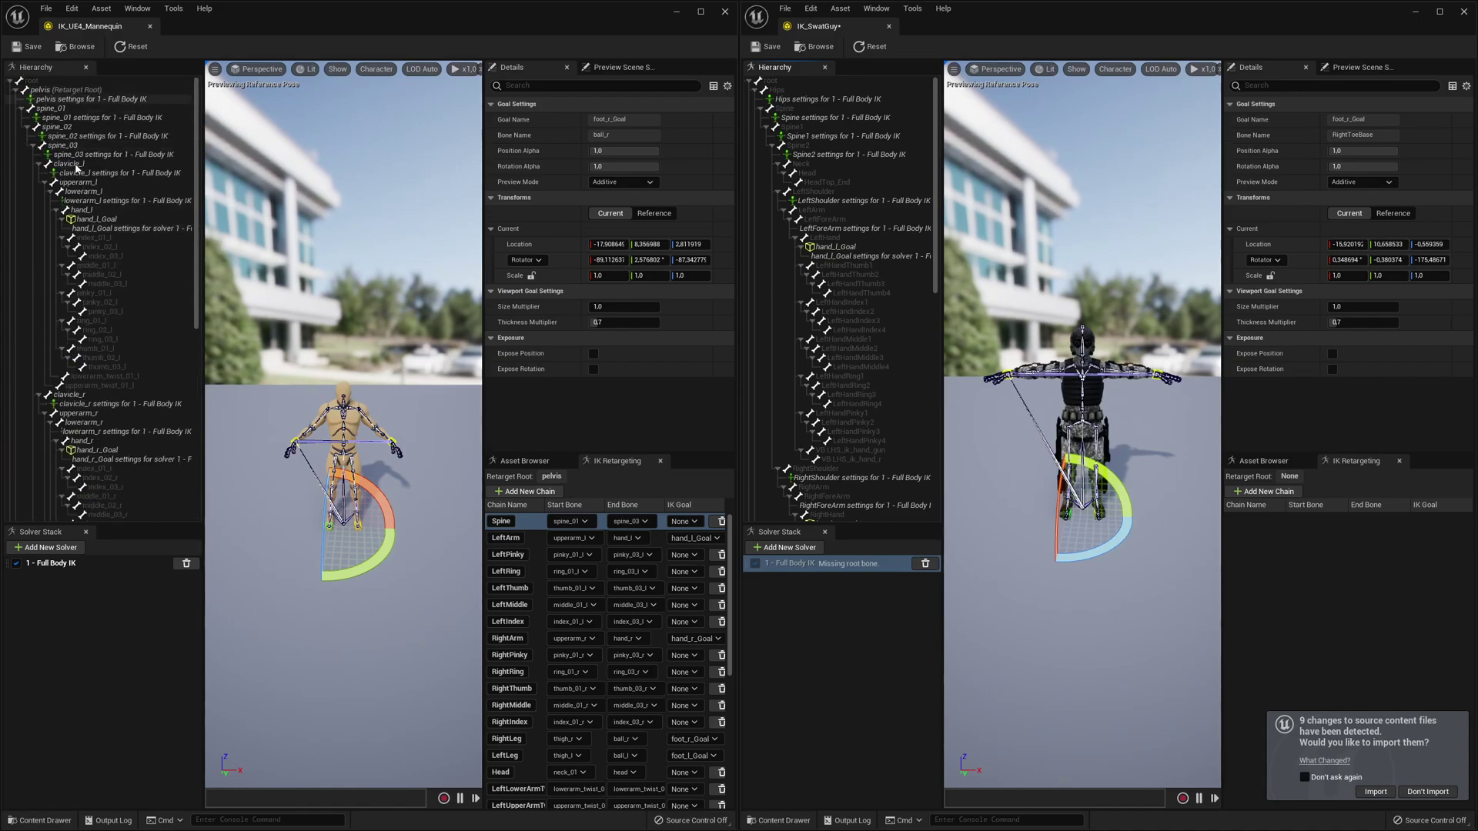
pyautogui.click(75, 566)
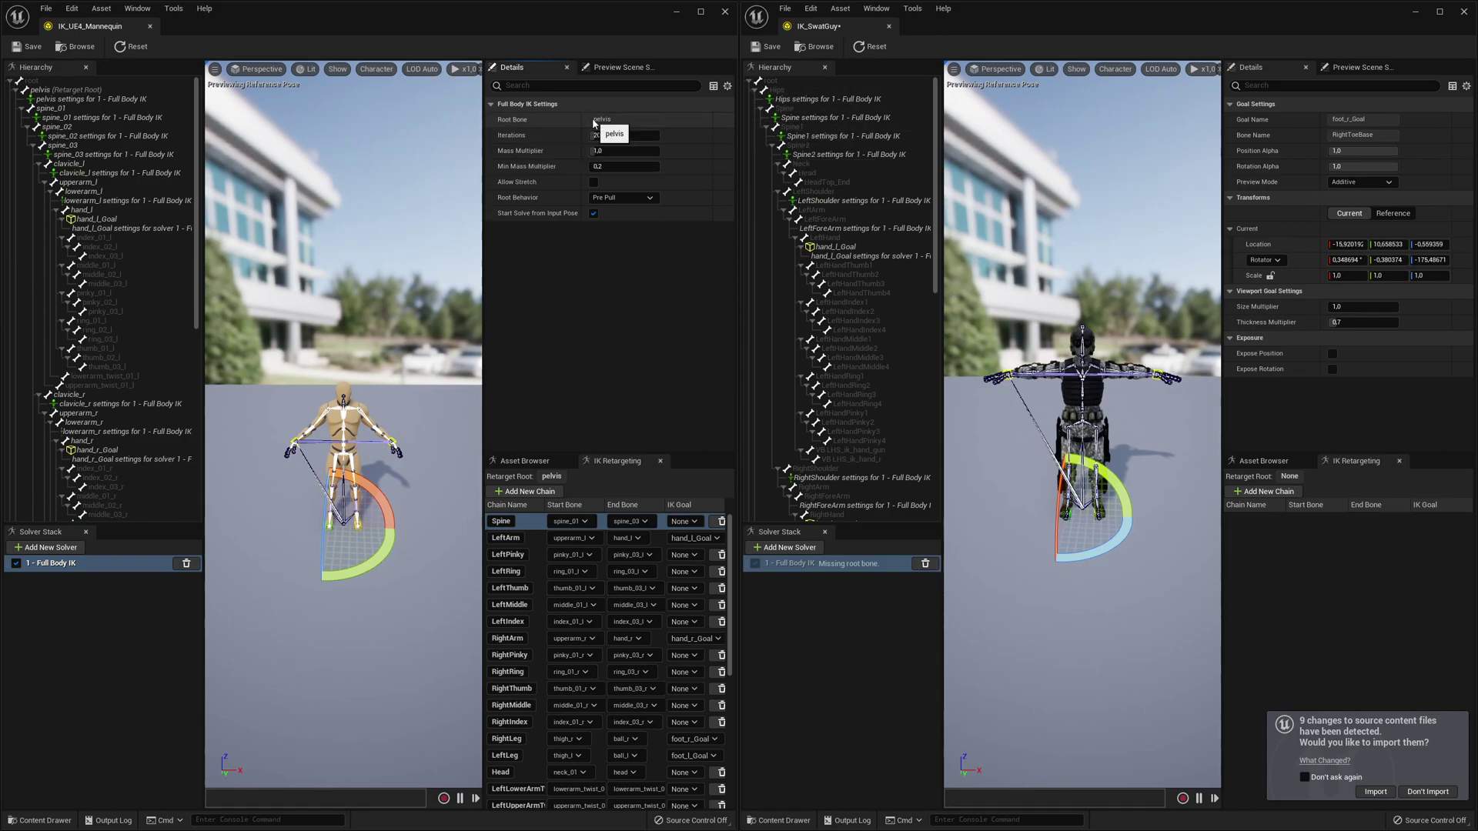
pyautogui.click(773, 90)
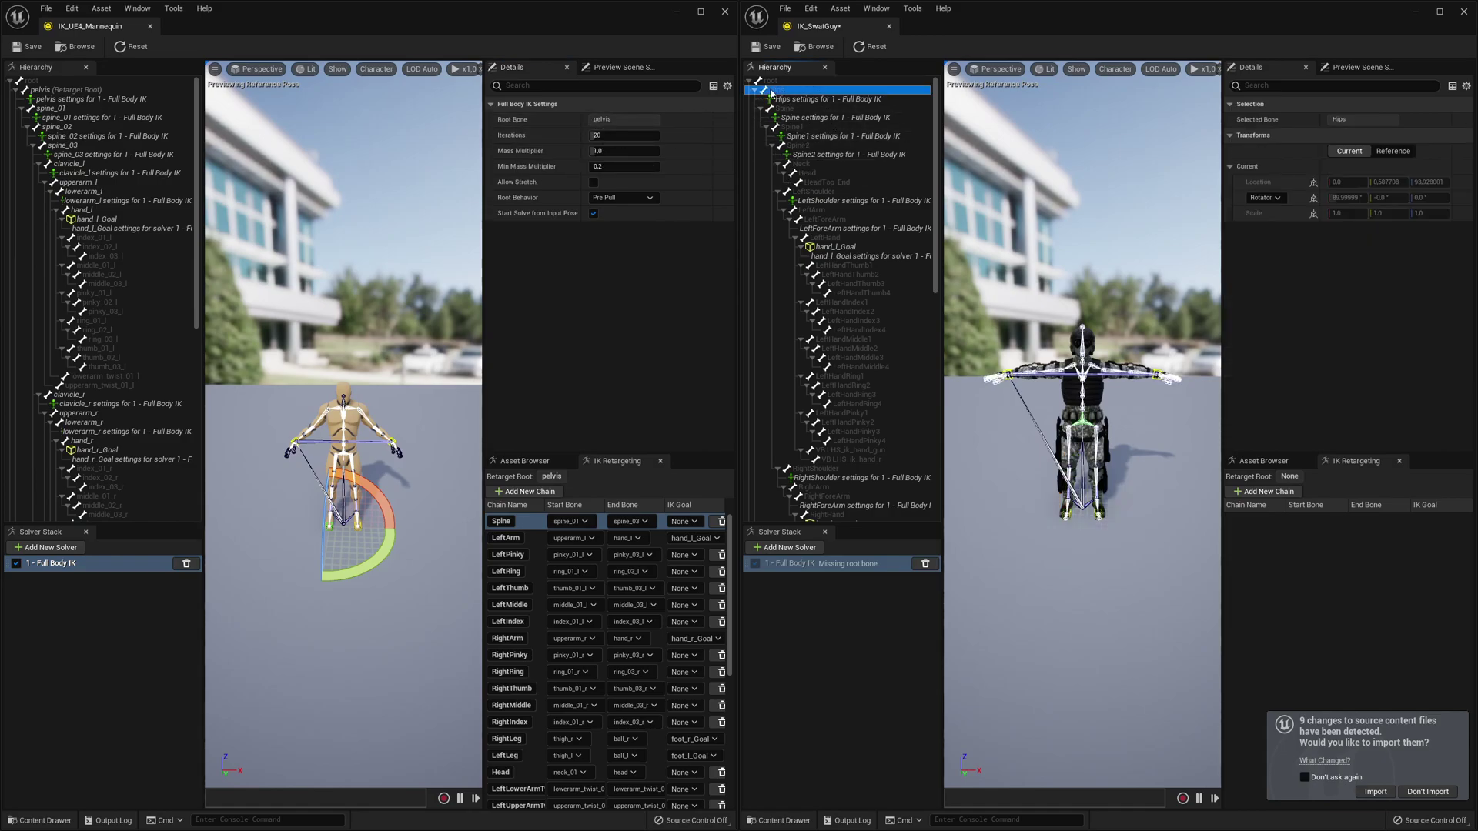
pyautogui.rightClick(780, 91)
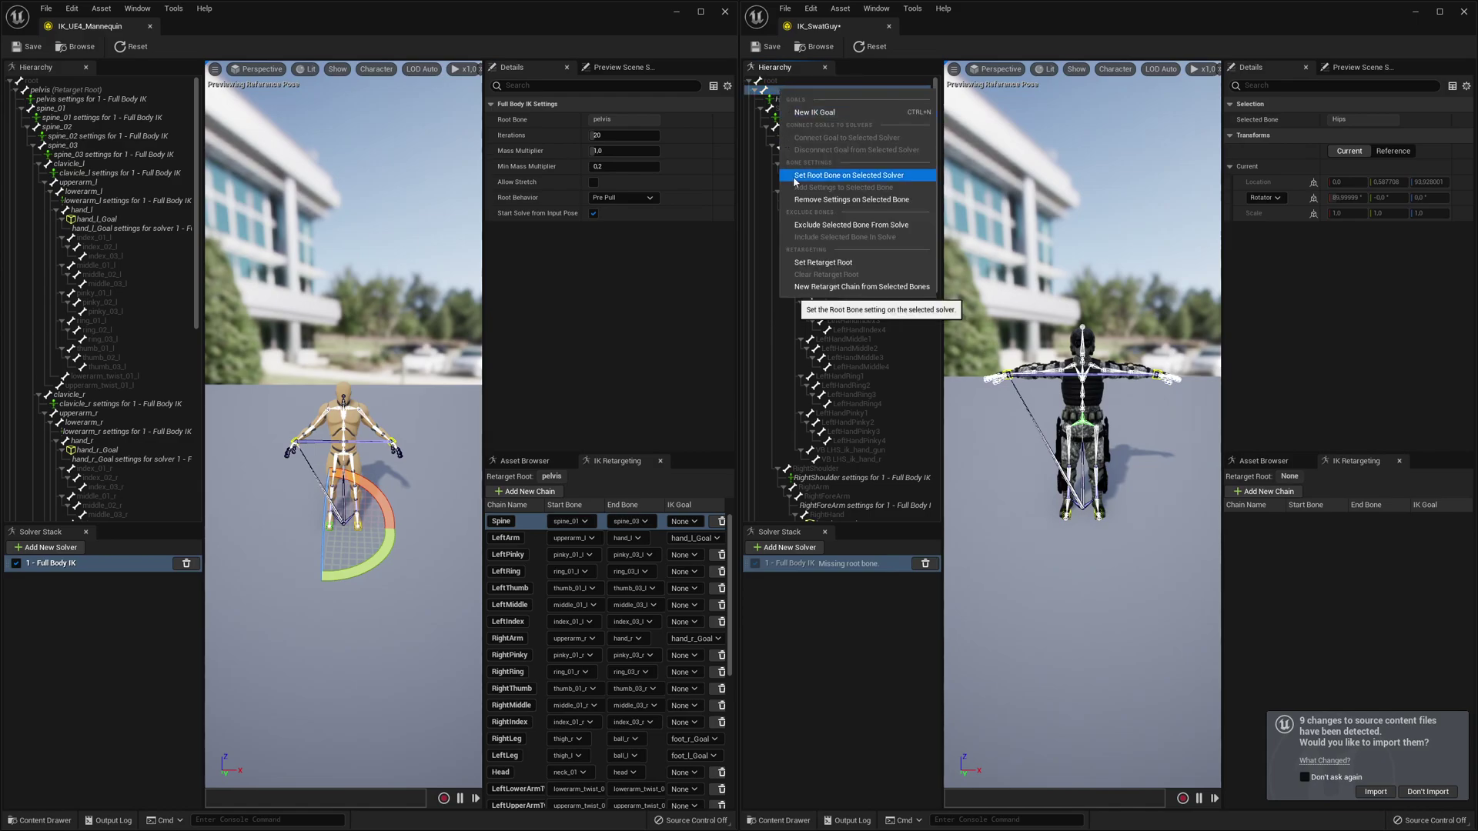
pyautogui.click(796, 177)
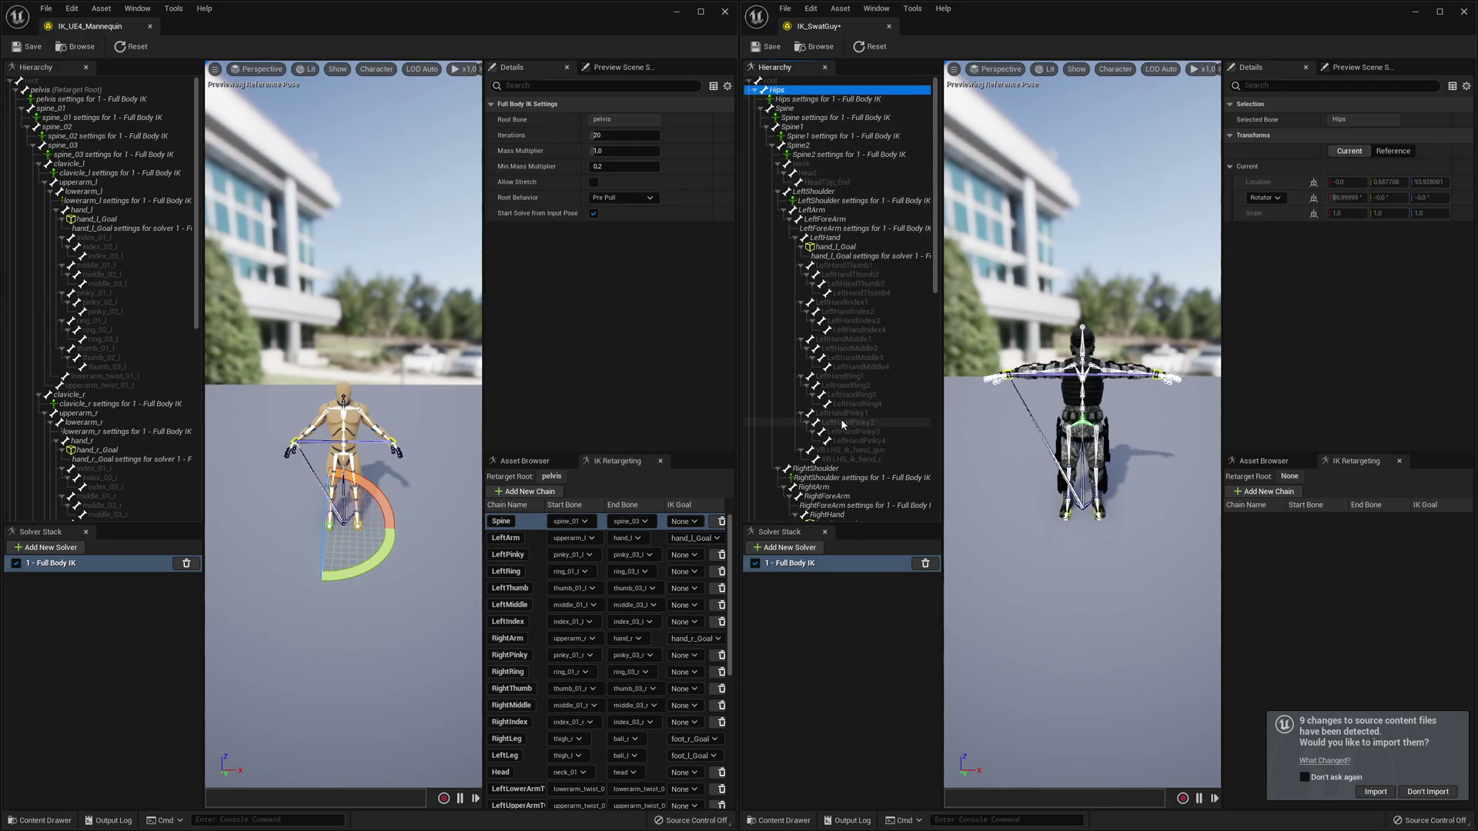
pyautogui.scroll(-3, 847, 394)
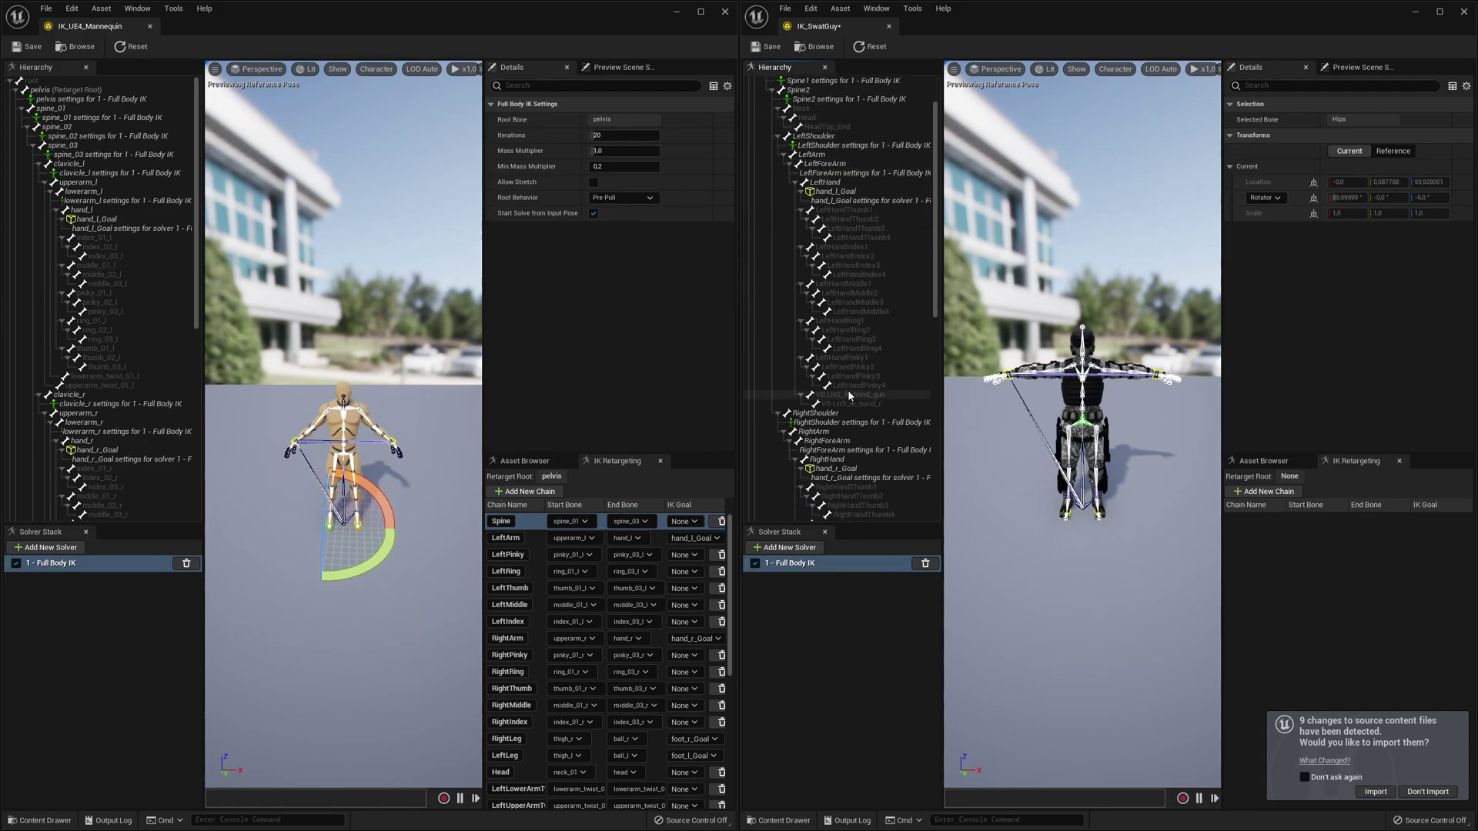
pyautogui.scroll(-15, 846, 445)
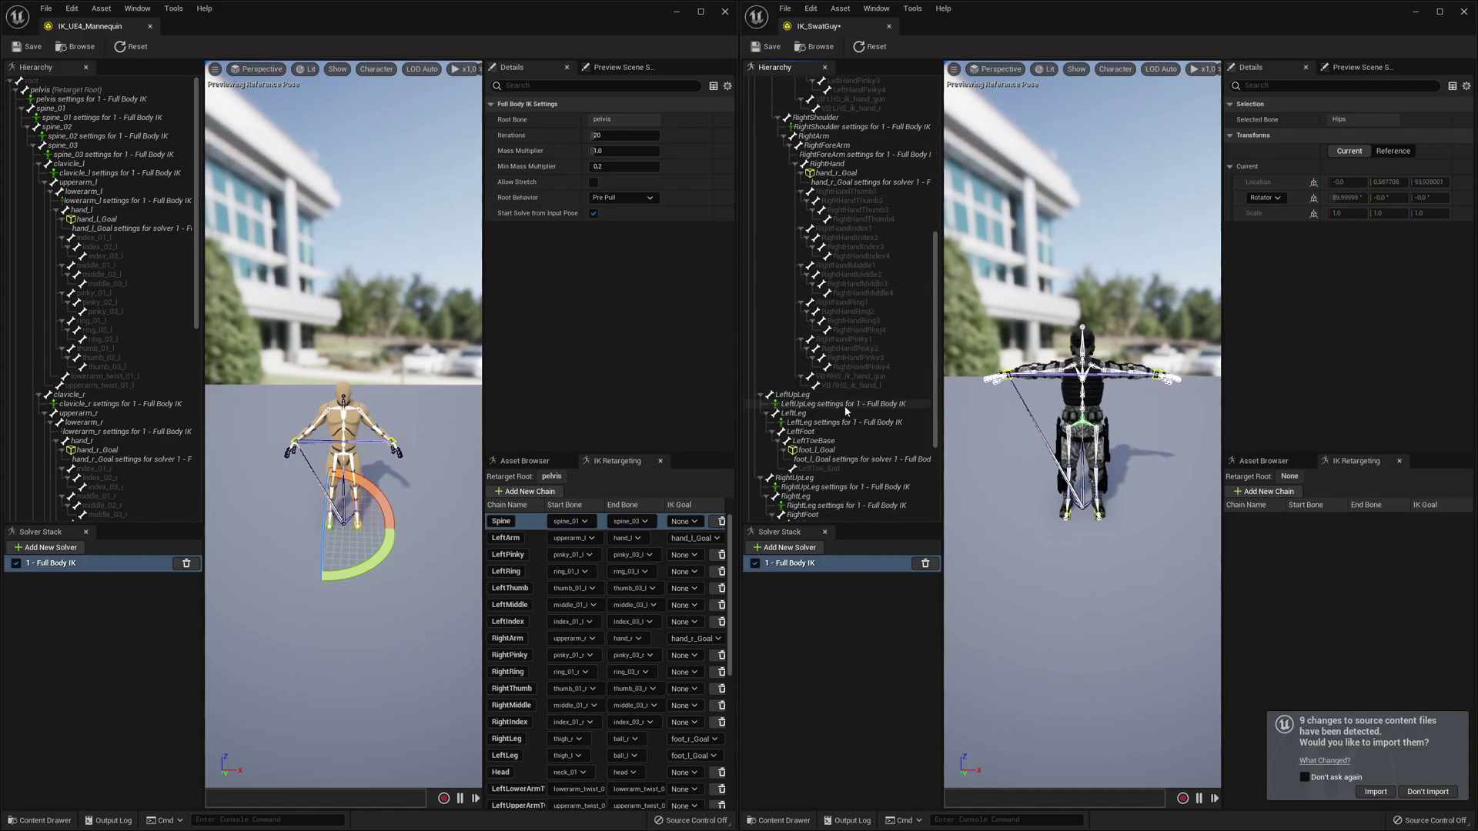
pyautogui.scroll(12, 844, 377)
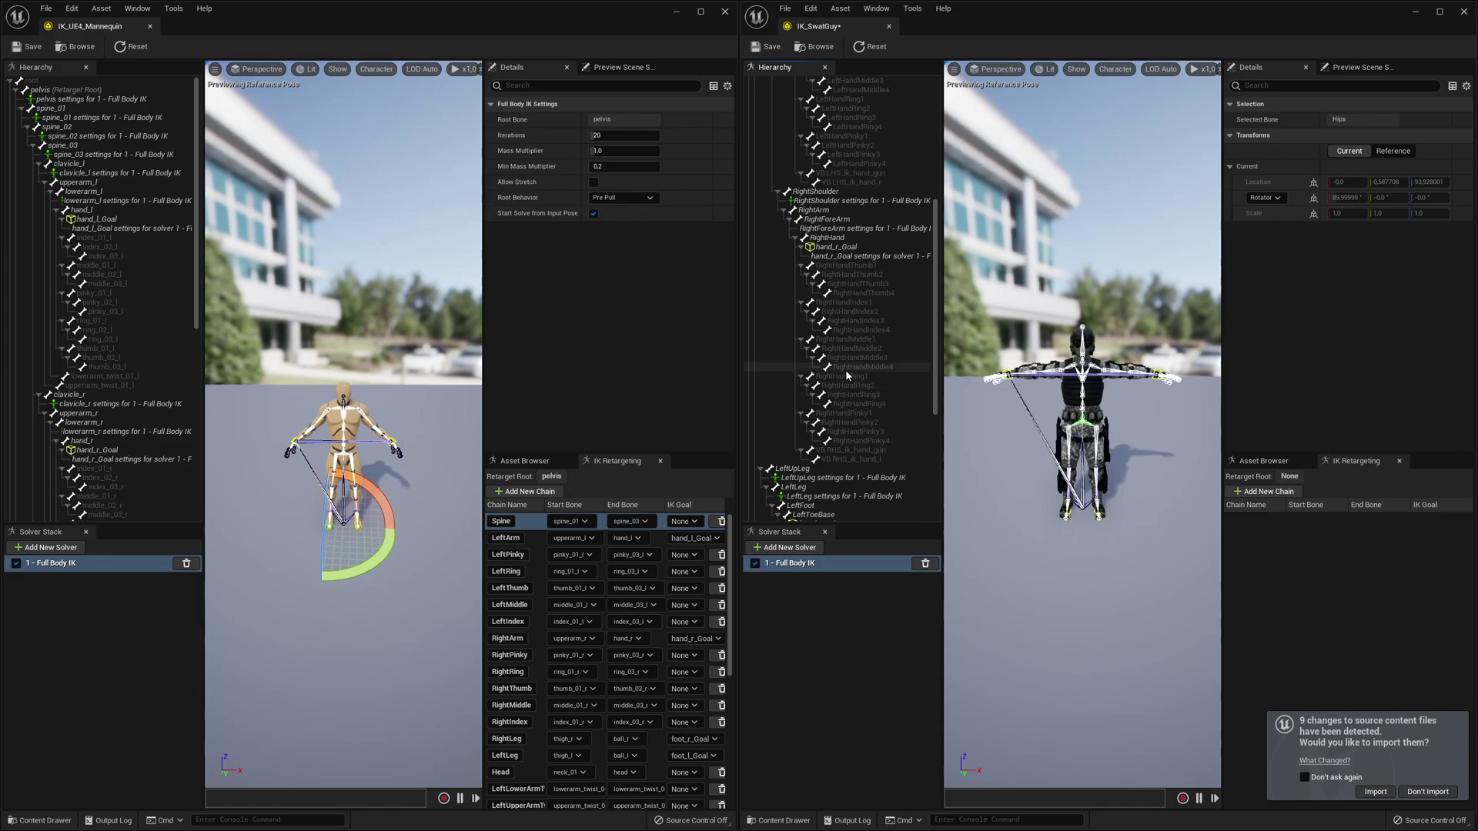
# - Make Hips the SwatGuy retarget root and choose Don't Import on the source-file notification
pyautogui.scroll(5, 836, 263)
pyautogui.click(776, 90)
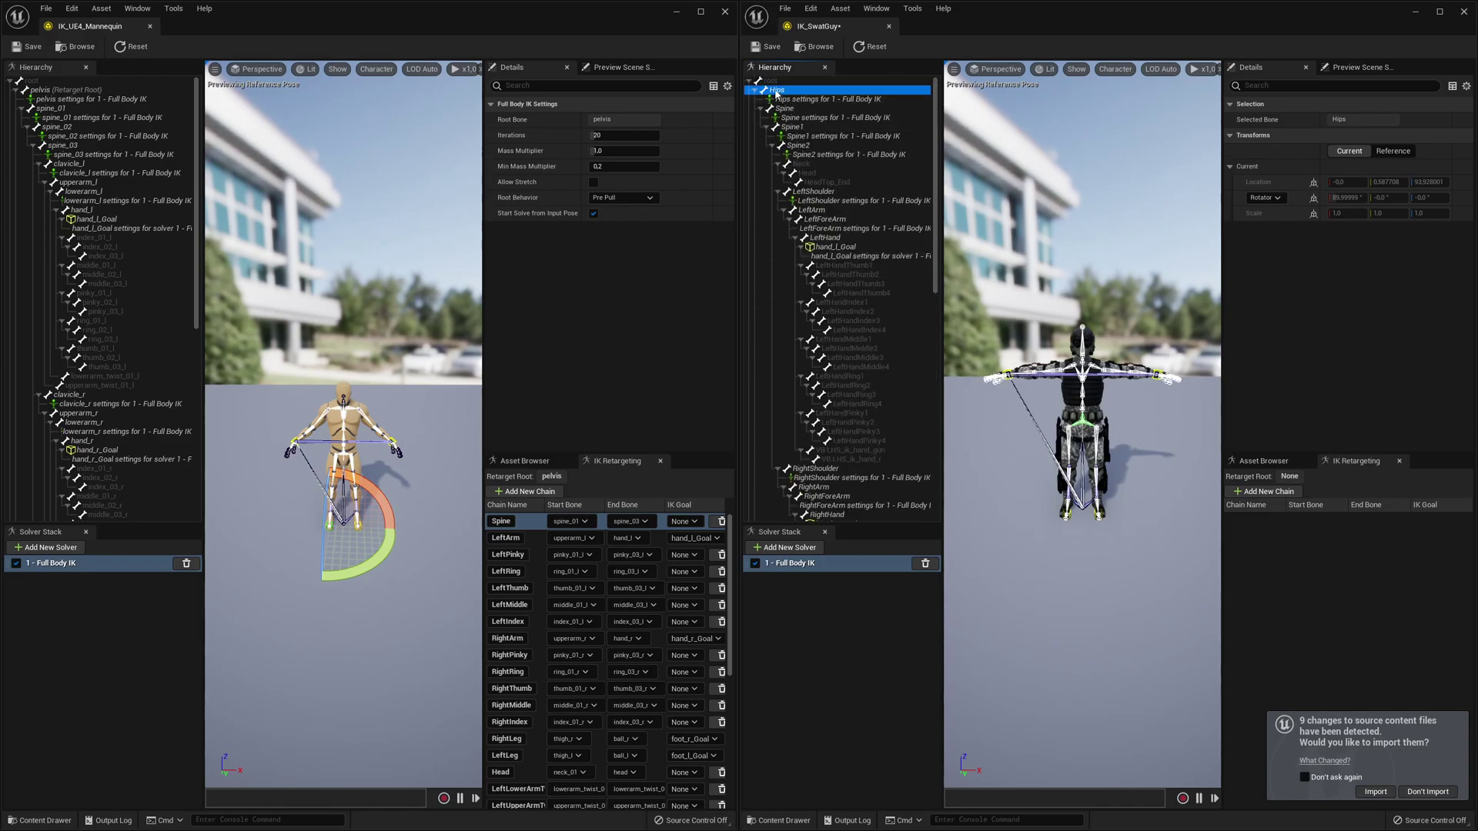
pyautogui.rightClick(776, 91)
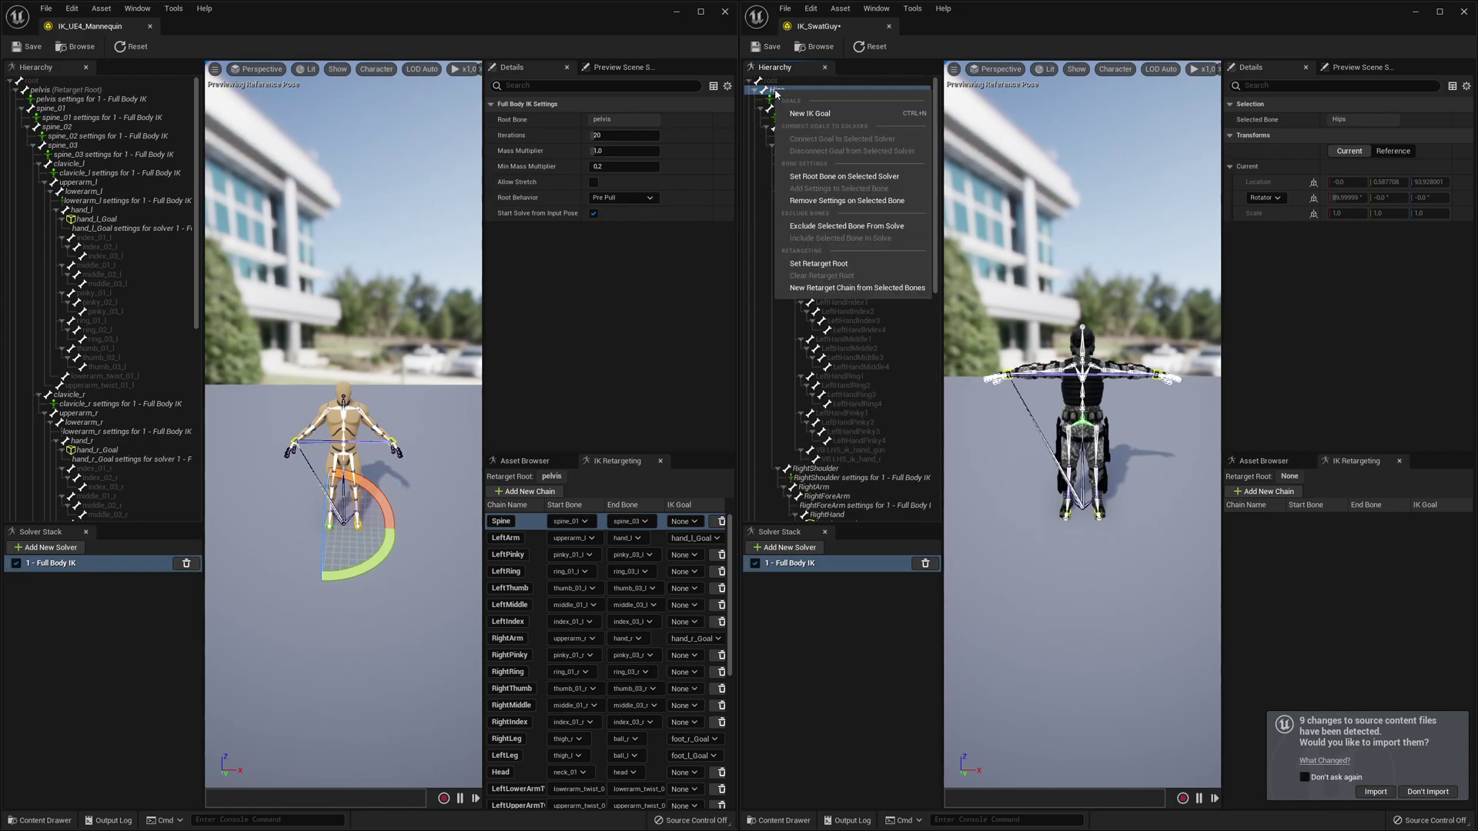
pyautogui.click(817, 265)
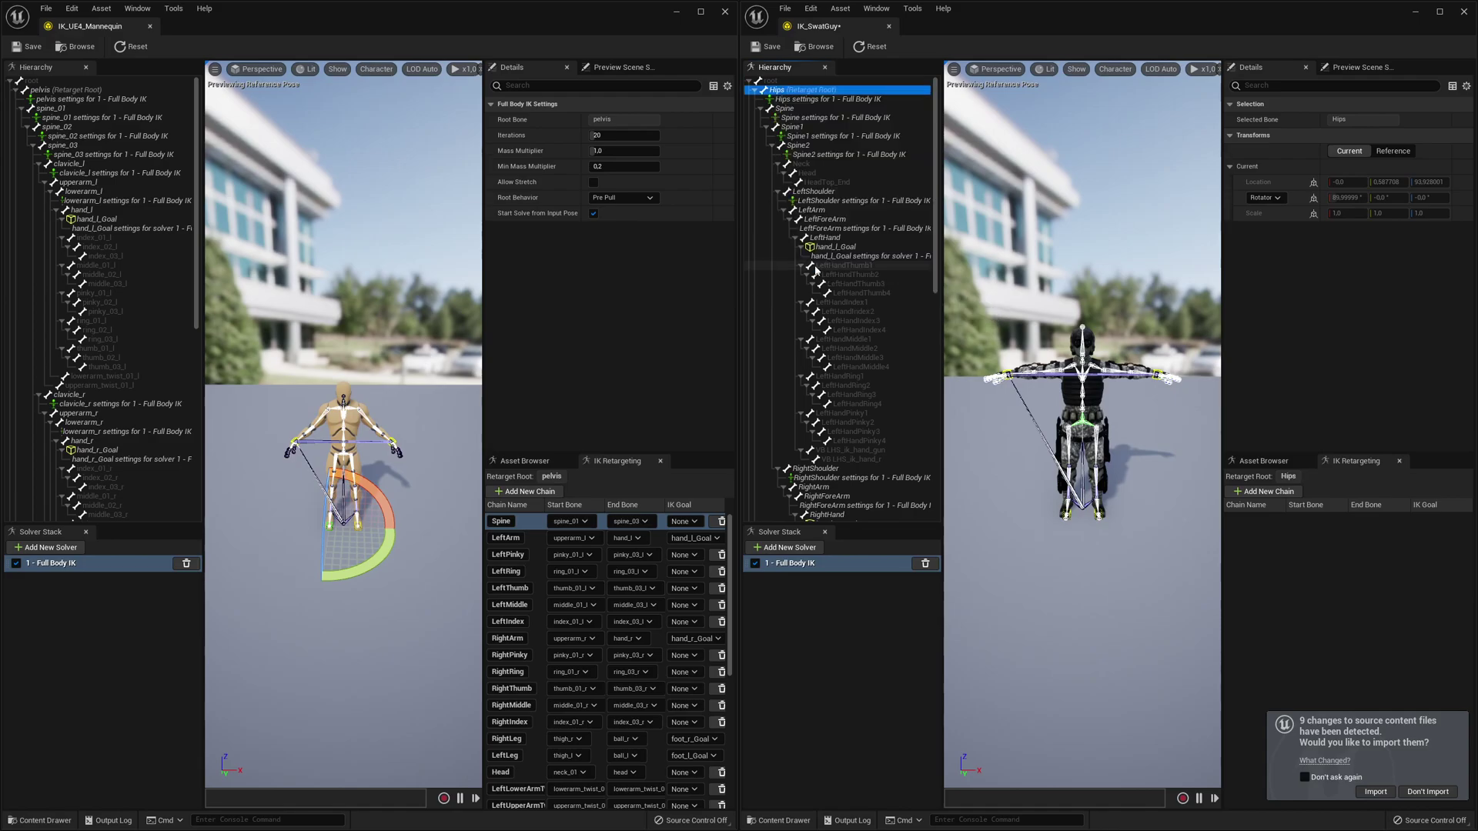
pyautogui.click(46, 92)
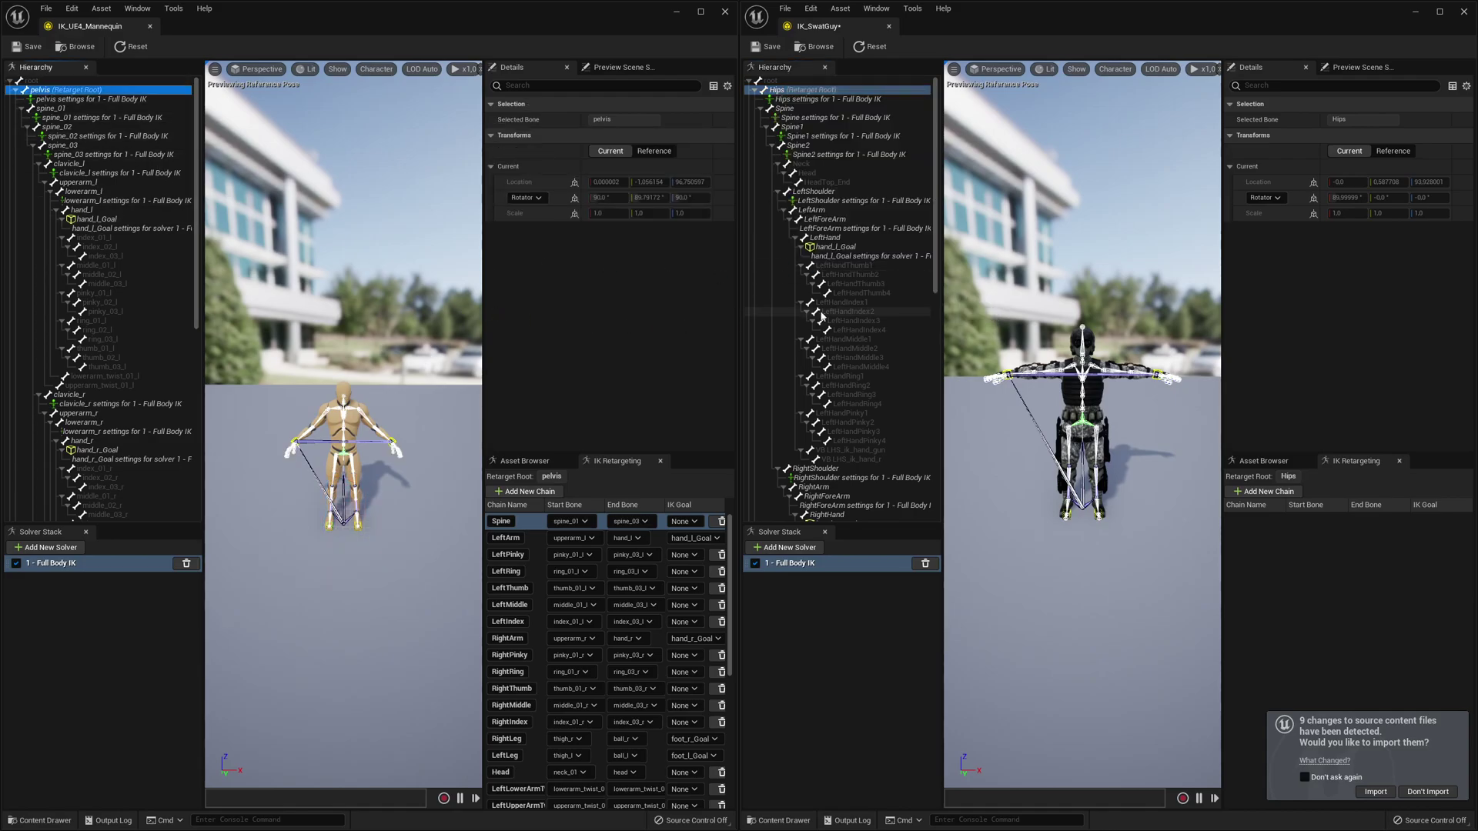
pyautogui.click(1416, 794)
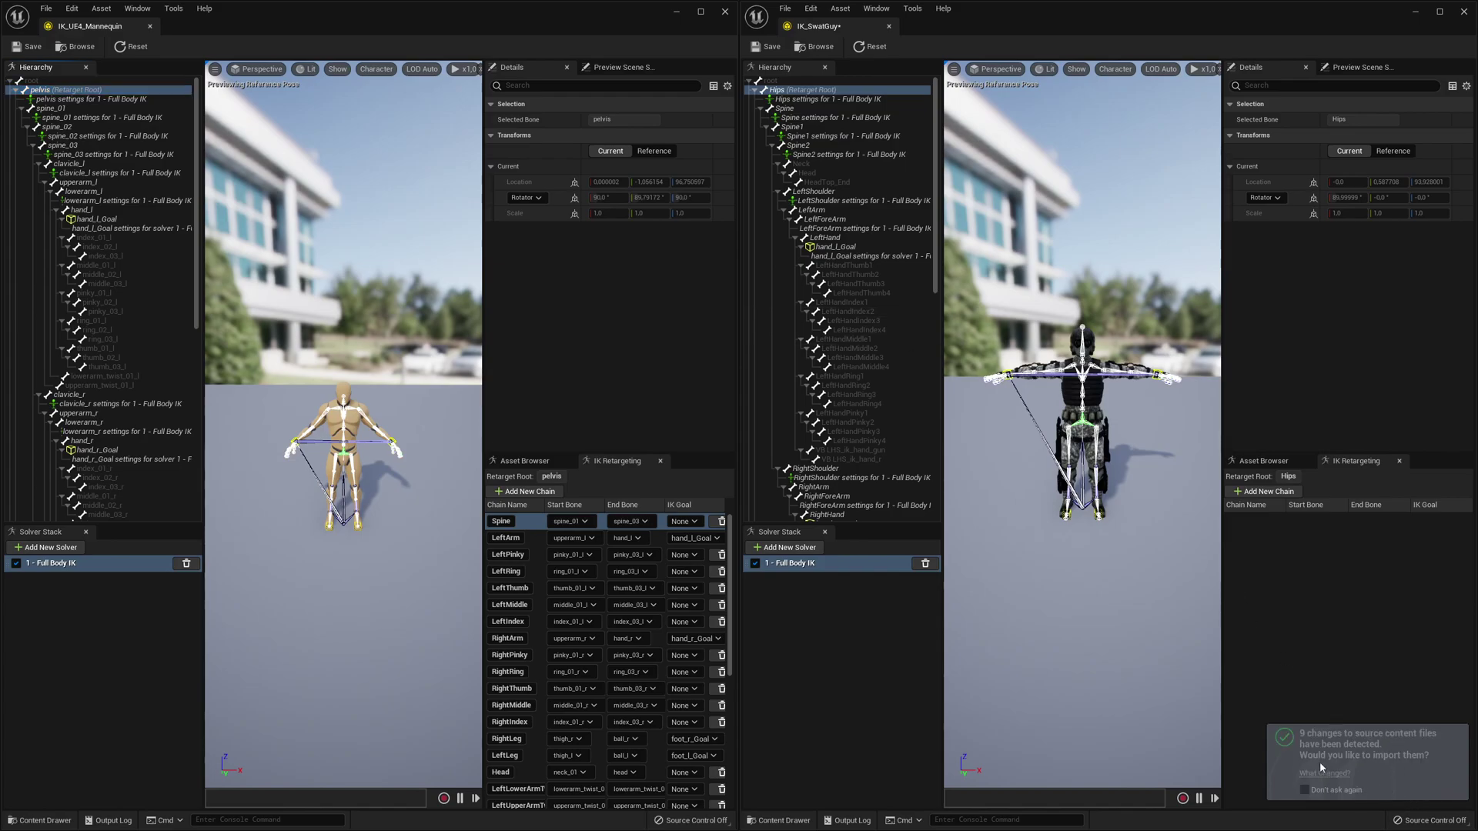
pyautogui.scroll(-10, 843, 355)
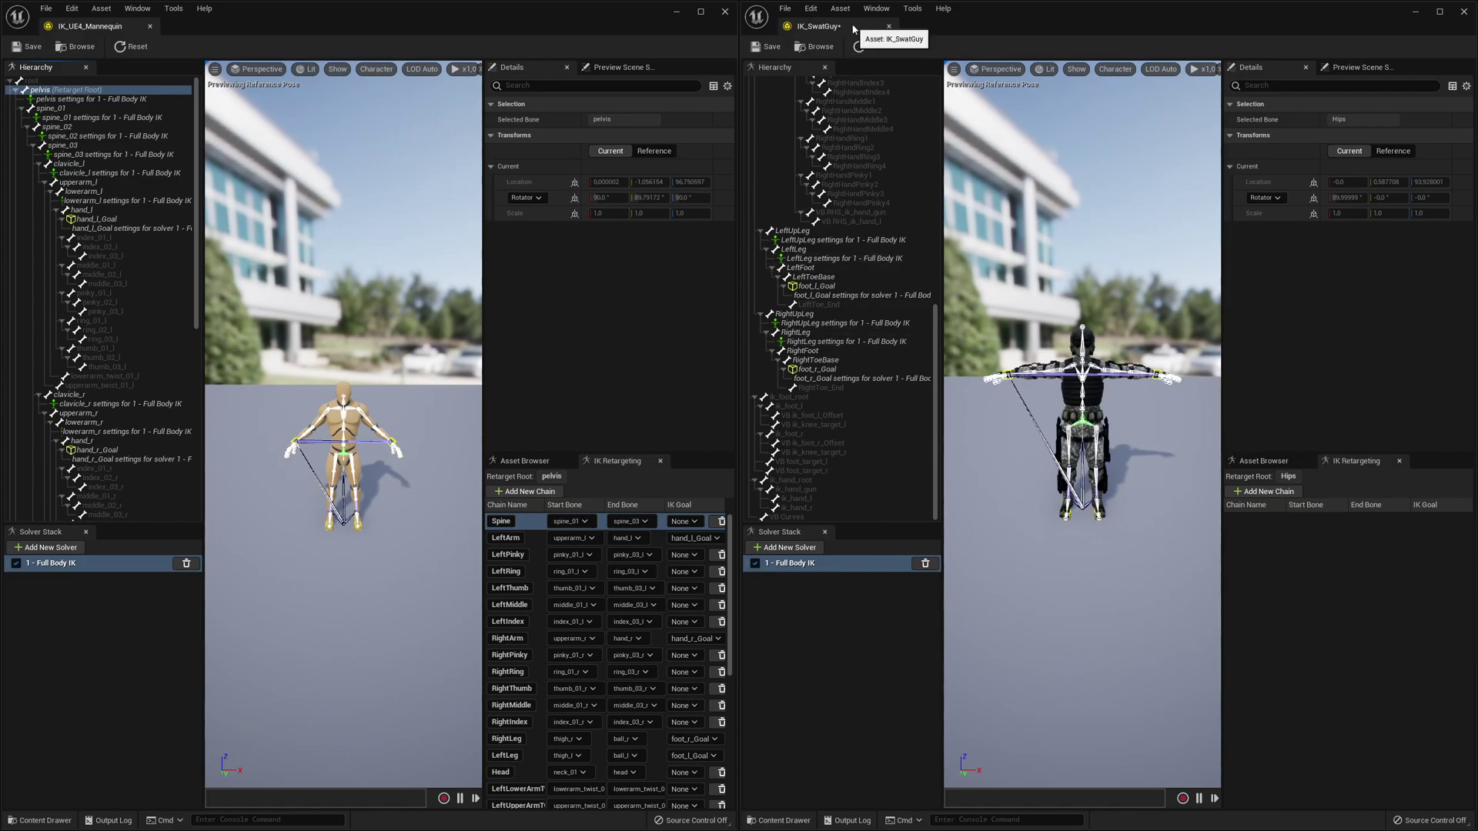
# - Close the rig editor, browse to the Mixamo_SwatGuy rigs folder and save IK_SwatGuy
pyautogui.click(889, 26)
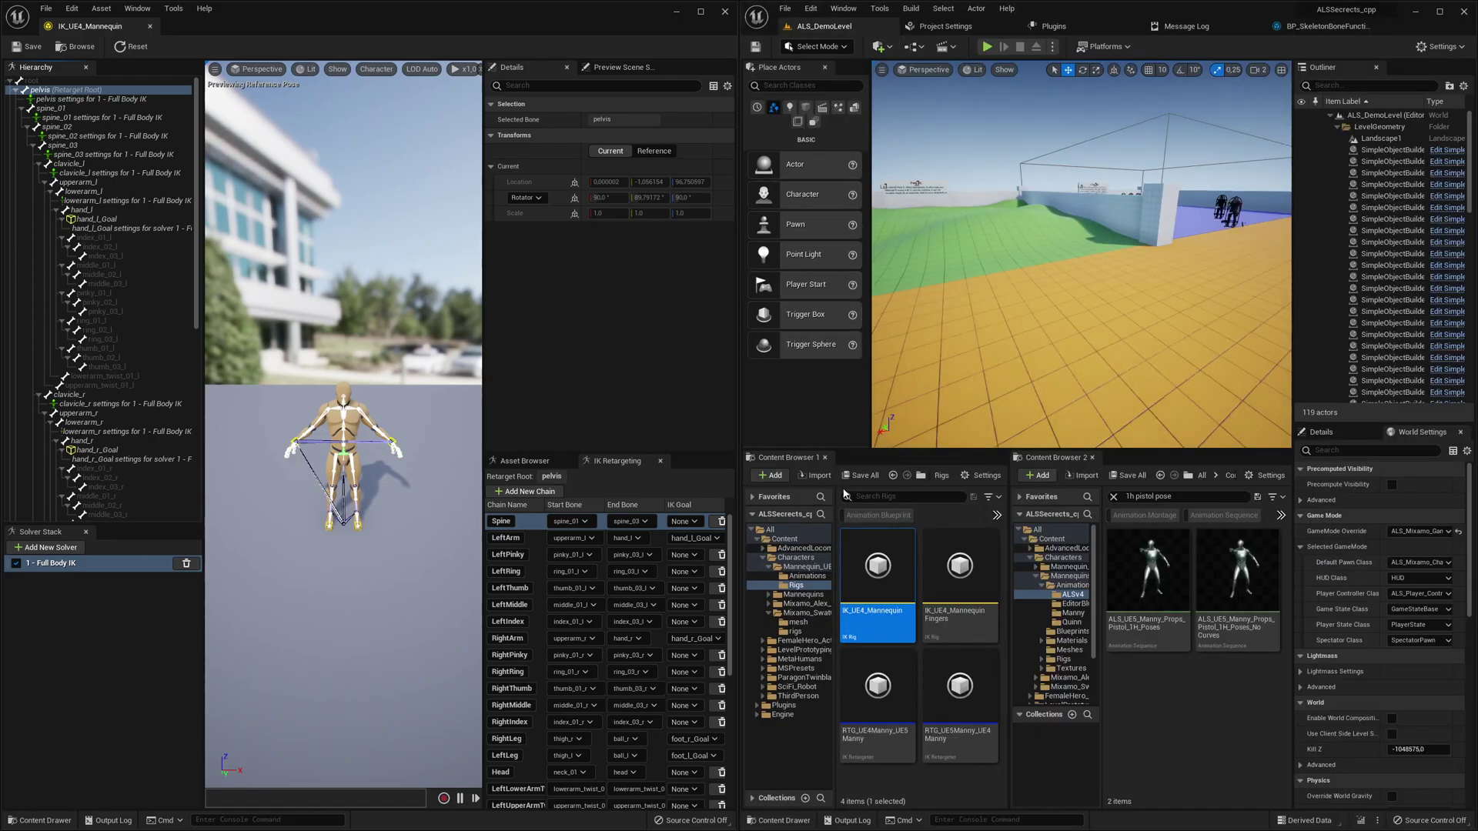
pyautogui.click(801, 612)
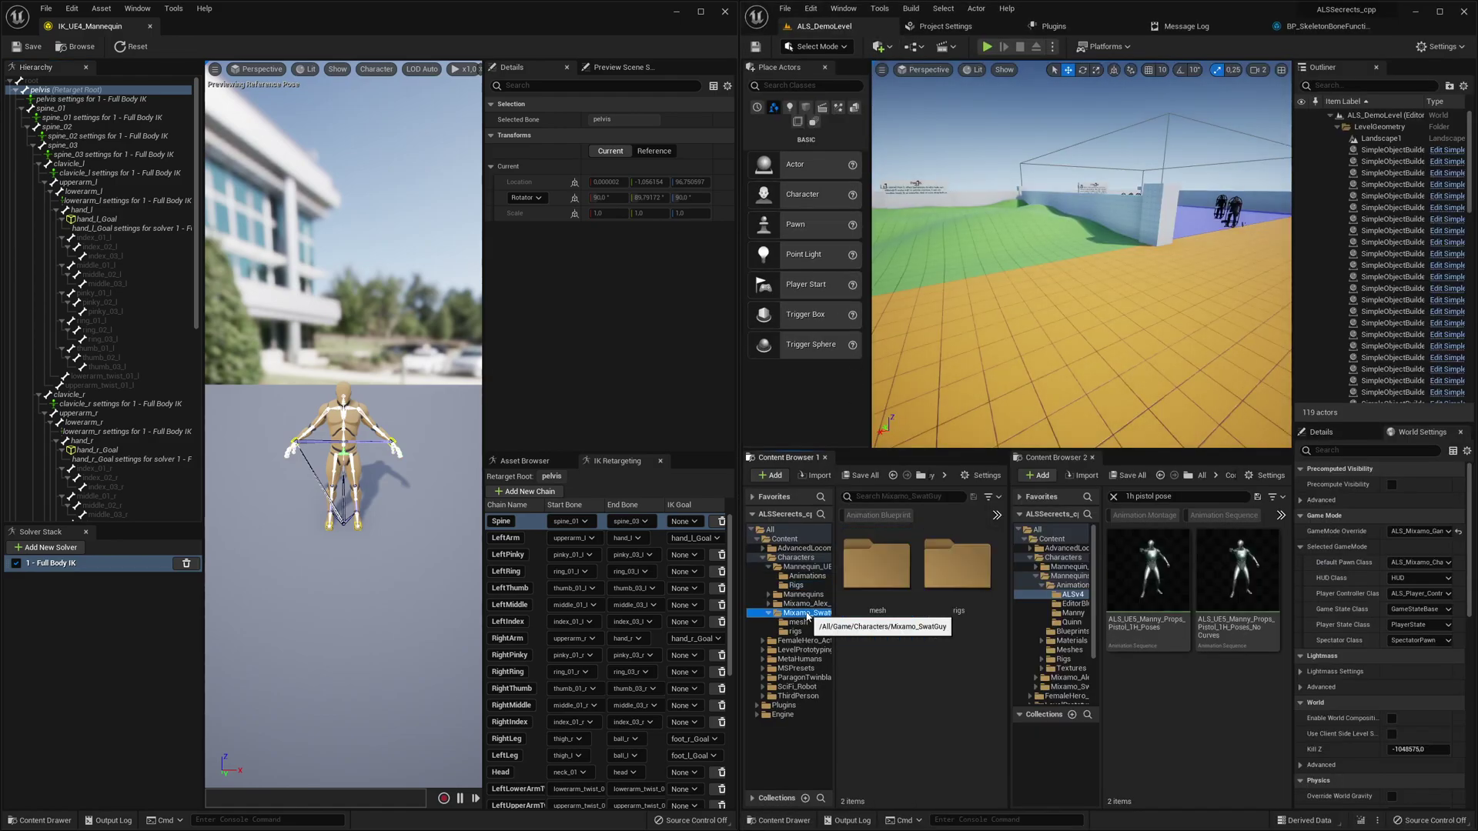
pyautogui.click(791, 632)
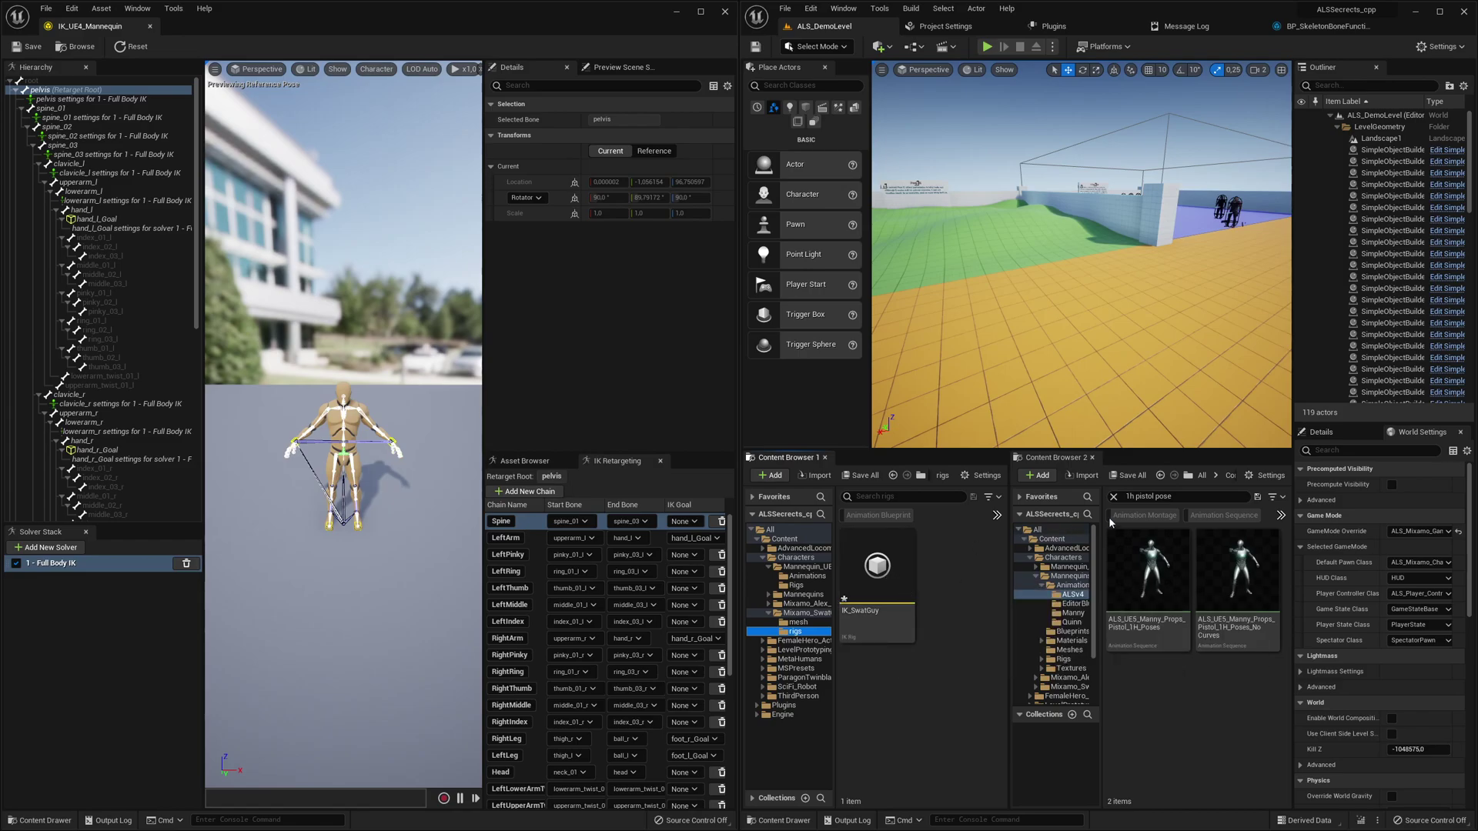
pyautogui.click(1130, 476)
pyautogui.click(829, 549)
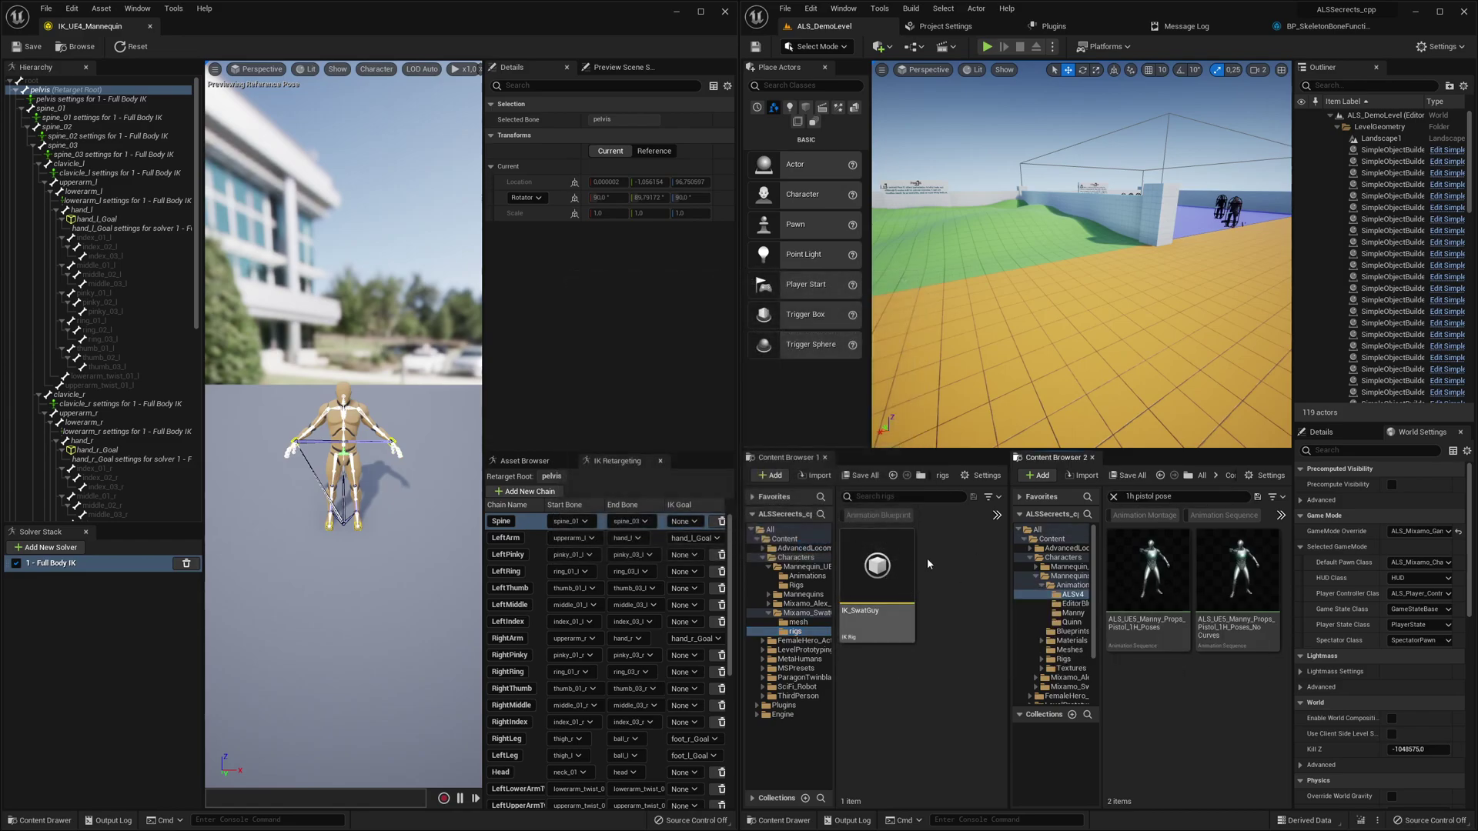
# - Add IK chains to IK_SwatGuy from DT_IKBoneChains using the Mixamo row
pyautogui.rightClick(880, 568)
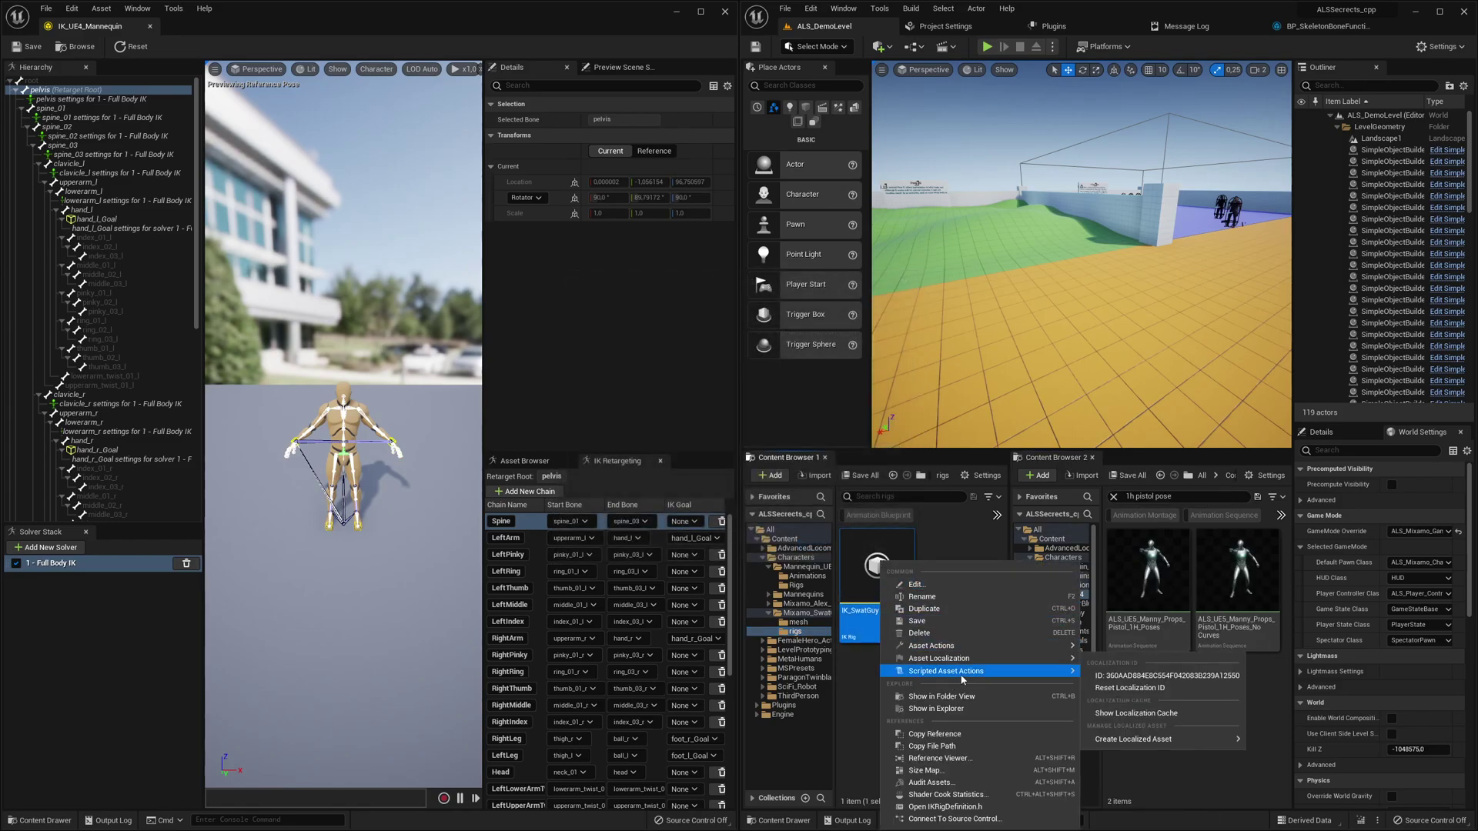
pyautogui.moveTo(993, 672)
pyautogui.moveTo(1114, 678)
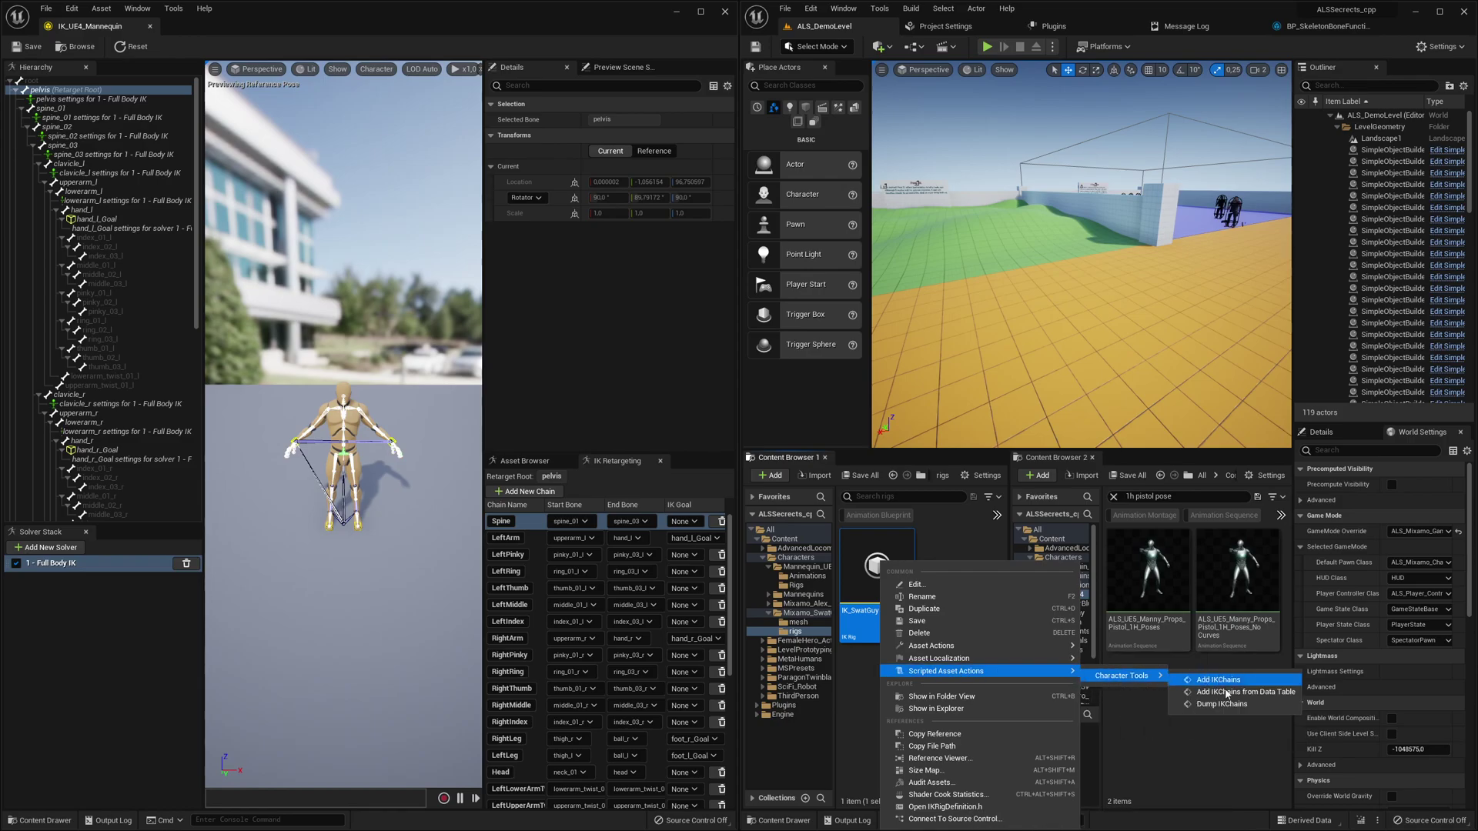
pyautogui.click(1247, 692)
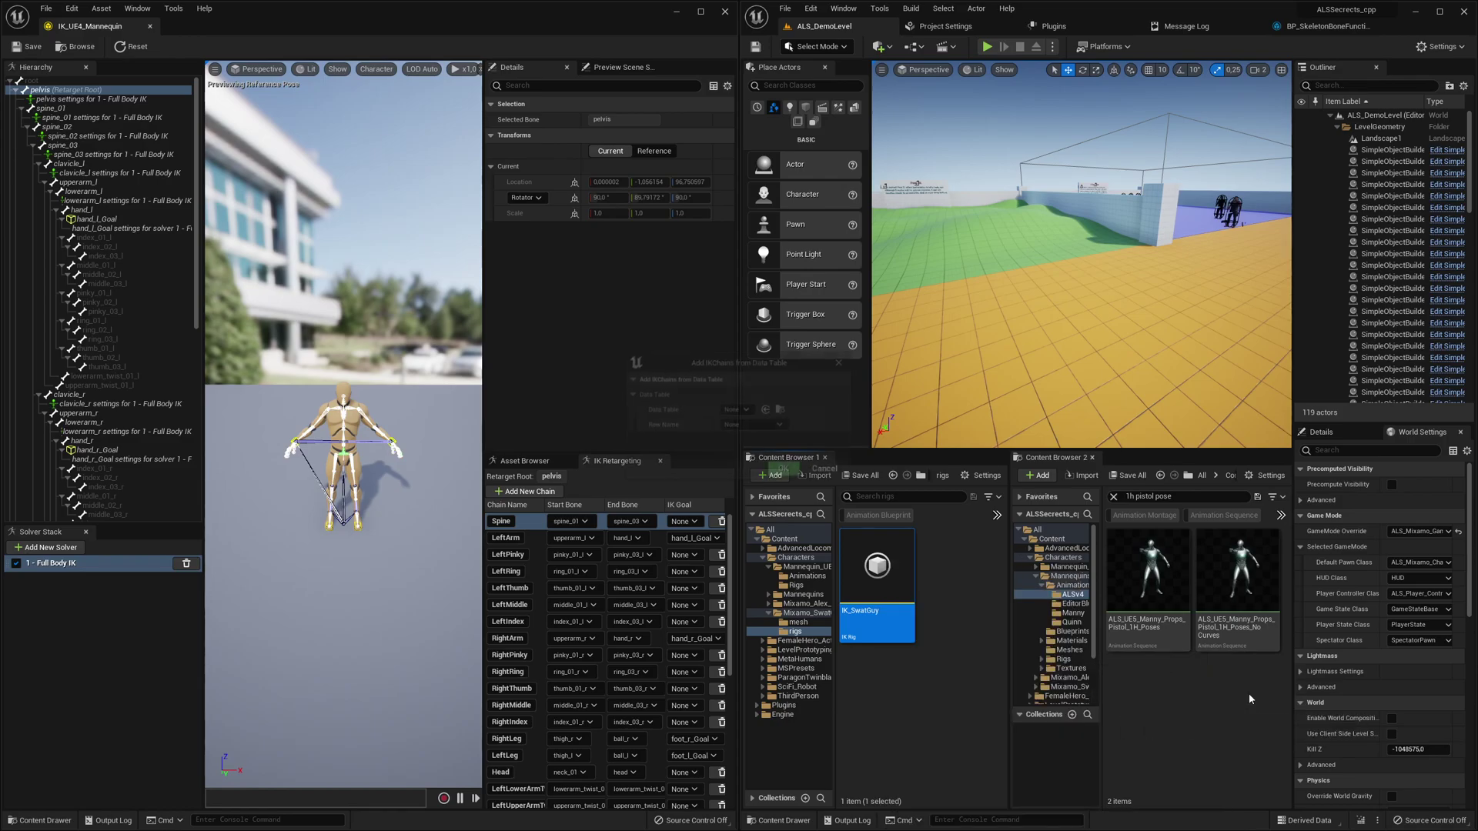
pyautogui.click(738, 411)
pyautogui.write('ikbone')
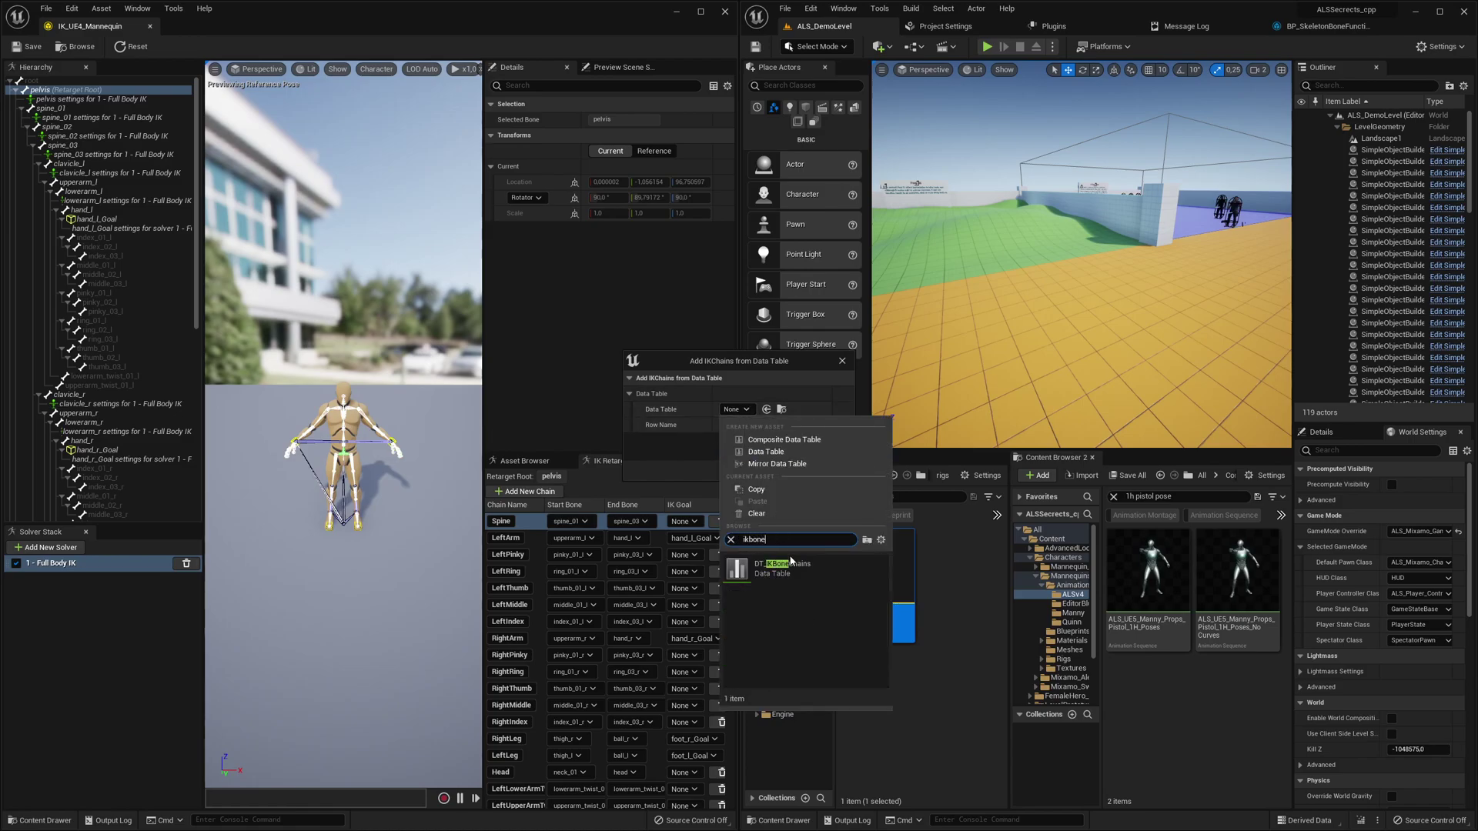
pyautogui.click(781, 568)
pyautogui.click(741, 428)
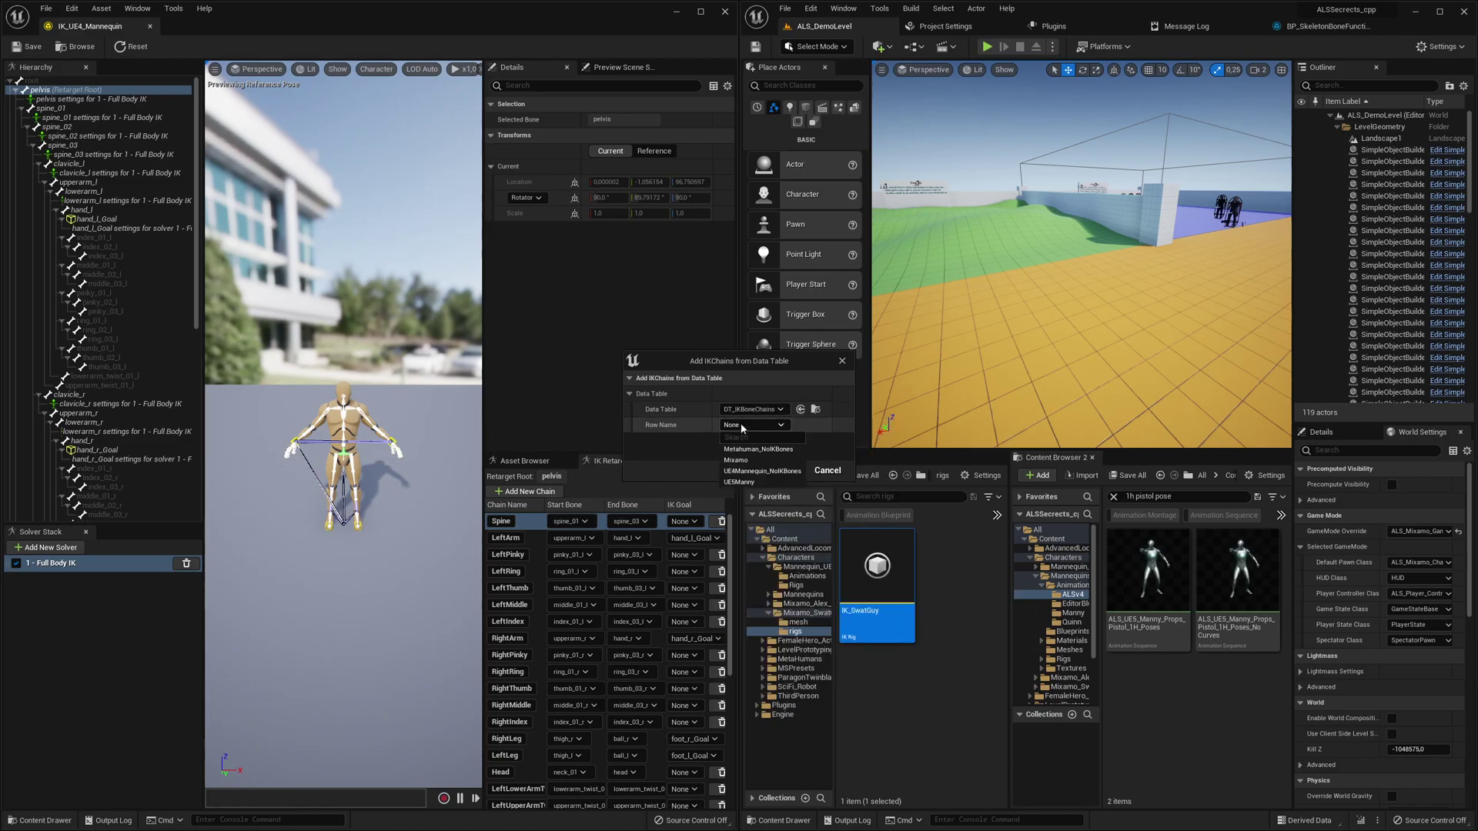
pyautogui.click(762, 461)
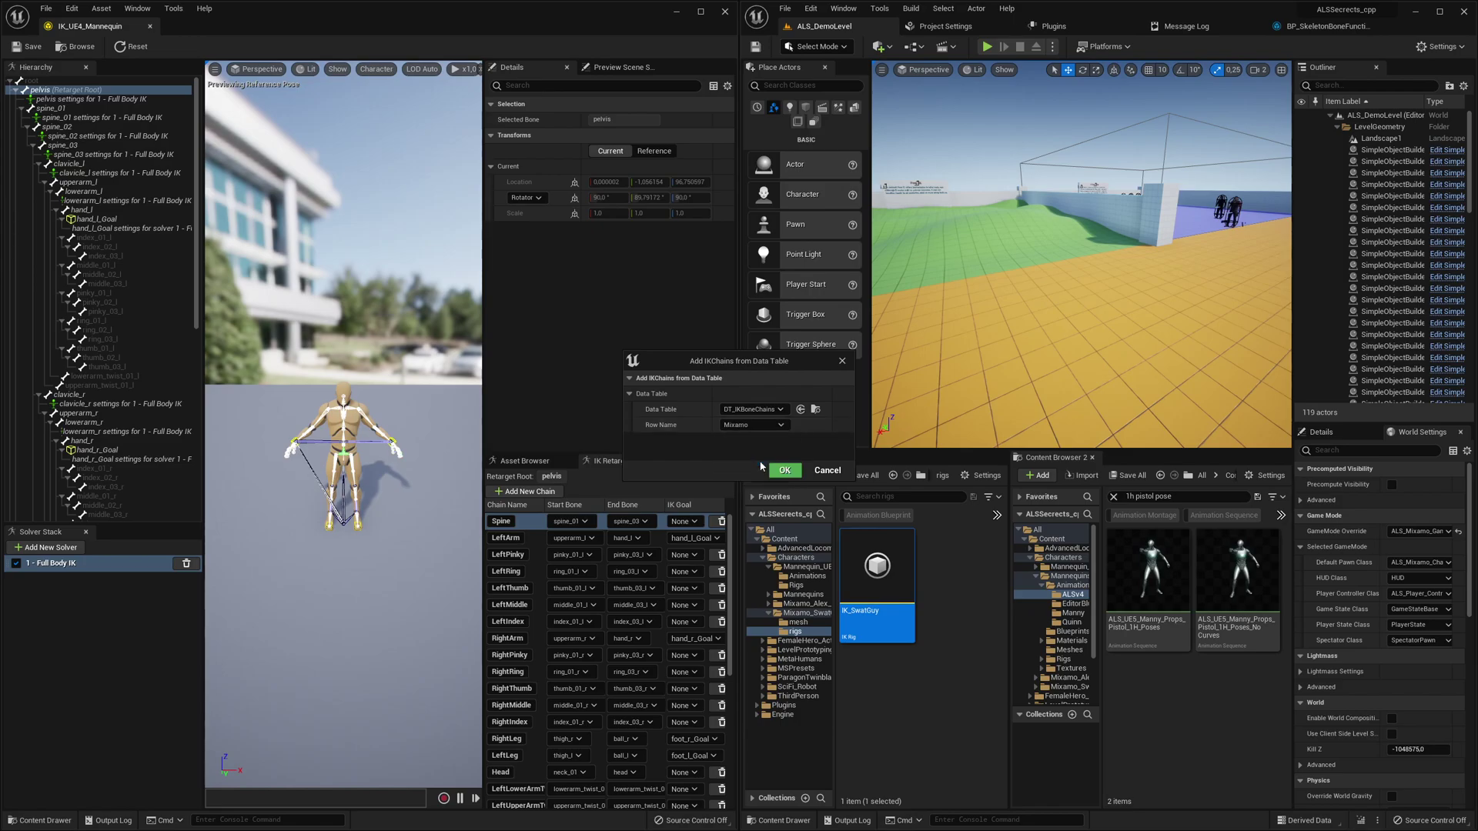
pyautogui.click(785, 470)
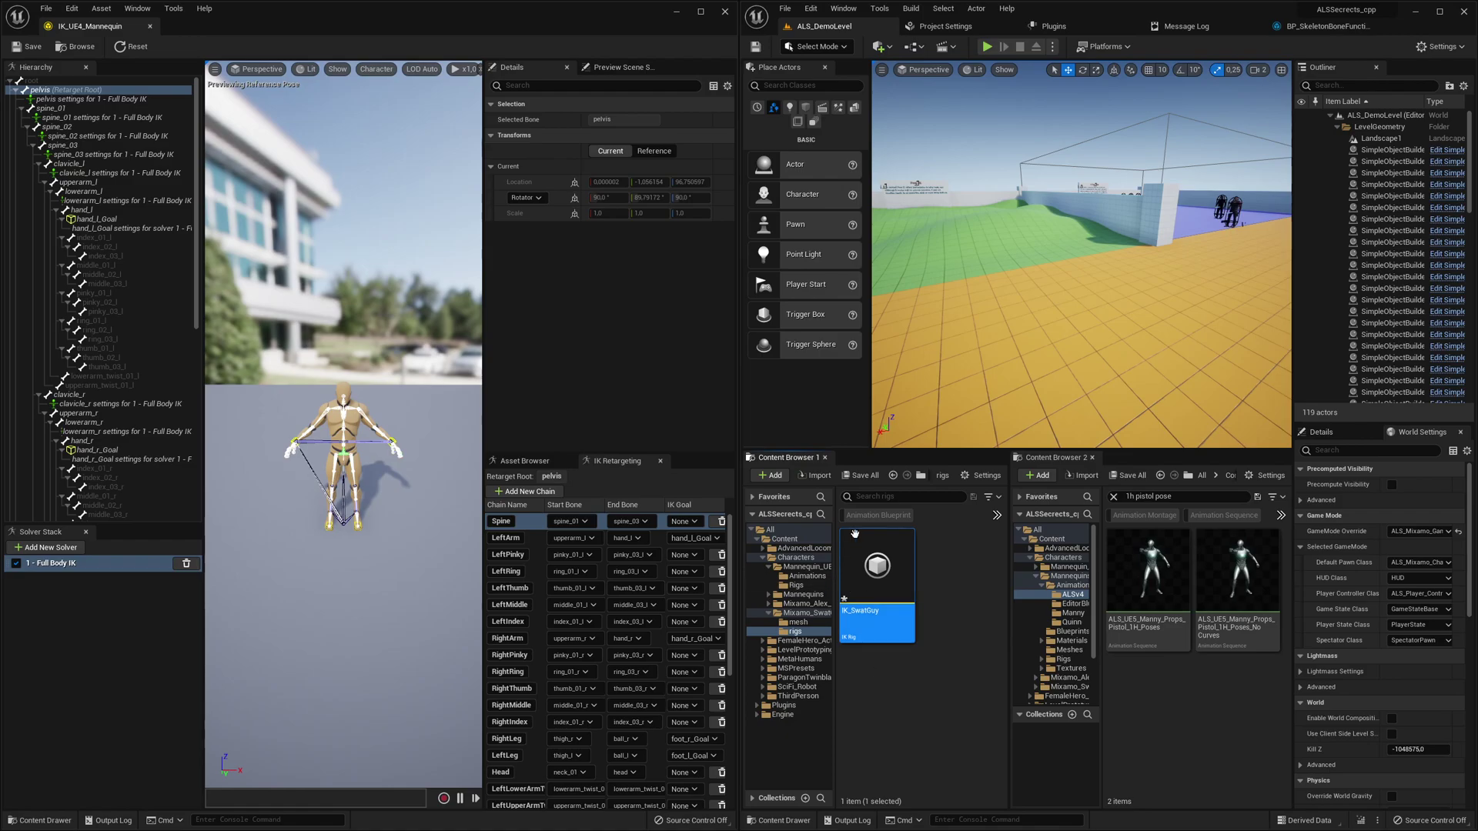
# - Open IK_SwatGuy in a separate window, review its arm and leg chain goals, and save
pyautogui.doubleClick(872, 583)
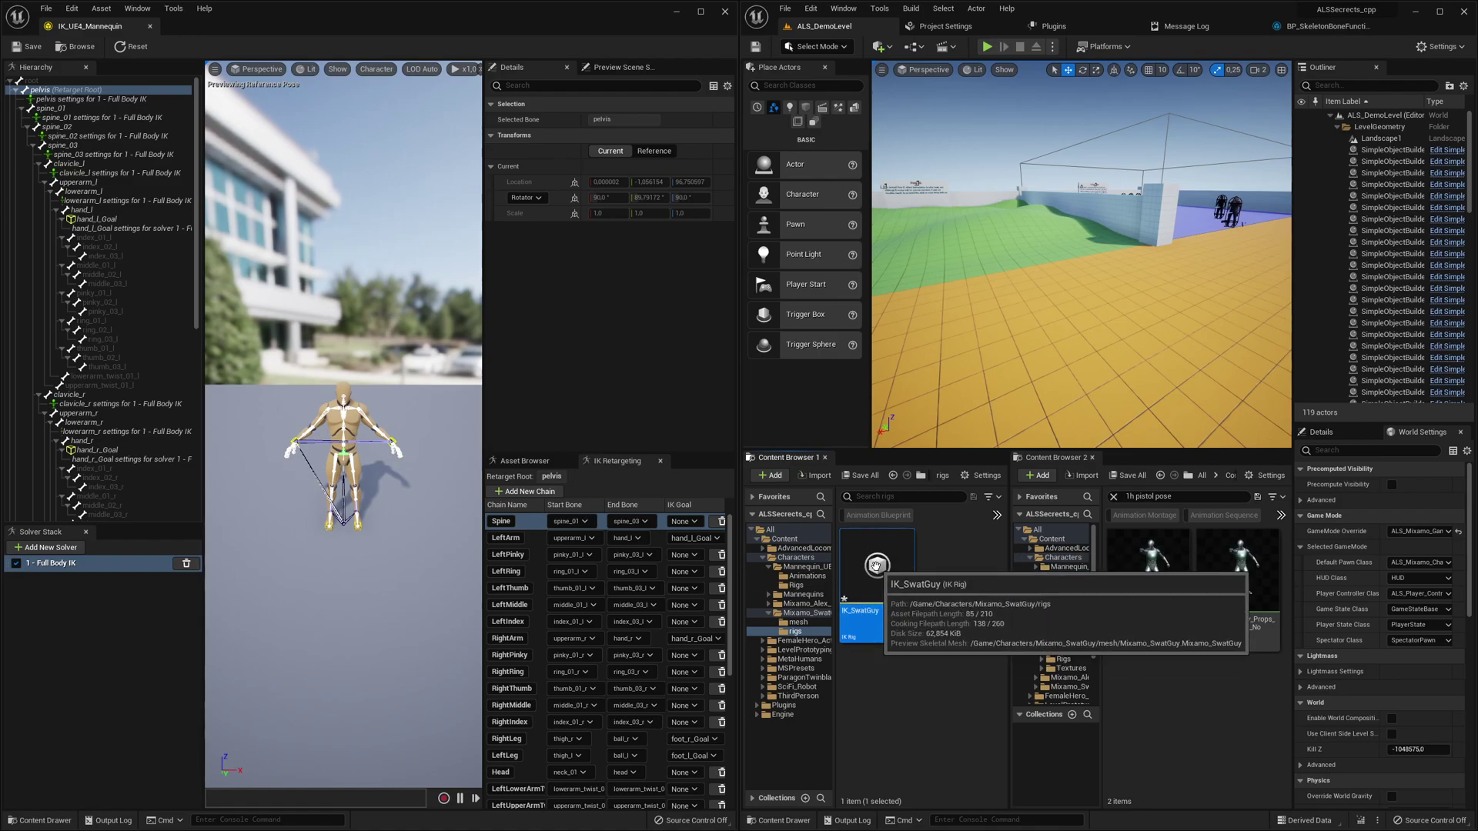
pyautogui.moveTo(199, 27); pyautogui.dragTo(1142, 343)
pyautogui.scroll(-1, 1251, 599)
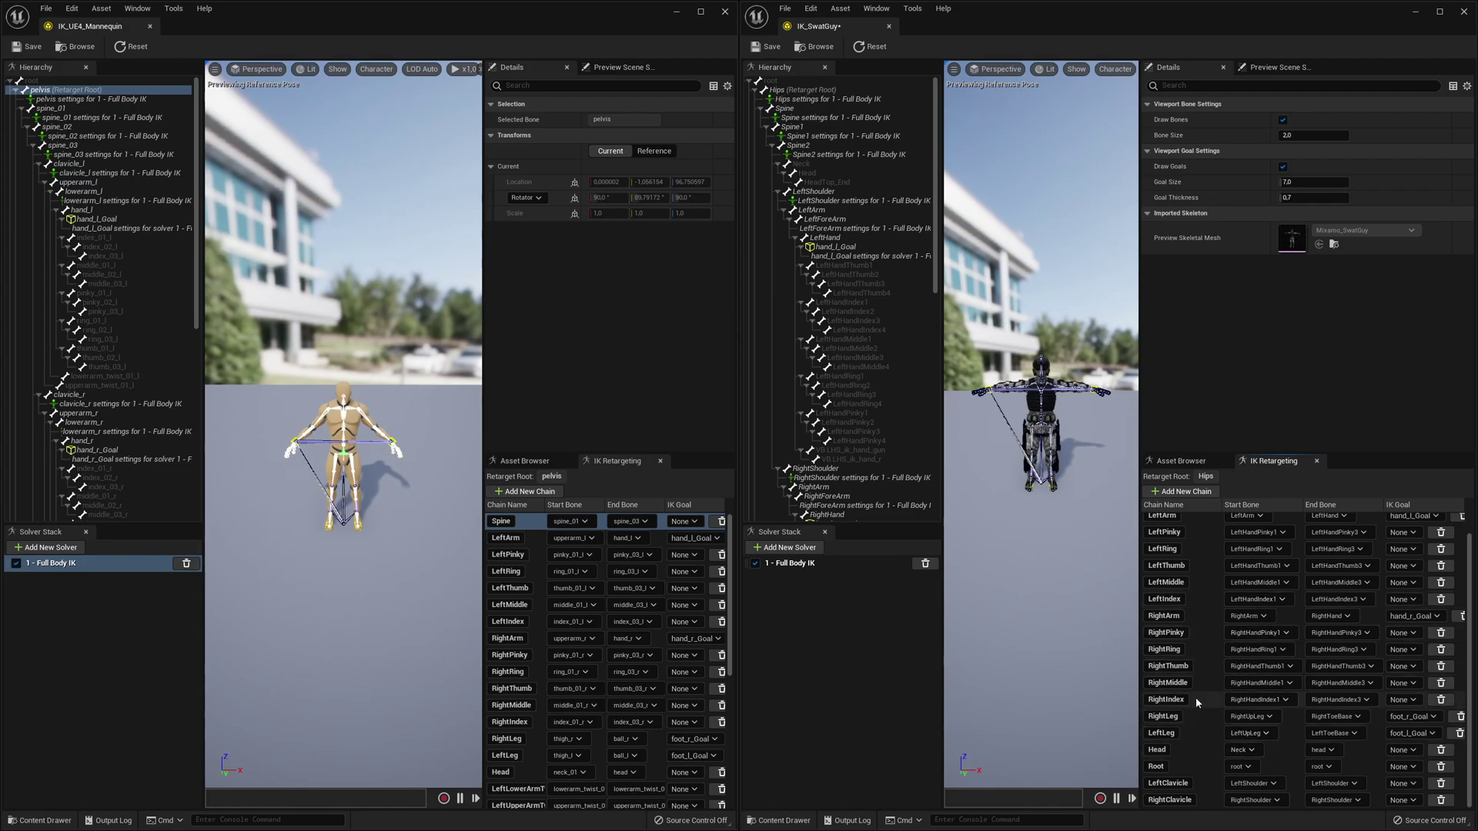
pyautogui.scroll(1, 1215, 622)
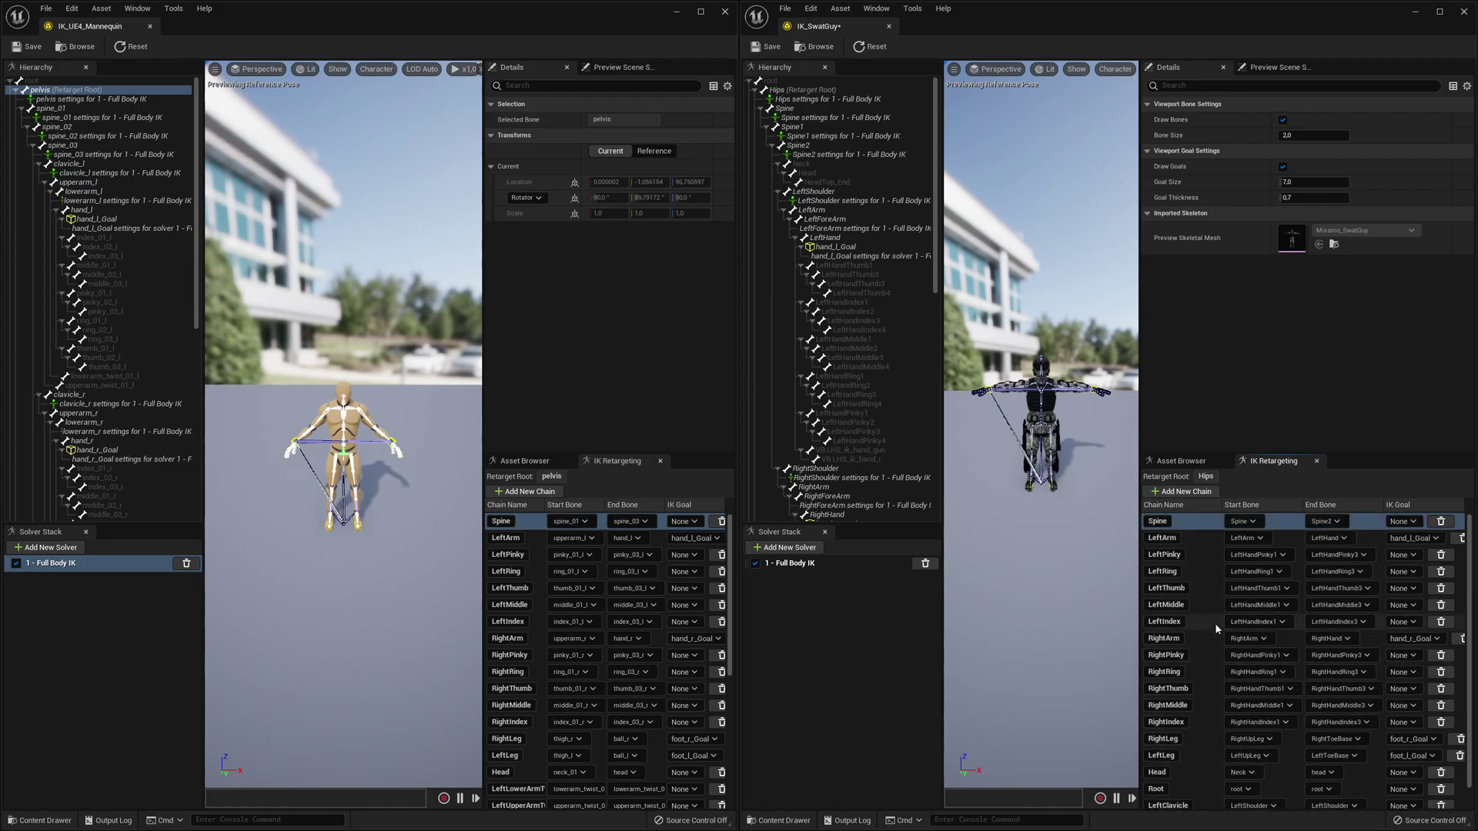
pyautogui.click(1184, 536)
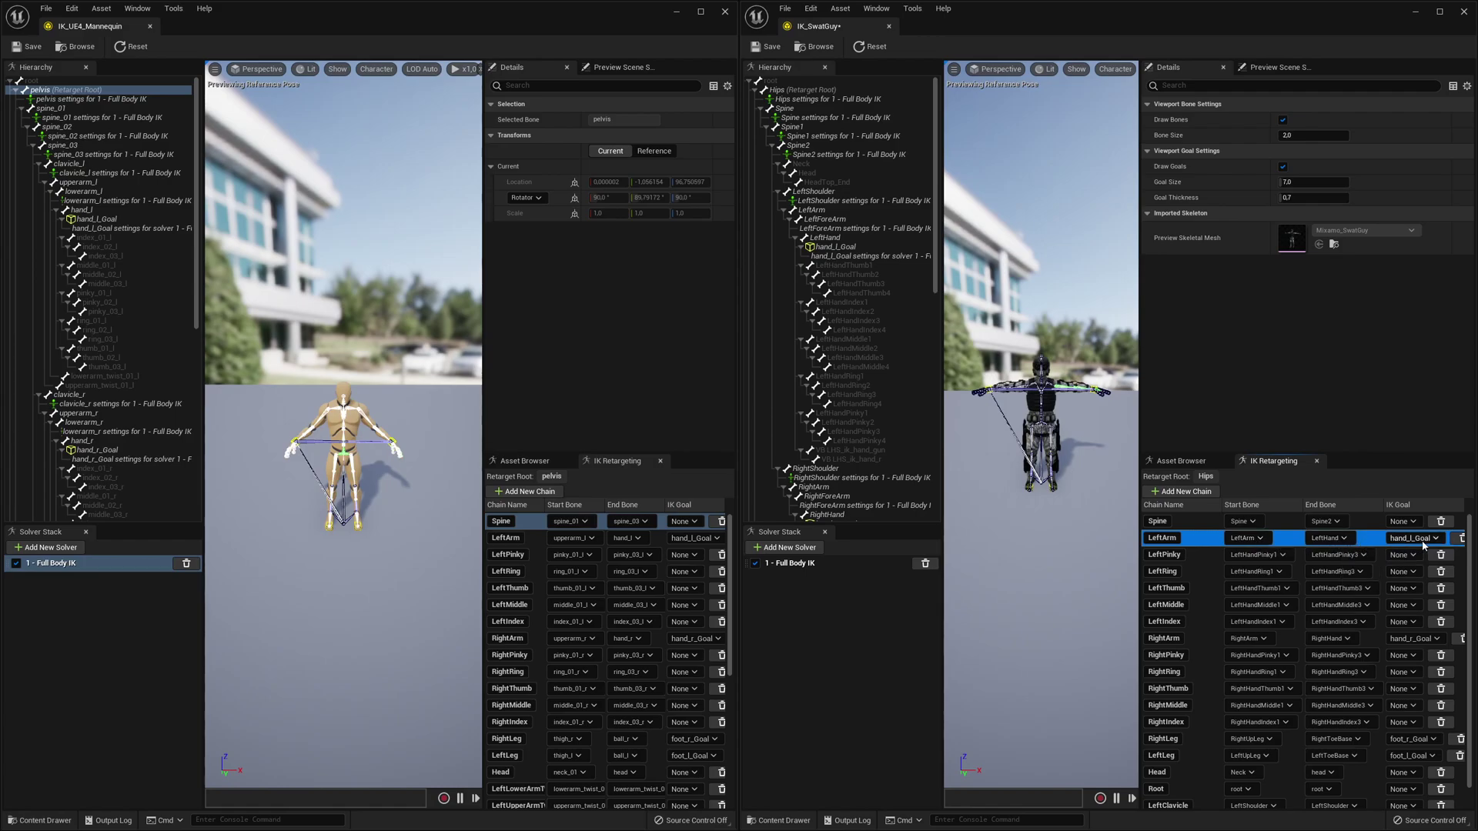
pyautogui.click(1198, 642)
pyautogui.scroll(-1, 1205, 650)
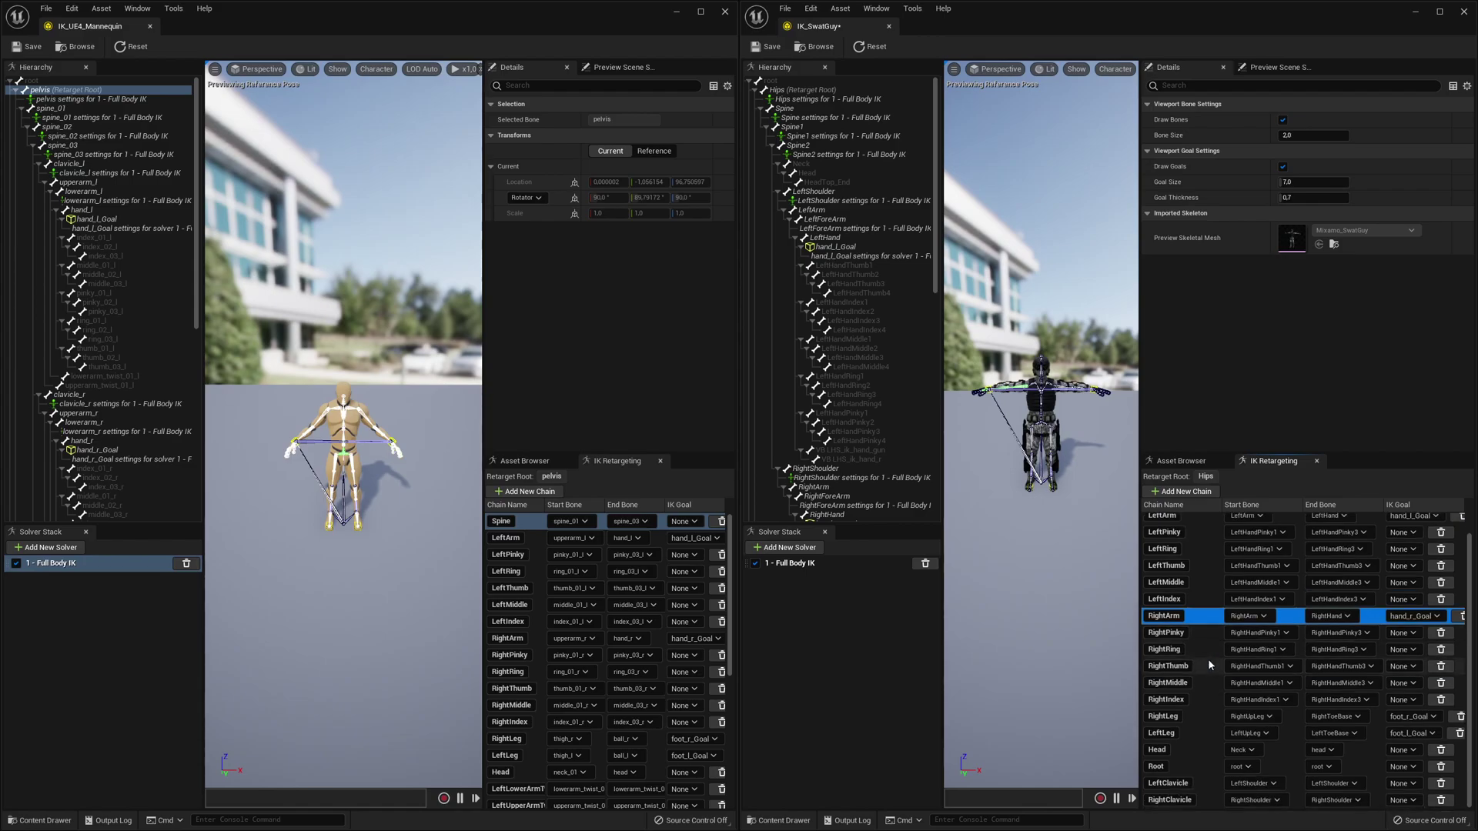
pyautogui.click(1197, 720)
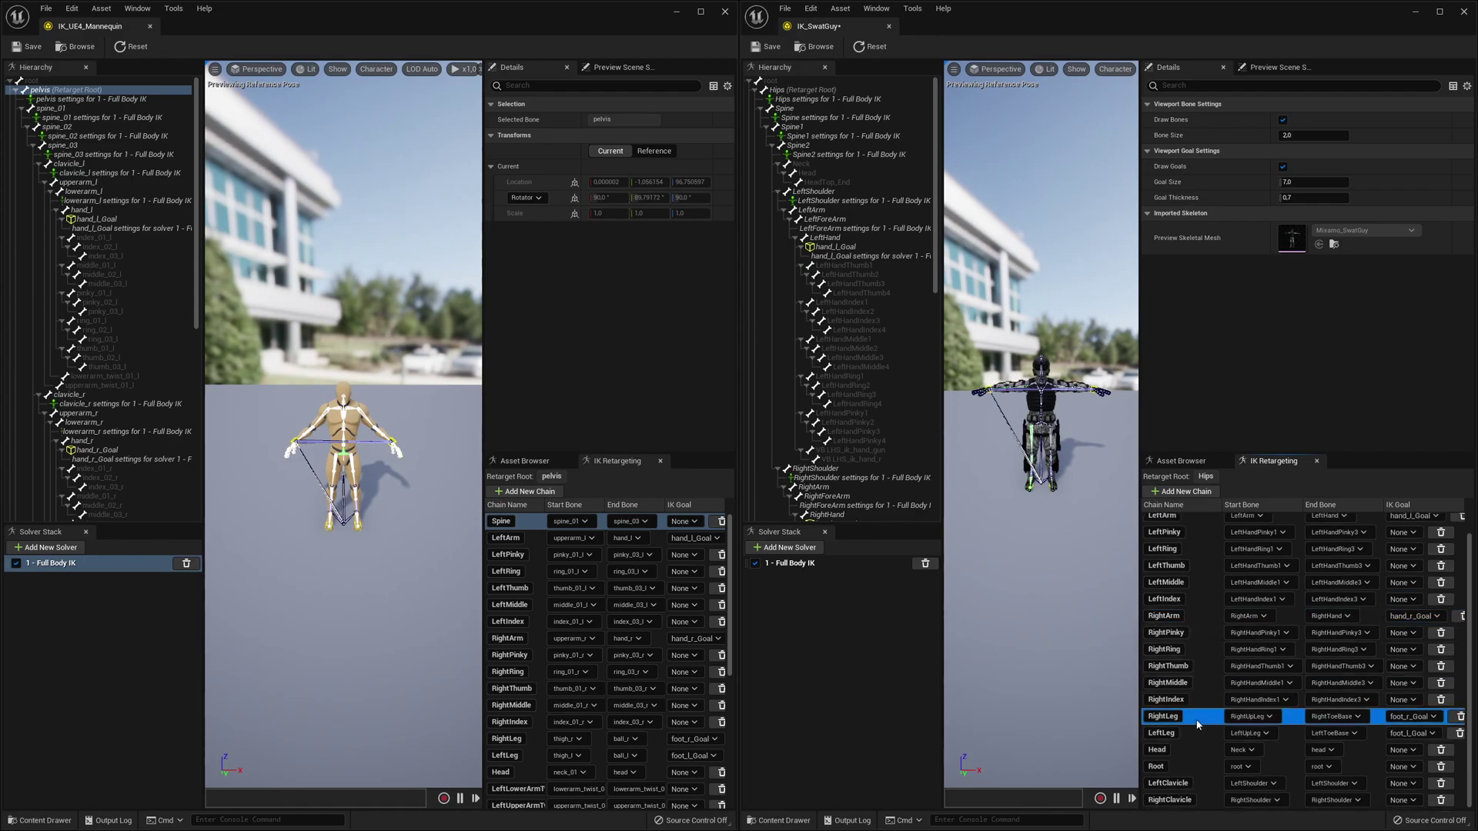
pyautogui.click(1197, 731)
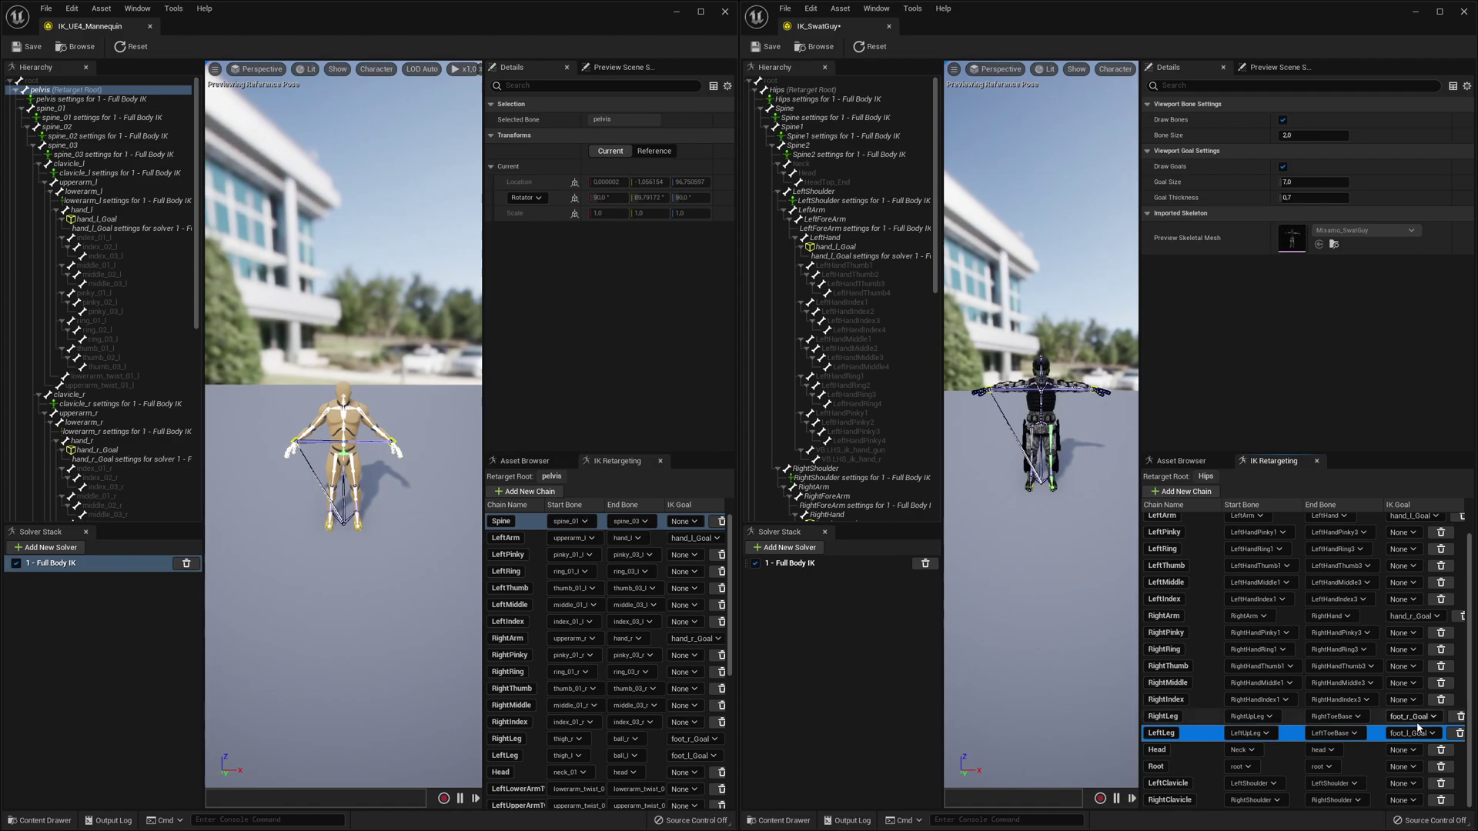
pyautogui.click(768, 48)
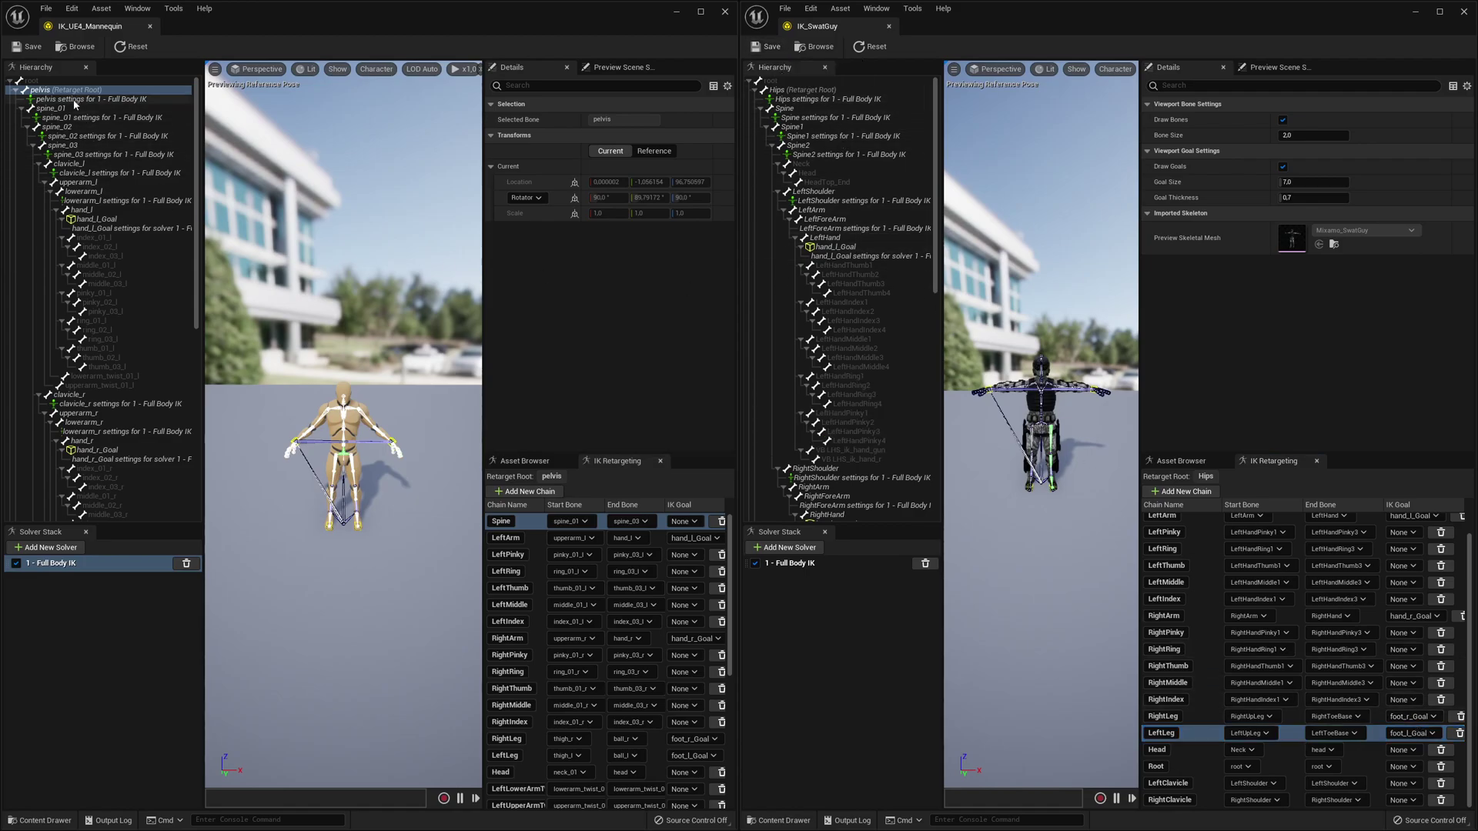
# - Set the SwatGuy Hips rotation stiffness to 1, matching the mannequin pelvis
pyautogui.click(77, 100)
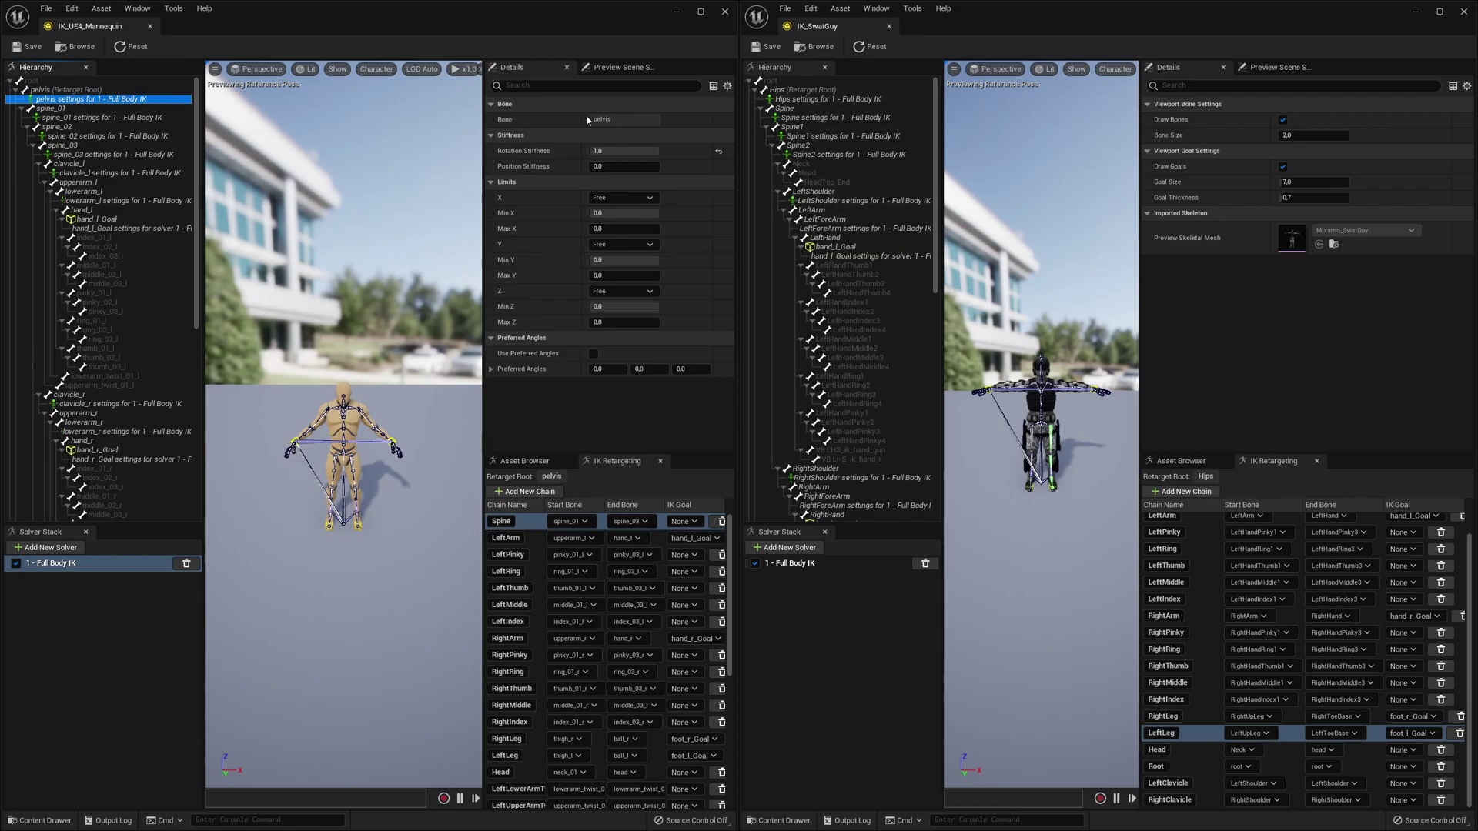
pyautogui.click(816, 99)
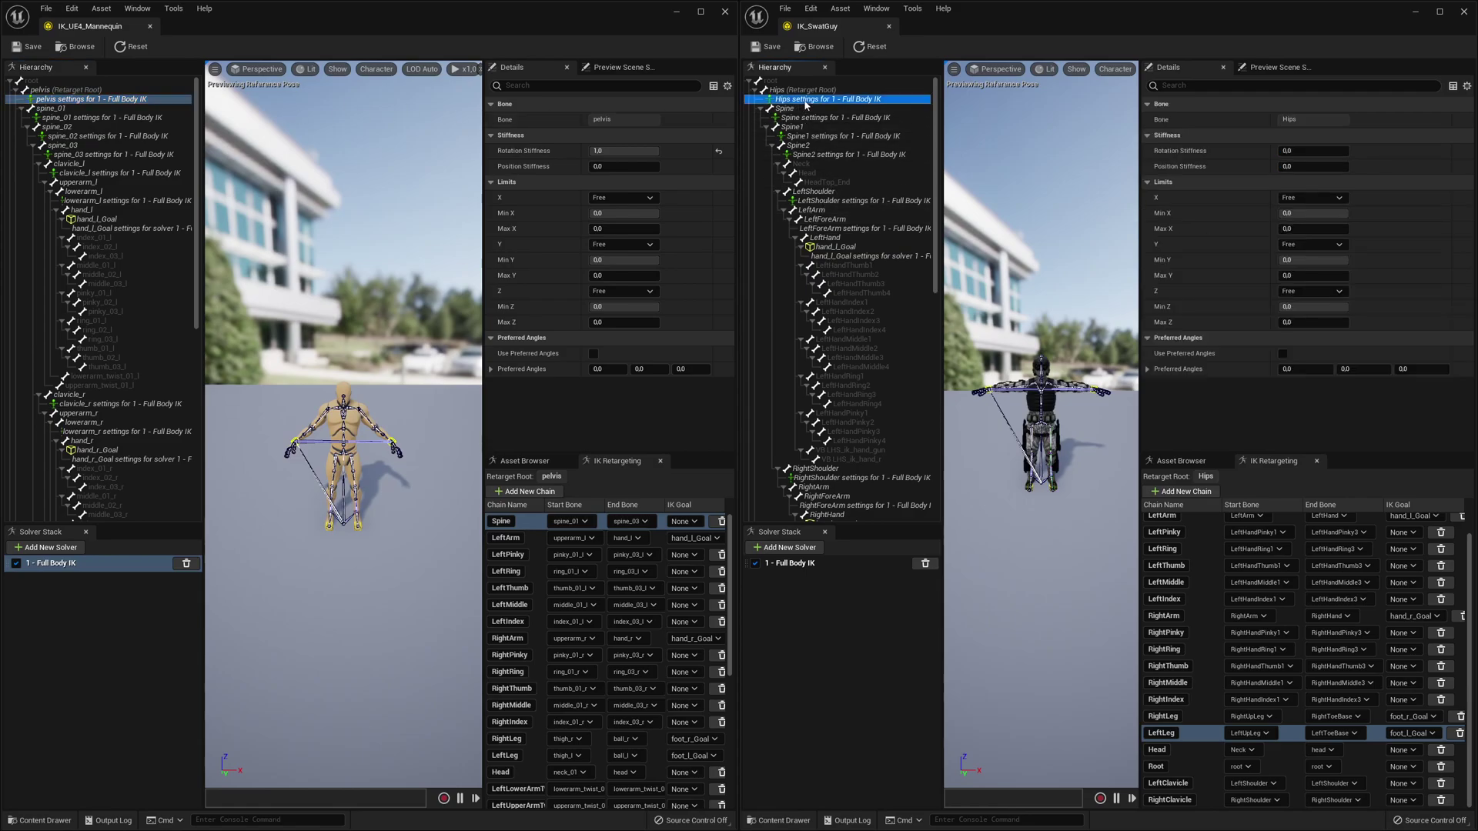
pyautogui.click(828, 567)
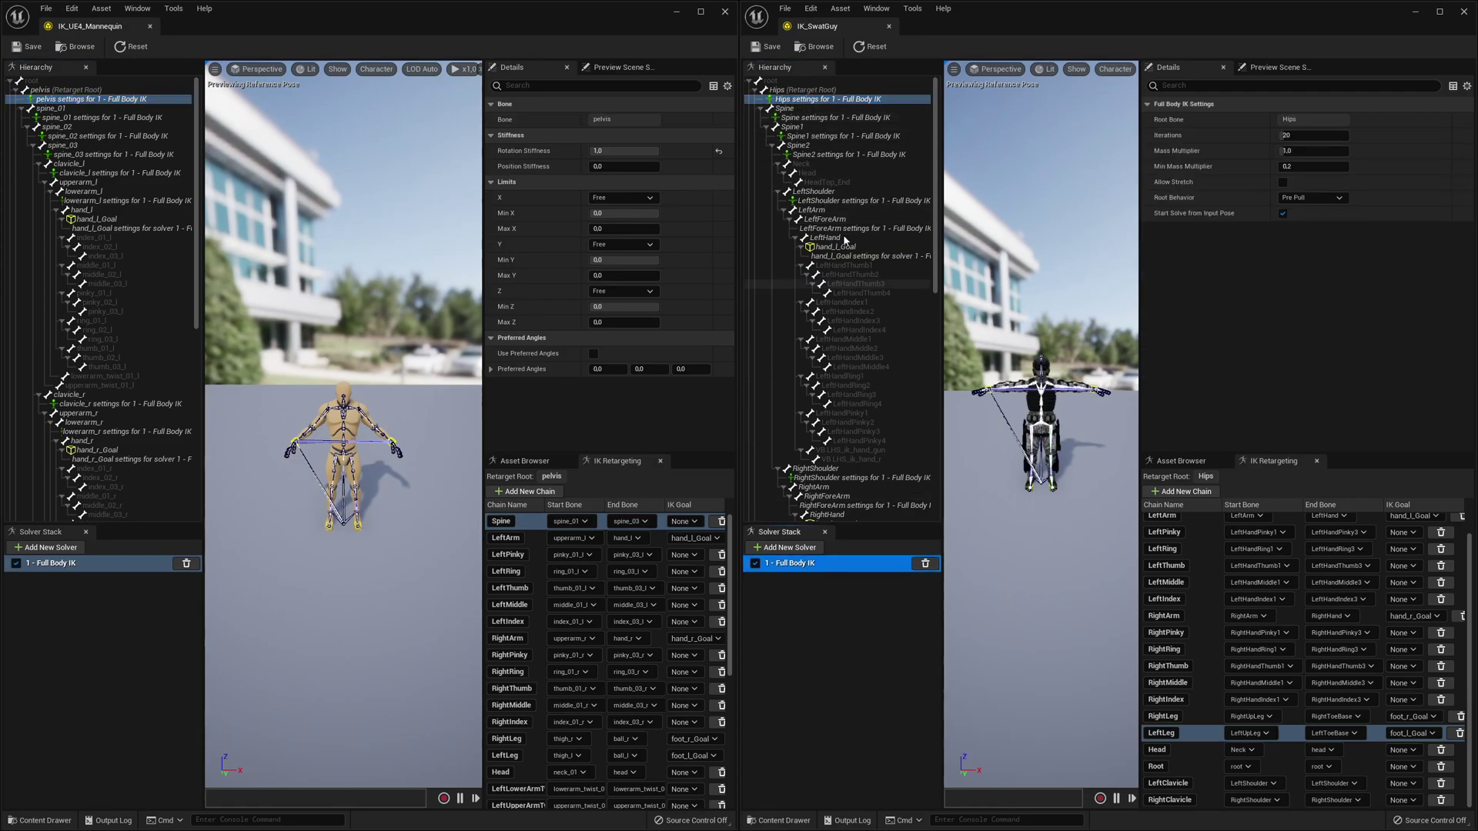
pyautogui.click(839, 100)
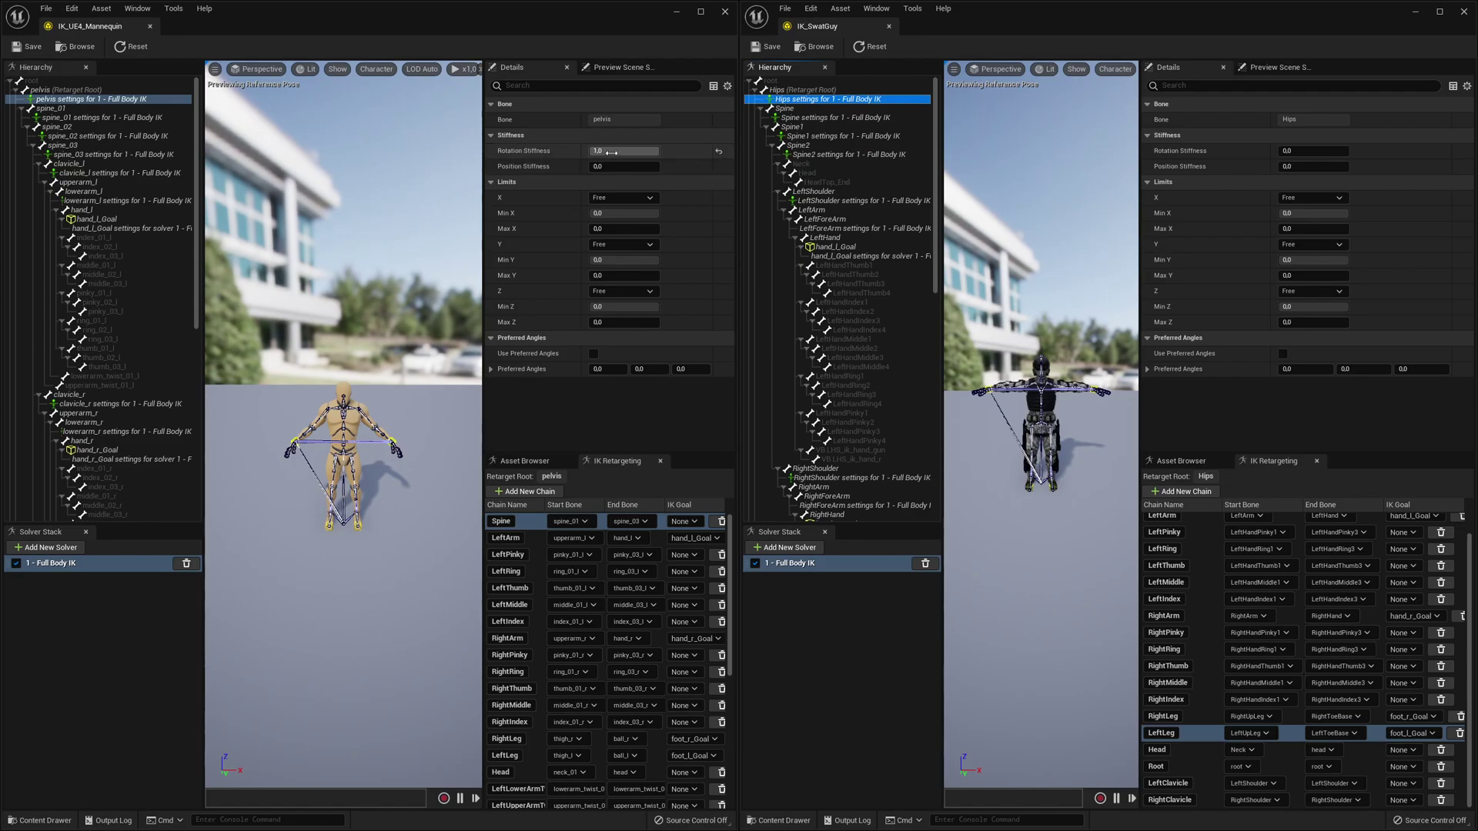
pyautogui.click(1287, 150)
pyautogui.write('1')
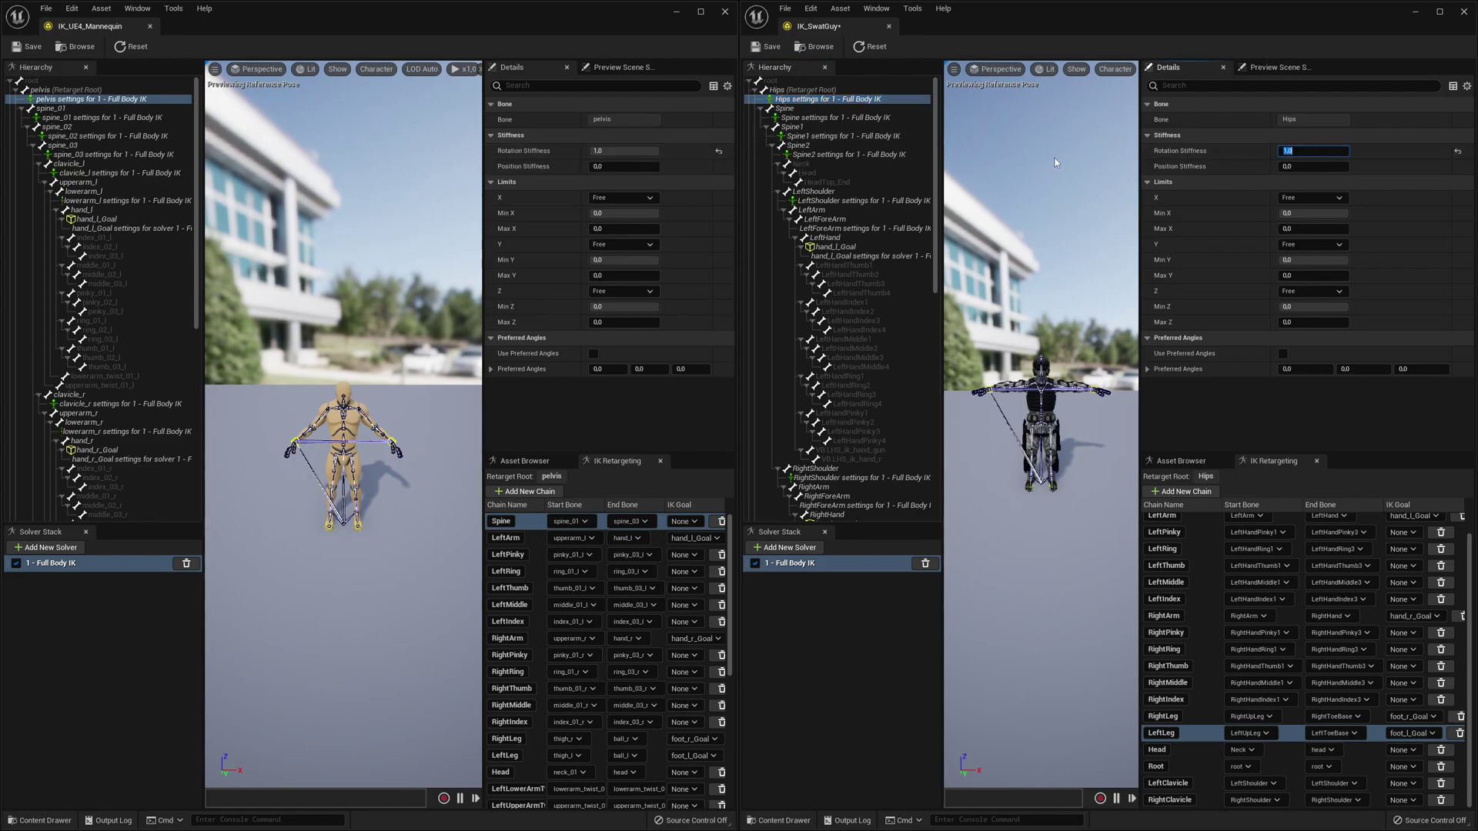
# - Copy the mannequin spine_01 stiffness 0.784 into the SwatGuy Spine bone
pyautogui.click(829, 118)
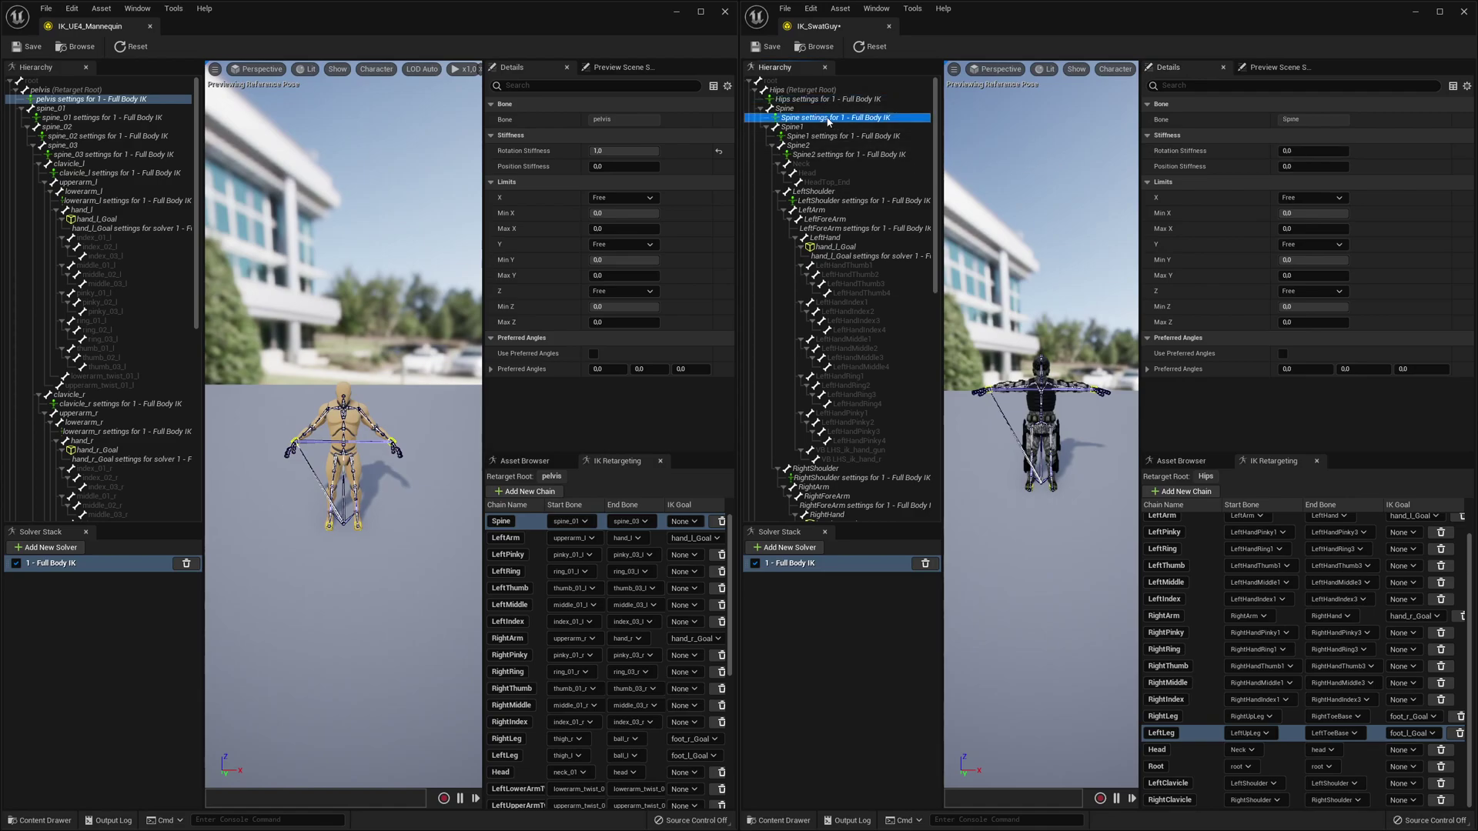
pyautogui.click(100, 117)
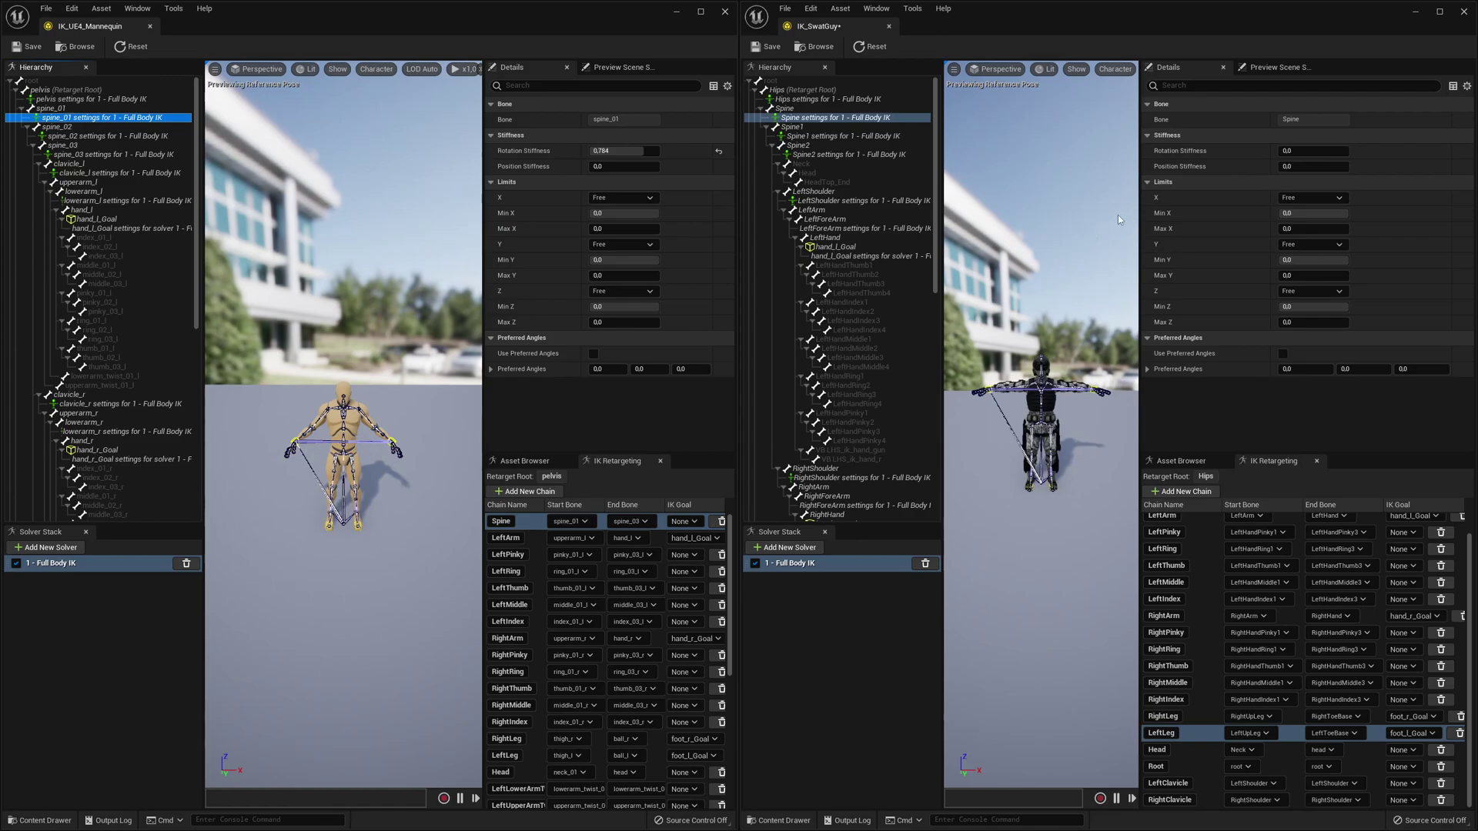
pyautogui.click(626, 151)
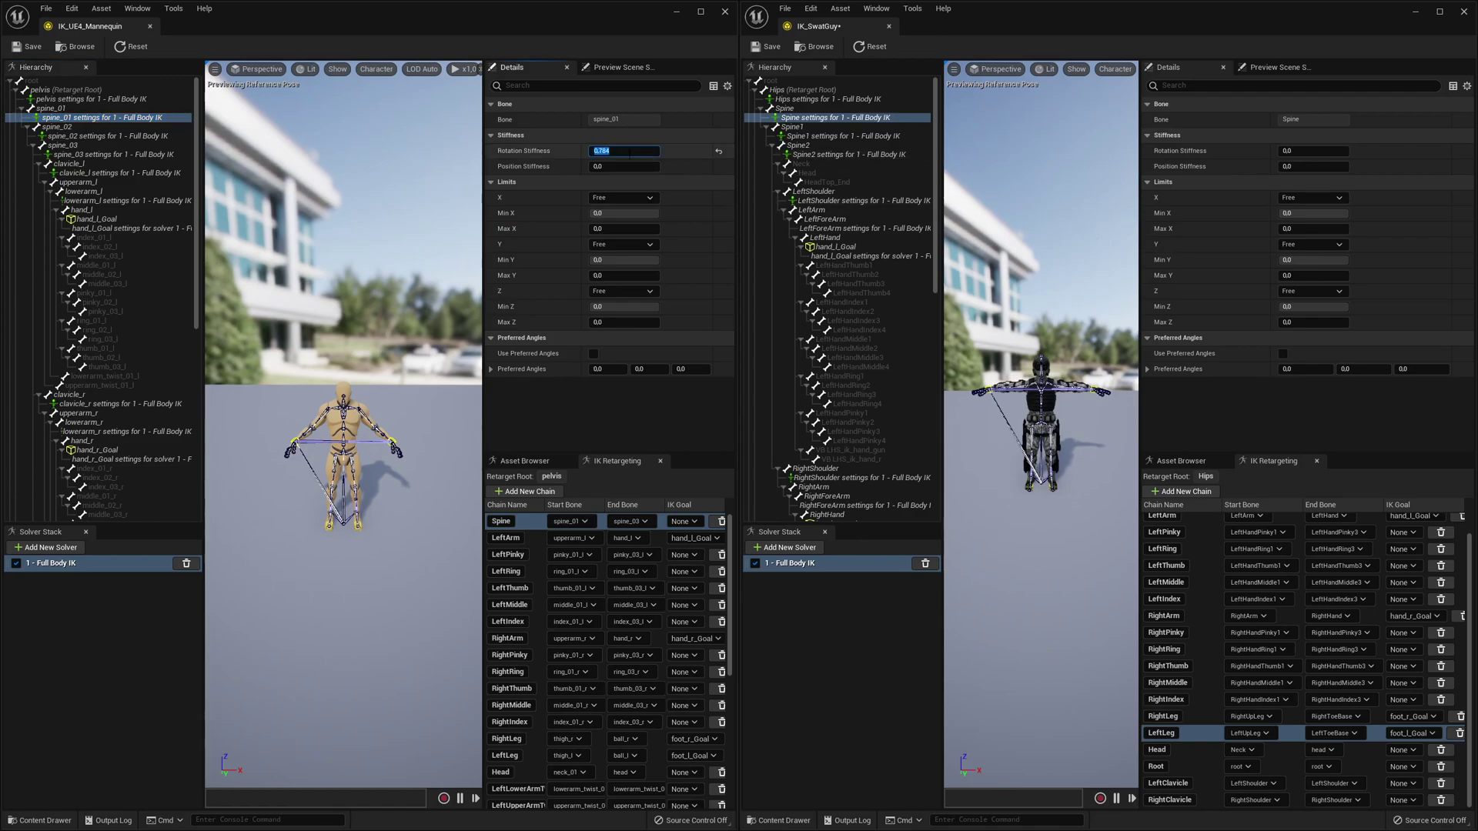
pyautogui.hotkey('ctrl', 'c')
pyautogui.click(1313, 151)
pyautogui.hotkey('ctrl', 'v')
# - Set the SwatGuy Spine1 rotation stiffness to 0.928, matching mannequin spine_02
pyautogui.click(843, 137)
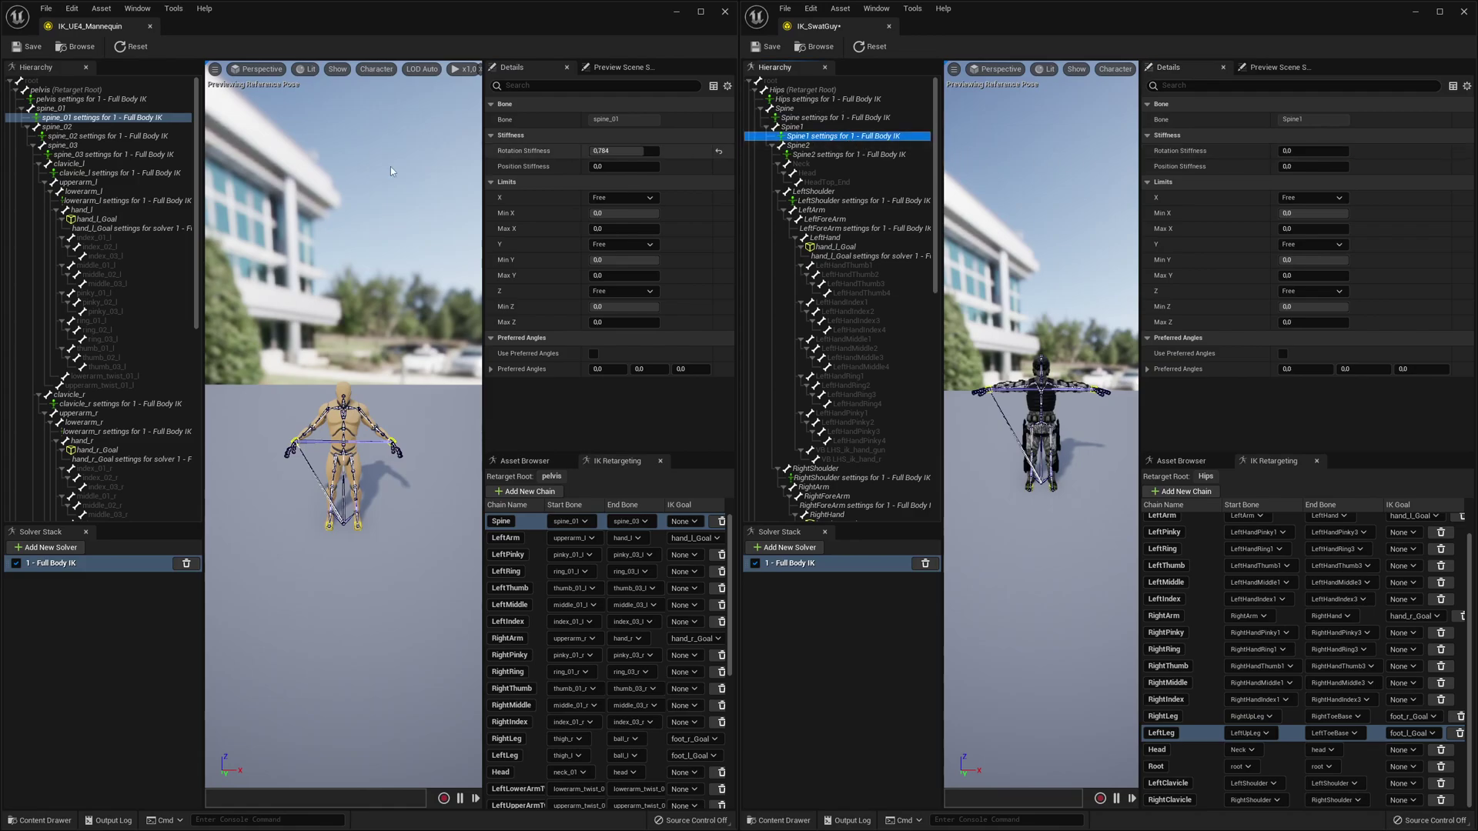
pyautogui.click(108, 136)
pyautogui.click(651, 151)
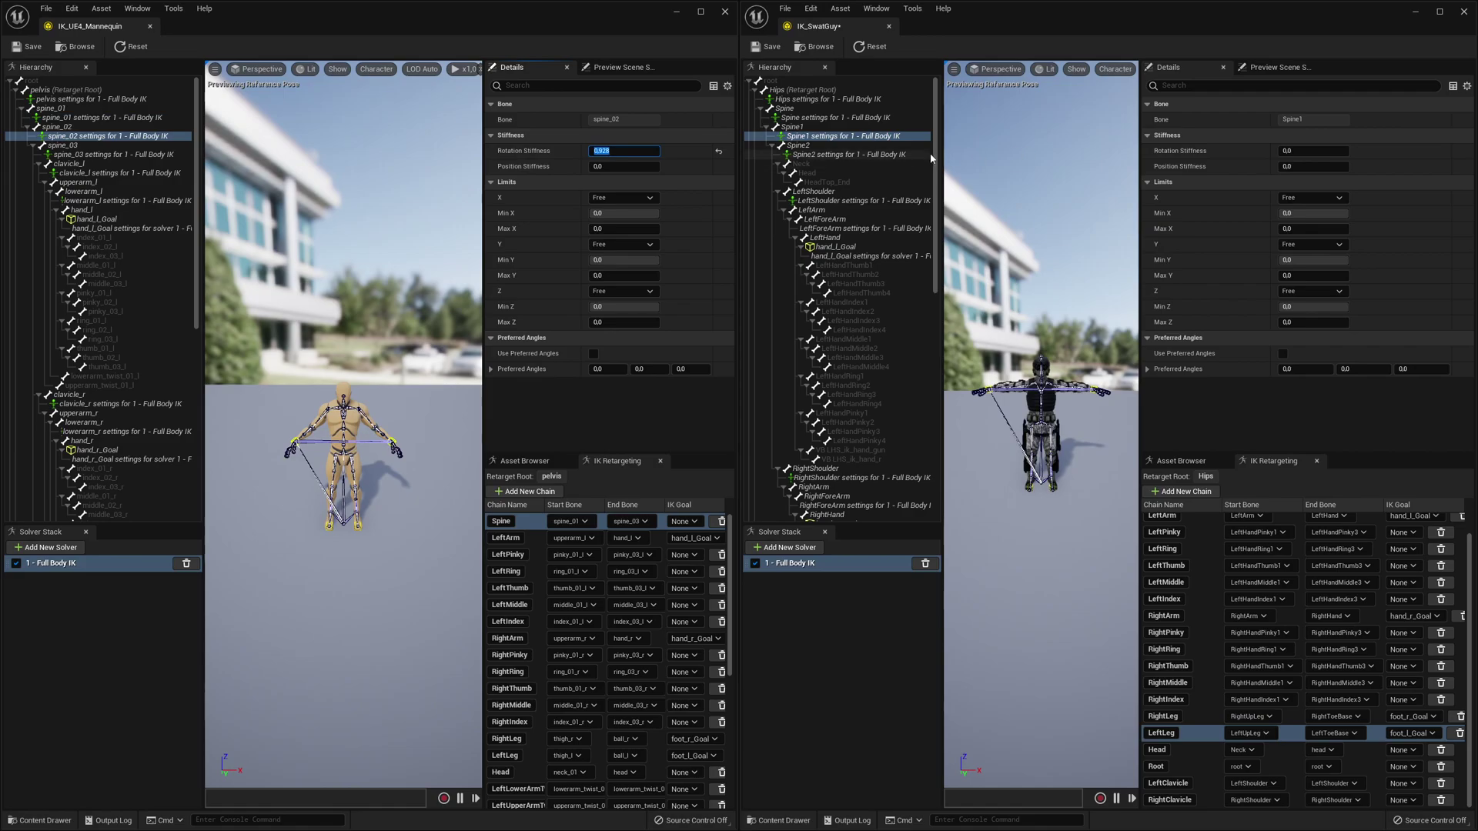
pyautogui.click(1314, 150)
pyautogui.write('0.928')
pyautogui.press('Return')
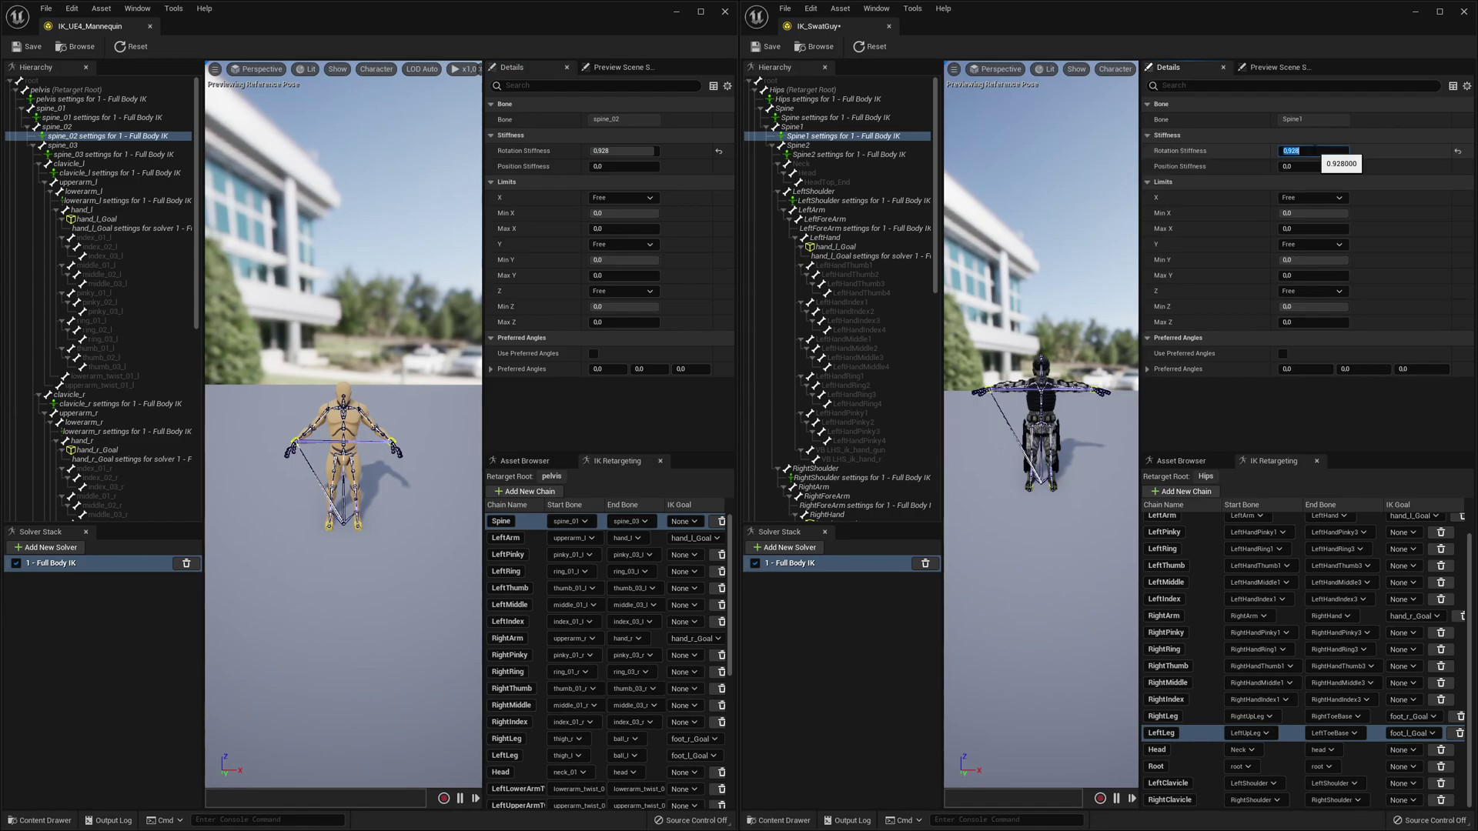
# - Set the SwatGuy Spine2 rotation stiffness to 0.936, matching mannequin spine_03
pyautogui.click(135, 155)
pyautogui.click(622, 151)
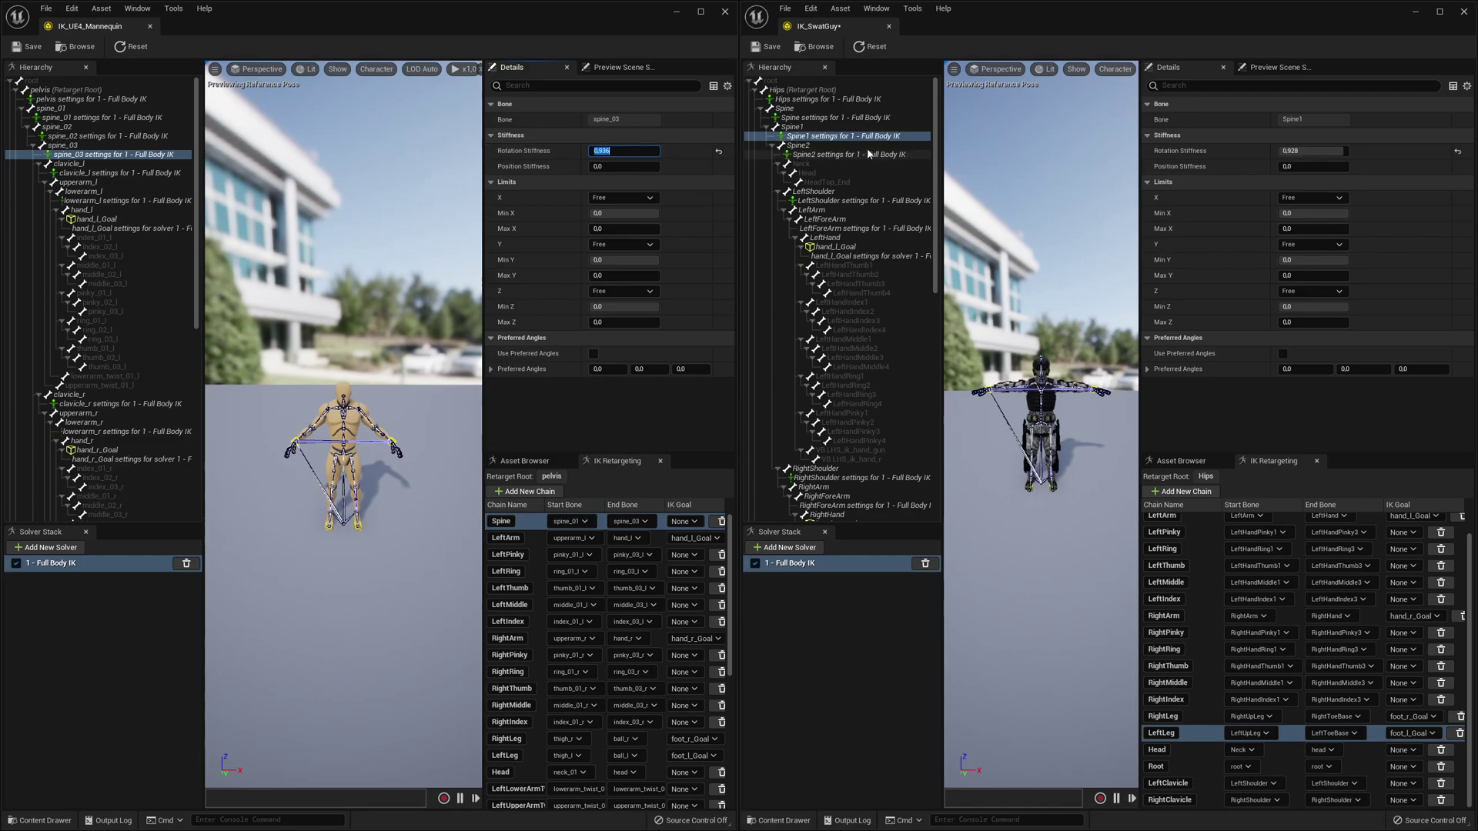
pyautogui.click(866, 155)
pyautogui.click(1312, 151)
pyautogui.write('0.936')
pyautogui.press('Return')
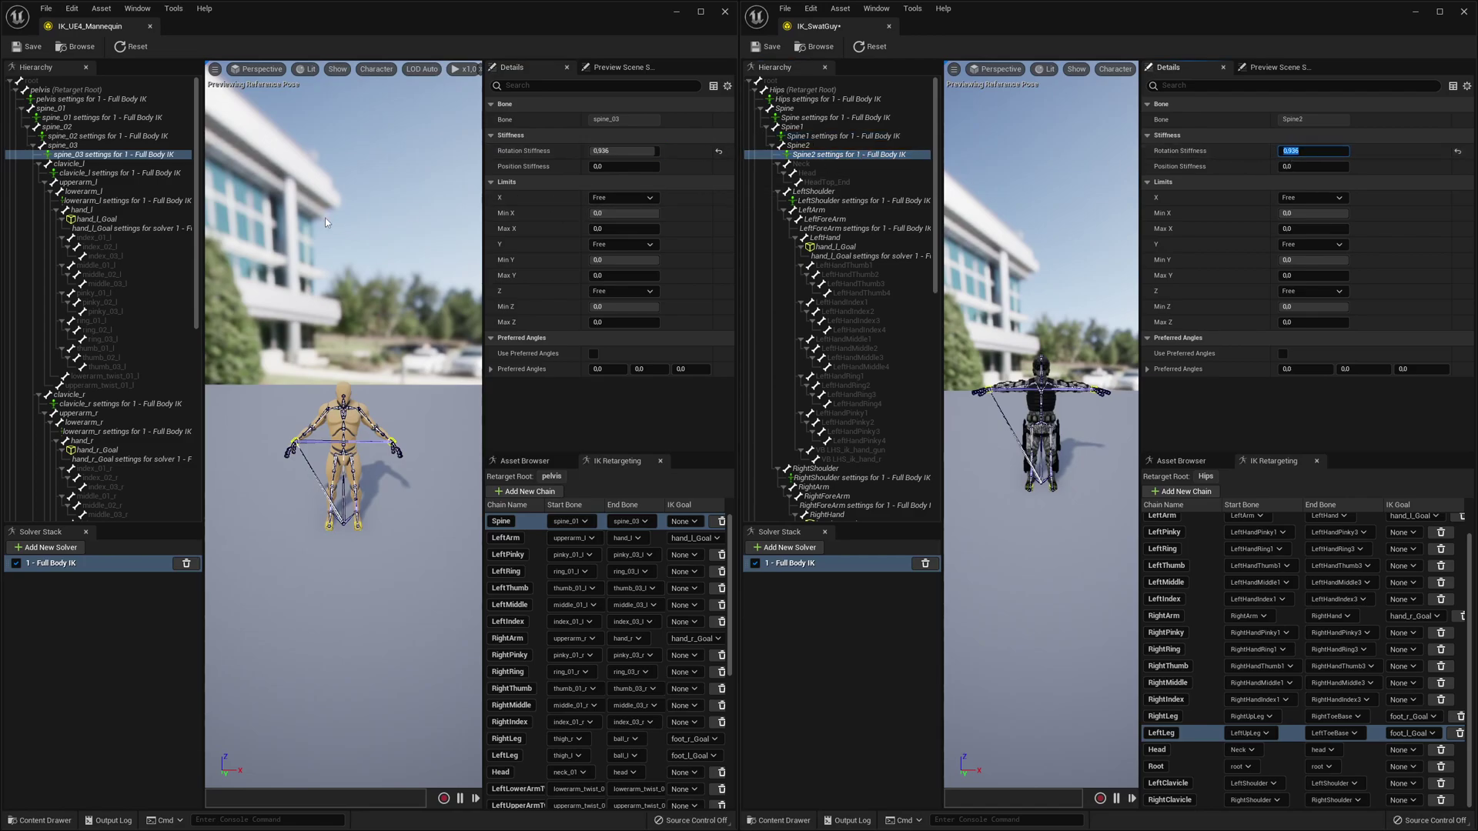
pyautogui.click(110, 173)
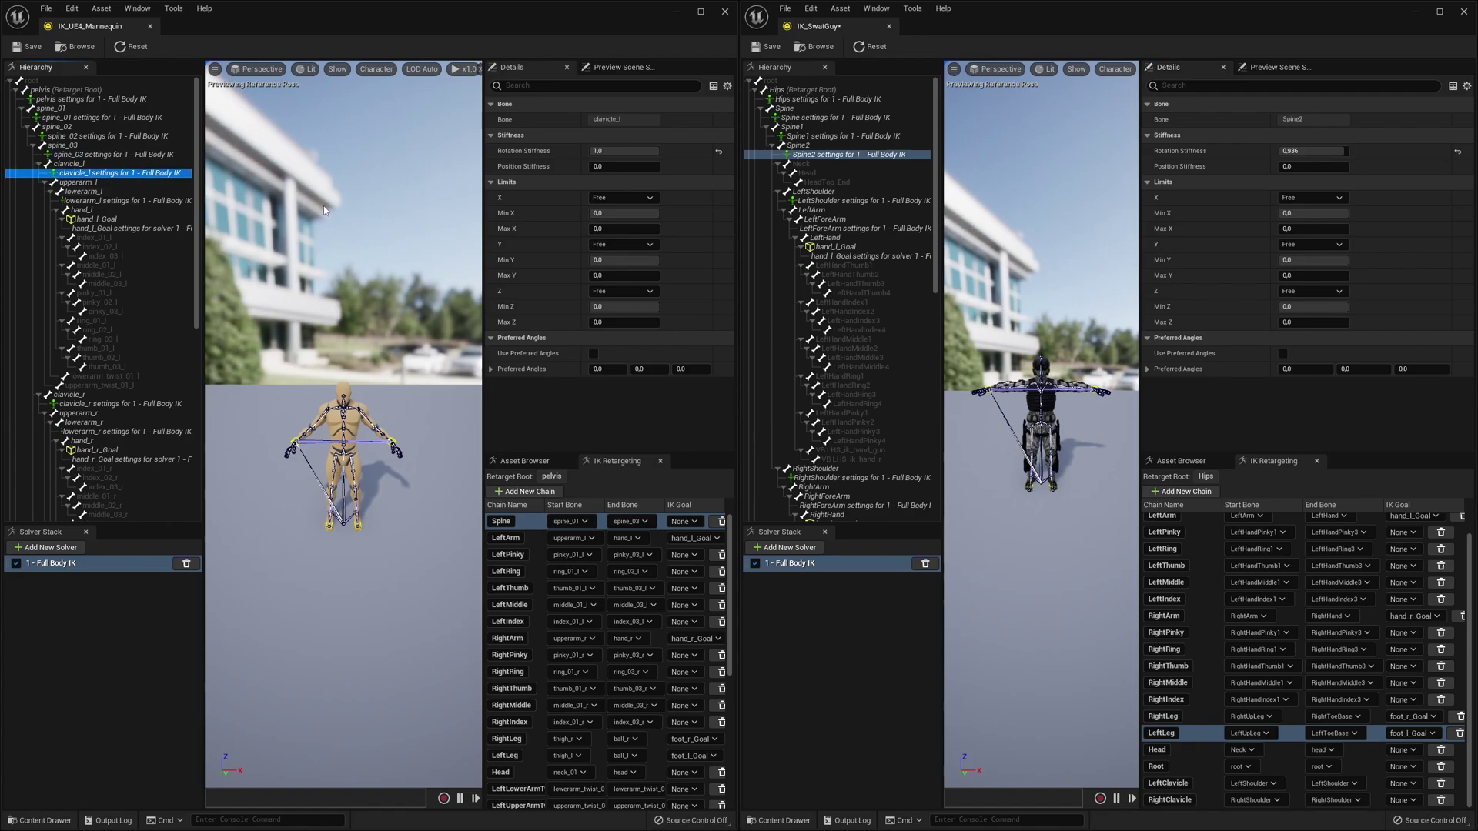
# - Compare with the mannequin's clavicle_l stiffness and edit SwatGuy LeftShoulder's rotation stiffness
pyautogui.click(612, 152)
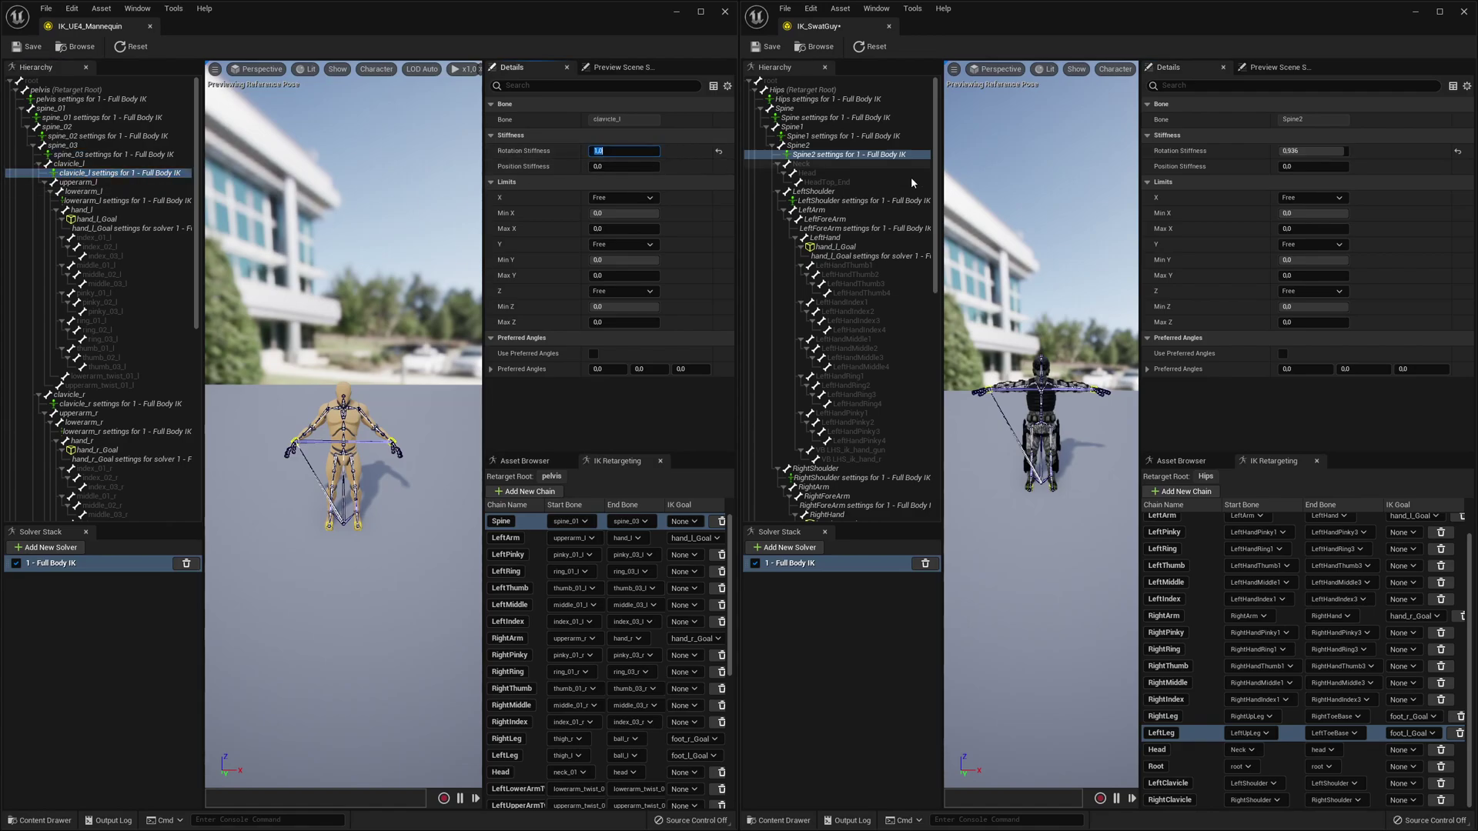
pyautogui.click(858, 200)
pyautogui.click(1308, 151)
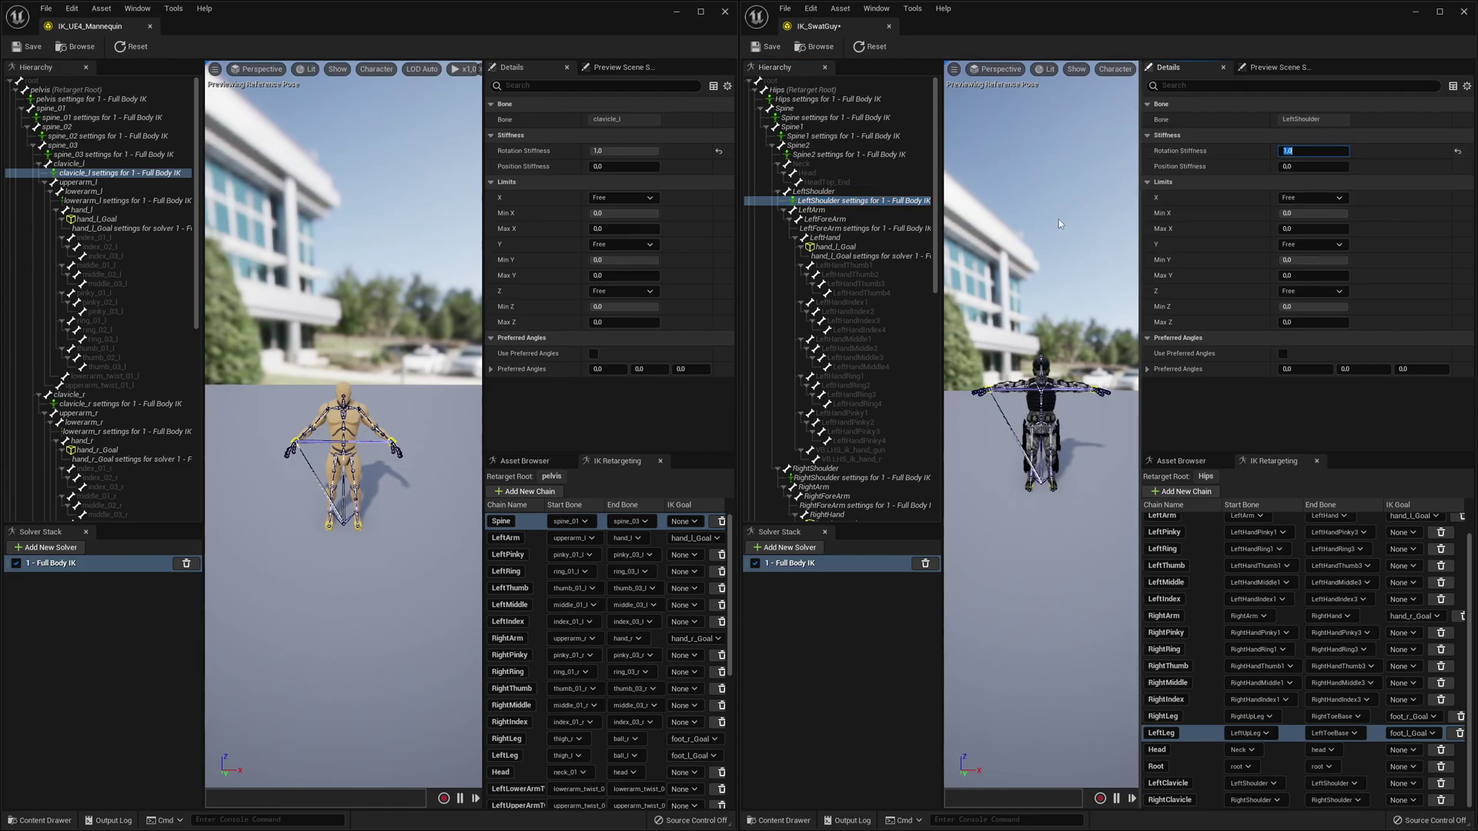
# - Enable LeftShoulder preferred angles with Z 90, matching the mannequin's lowerarm_l, then select LeftForeArm's settings
pyautogui.click(122, 202)
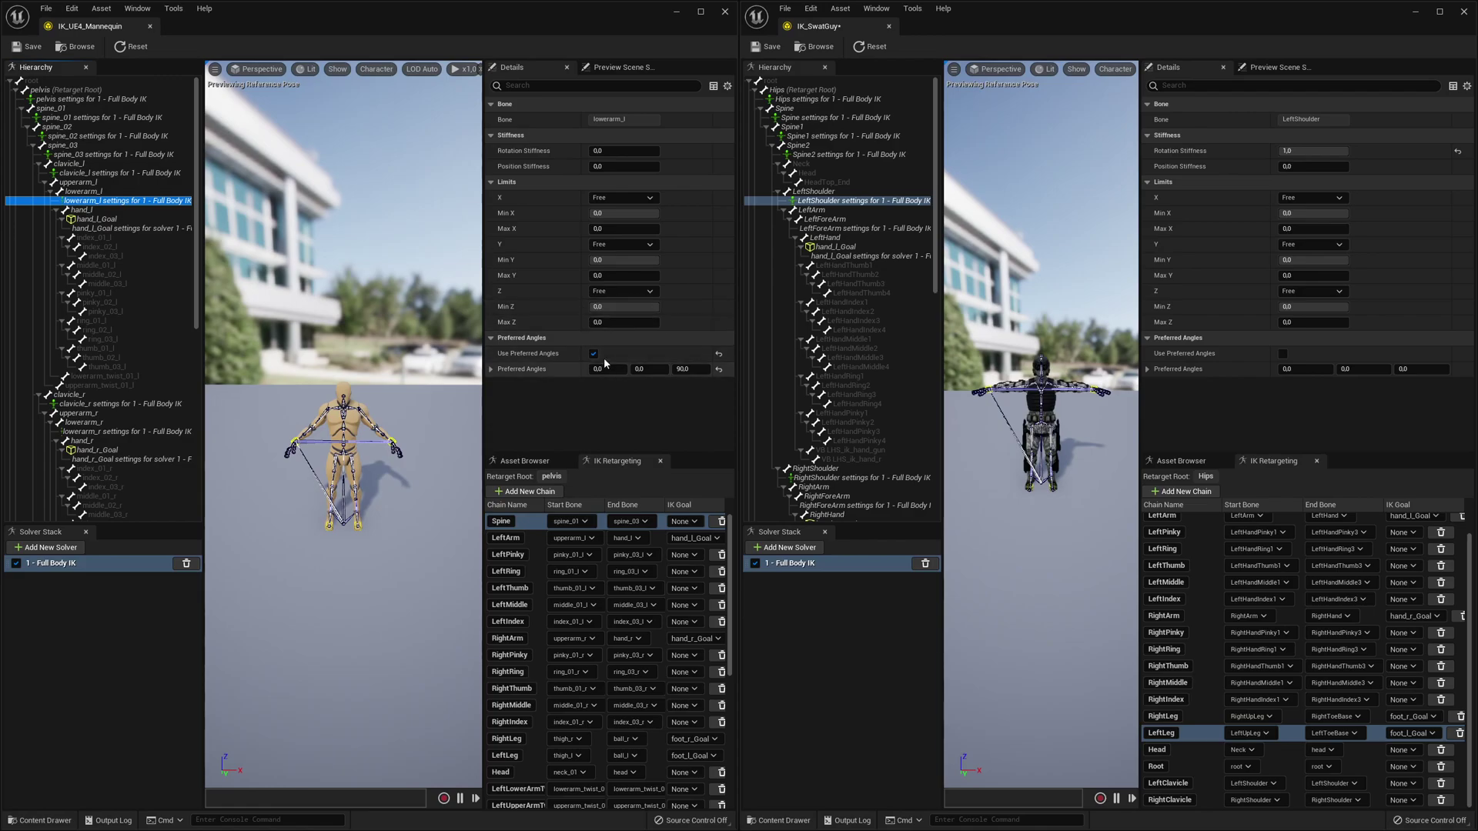
pyautogui.click(1283, 353)
pyautogui.click(1415, 369)
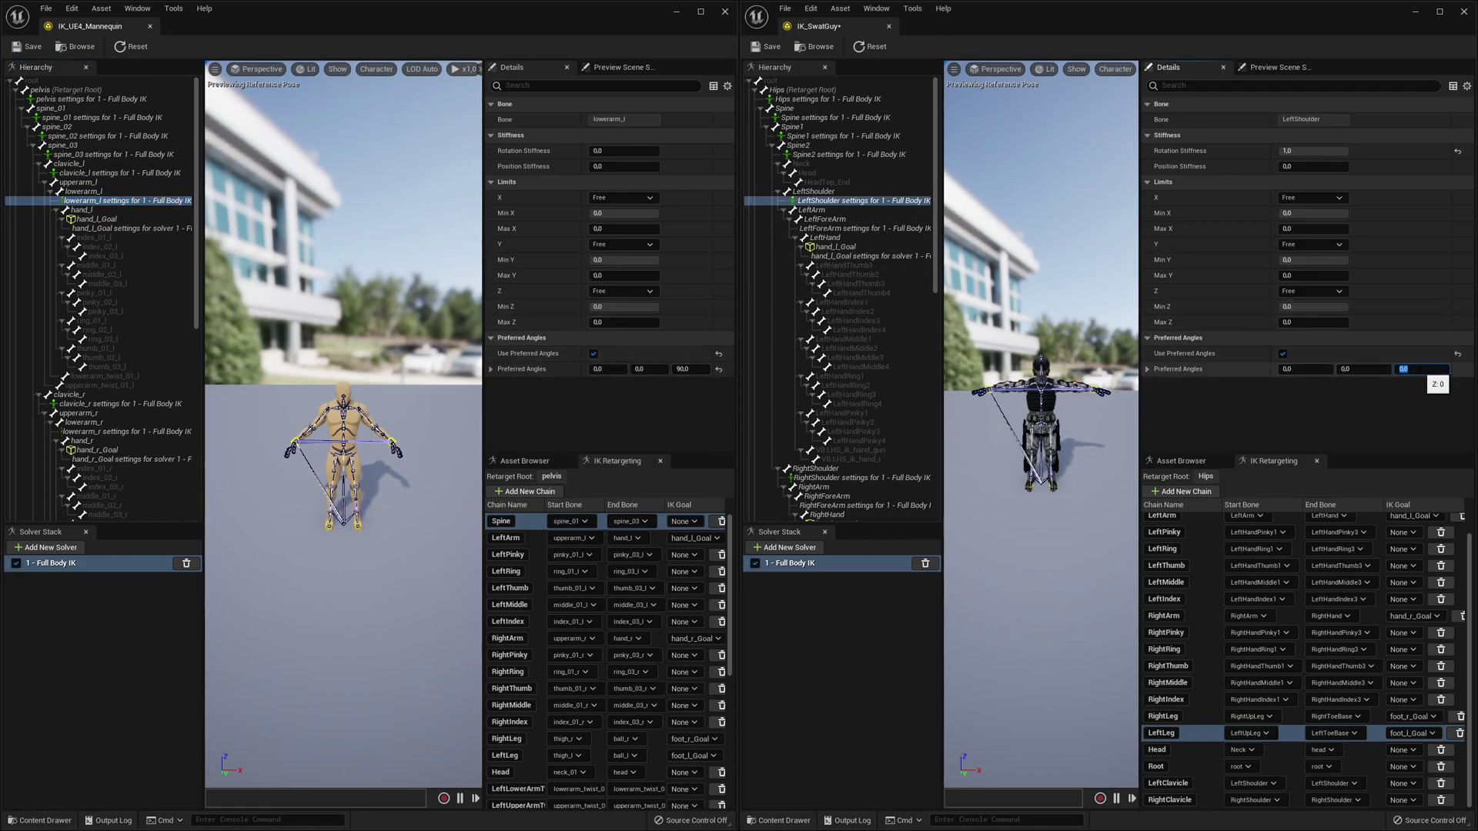
pyautogui.write('90')
pyautogui.press('Return')
pyautogui.click(1314, 152)
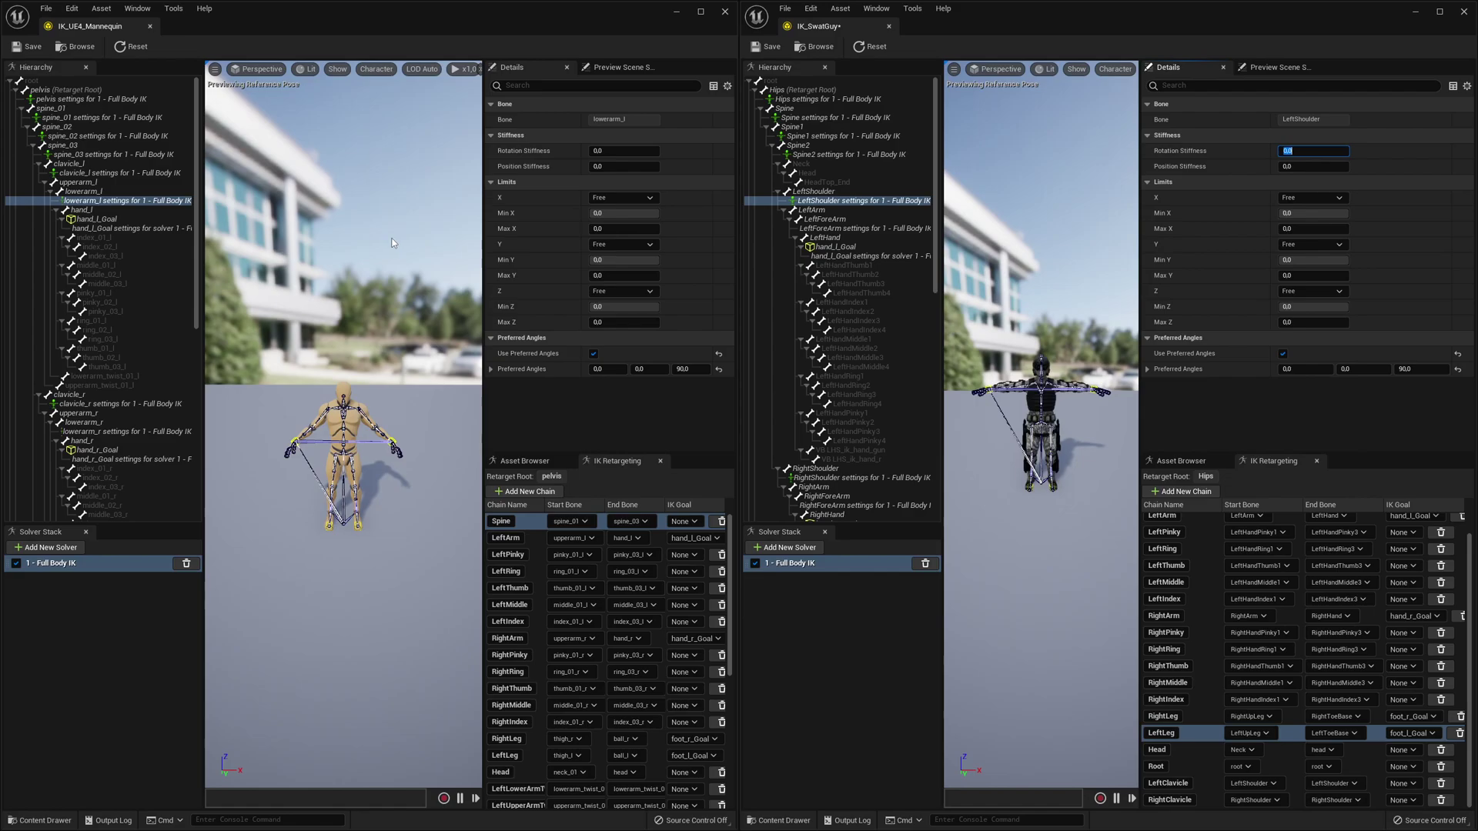
pyautogui.click(822, 229)
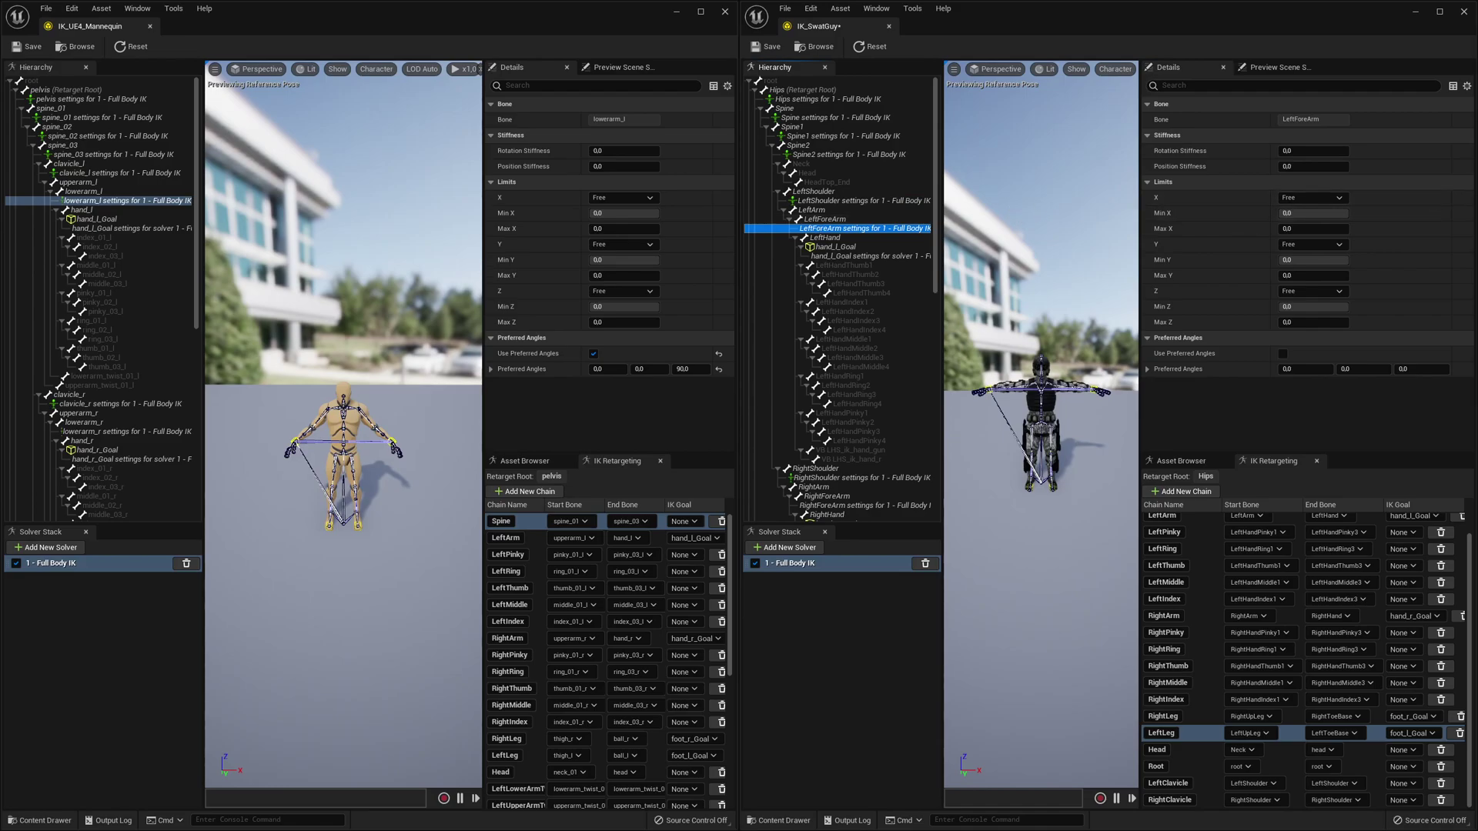
# - Select the LeftForeArm bone and show its Full Body IK settings in Details
pyautogui.click(826, 229)
pyautogui.click(817, 220)
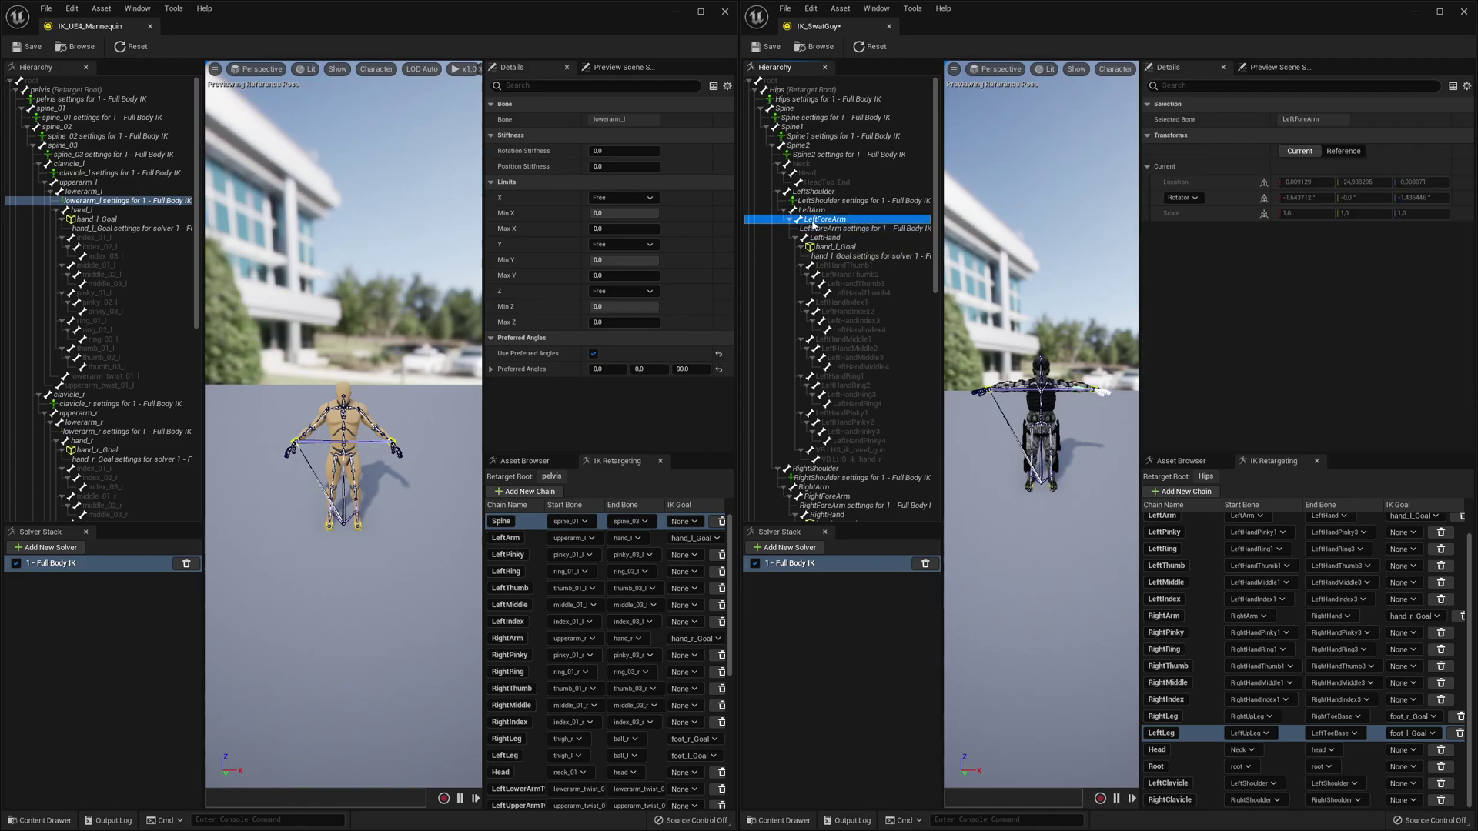
pyautogui.rightClick(813, 224)
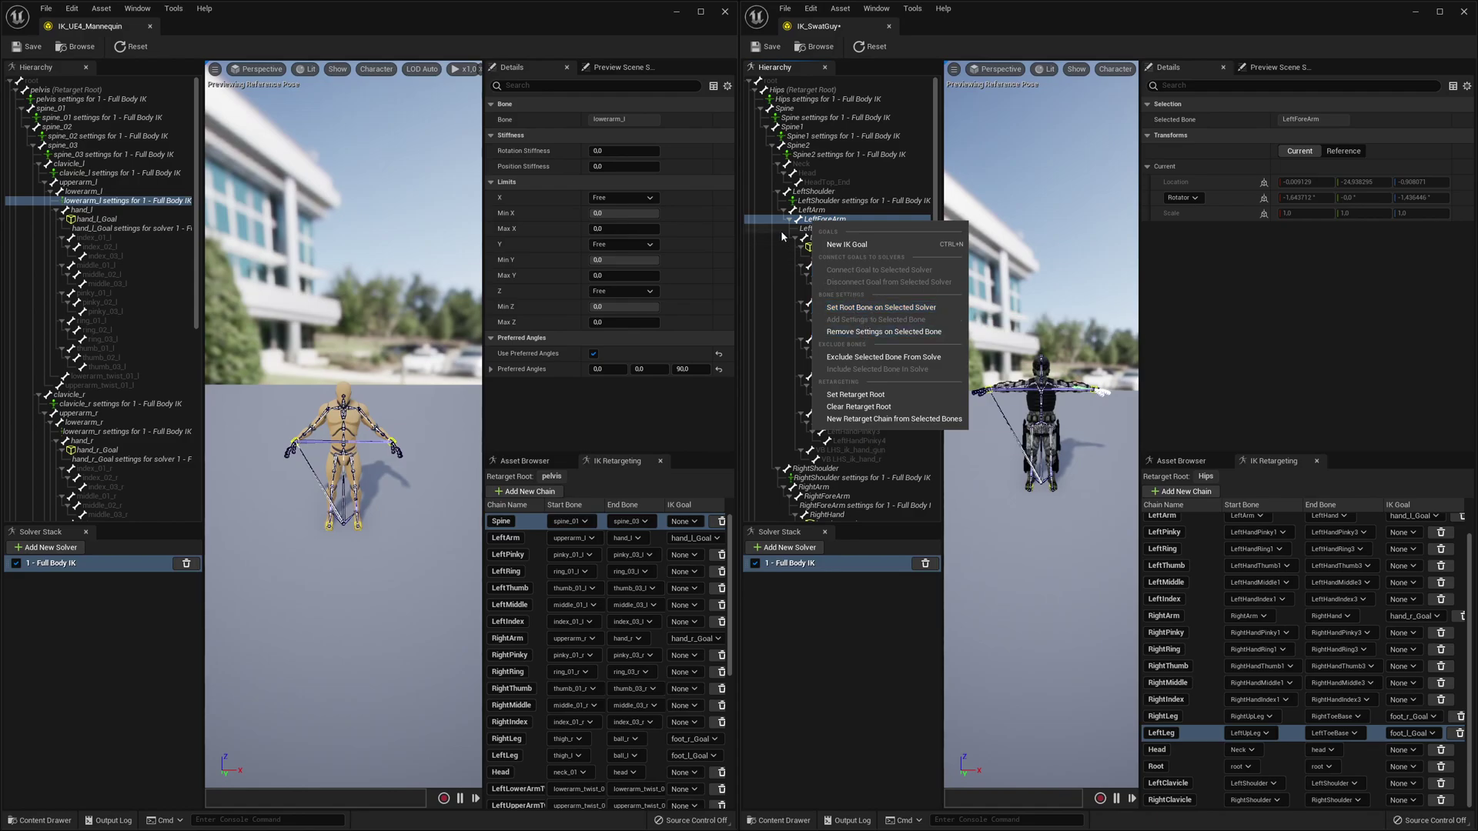
pyautogui.click(805, 183)
pyautogui.click(828, 229)
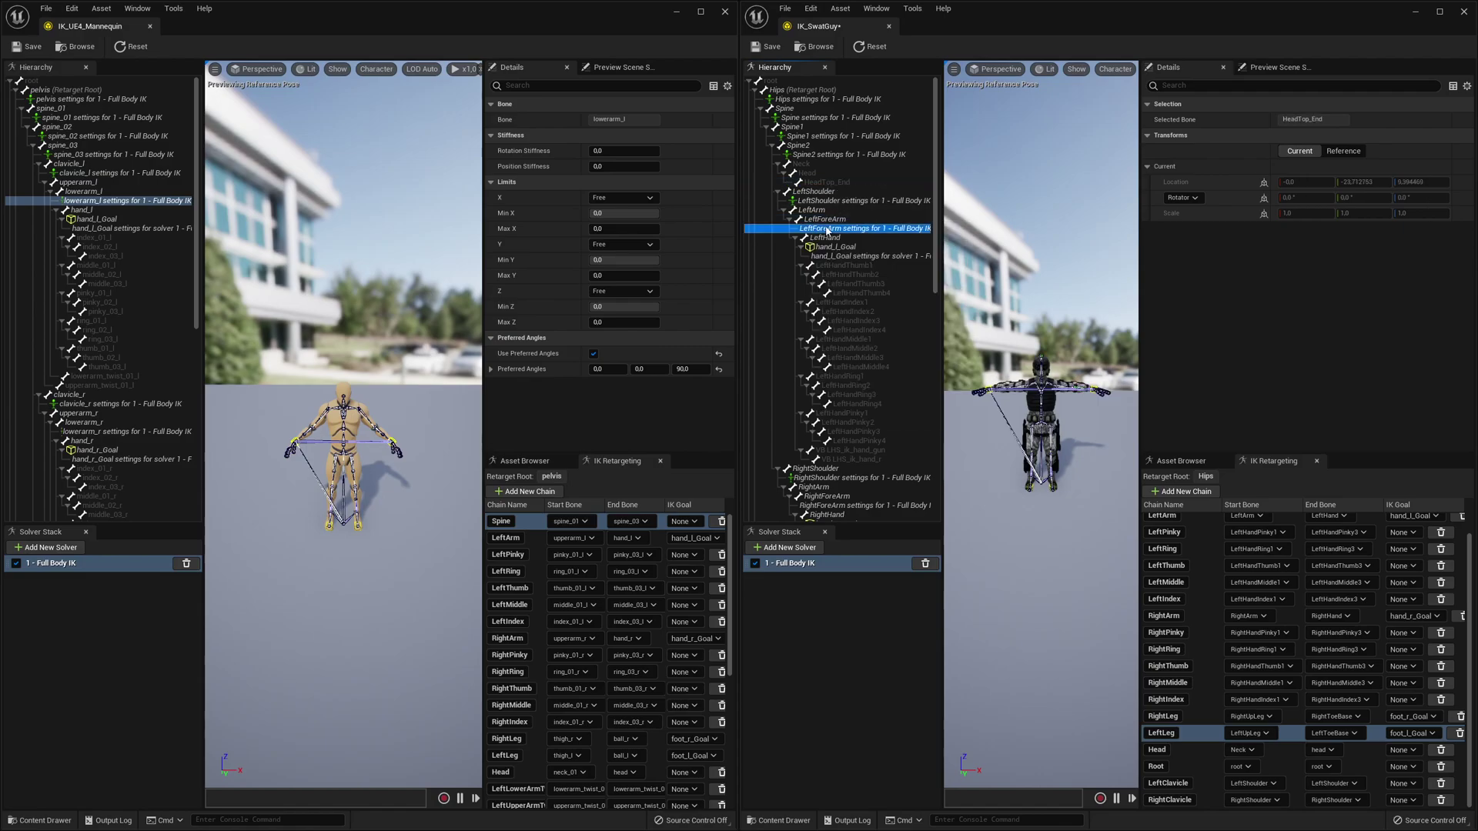
pyautogui.click(832, 221)
pyautogui.click(839, 229)
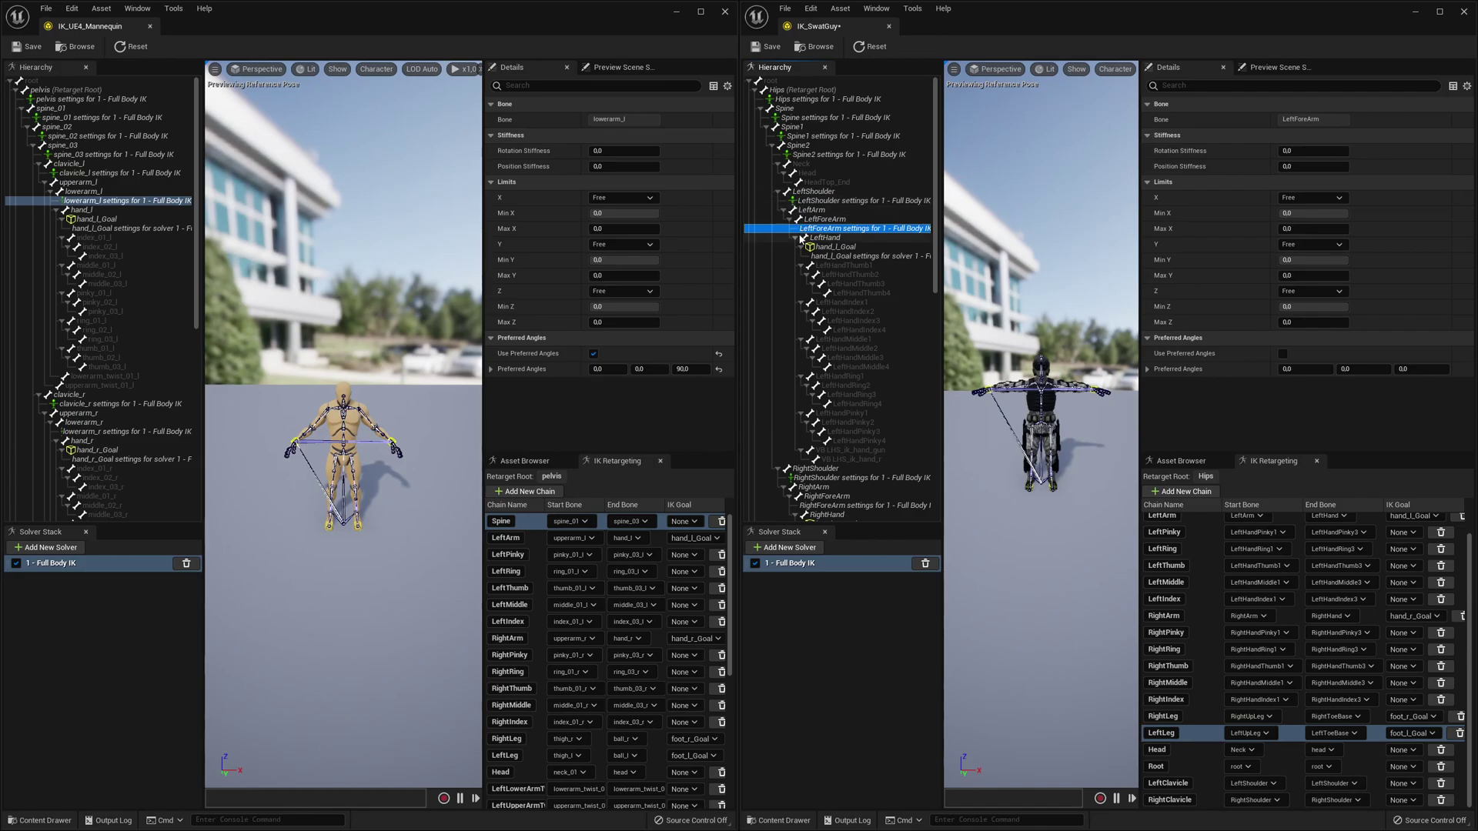
pyautogui.click(826, 238)
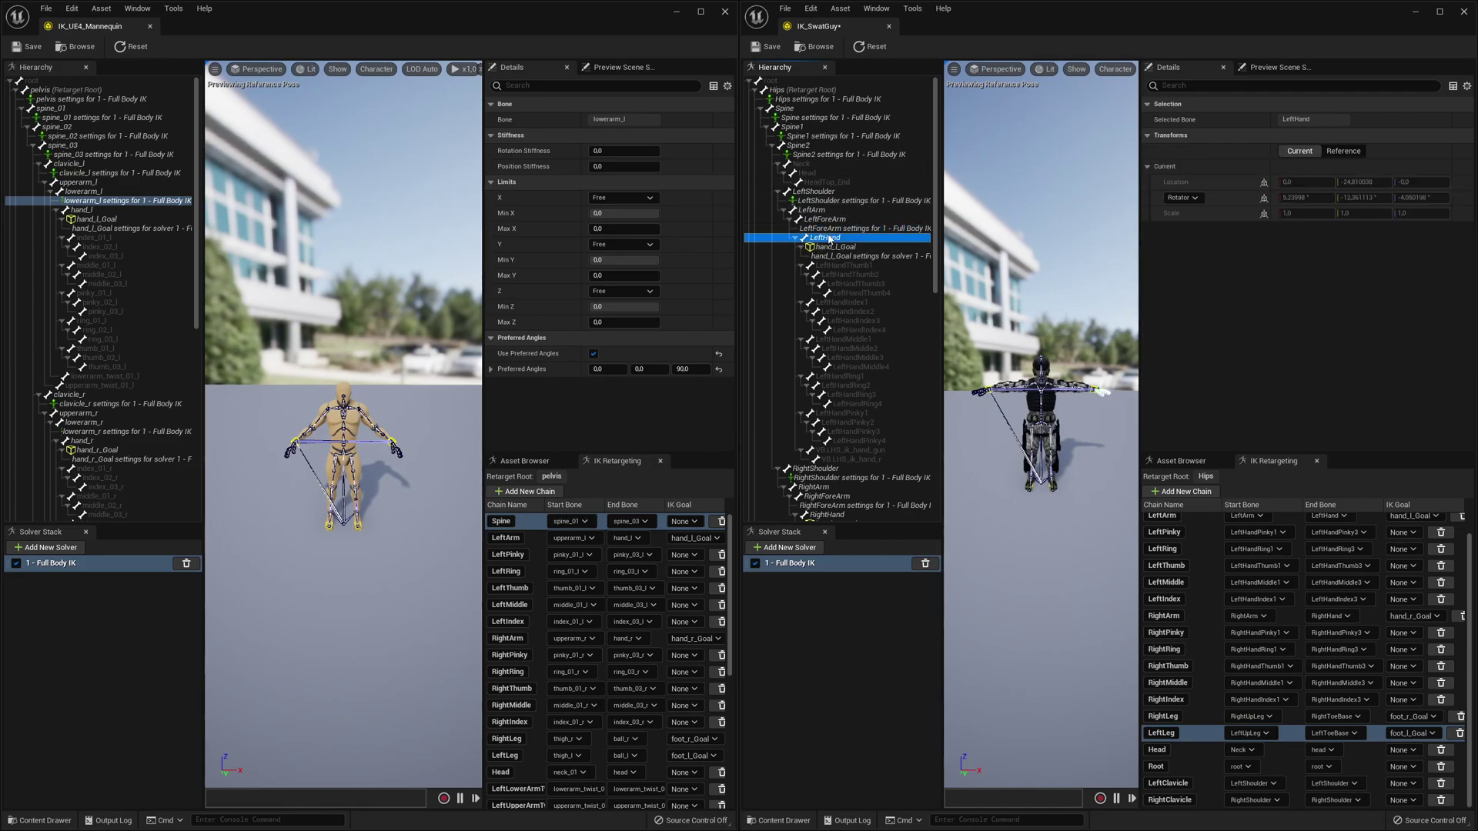
pyautogui.click(846, 229)
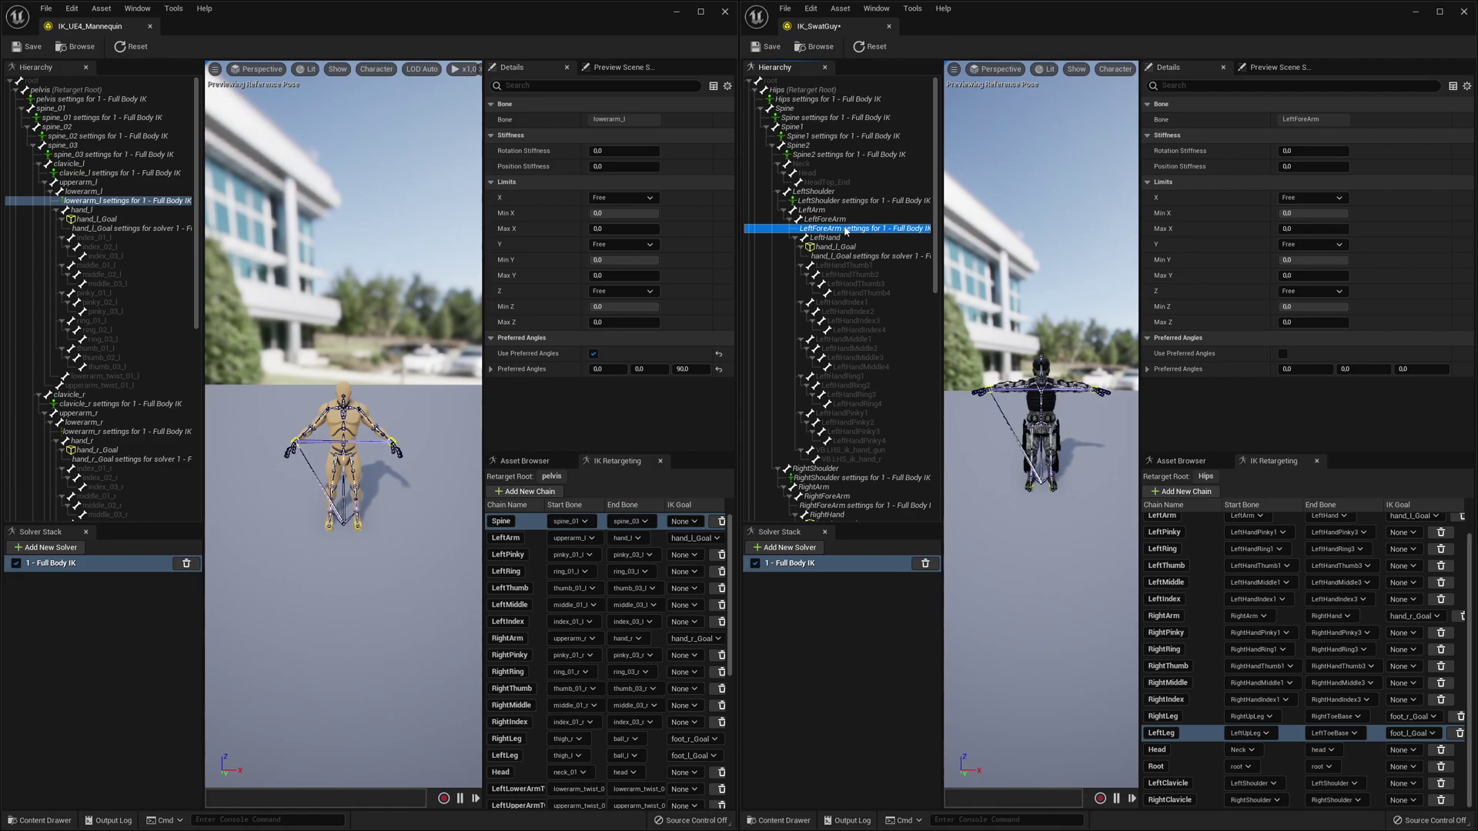
# - Enable LeftForeArm's preferred angles with the Z angle set to 90
pyautogui.click(1282, 355)
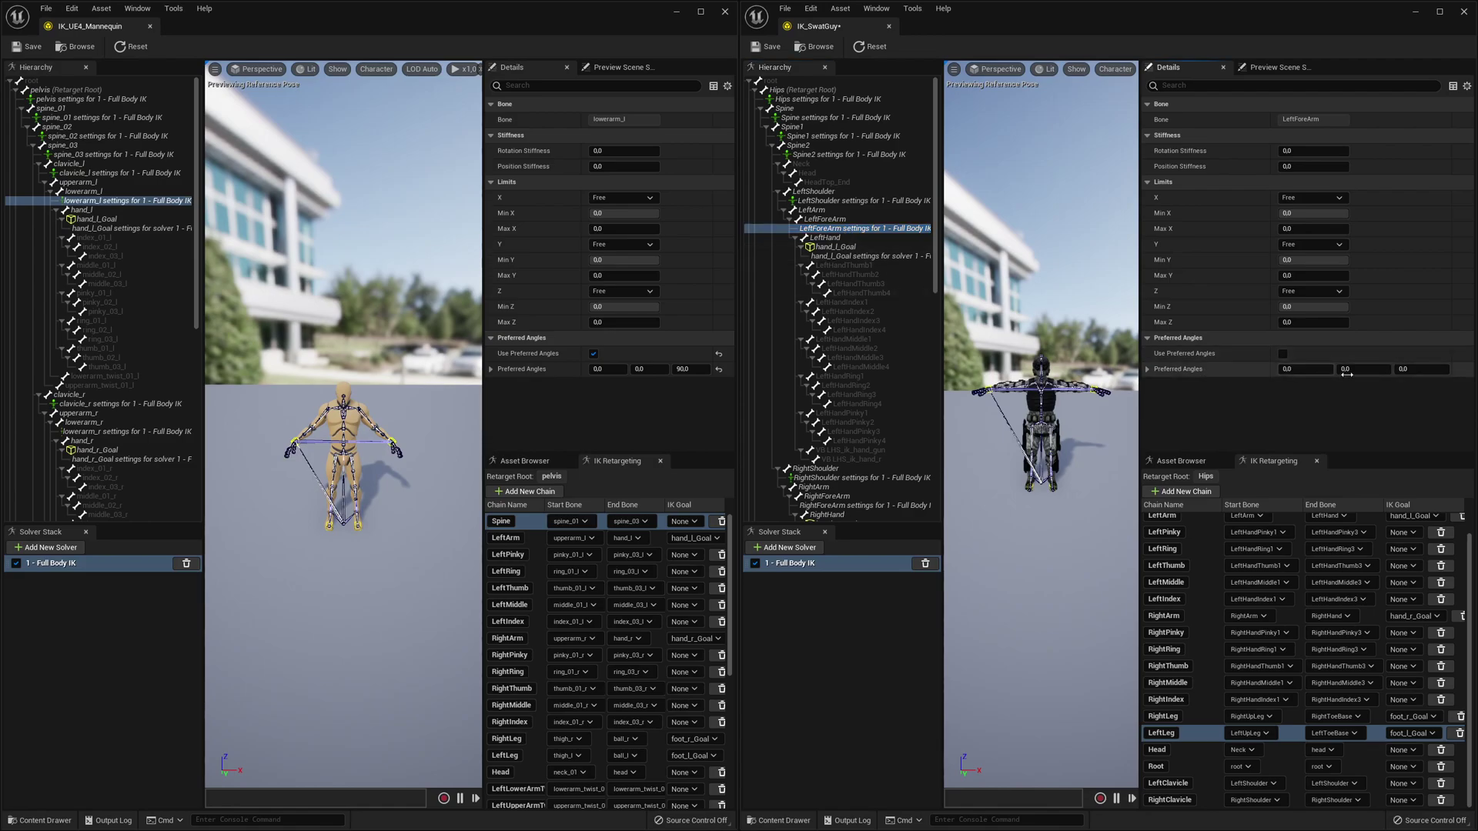
pyautogui.click(1420, 370)
pyautogui.write('90')
pyautogui.press('Return')
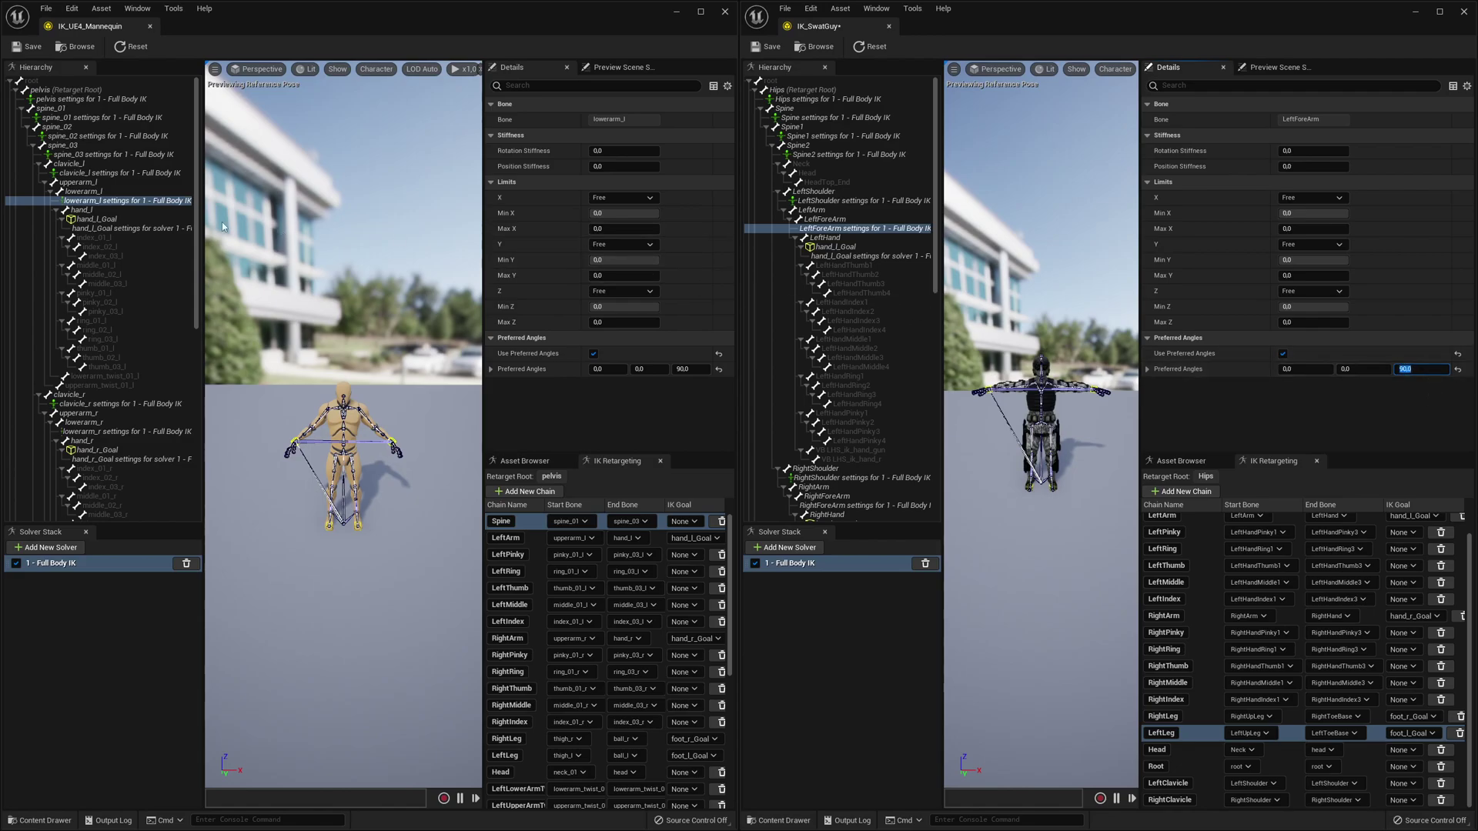
# - Turn off LeftShoulder's preferred angles, reset Z to 0, and set rotation stiffness to 1.0, matching clavicle_l
pyautogui.click(91, 173)
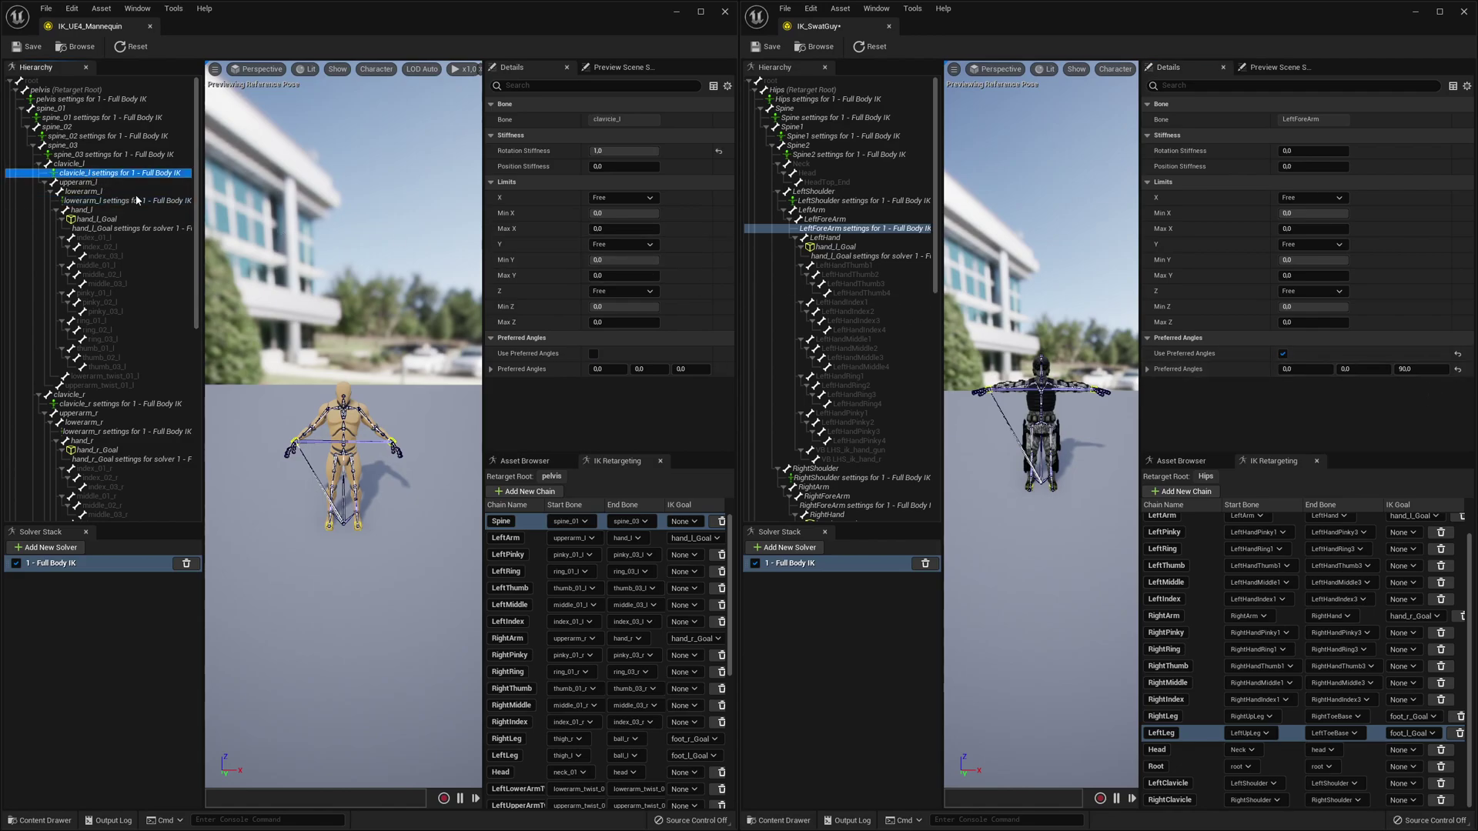
pyautogui.click(829, 201)
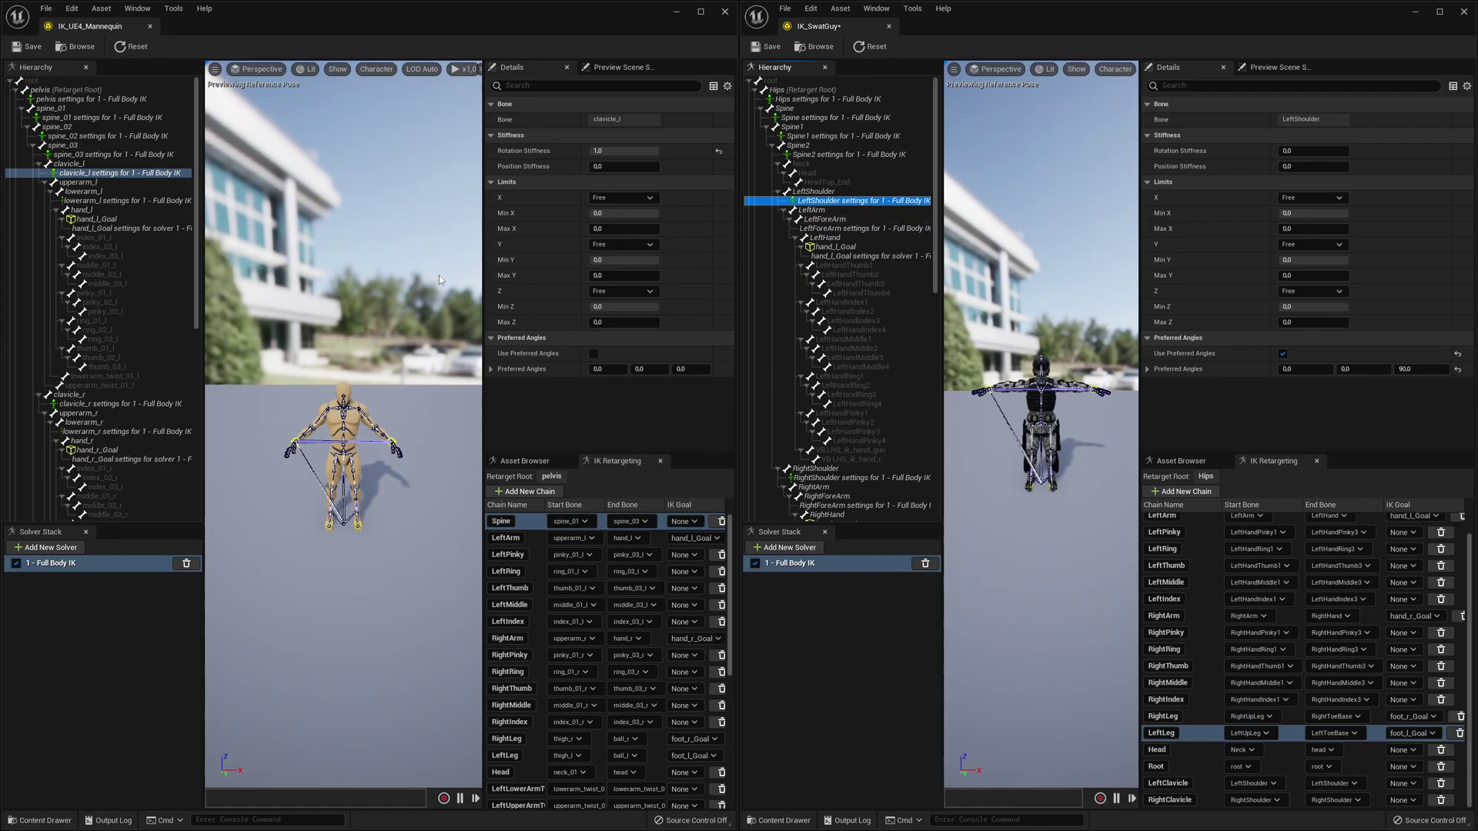
pyautogui.click(1457, 354)
pyautogui.click(1458, 370)
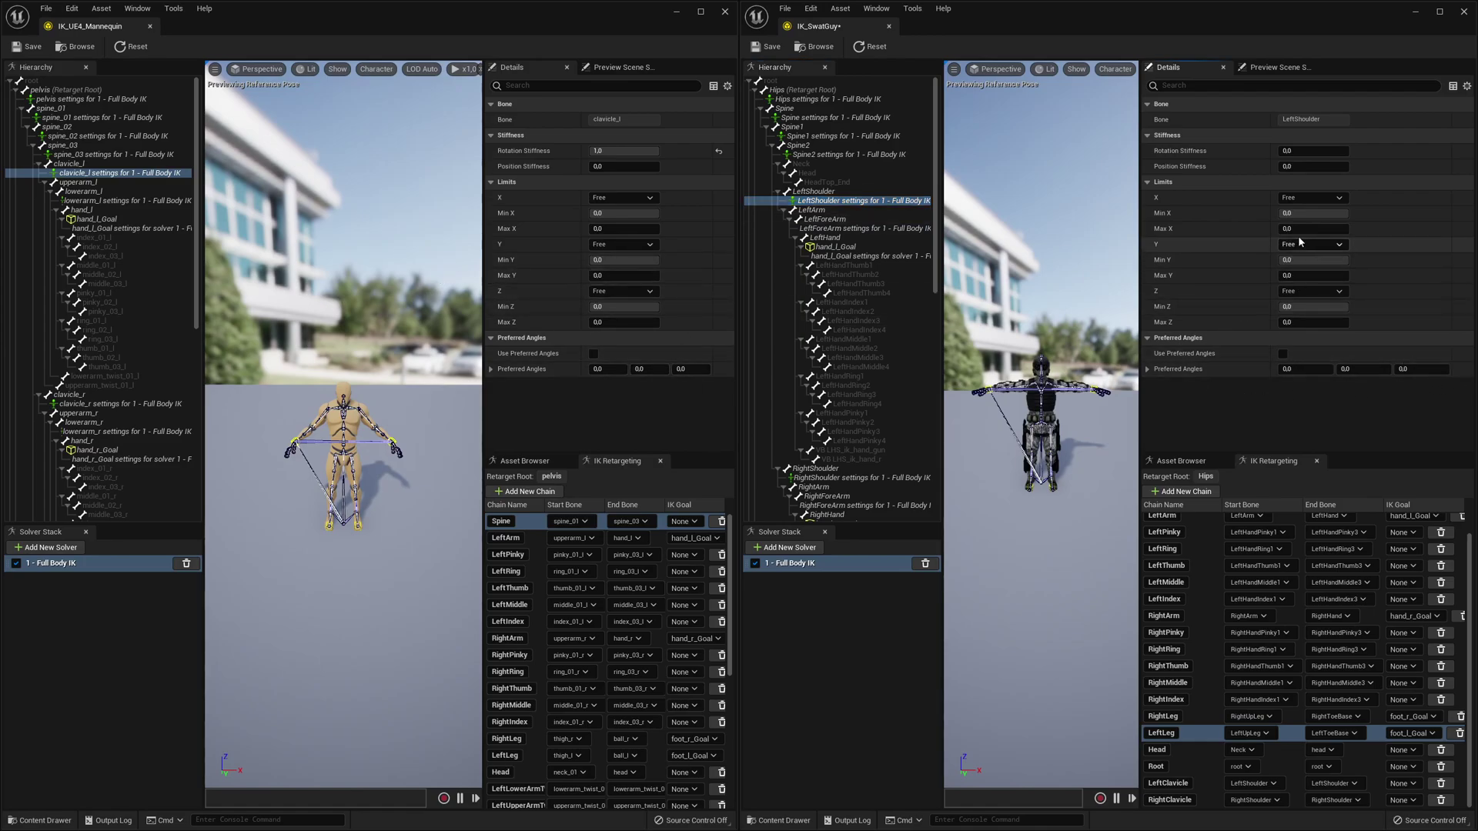
pyautogui.click(1313, 152)
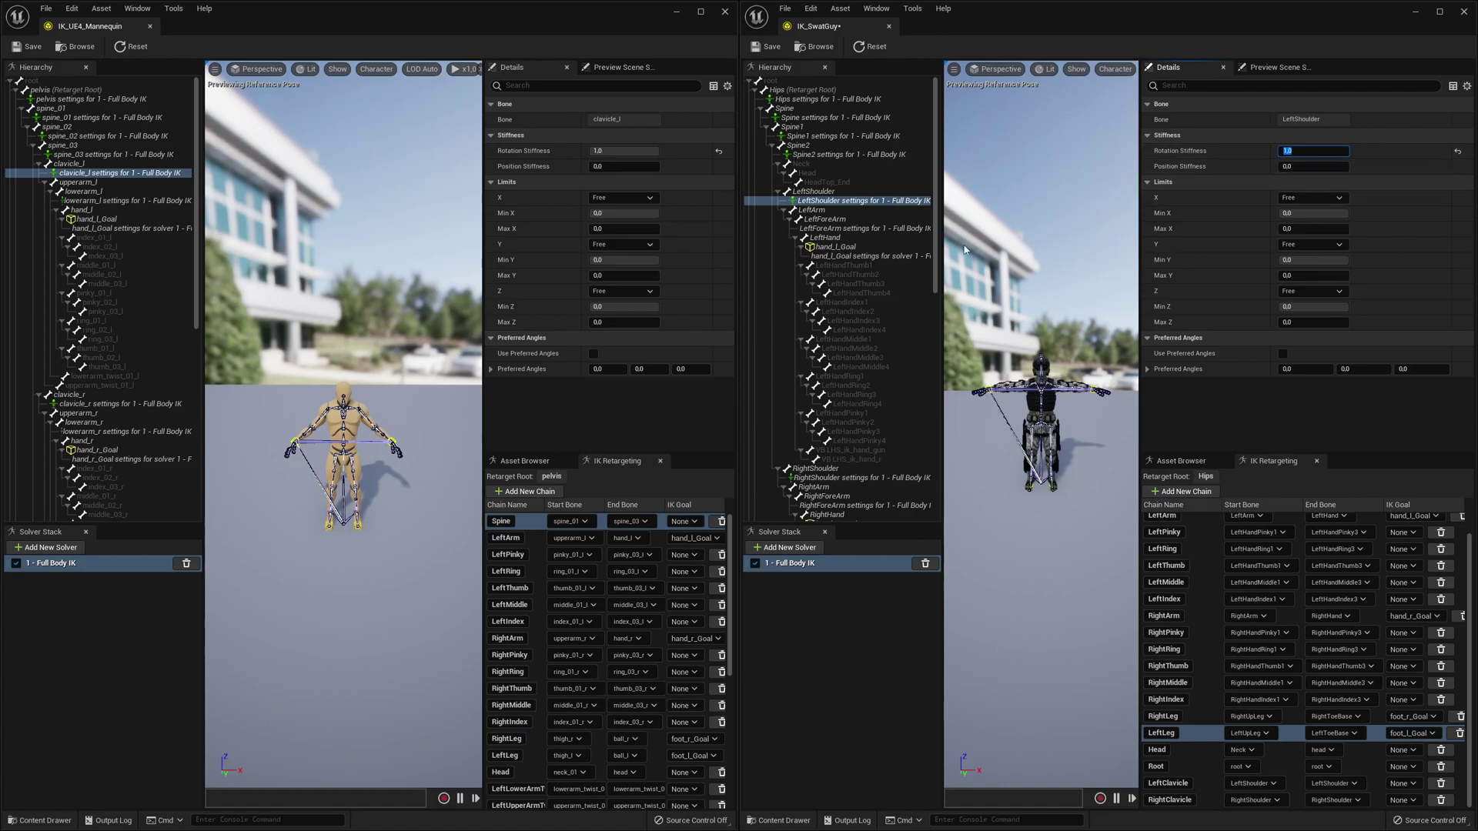
pyautogui.click(117, 229)
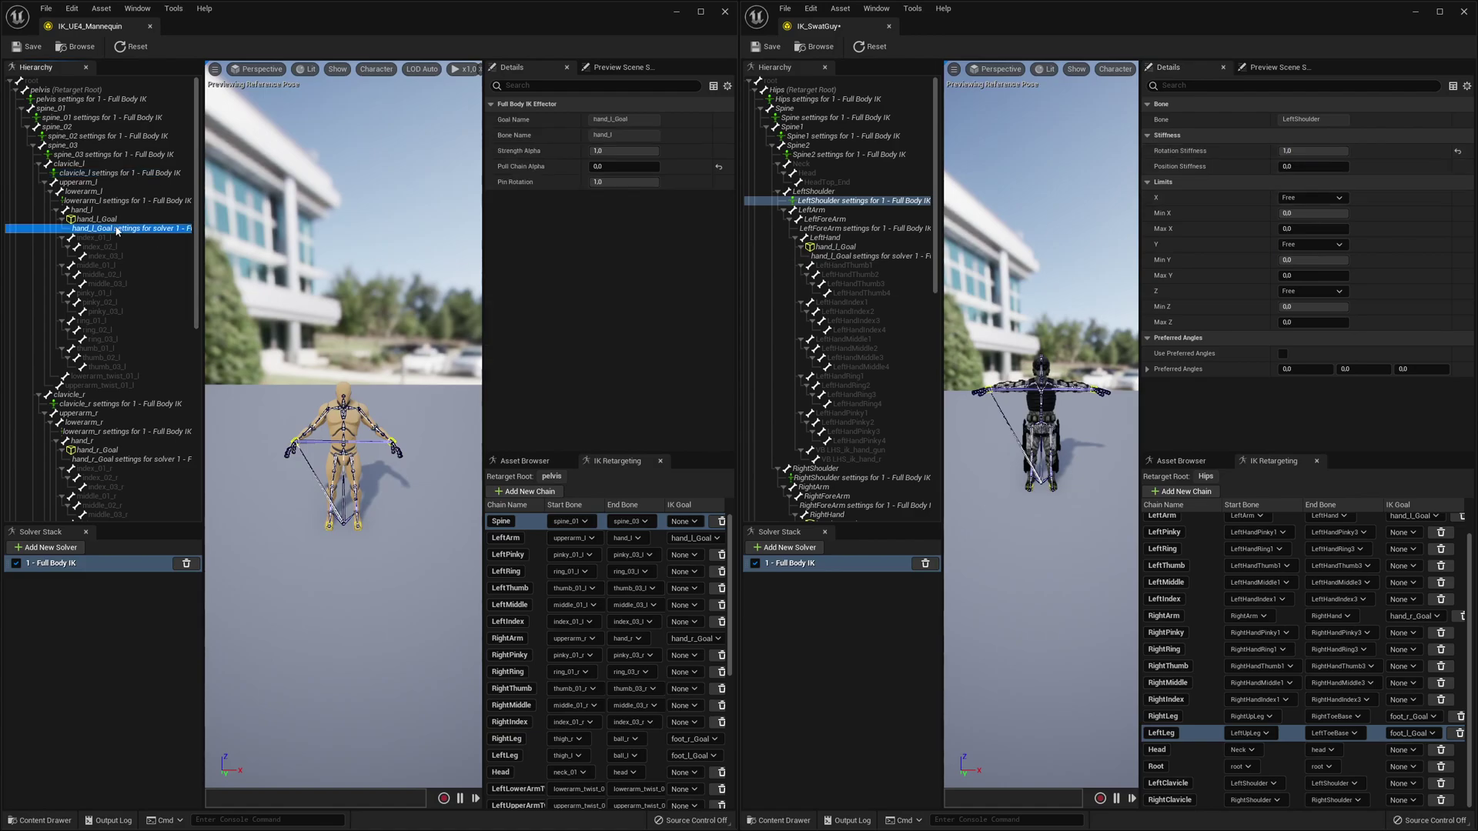
# - Set the SwatGuy hand_l_Goal's pull chain alpha to 0
pyautogui.click(869, 255)
pyautogui.click(1318, 165)
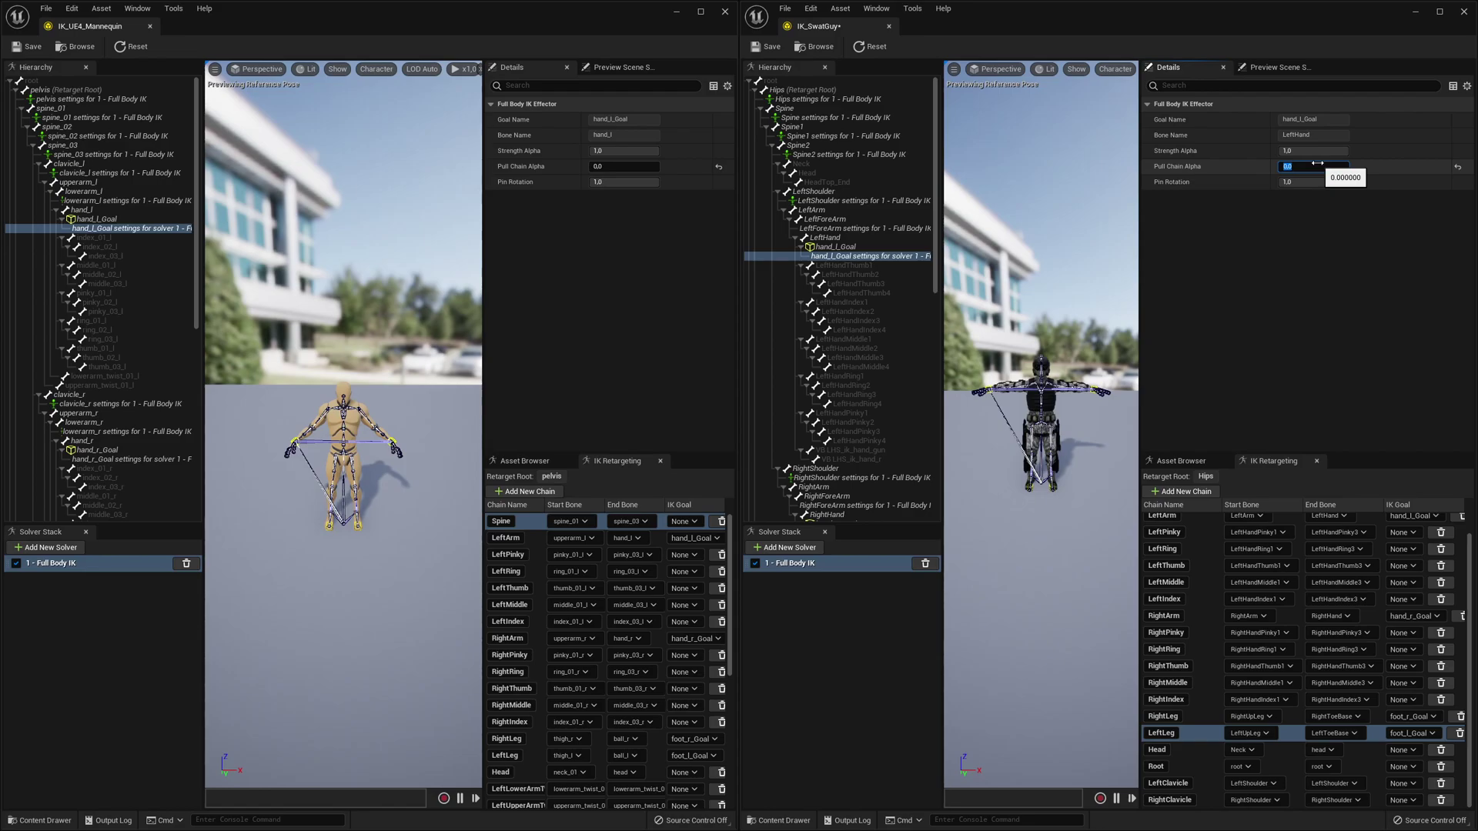
pyautogui.click(847, 247)
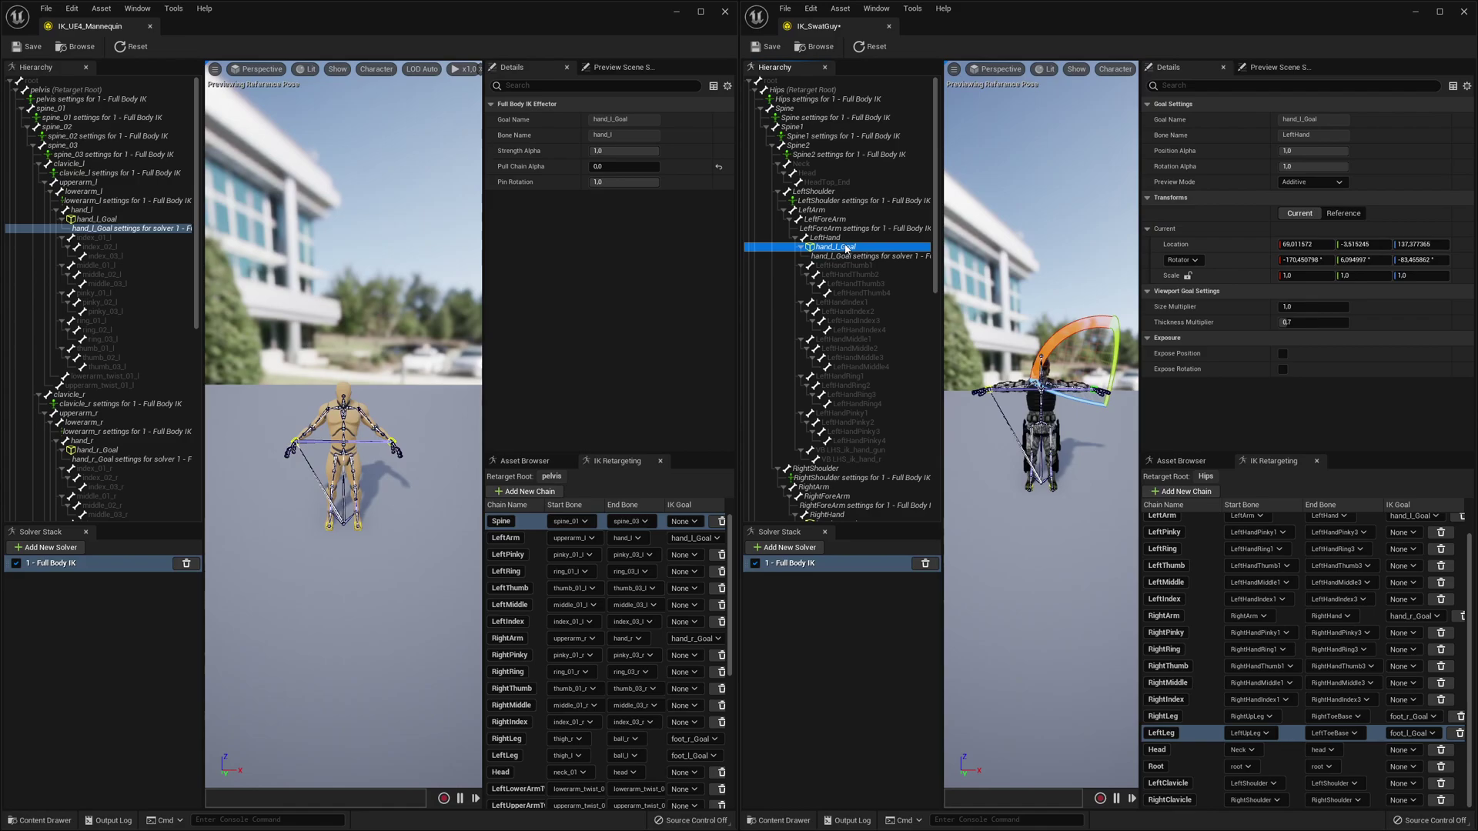
# - Set RightShoulder rotation stiffness to 1, matching the mannequin's clavicle_r
pyautogui.click(847, 478)
pyautogui.click(165, 405)
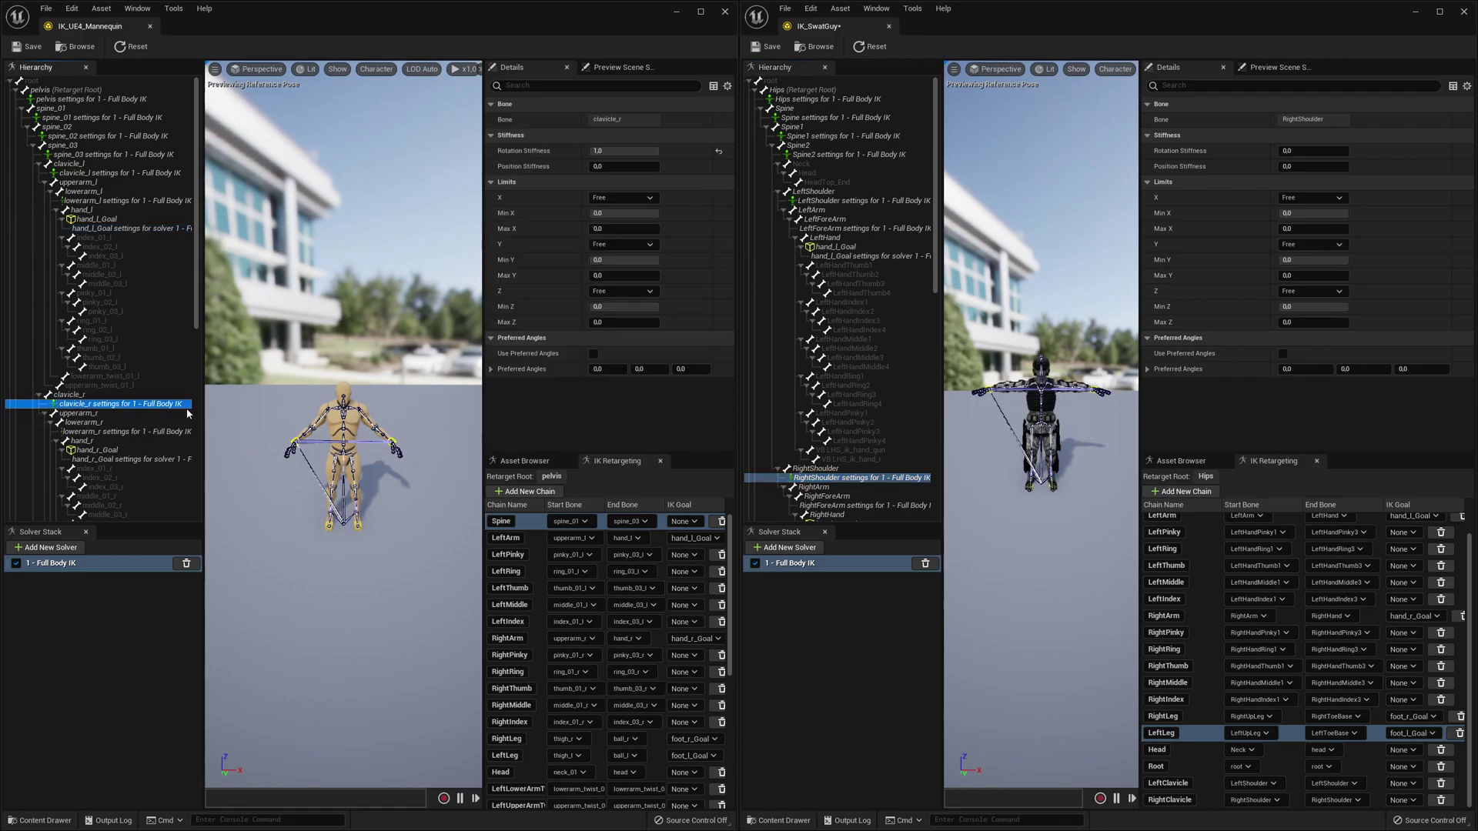
pyautogui.click(1301, 136)
pyautogui.click(1301, 136)
pyautogui.click(1310, 151)
pyautogui.write('1')
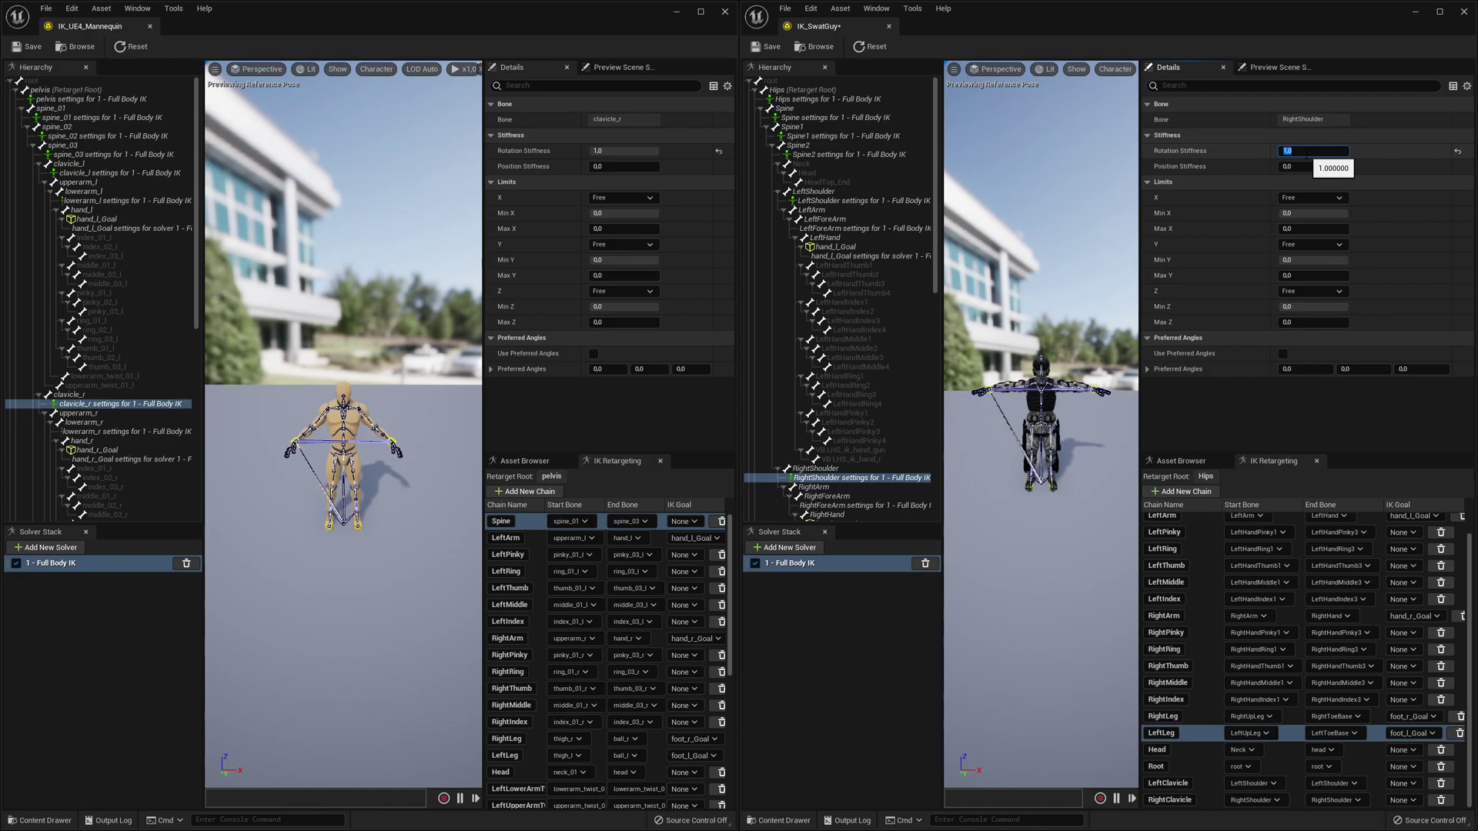
# - Enable RightForeArm preferred angles with Z 90, matching the mannequin's lowerarm_r
pyautogui.click(92, 432)
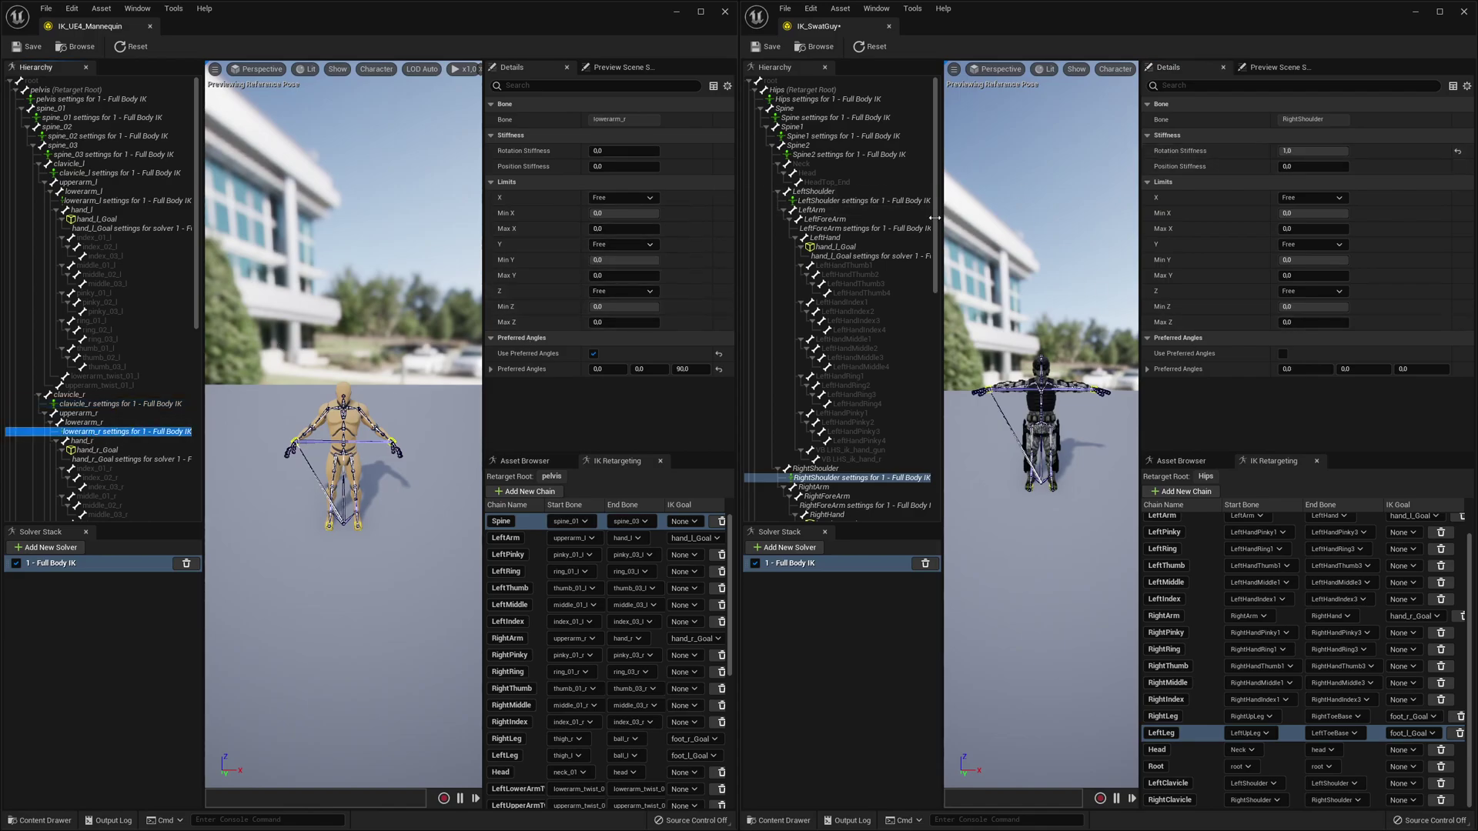
pyautogui.click(855, 505)
pyautogui.click(1284, 354)
pyautogui.click(1426, 367)
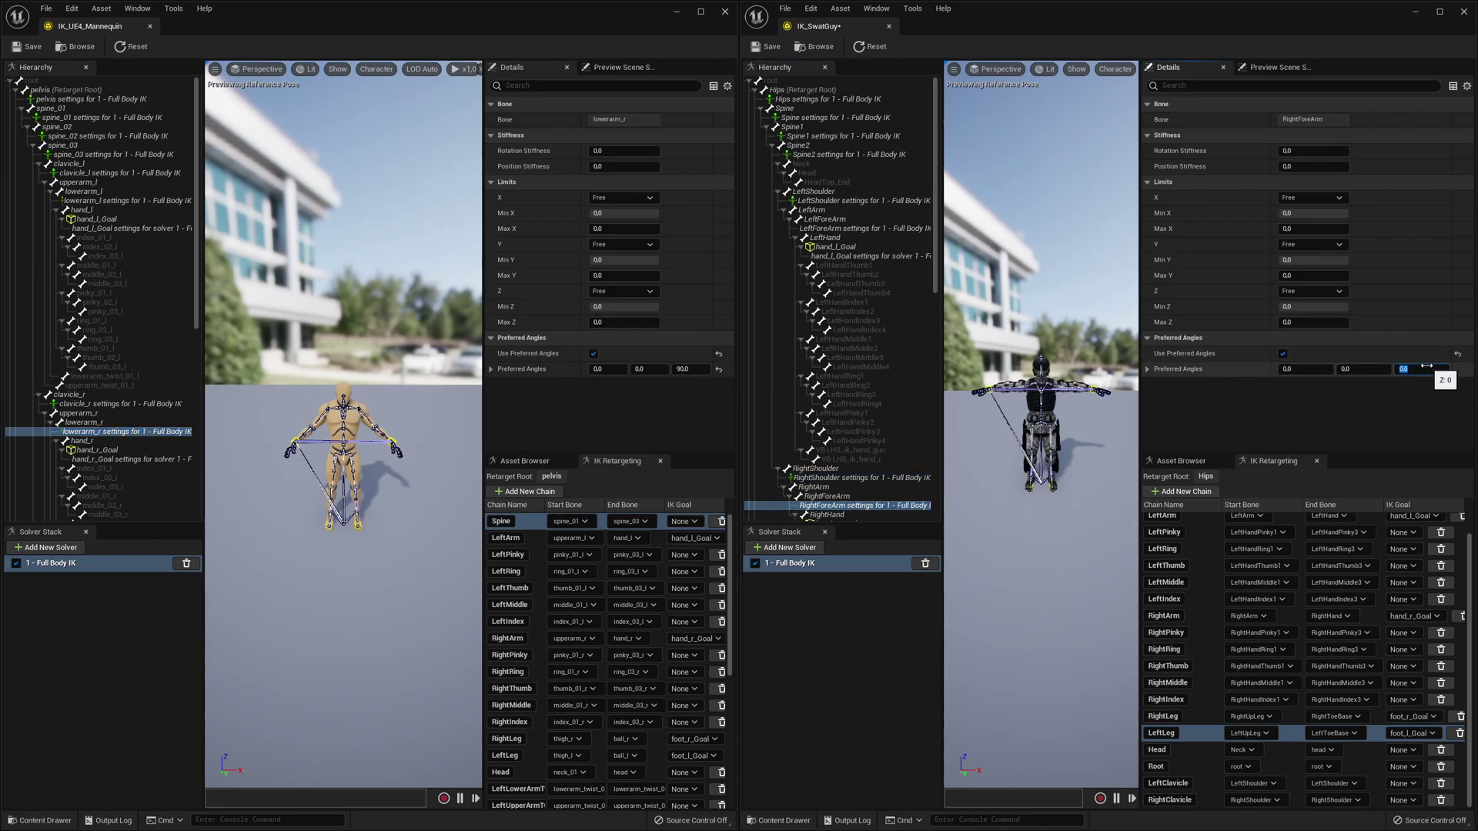
pyautogui.press('Return')
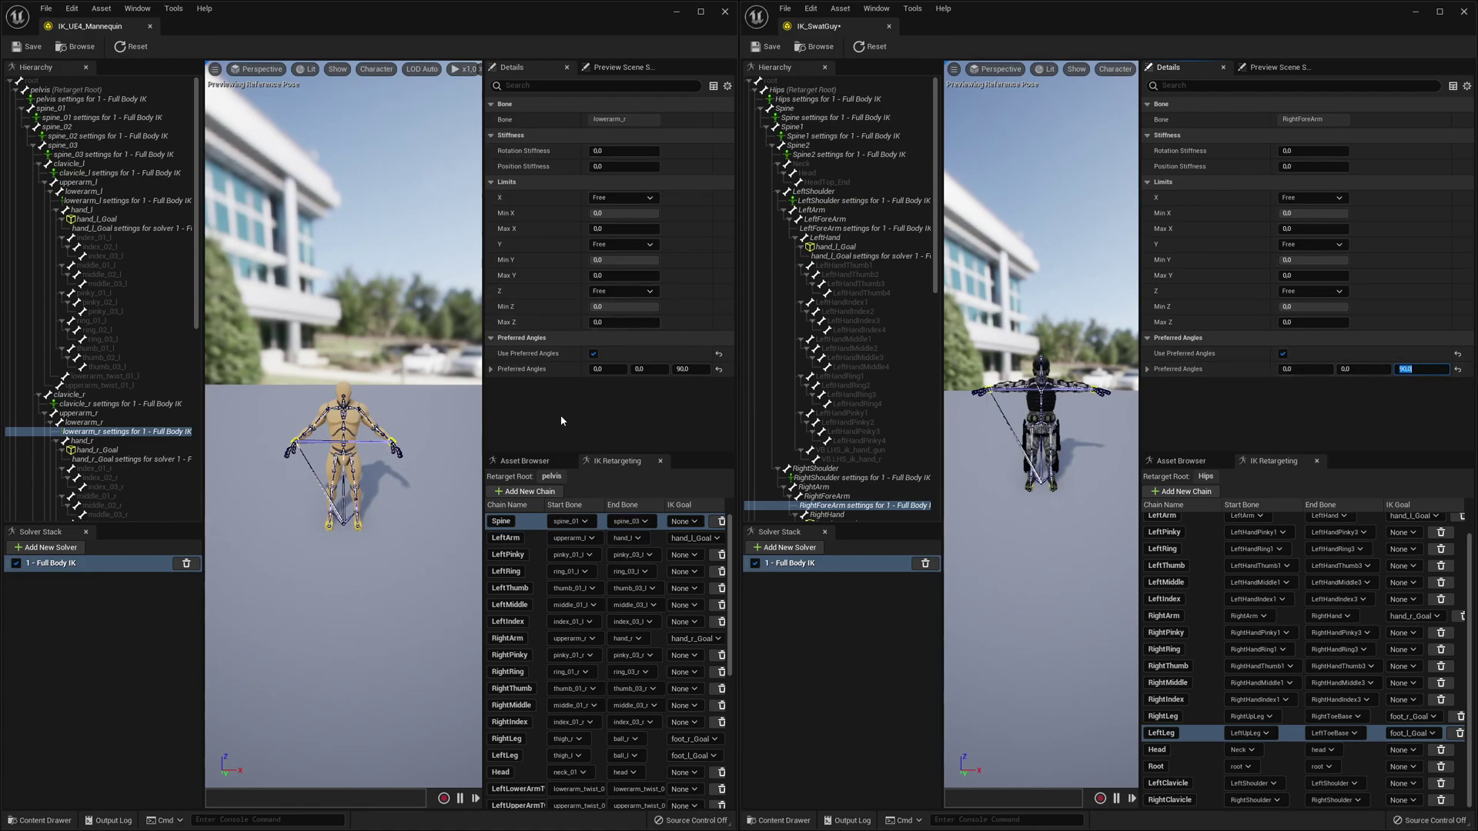
pyautogui.scroll(-3, 96, 403)
pyautogui.click(123, 367)
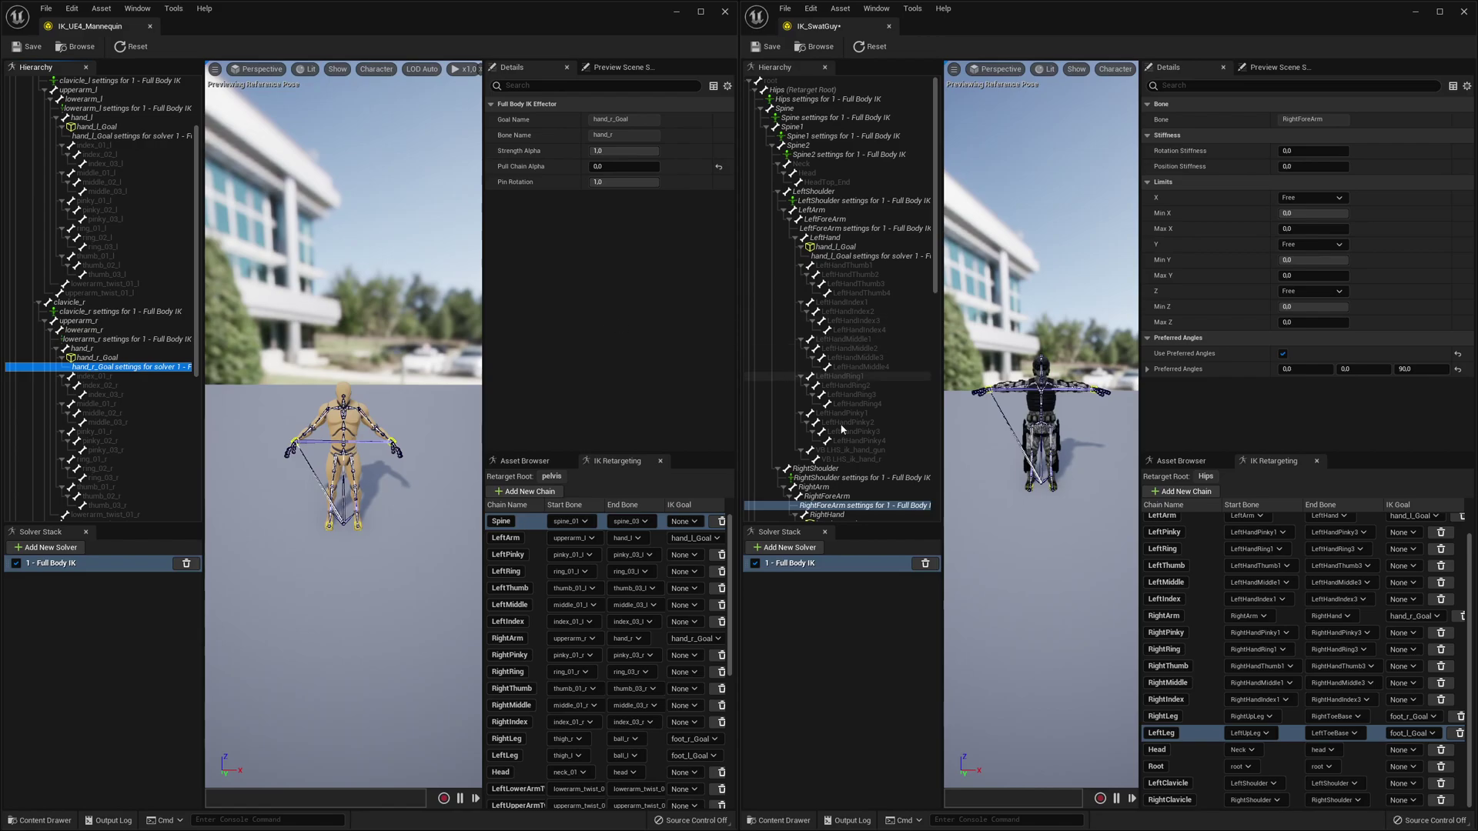
# - Edit the SwatGuy hand_r_Goal's pull chain alpha
pyautogui.scroll(-2, 841, 418)
pyautogui.click(862, 477)
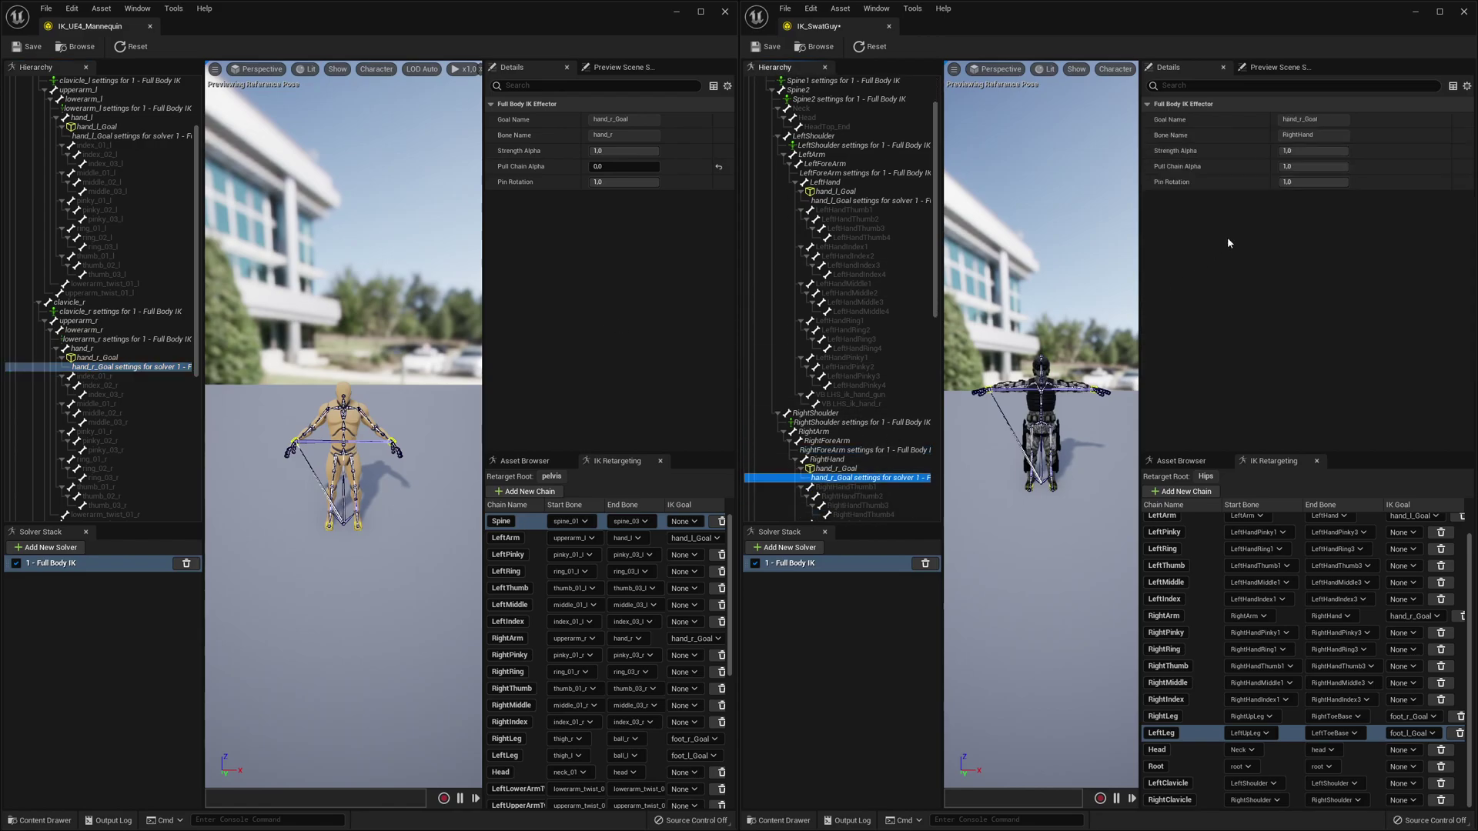
pyautogui.click(1302, 166)
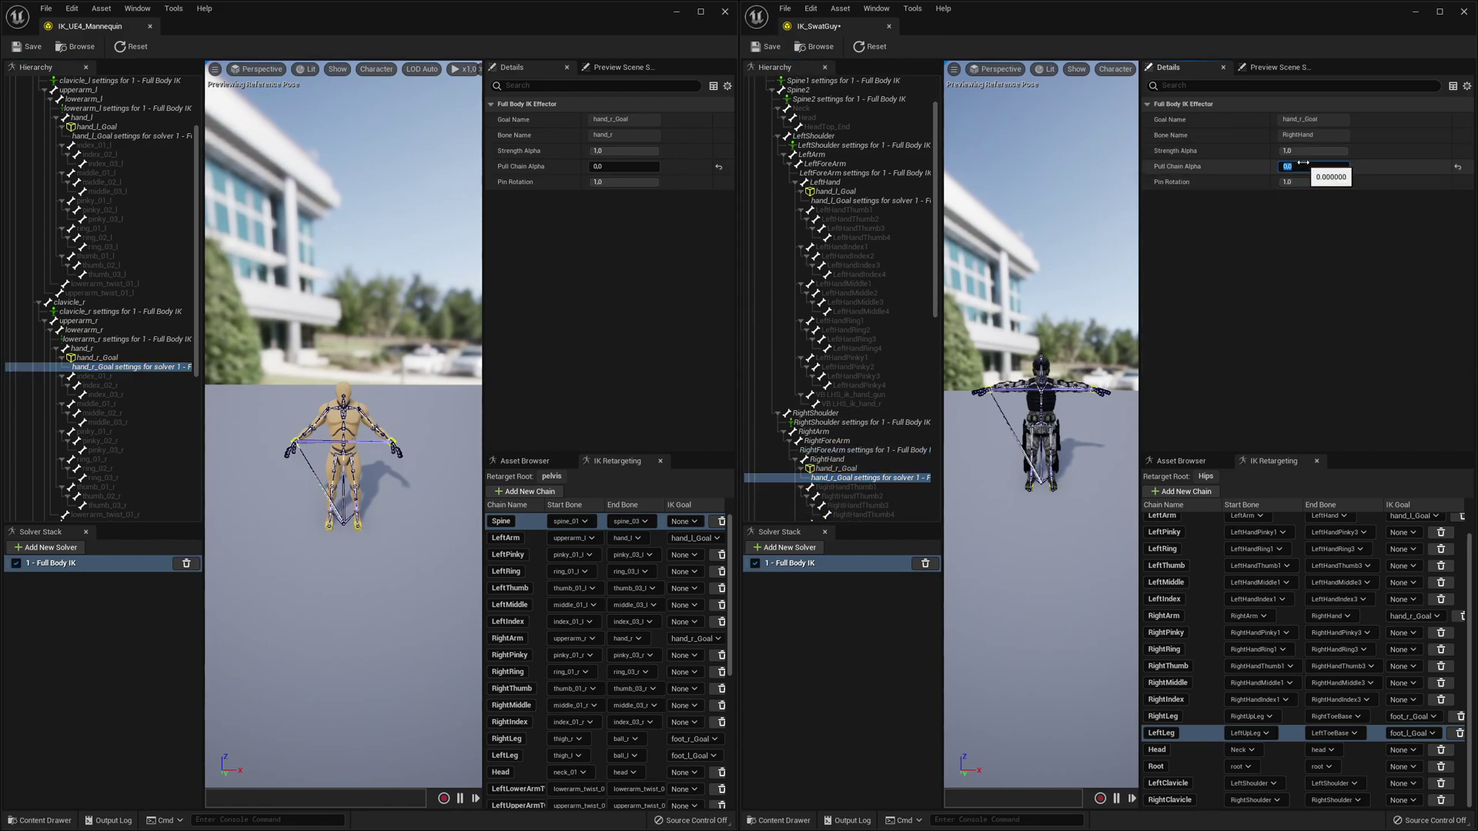
# - Enable LeftUpLeg preferred angles with Z 90, checking the mannequin's thigh_l for reference
pyautogui.scroll(-5, 77, 439)
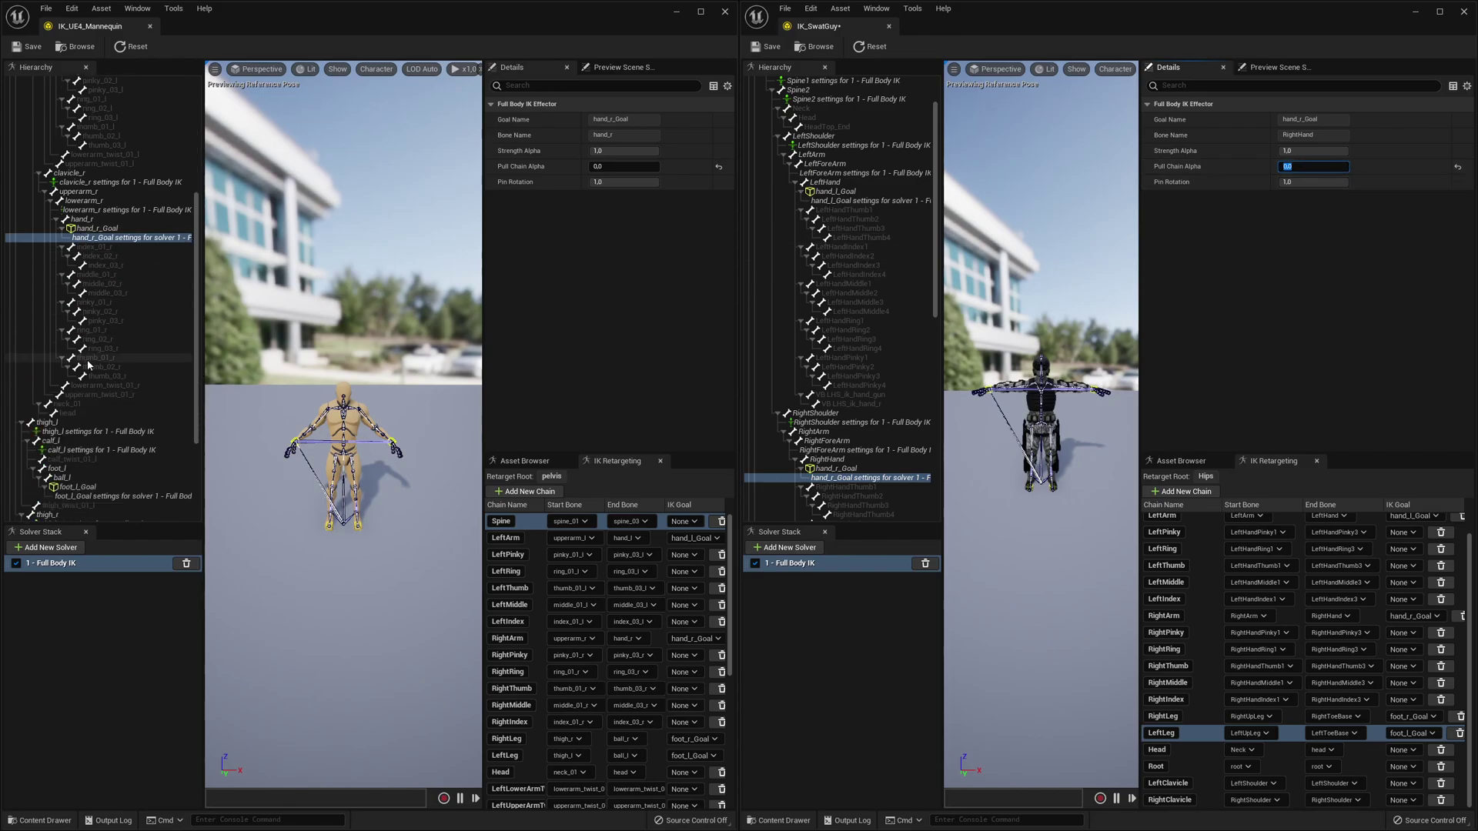
pyautogui.click(76, 433)
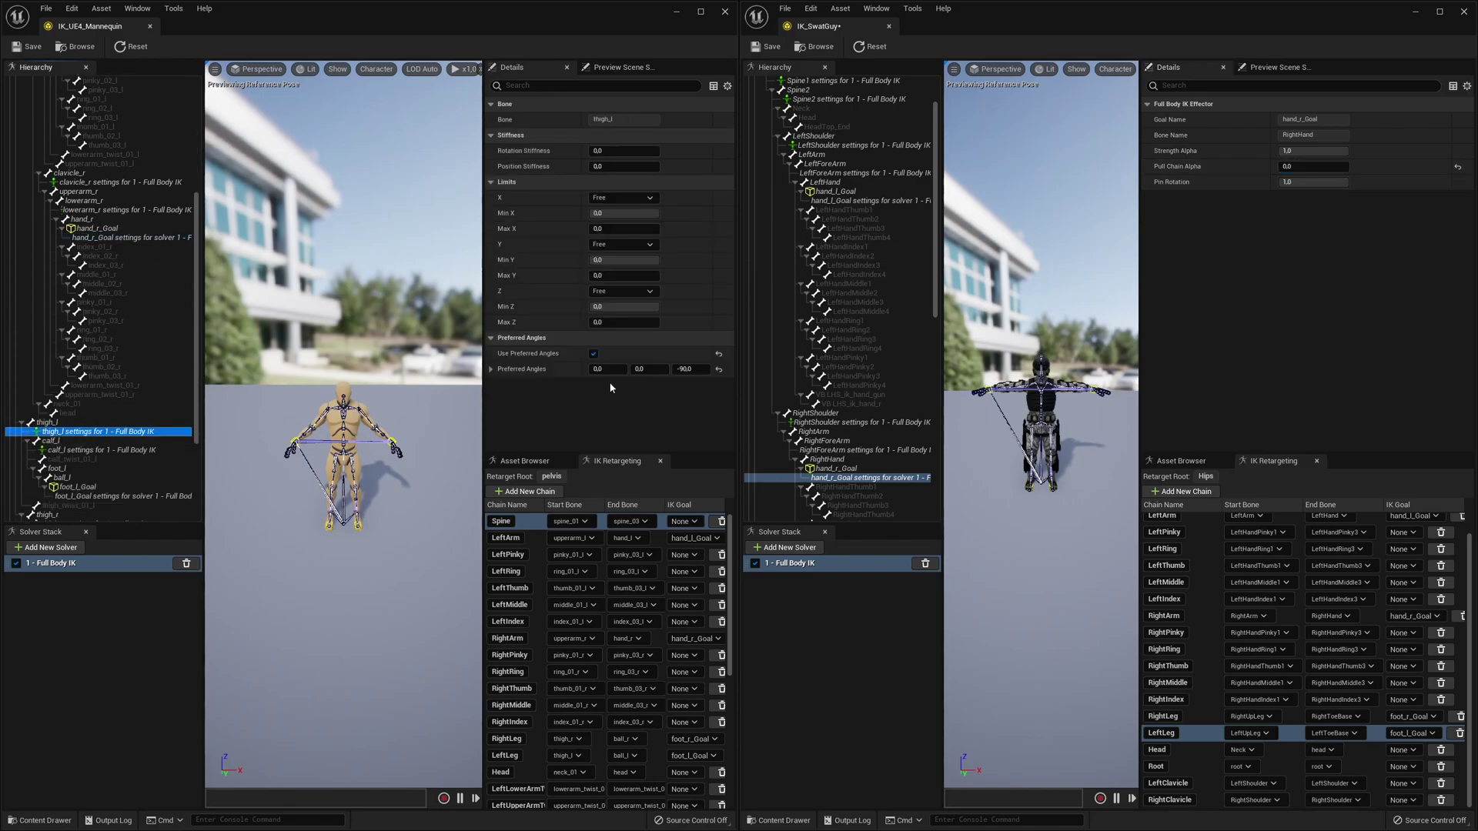
pyautogui.scroll(-10, 850, 427)
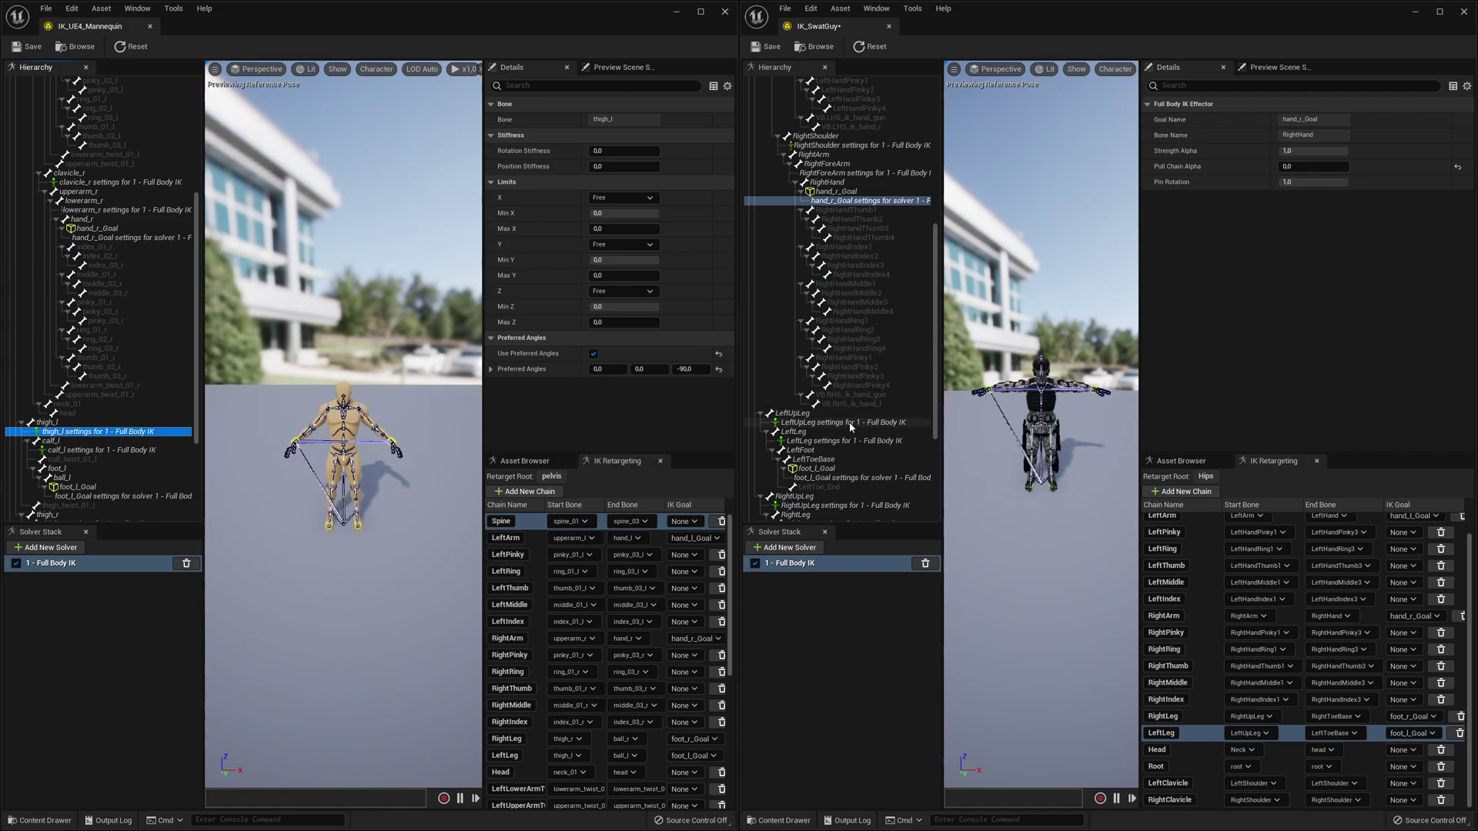
pyautogui.click(850, 424)
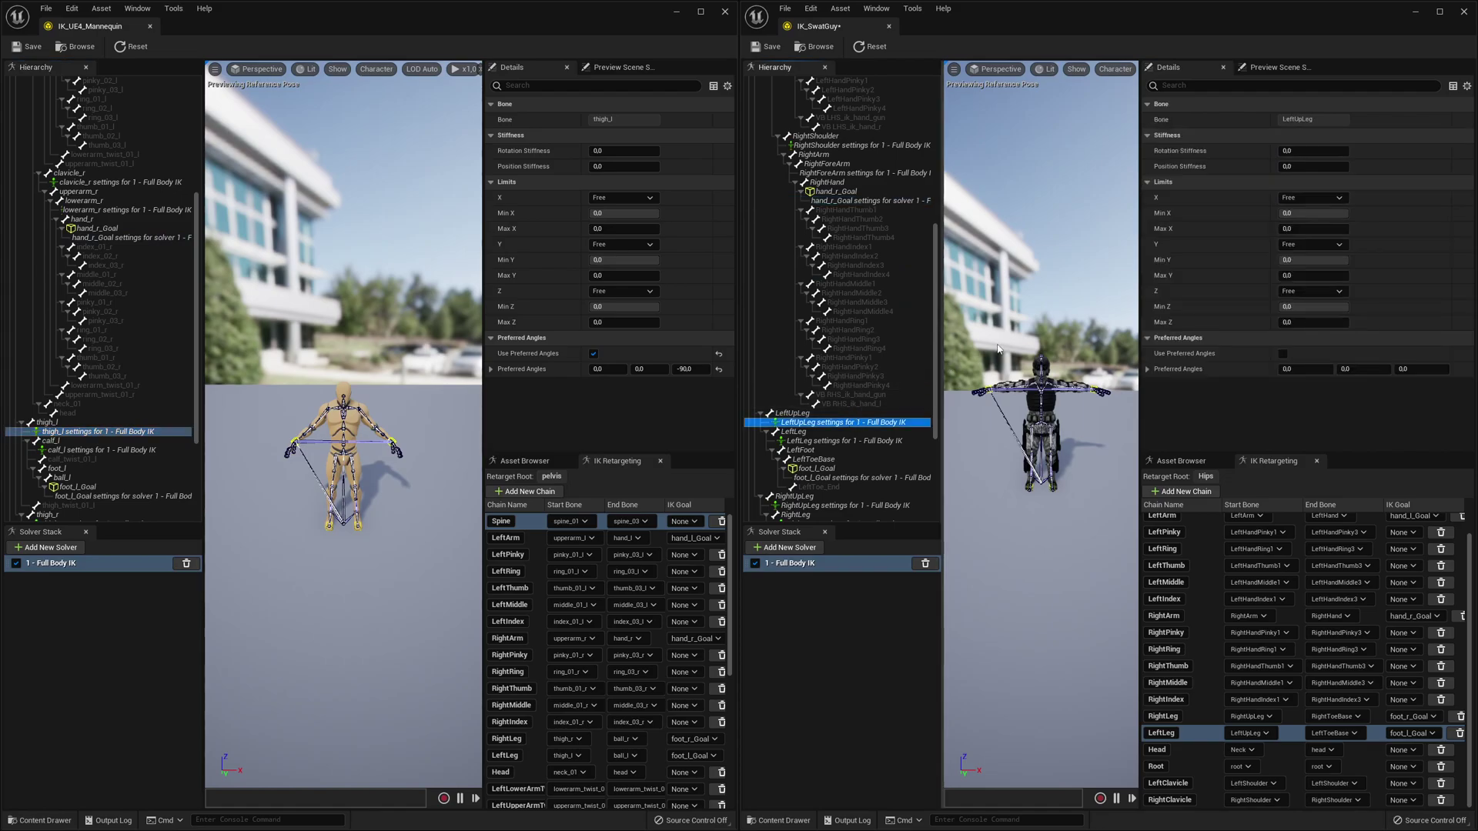
pyautogui.click(1282, 353)
pyautogui.click(1421, 369)
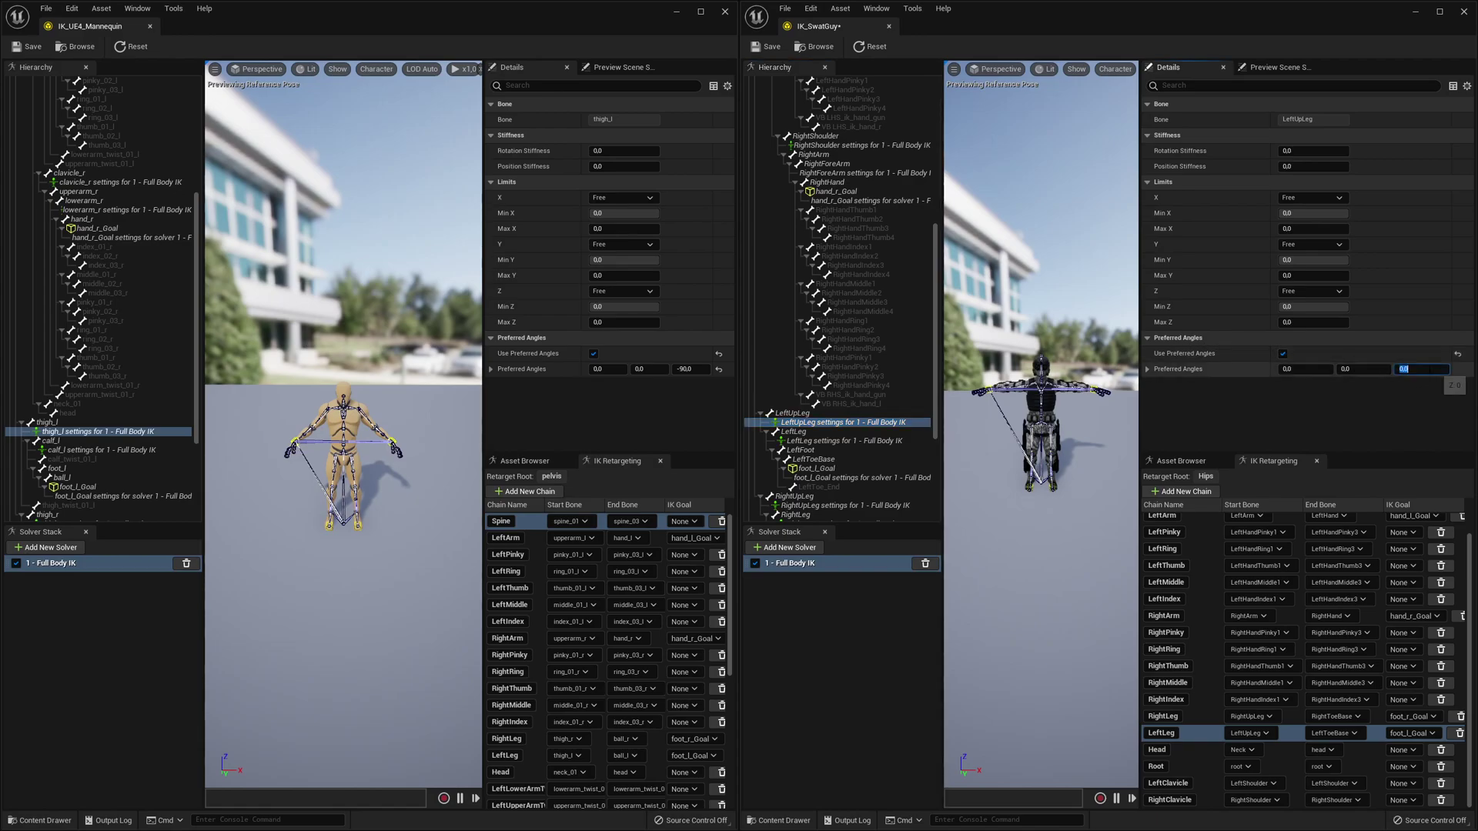
pyautogui.write('90')
pyautogui.press('Return')
# - Enable LeftLeg preferred angles with Z 90, matching the mannequin's calf_l
pyautogui.click(857, 445)
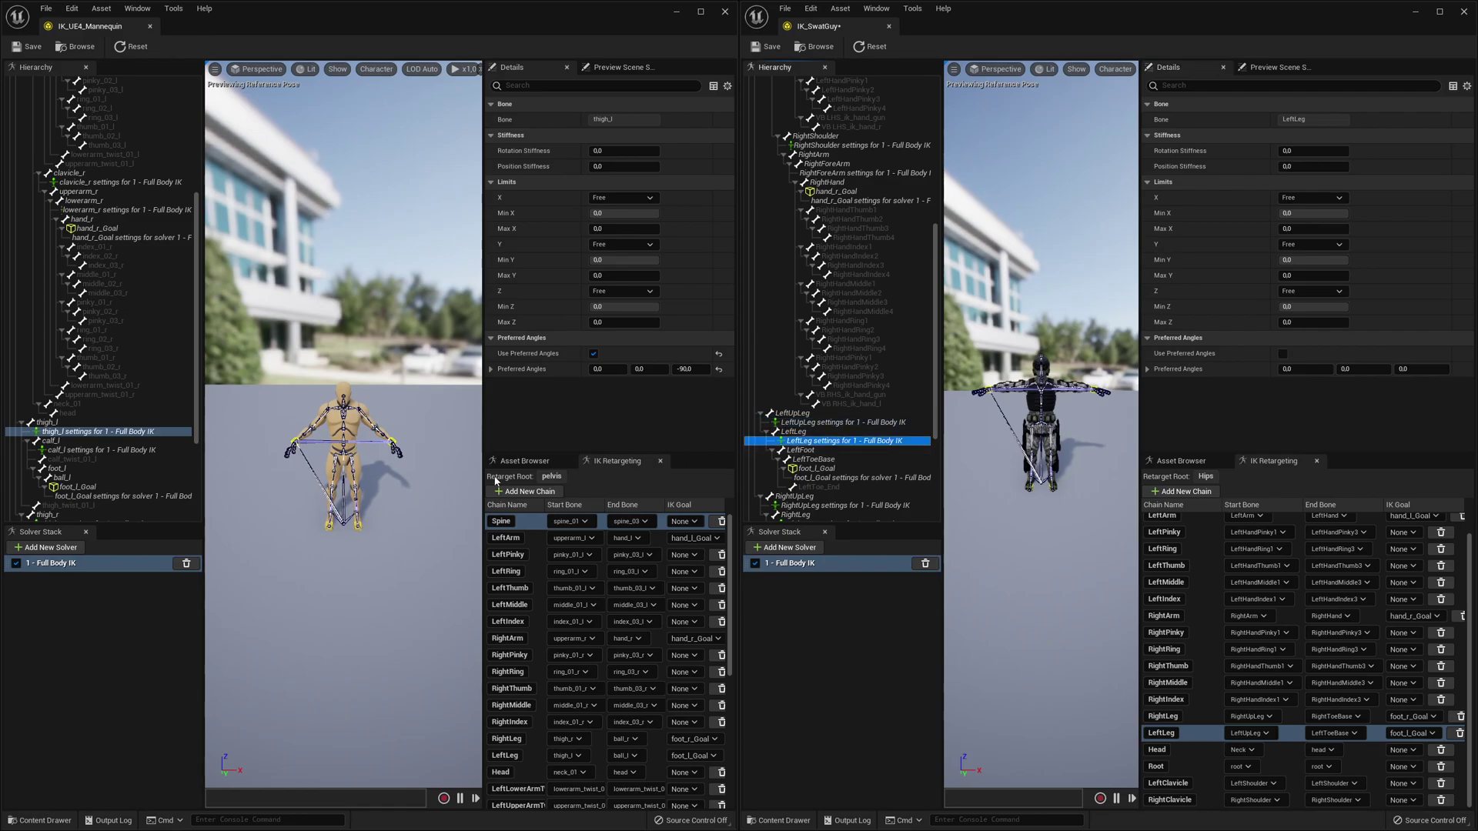
pyautogui.click(102, 450)
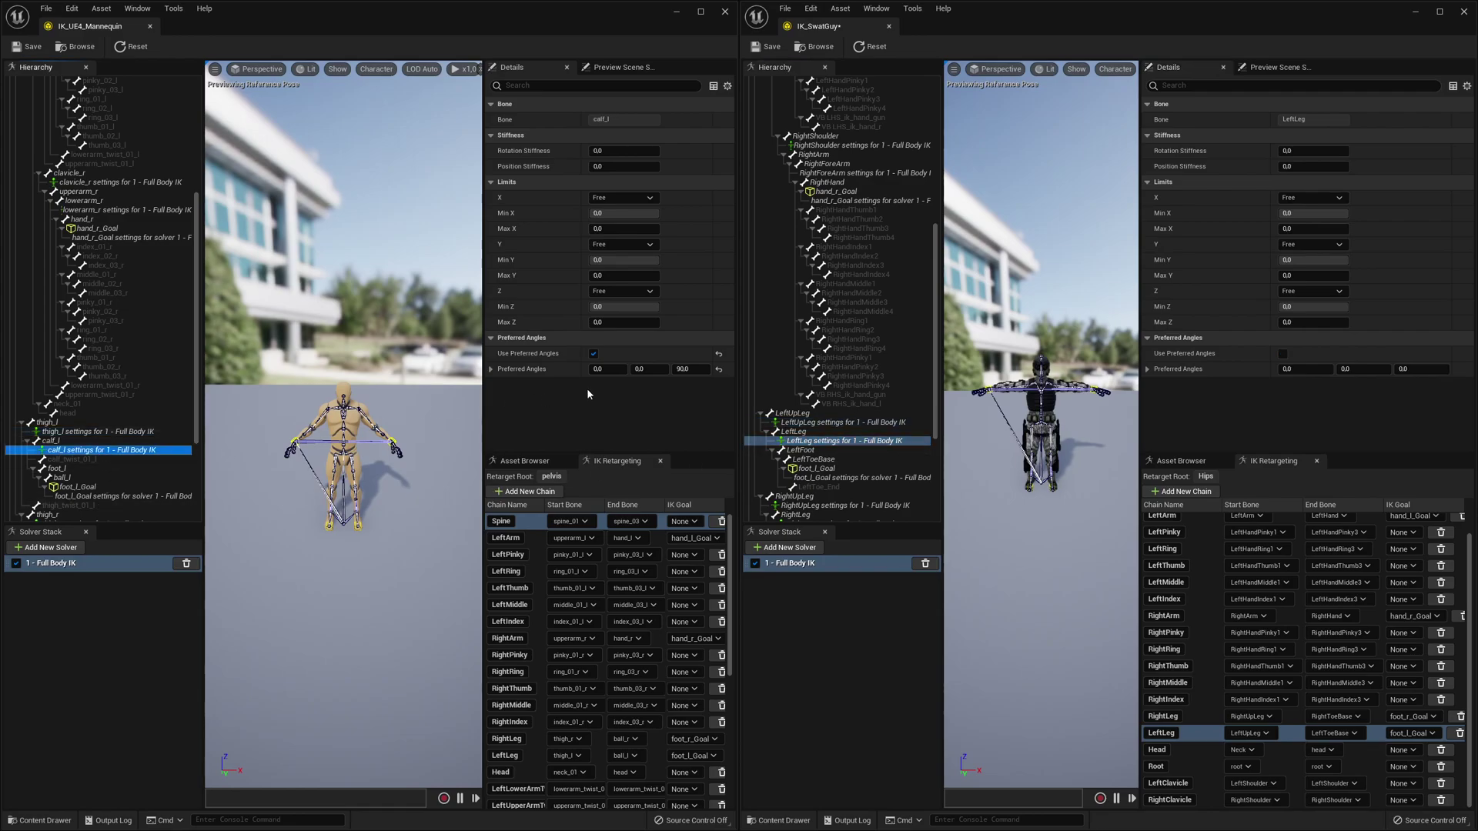
pyautogui.click(1283, 353)
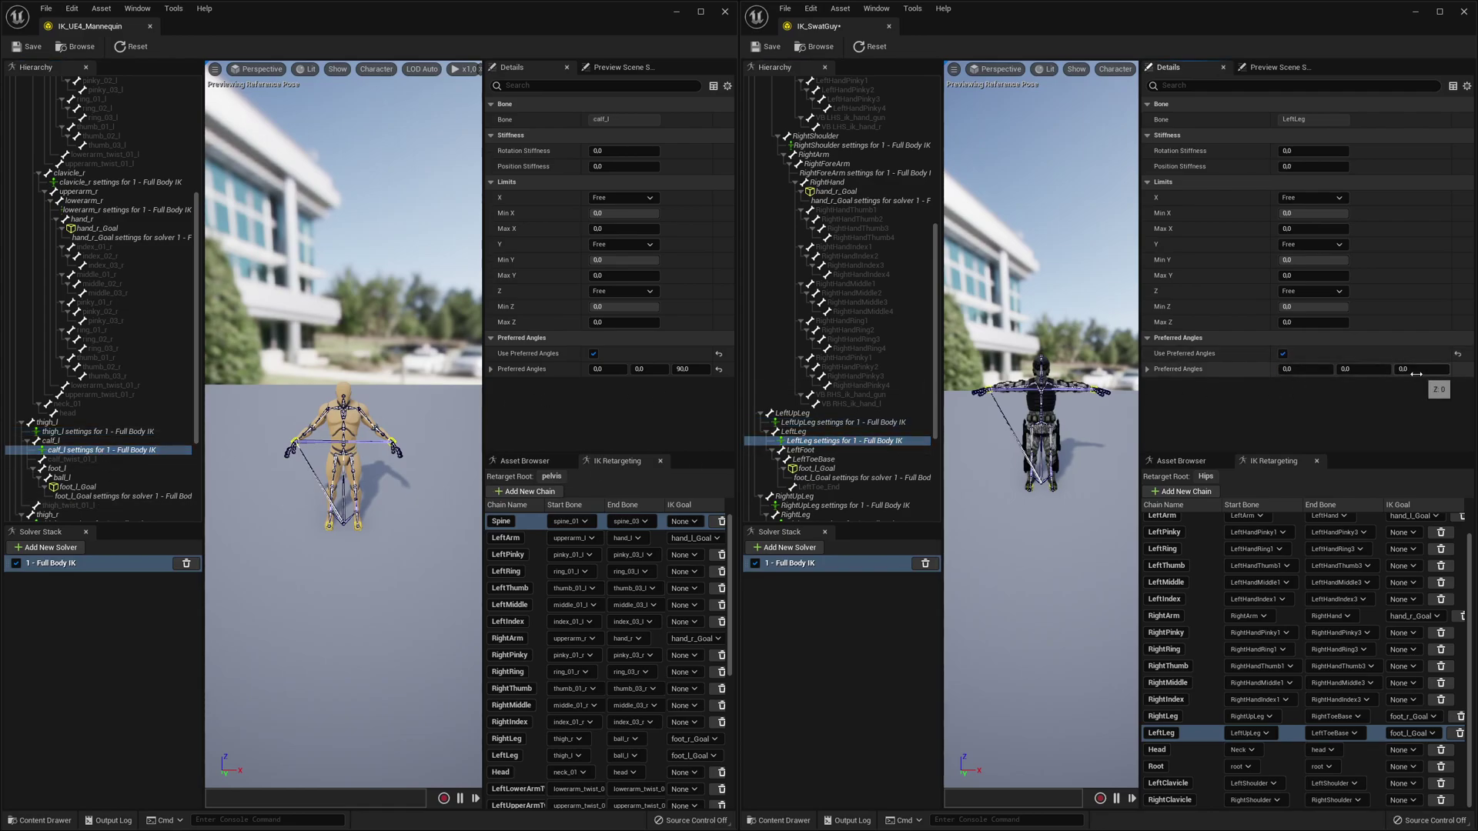
pyautogui.click(1407, 370)
pyautogui.write('90')
pyautogui.press('Return')
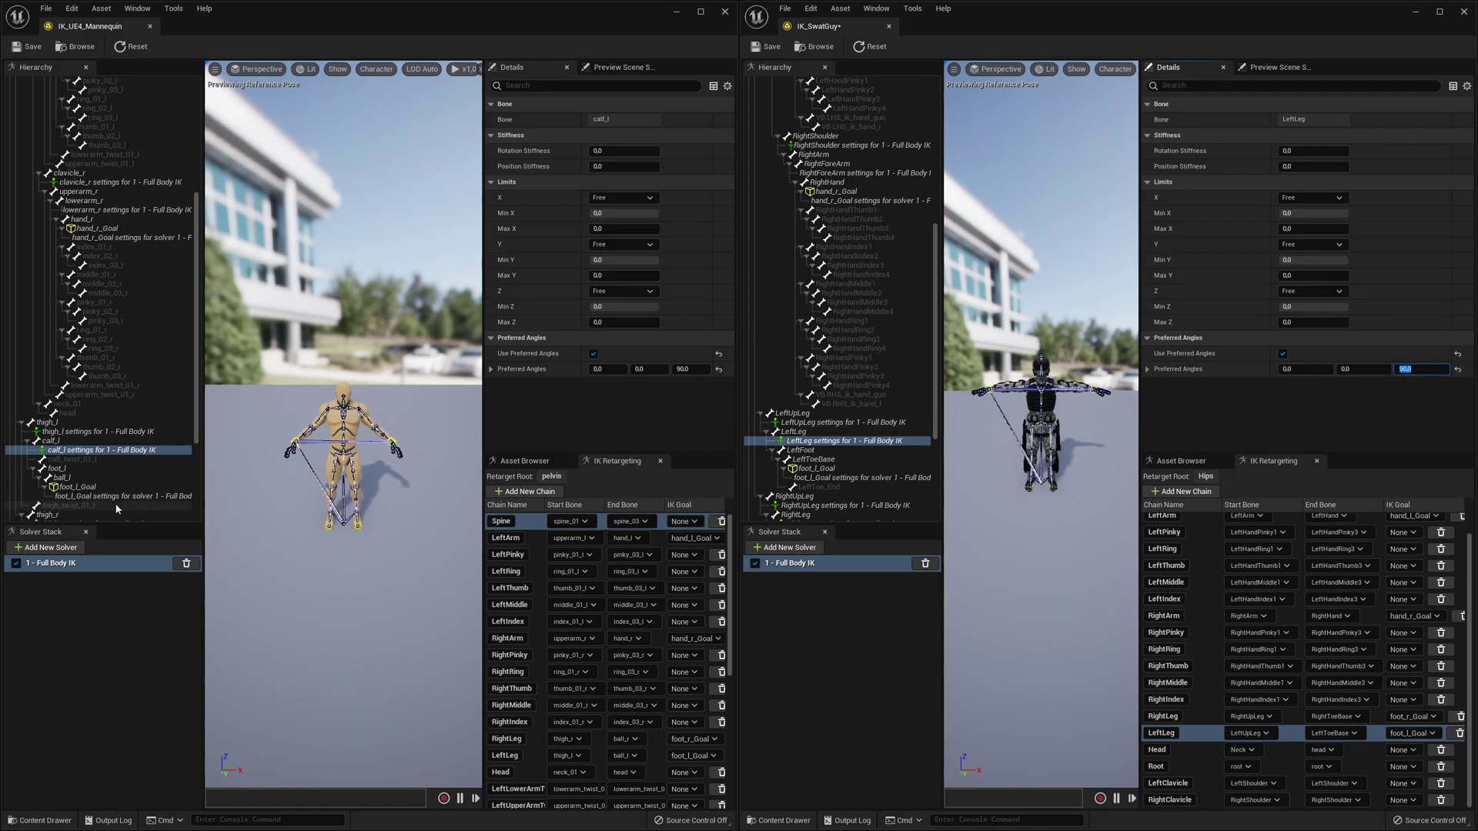
# - Compare both rigs' foot_l_Goal effectors and review the mannequin's thigh_r settings
pyautogui.scroll(-3, 93, 504)
pyautogui.click(93, 442)
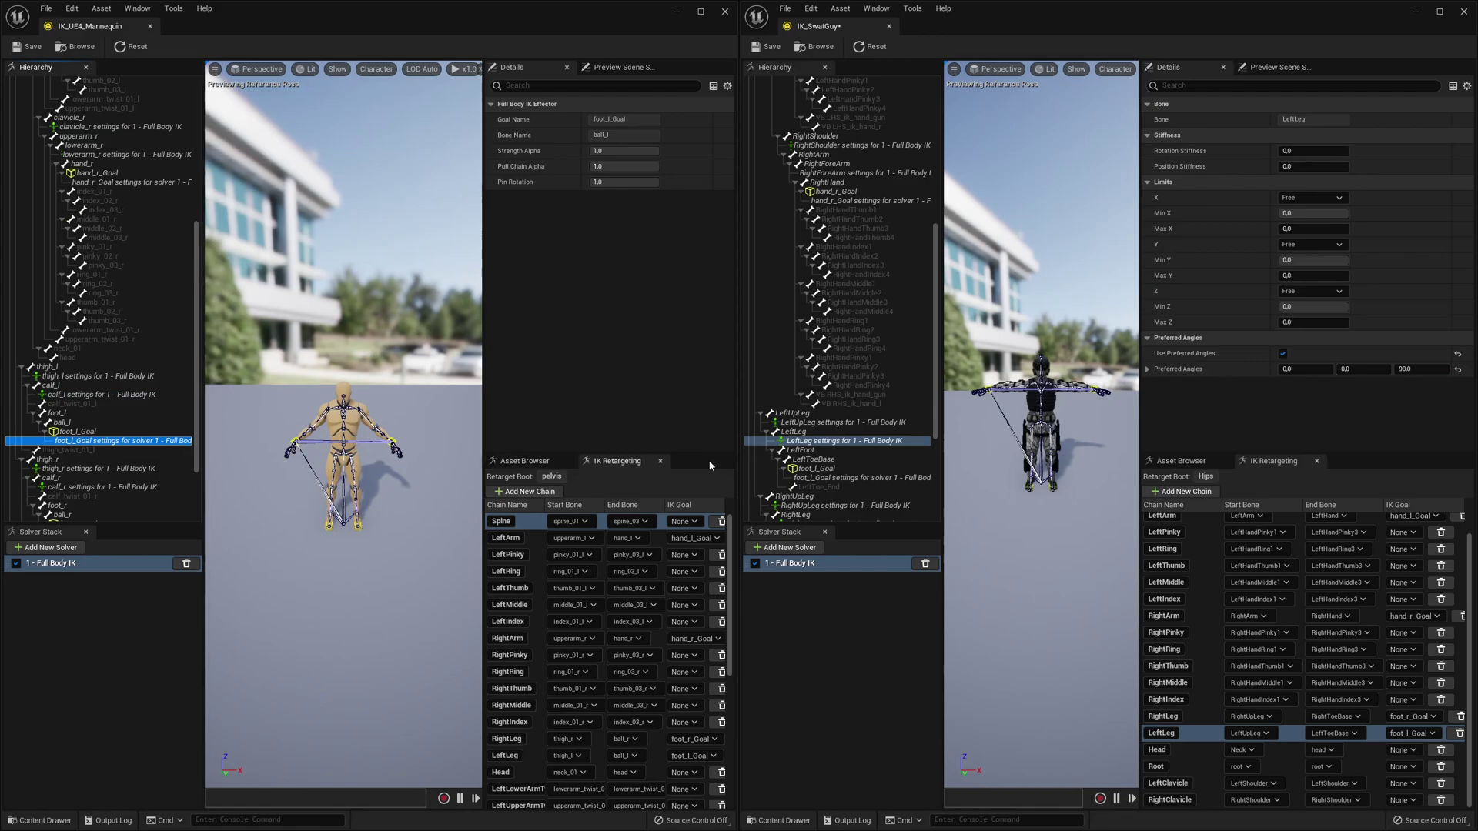
pyautogui.click(870, 478)
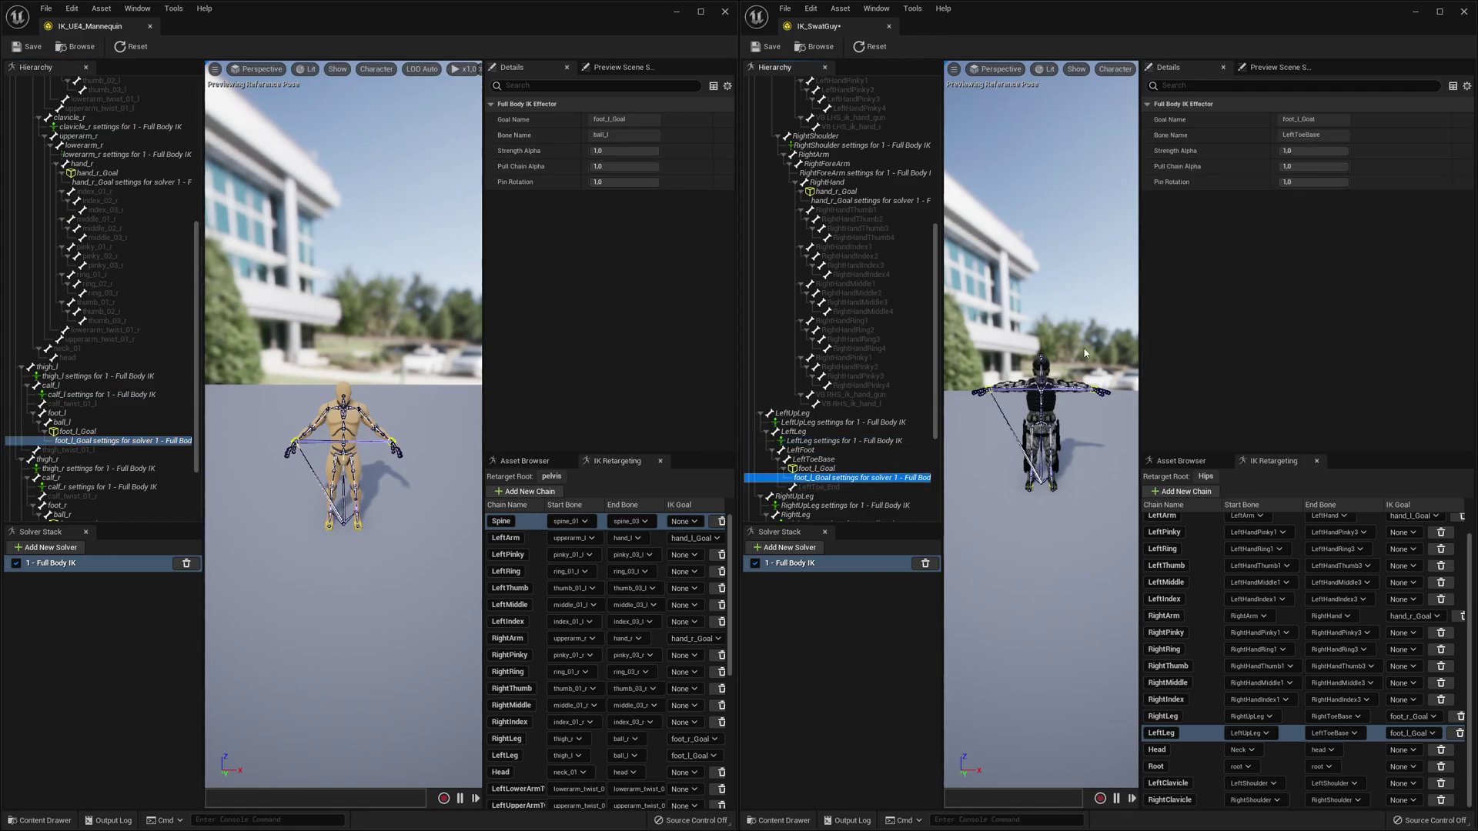
pyautogui.scroll(-5, 863, 346)
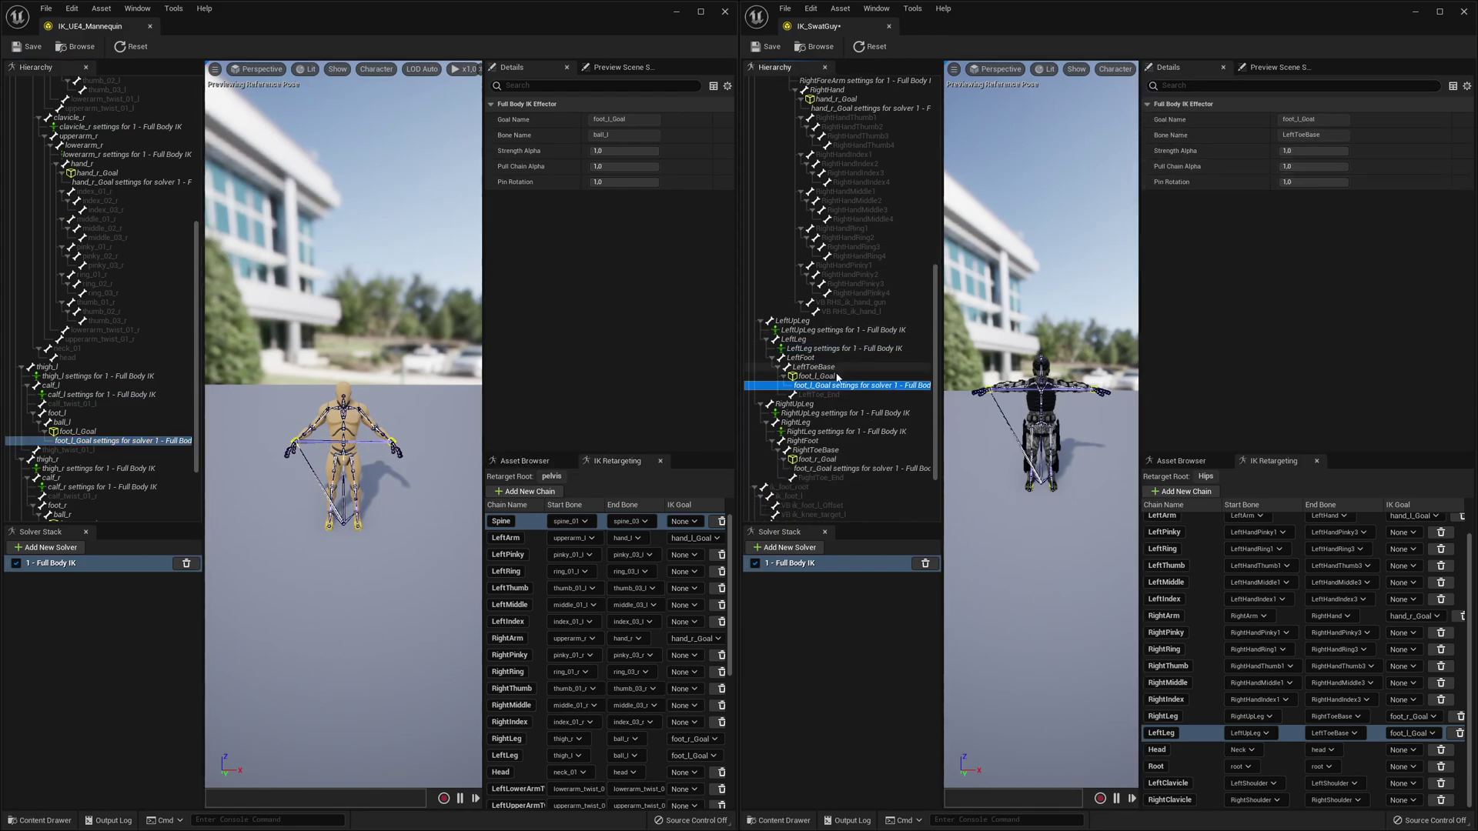
pyautogui.scroll(-4, 62, 471)
pyautogui.click(92, 394)
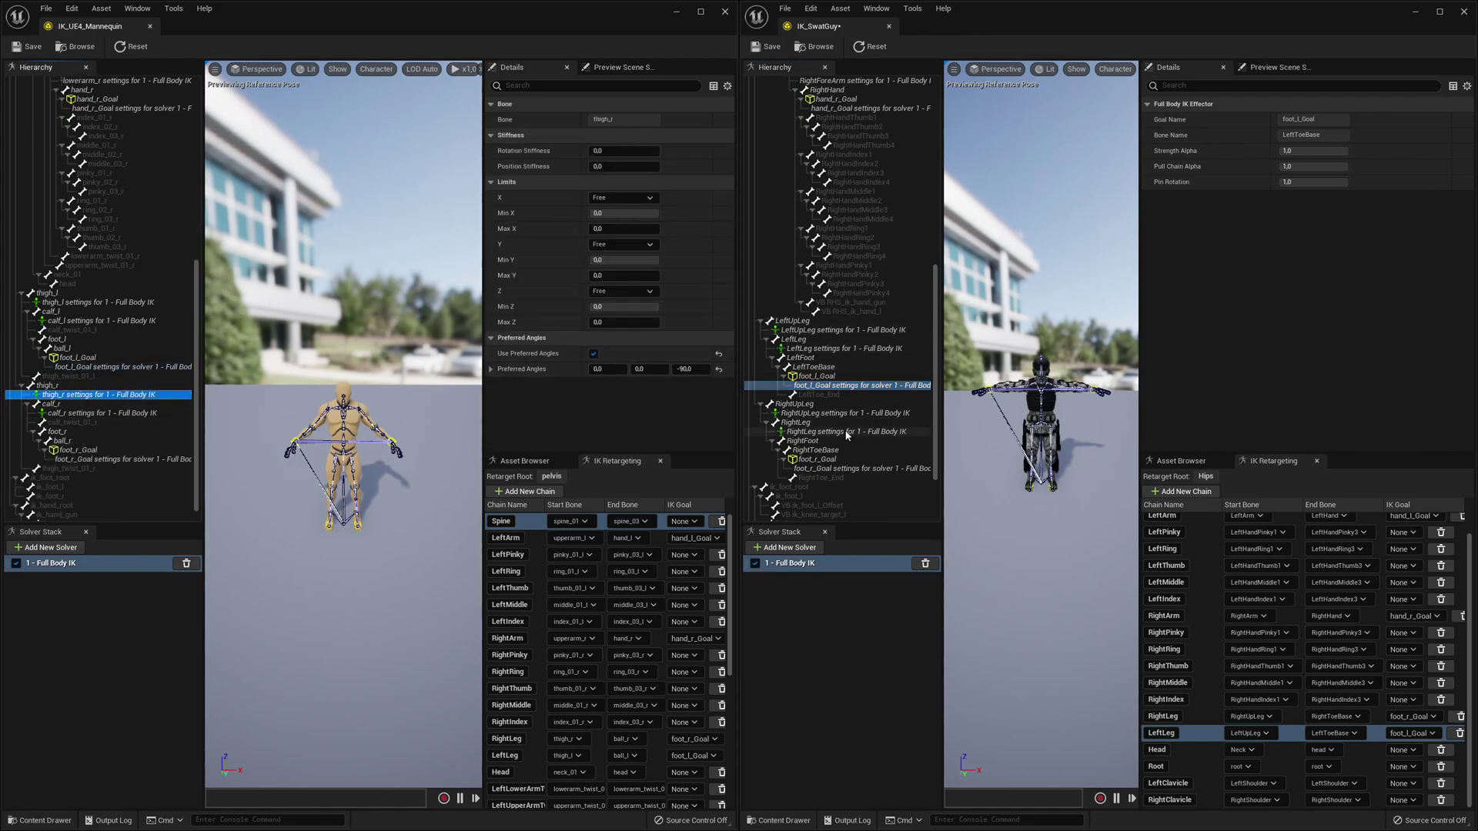
# - Enable RightUpLeg preferred angles with Z set to -90
pyautogui.click(819, 414)
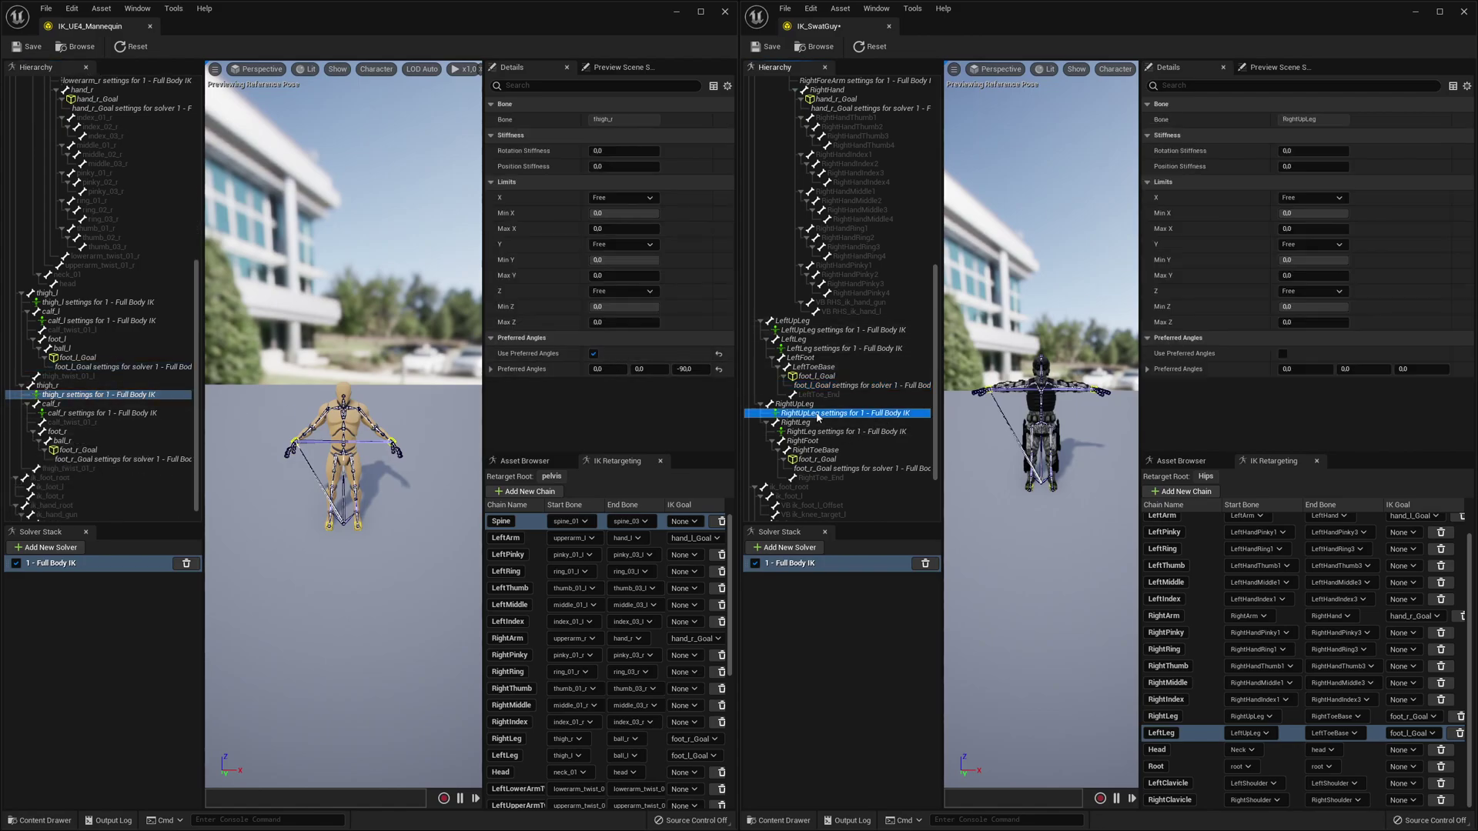
pyautogui.click(1283, 354)
pyautogui.click(1438, 370)
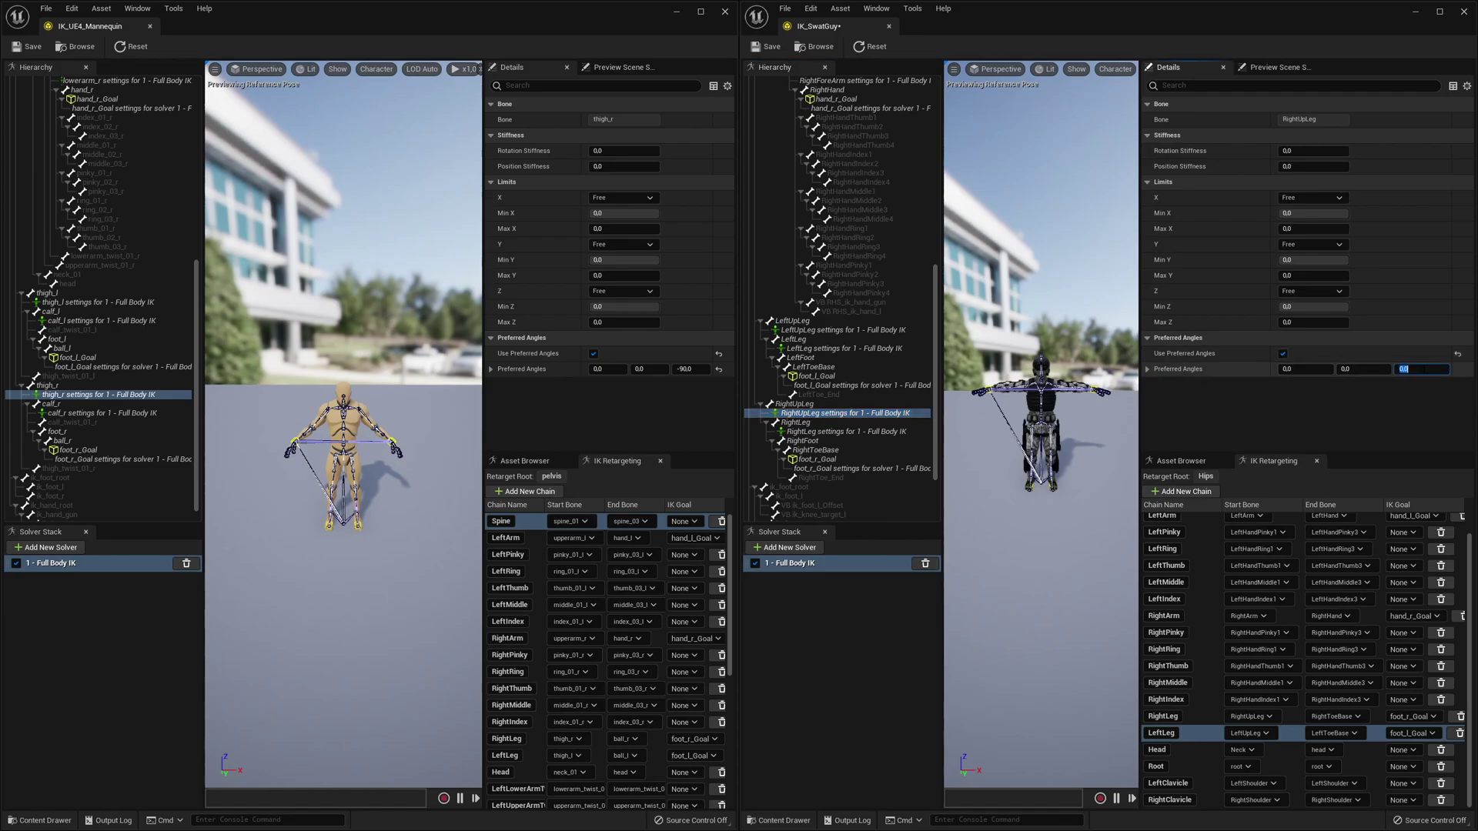
pyautogui.write('-90')
pyautogui.press('Return')
# - Correct LeftUpLeg's preferred Z angle to -90 per the mannequin's thigh_l, and verify LeftLeg's 90
pyautogui.click(113, 322)
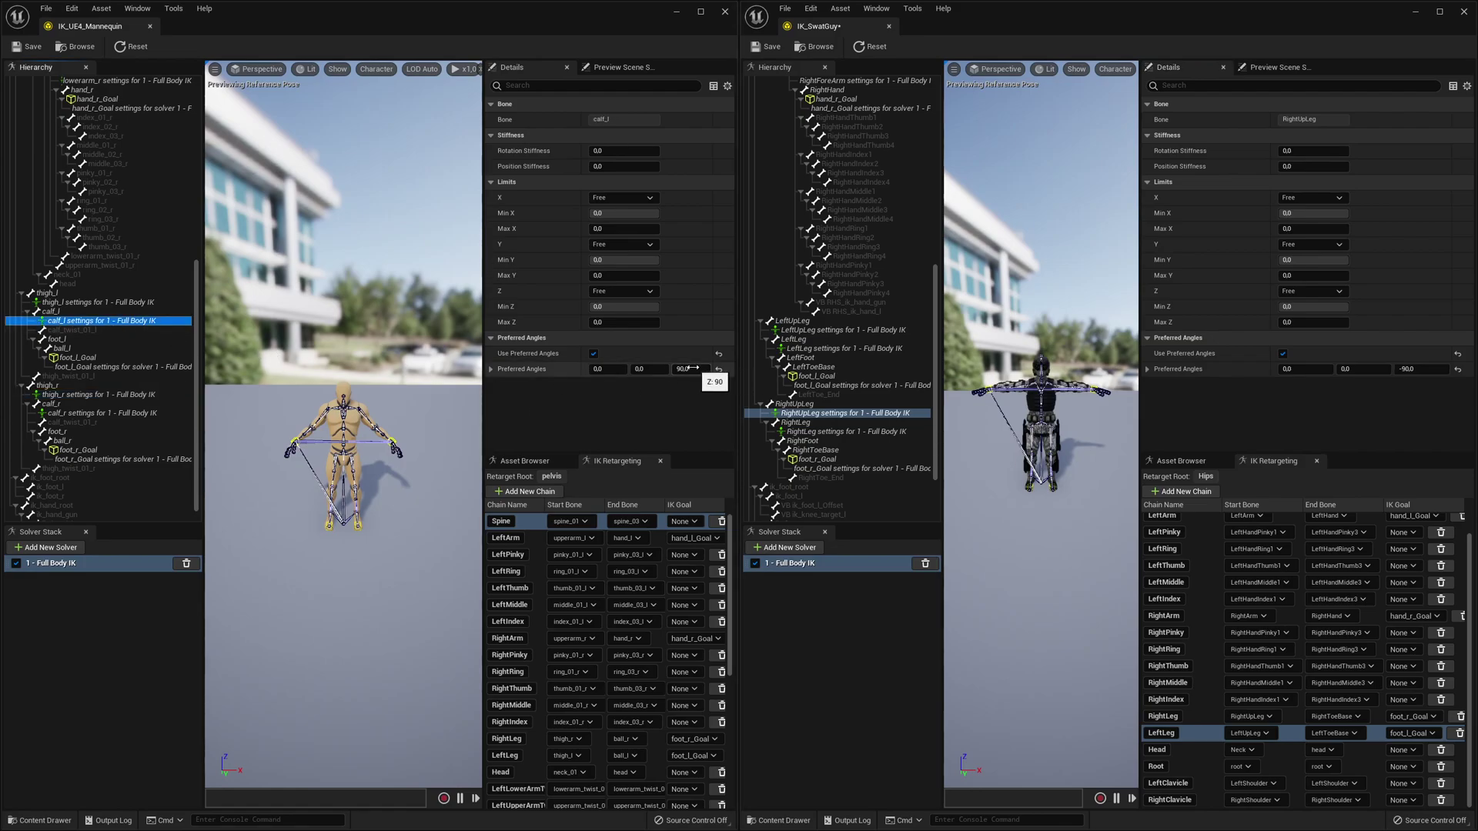
pyautogui.click(104, 303)
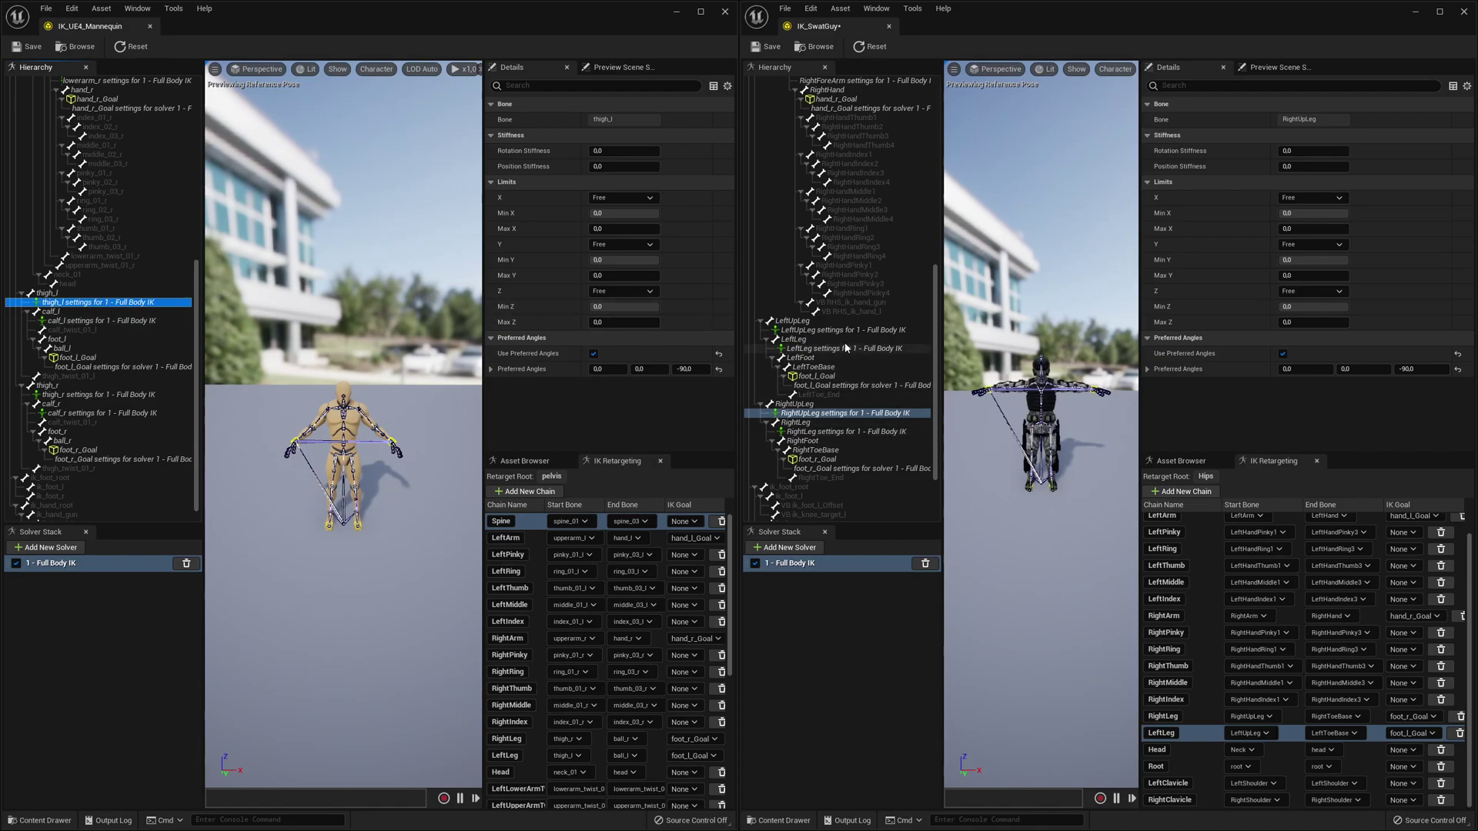
pyautogui.click(850, 331)
pyautogui.click(1413, 369)
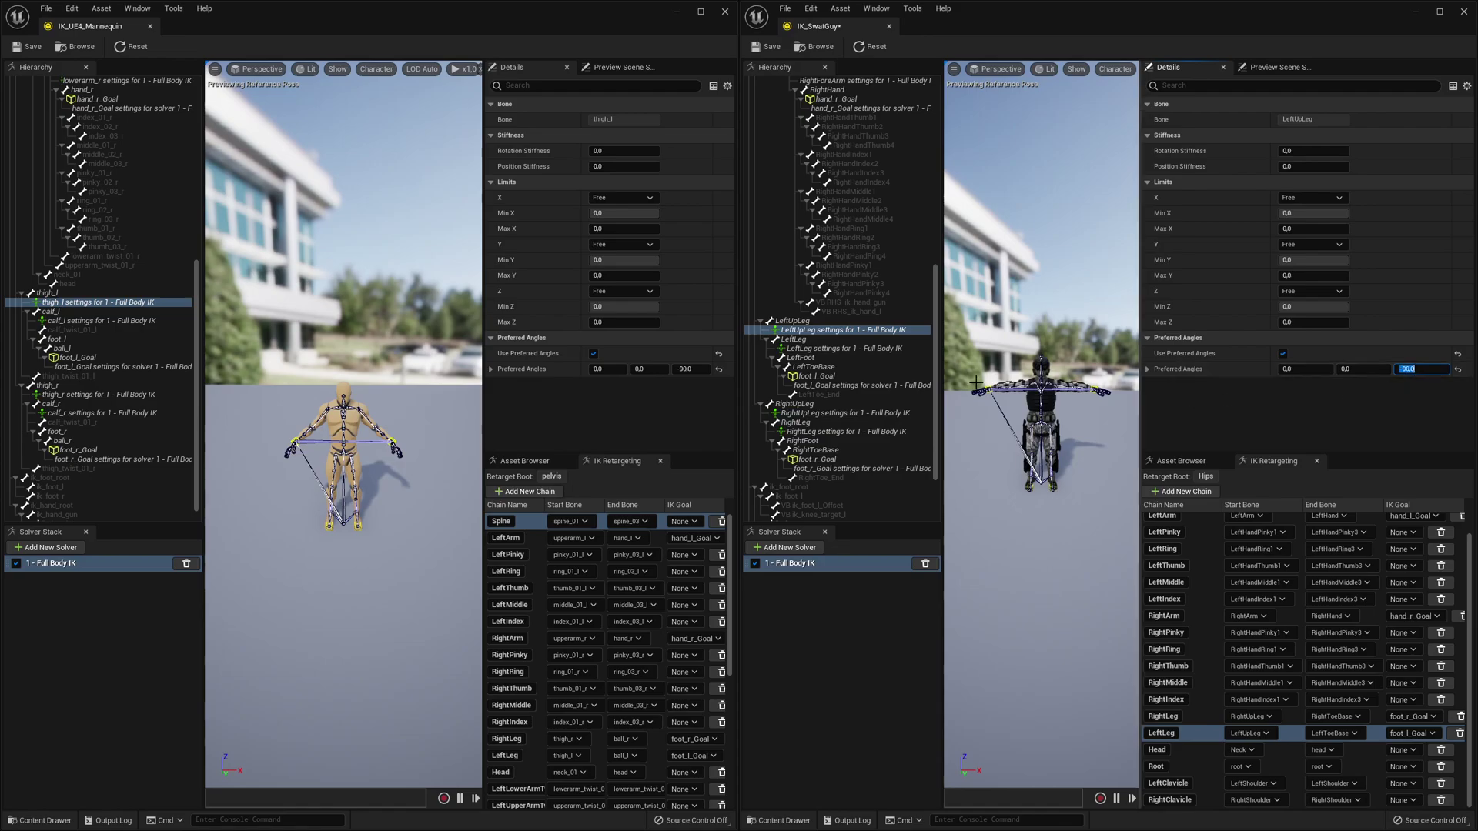
pyautogui.click(880, 350)
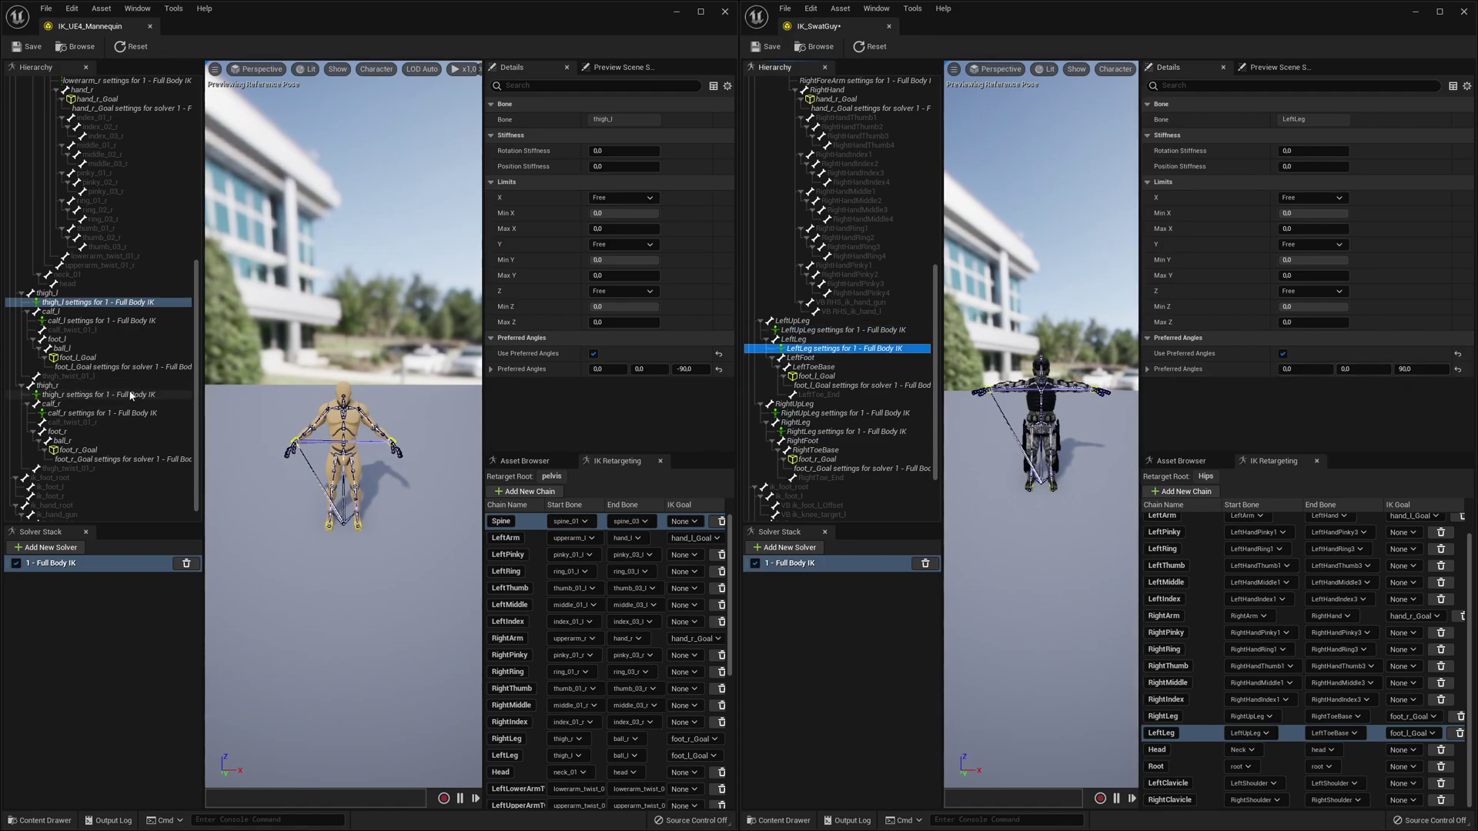
# - Enable RightLeg preferred angles with Z 90 per calf_r, then compare both foot_r_Goal effectors
pyautogui.click(154, 395)
pyautogui.click(140, 416)
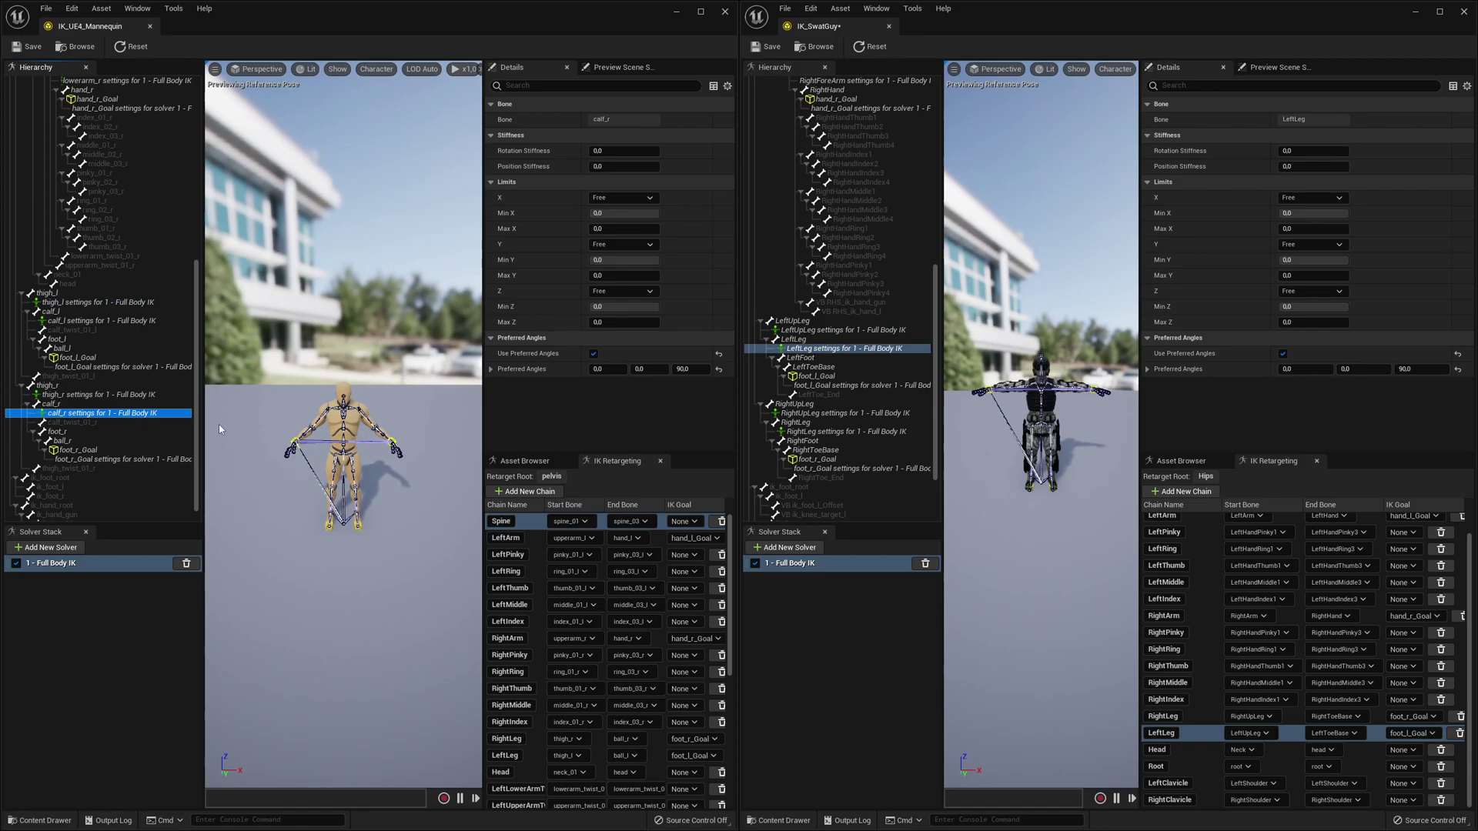
pyautogui.click(858, 433)
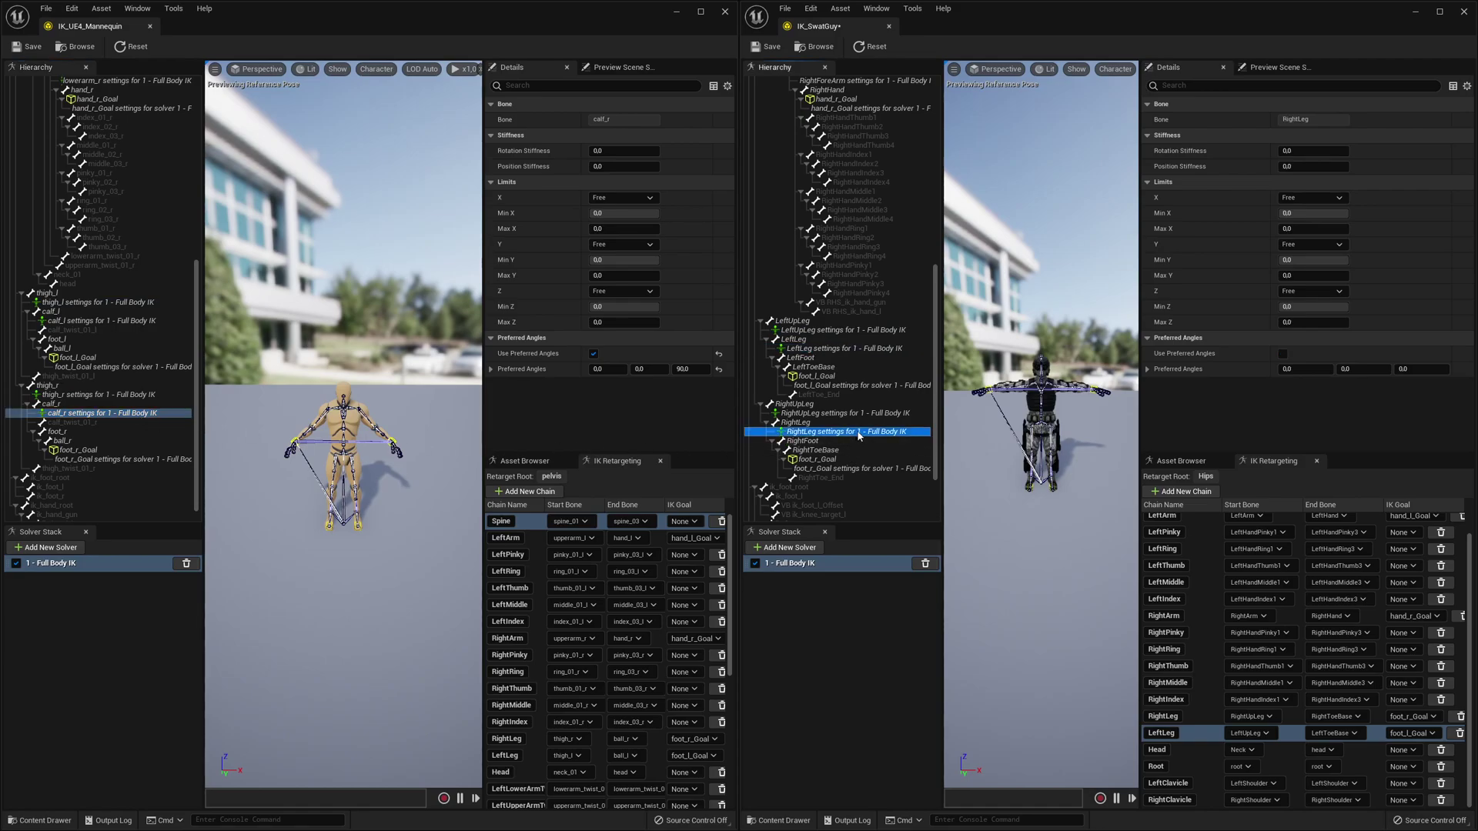
pyautogui.click(1283, 353)
pyautogui.click(1401, 369)
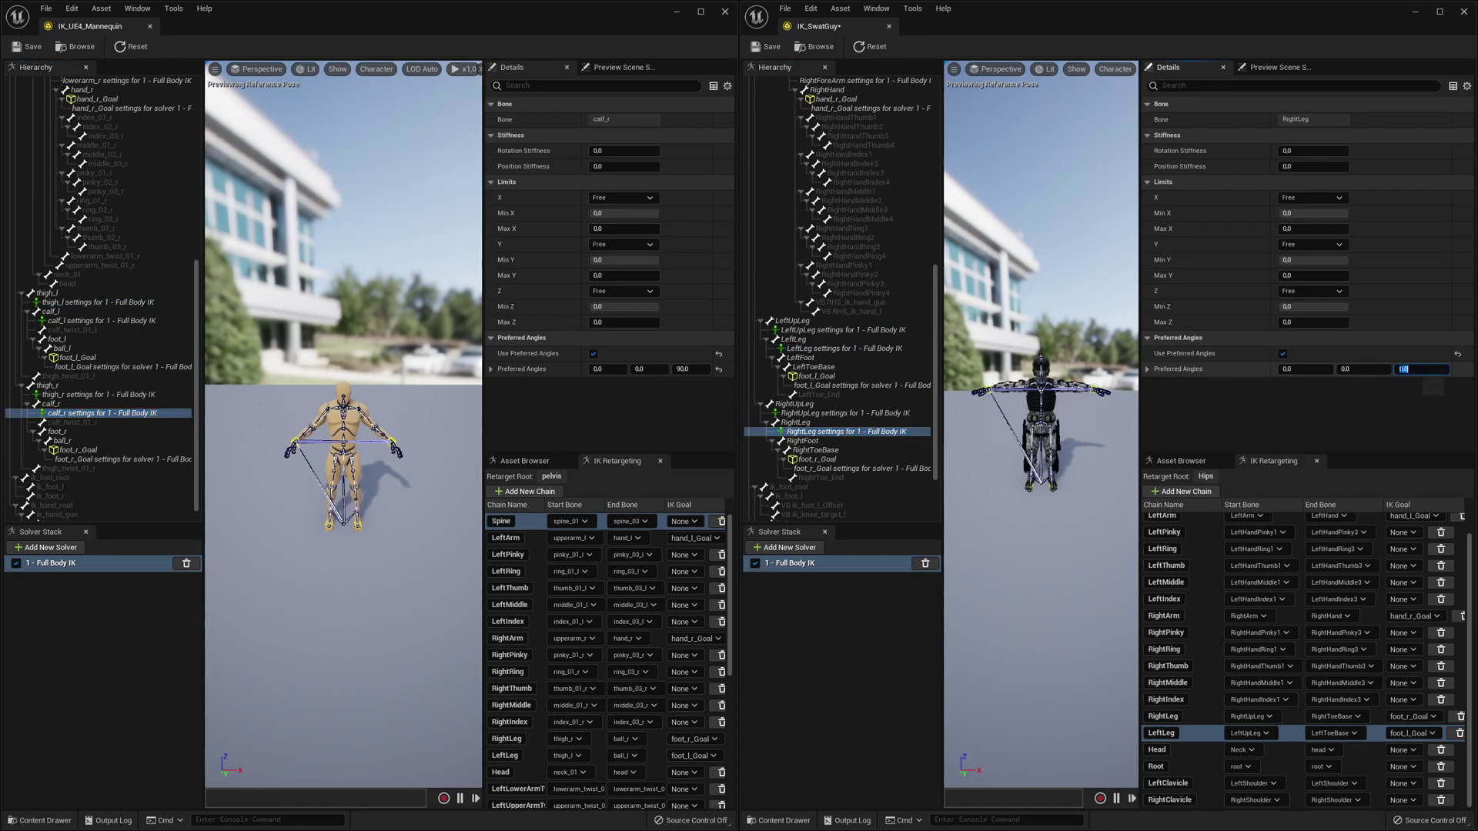
pyautogui.press('Return')
pyautogui.click(916, 469)
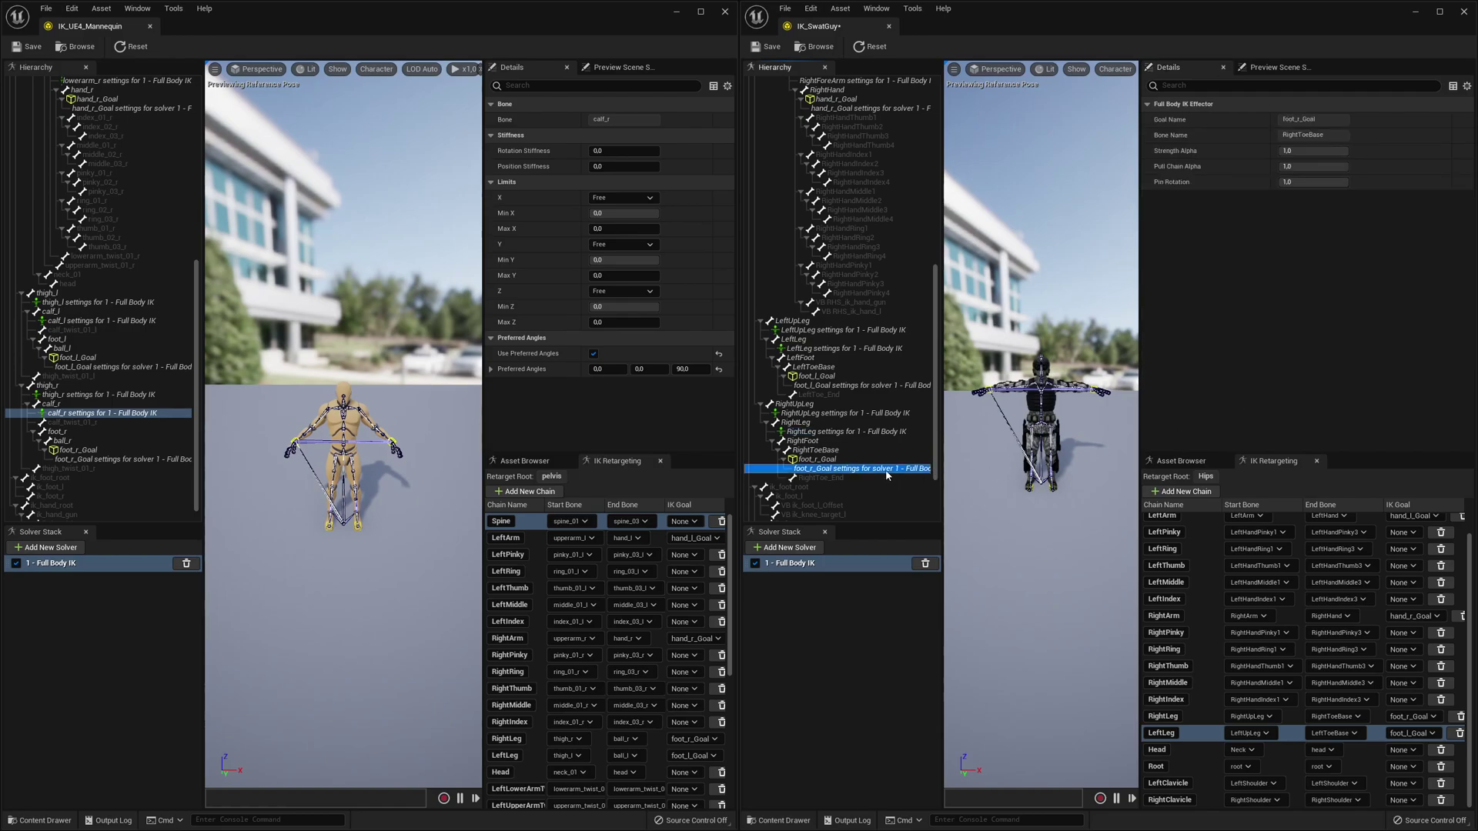
pyautogui.click(112, 459)
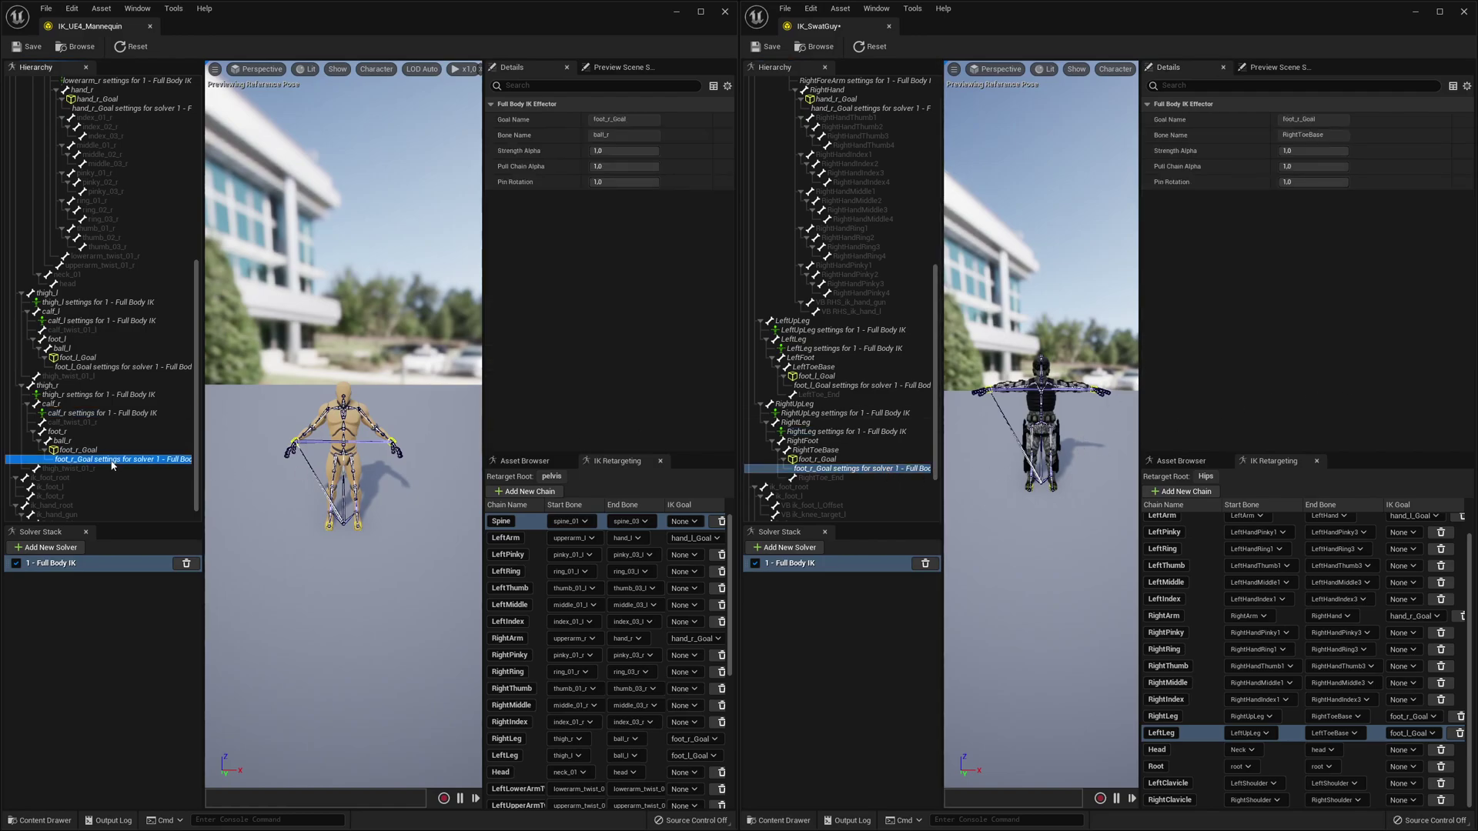
# - Scroll through both rigs' retarget chain lists, then maximize the IK_SwatGuy editor window
pyautogui.scroll(-1, 131, 469)
pyautogui.scroll(-5, 616, 626)
pyautogui.scroll(-3, 616, 626)
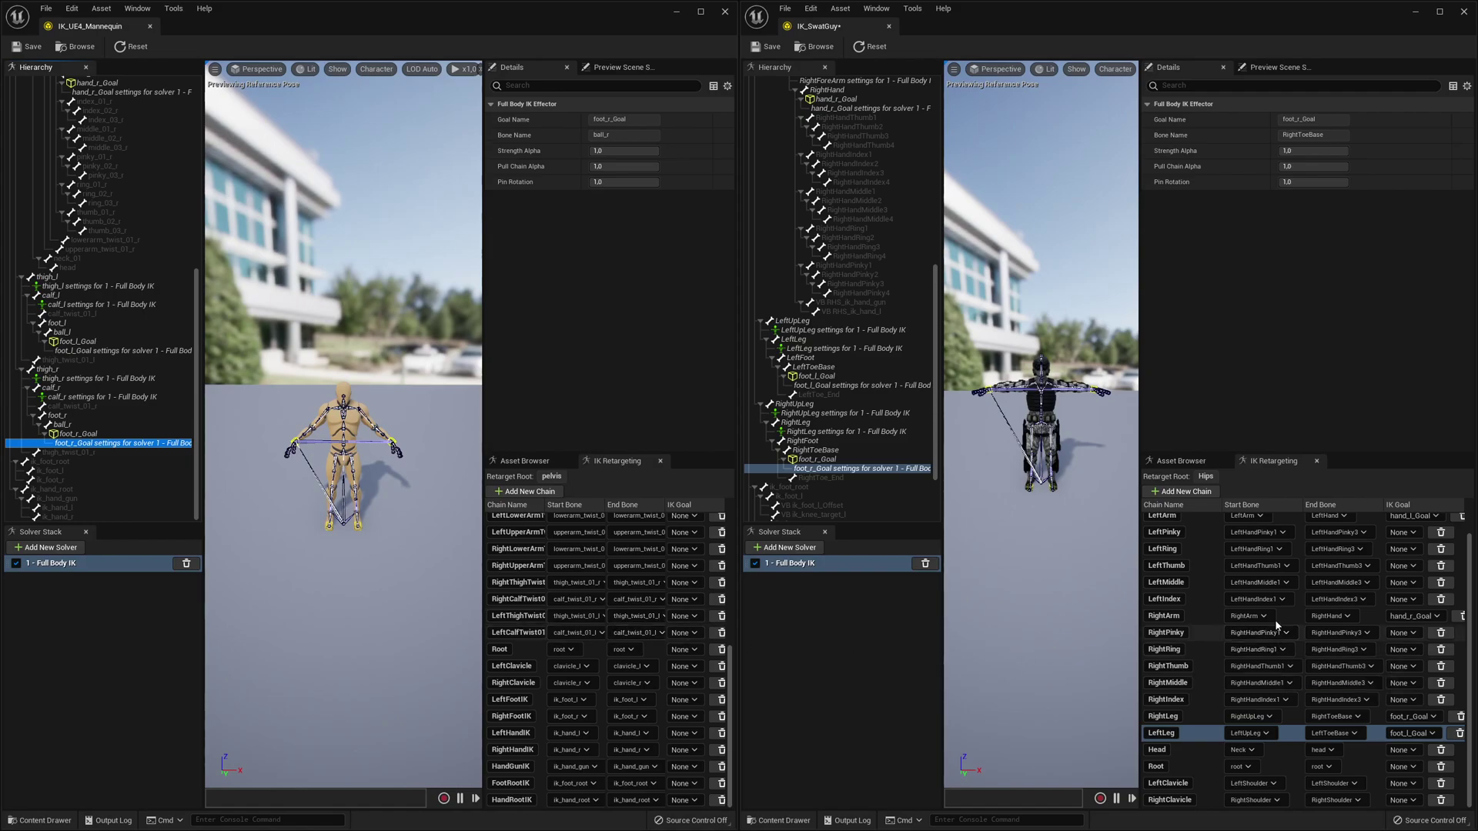
pyautogui.scroll(1, 1265, 619)
pyautogui.scroll(-1, 1265, 619)
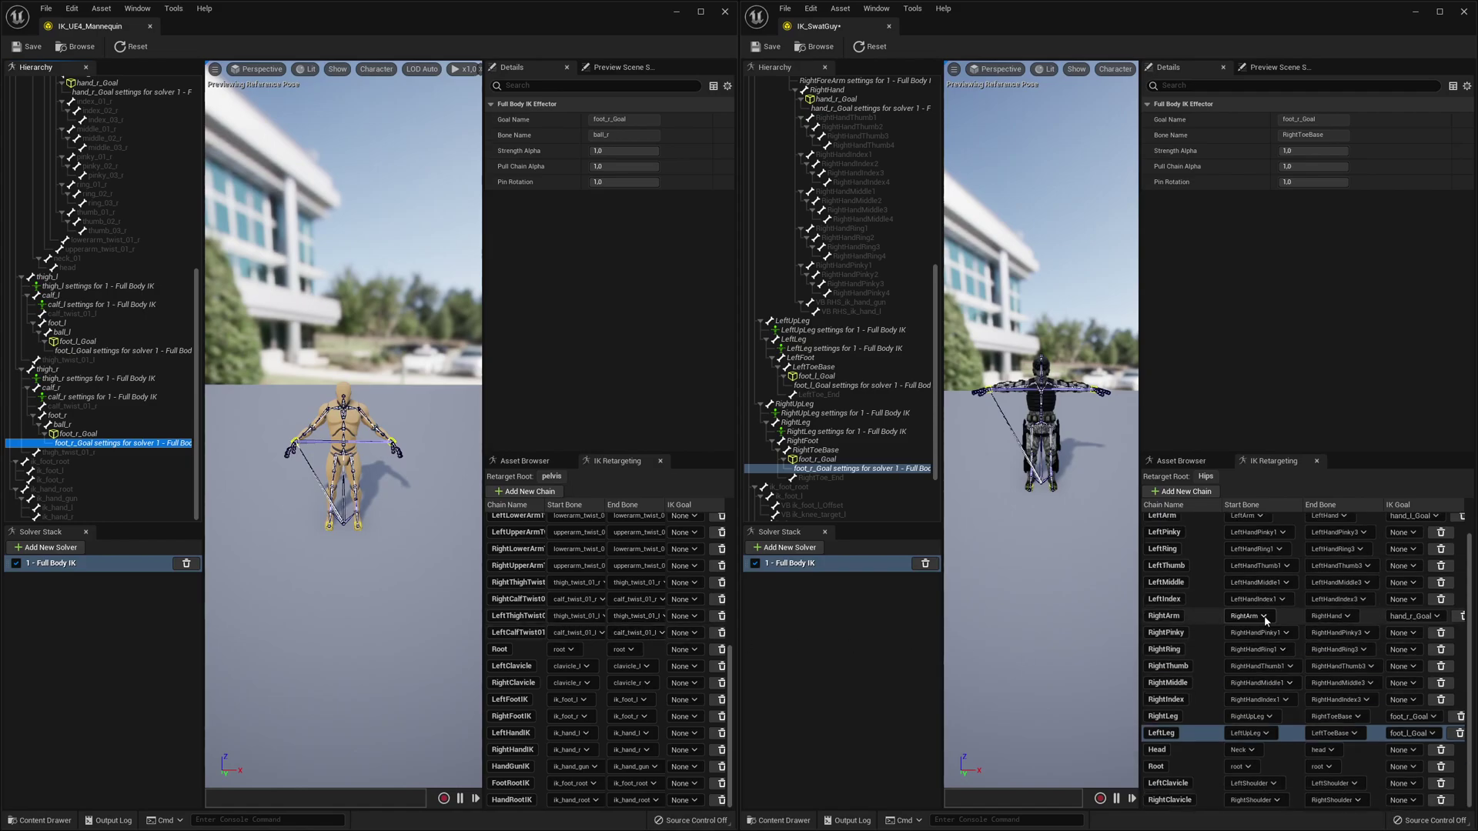
pyautogui.scroll(1, 1205, 537)
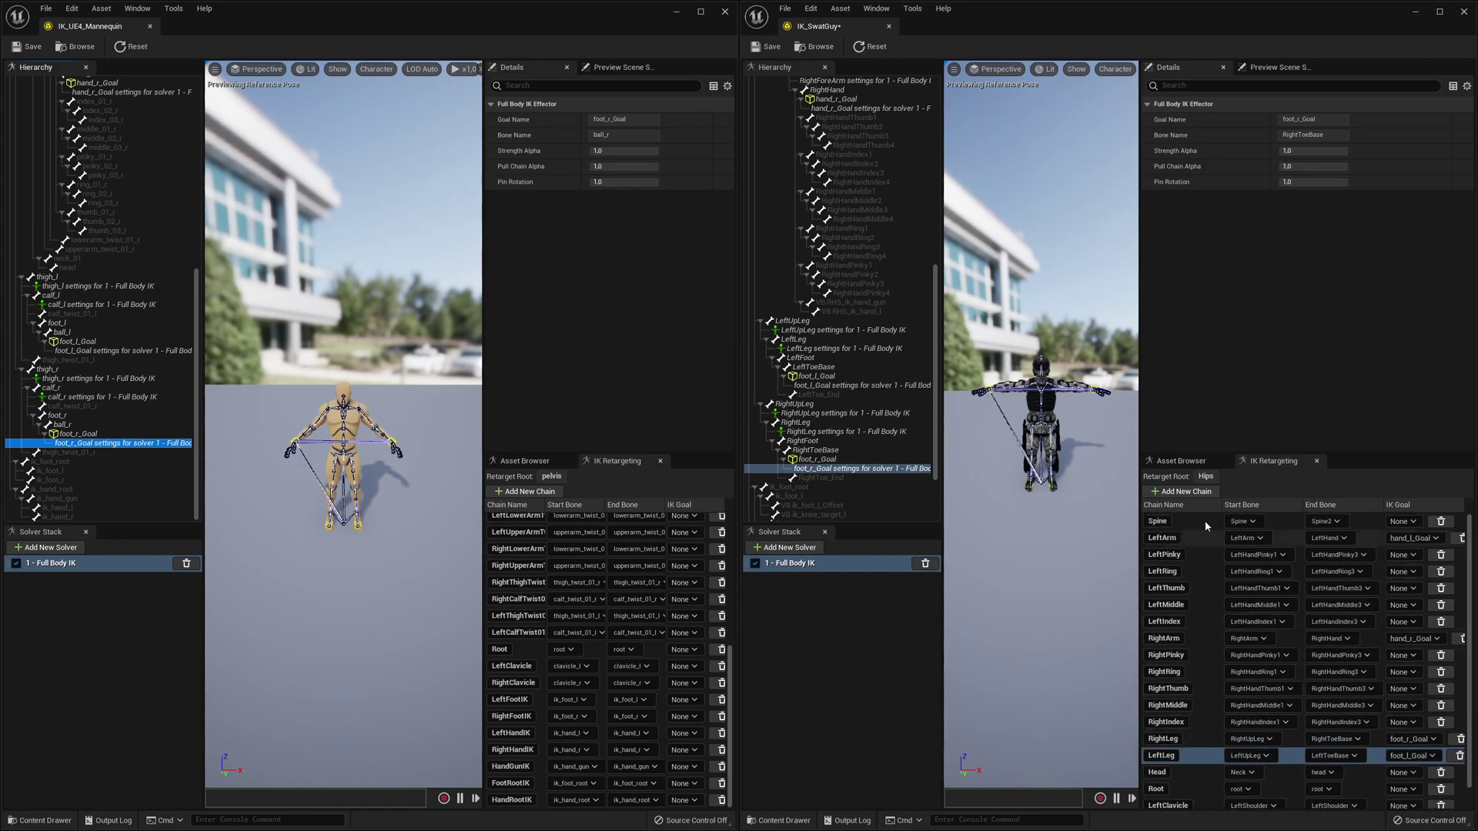
pyautogui.scroll(-1, 1200, 742)
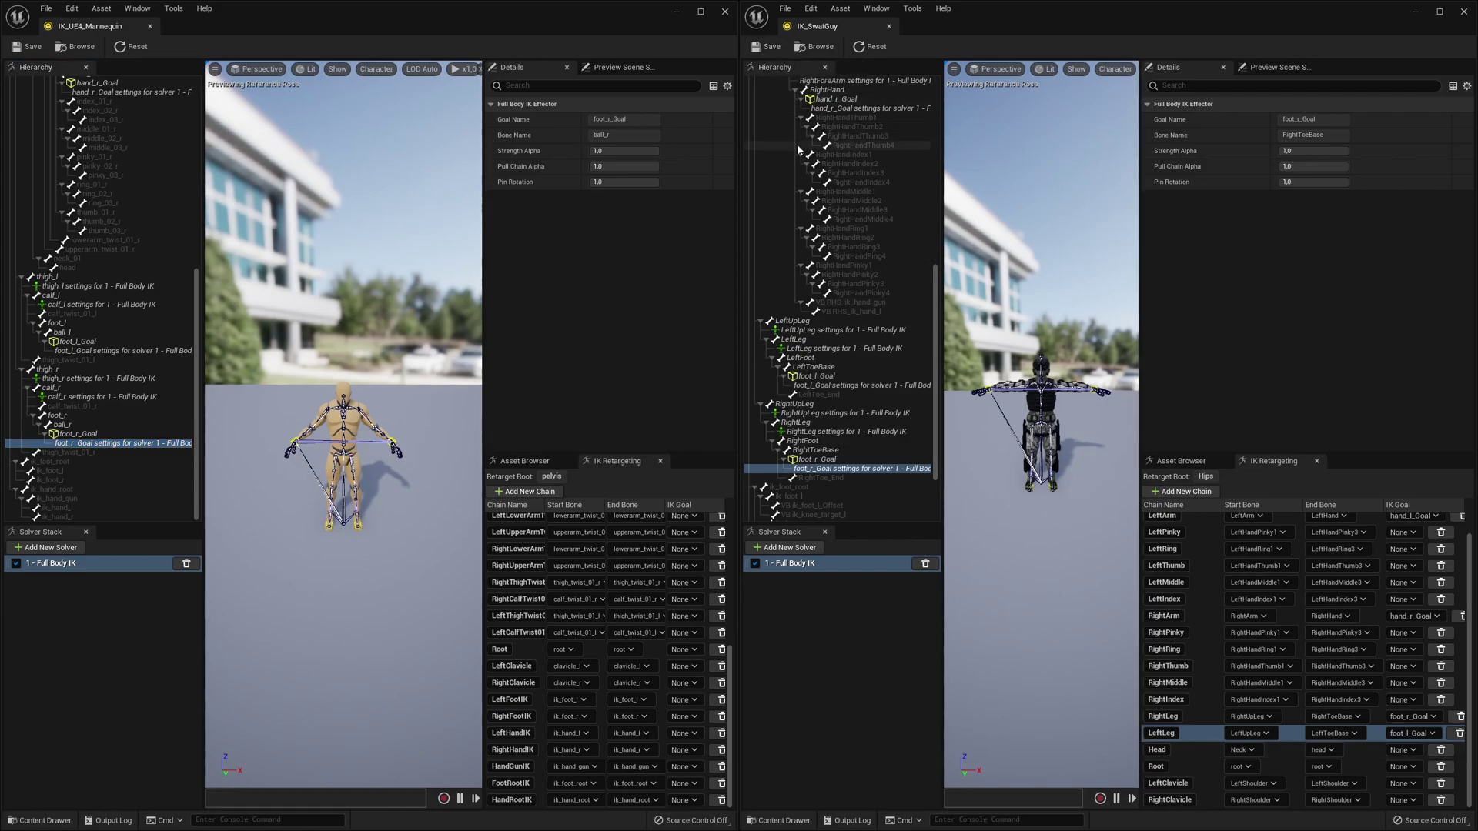
pyautogui.scroll(-3, 874, 486)
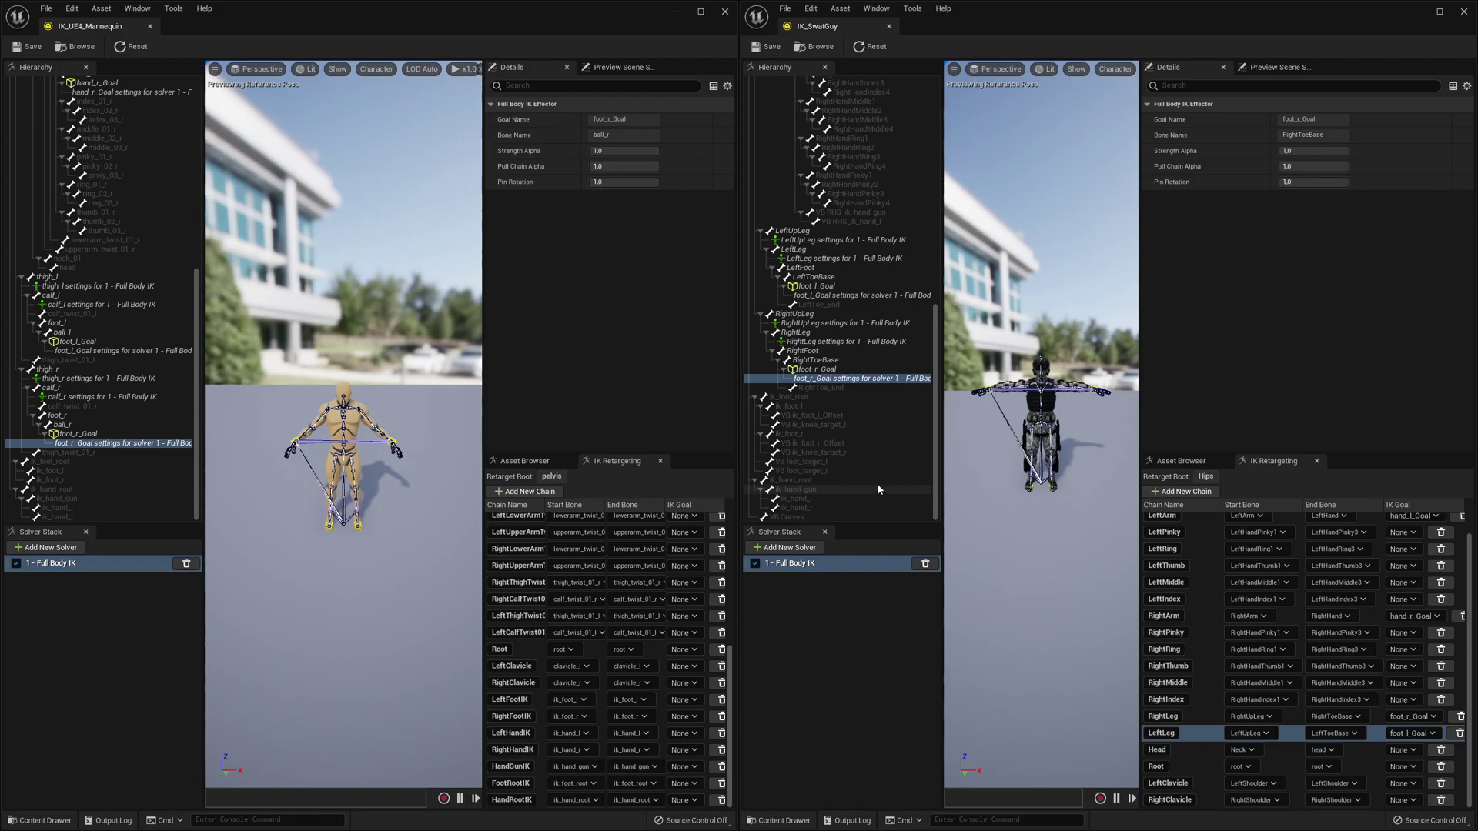
pyautogui.doubleClick(985, 9)
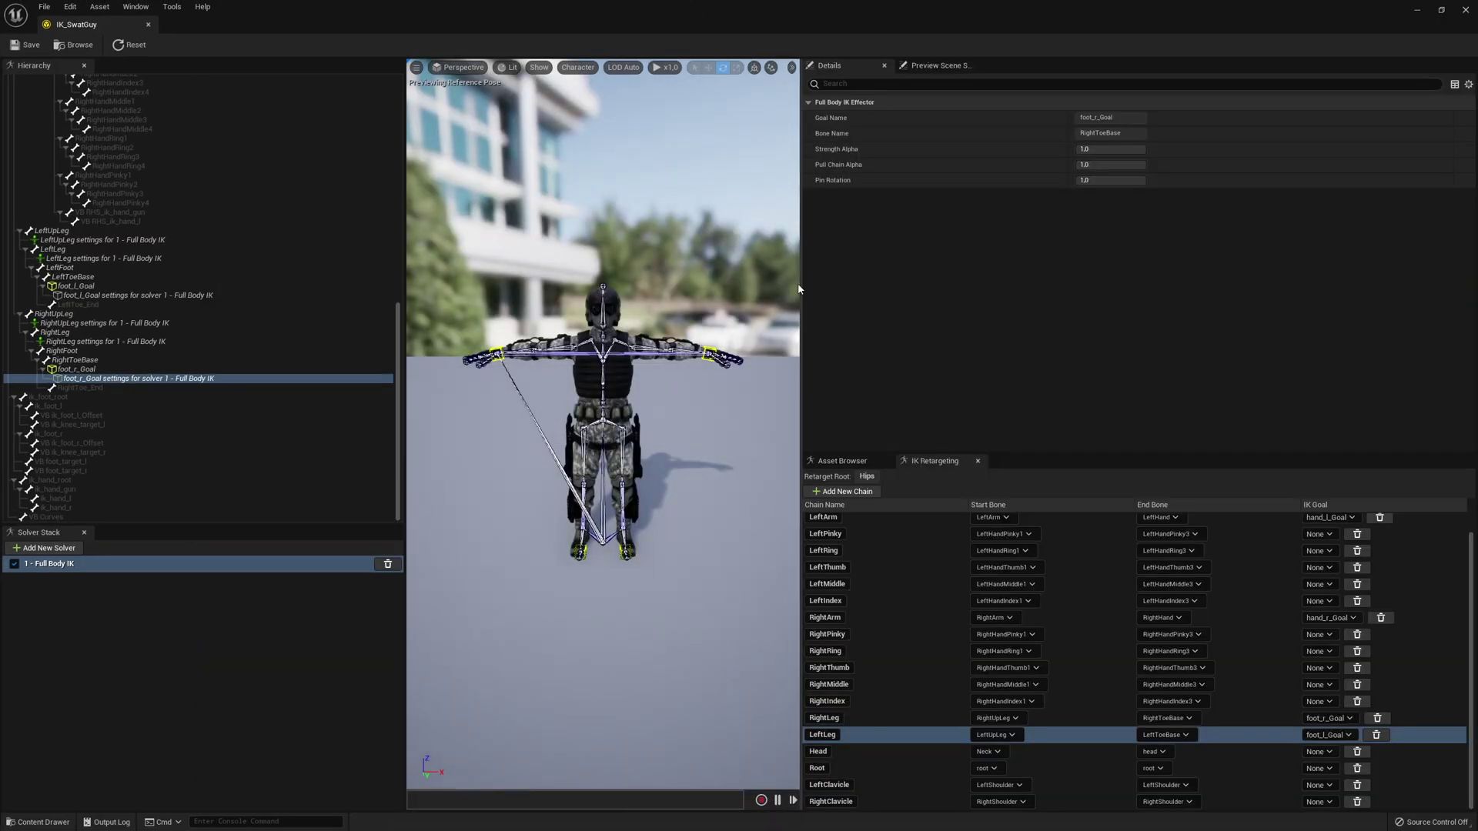
# - Widen the viewport, drag hand_l_Goal upward to bend the left arm, then reset the pose
pyautogui.moveTo(874, 302); pyautogui.dragTo(1180, 302)
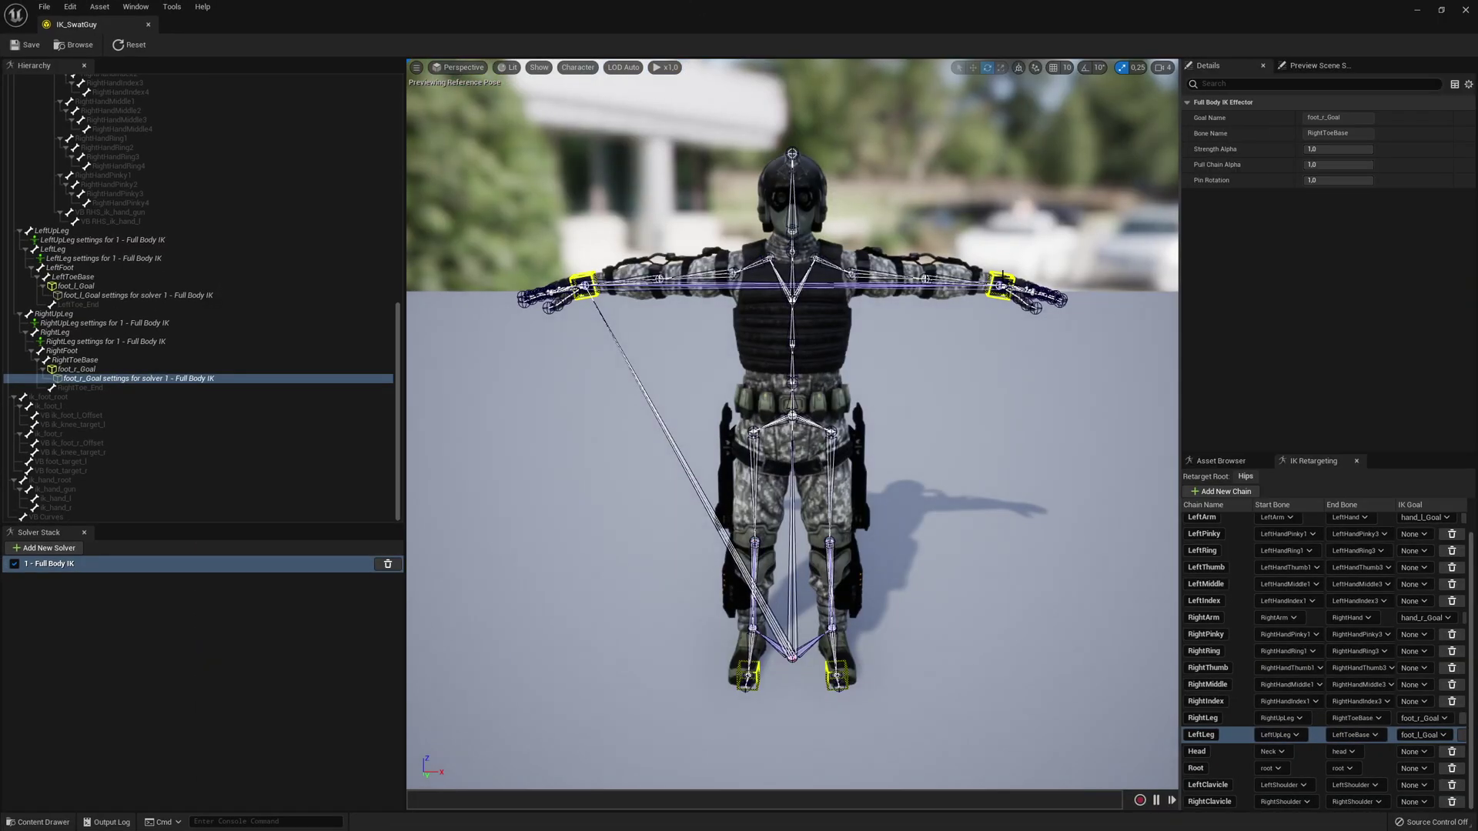
pyautogui.click(1000, 287)
pyautogui.moveTo(991, 324); pyautogui.dragTo(1008, 245)
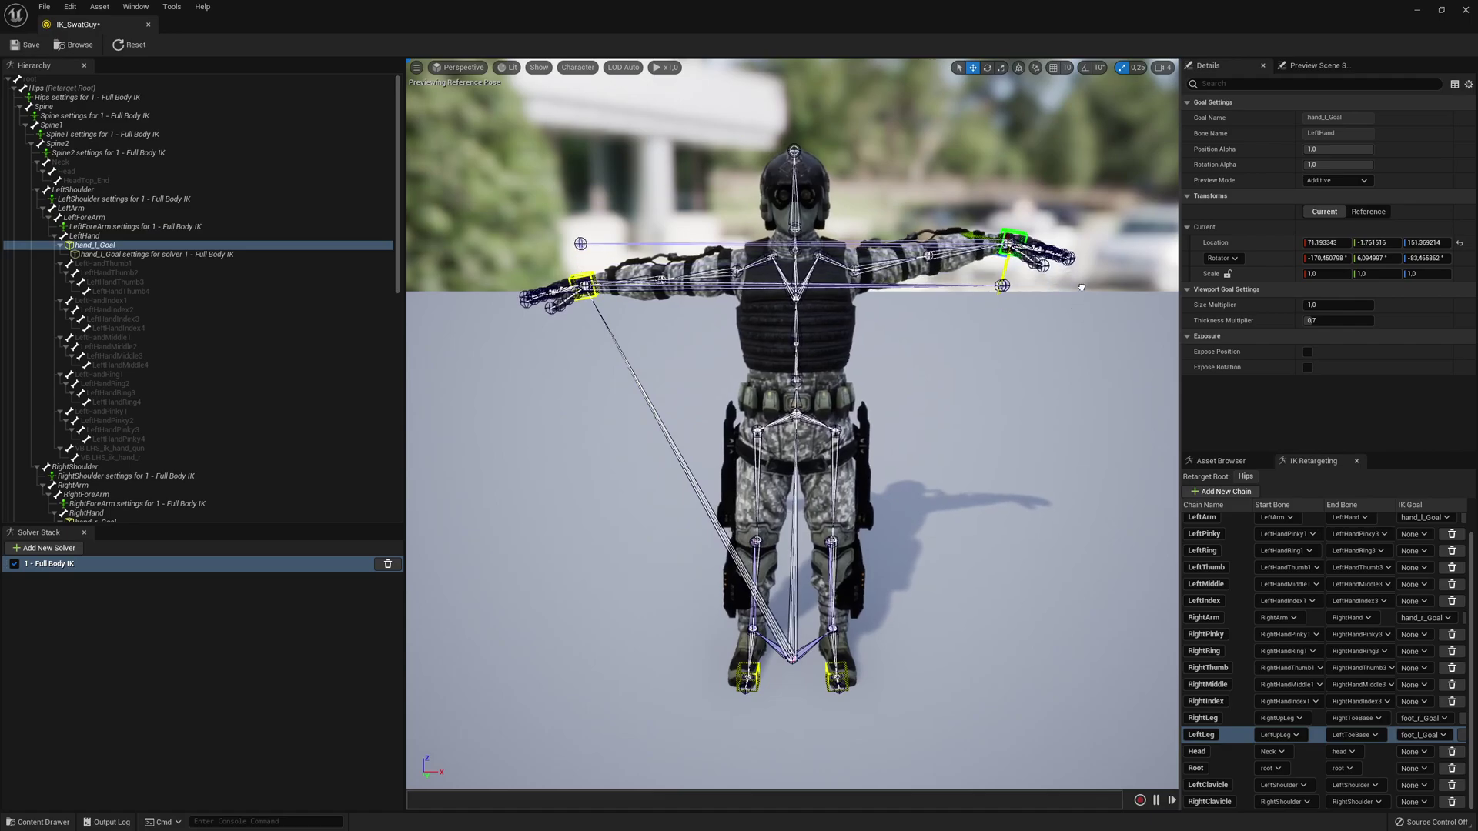
pyautogui.click(131, 44)
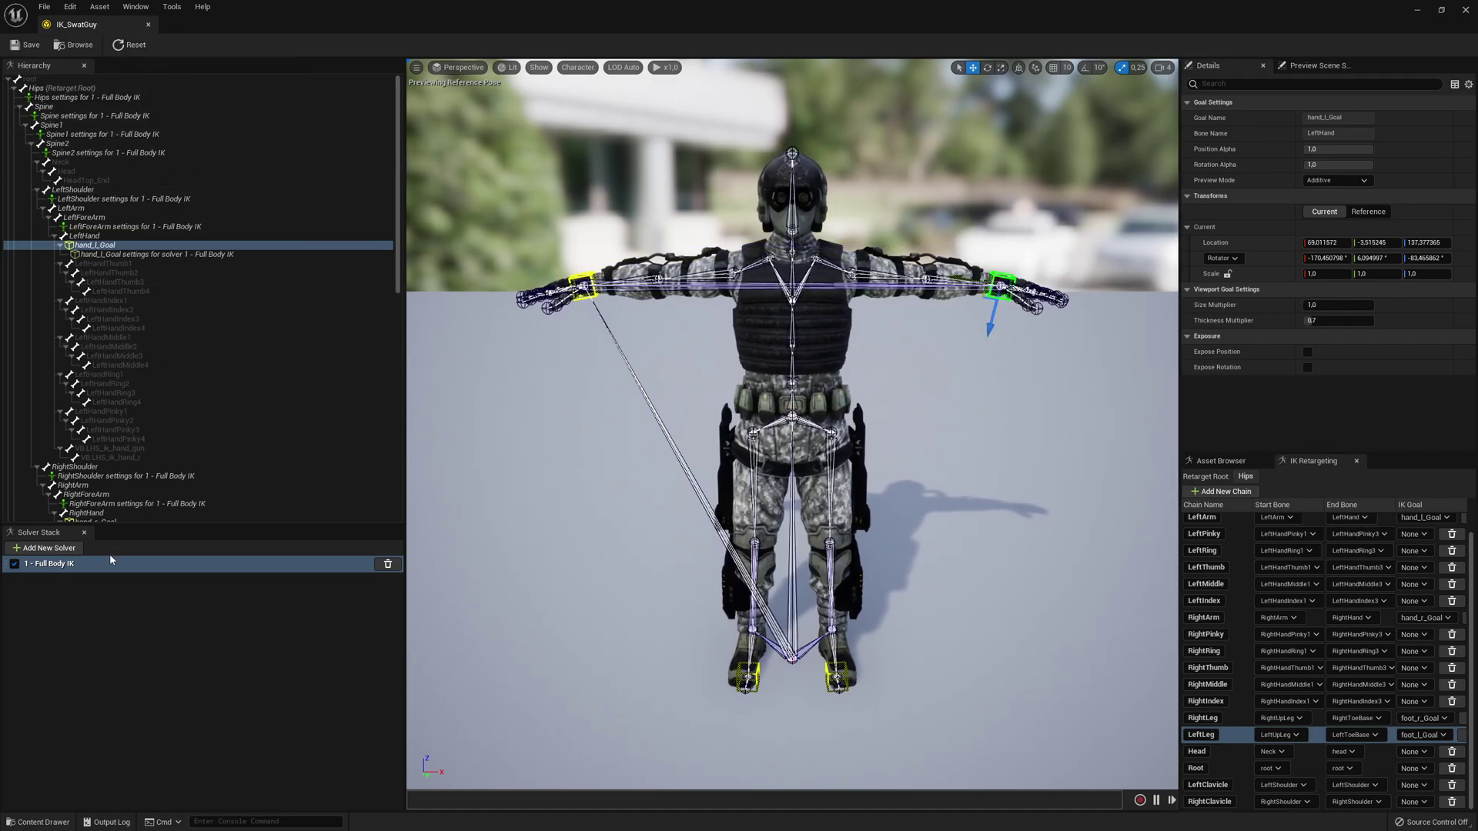
# - Add a Constraint Bones solver below Full Body IK and review both solvers' settings
pyautogui.click(52, 552)
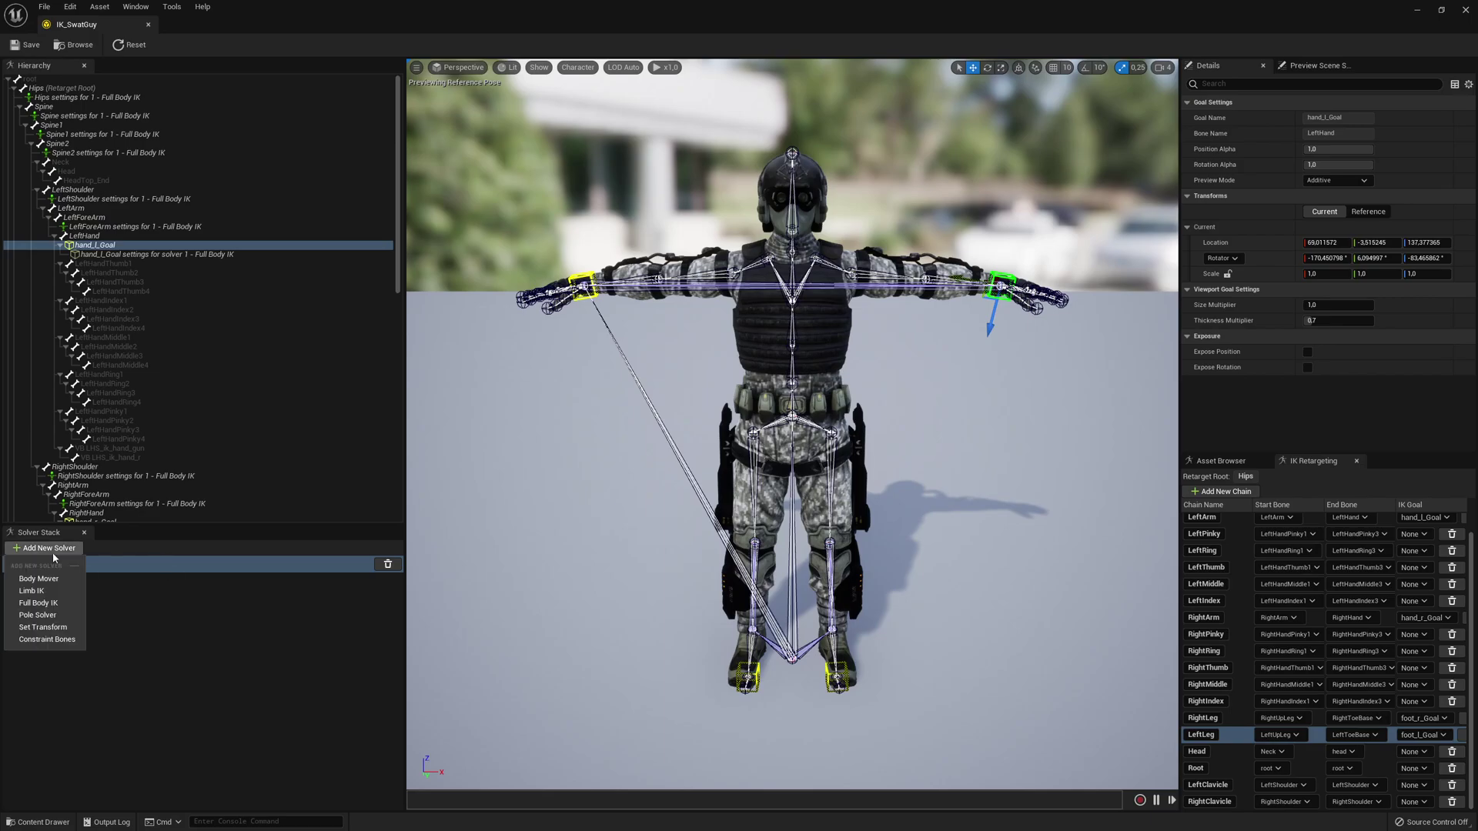
pyautogui.click(44, 639)
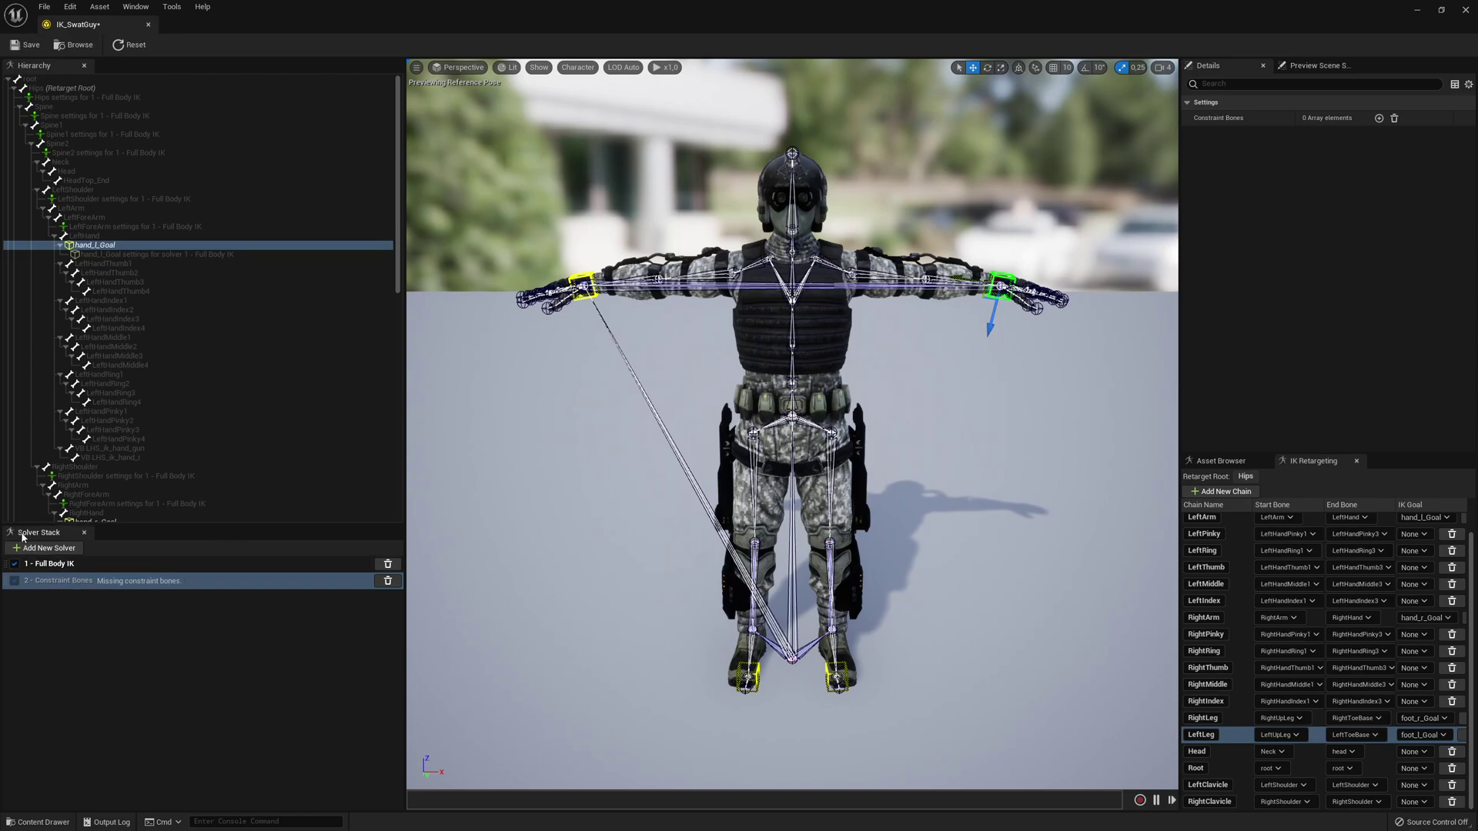
pyautogui.click(55, 566)
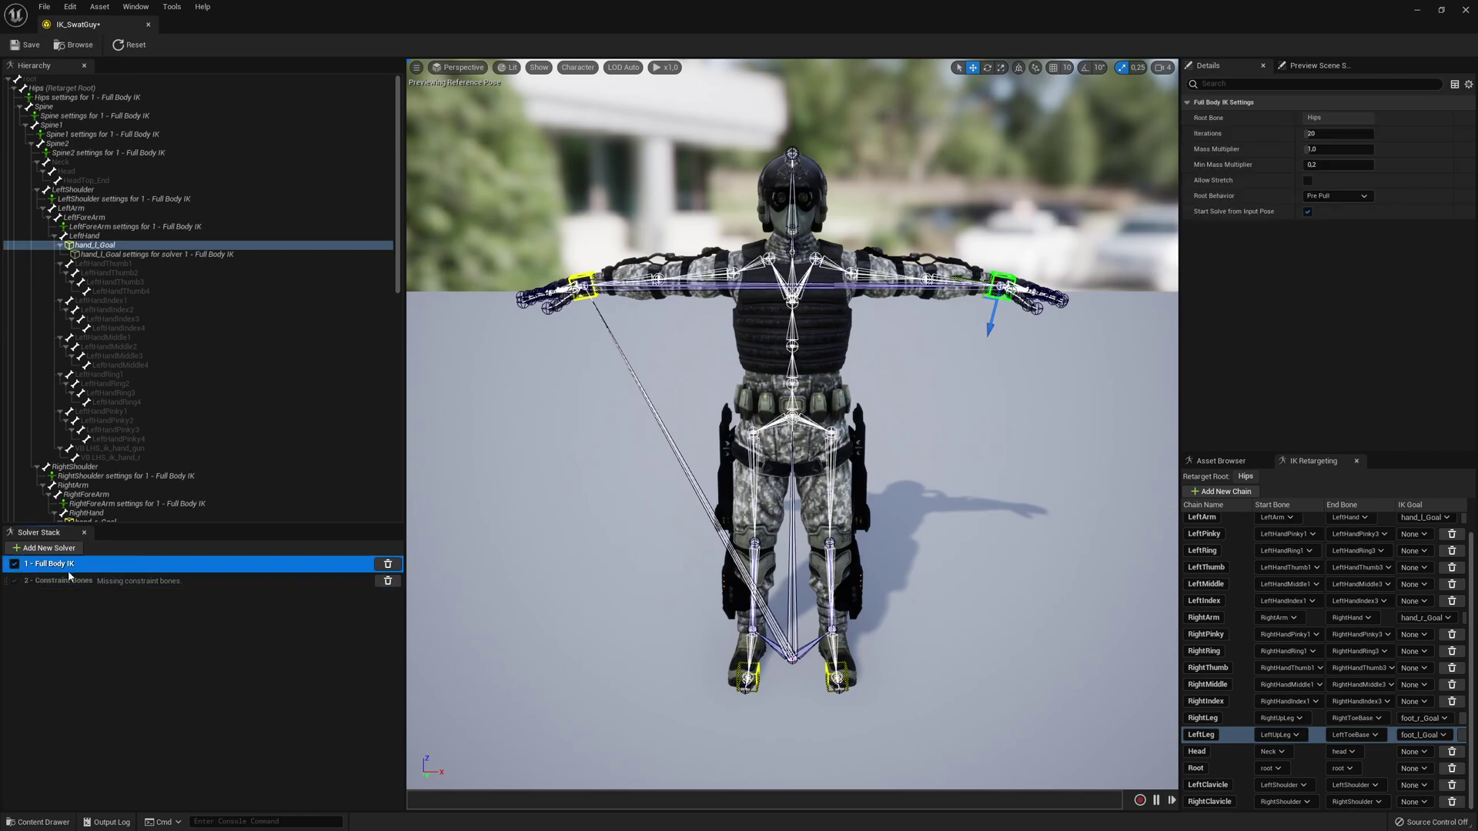
pyautogui.click(65, 582)
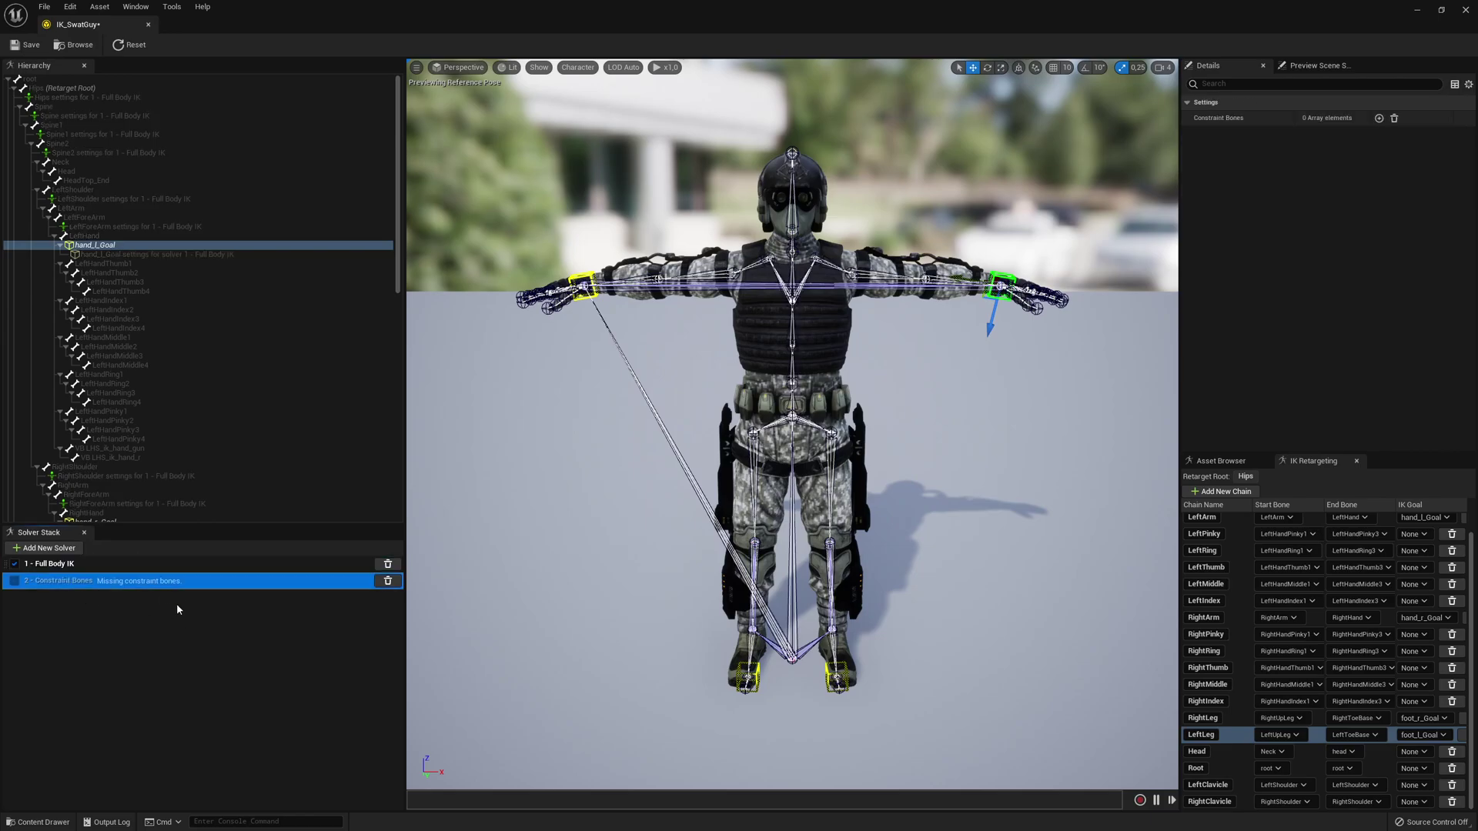
# - Drag the left-hand goal down and back up to test the arm, then shrink the editor window
pyautogui.moveTo(993, 325); pyautogui.dragTo(1016, 403)
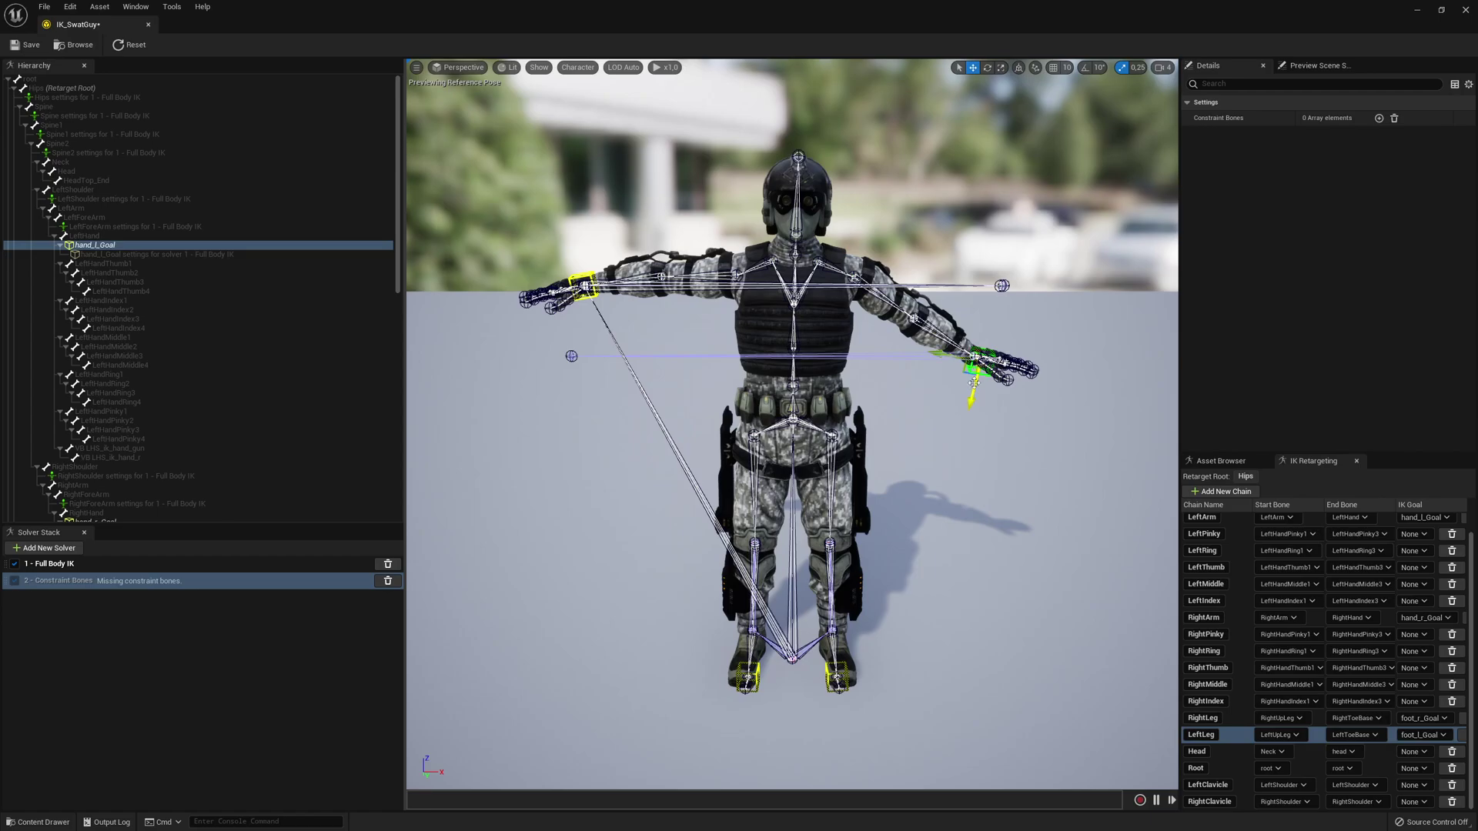
pyautogui.moveTo(971, 406); pyautogui.dragTo(1003, 335)
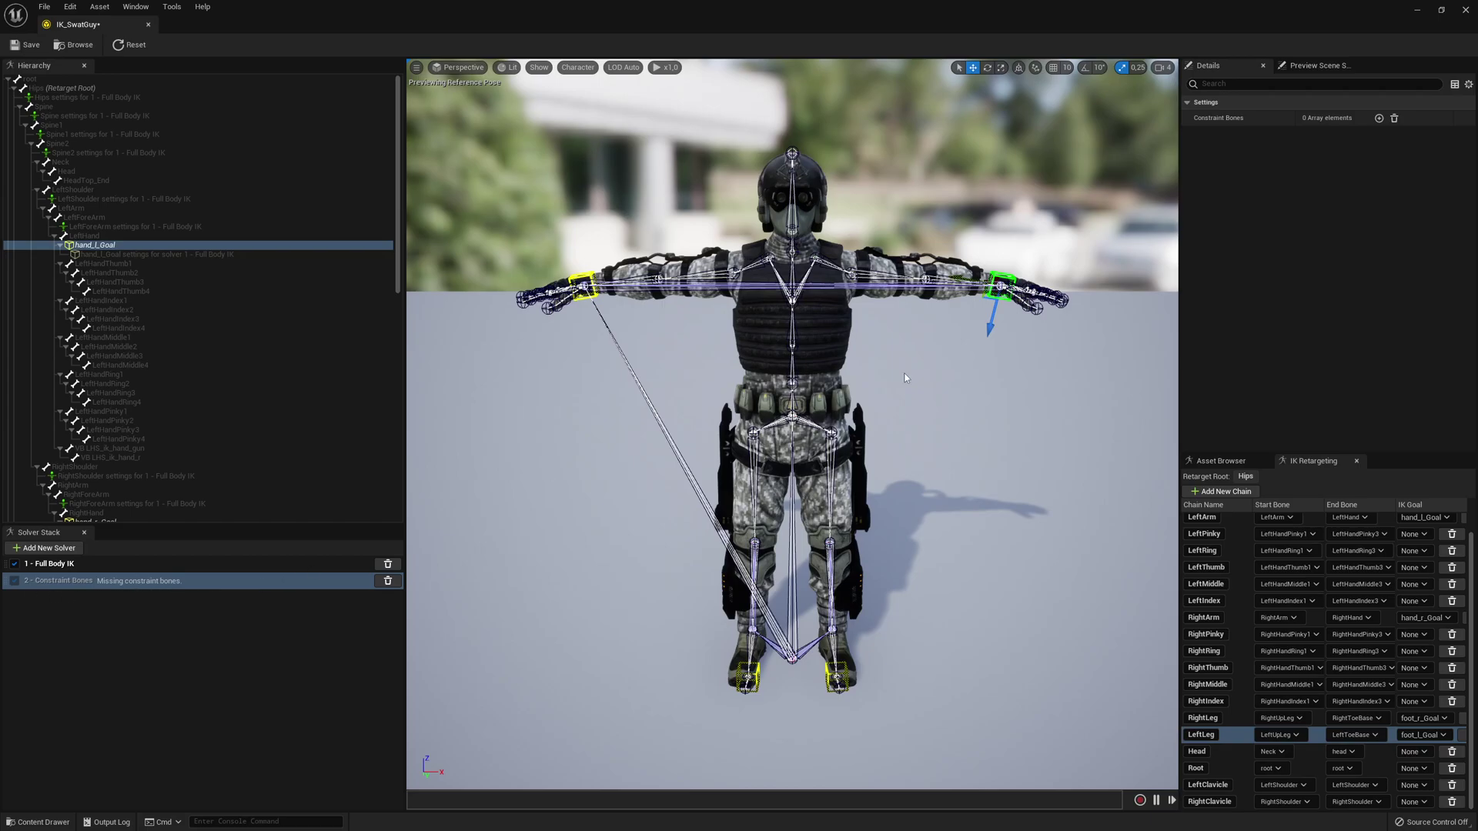
pyautogui.moveTo(1032, 183); pyautogui.dragTo(1007, 181)
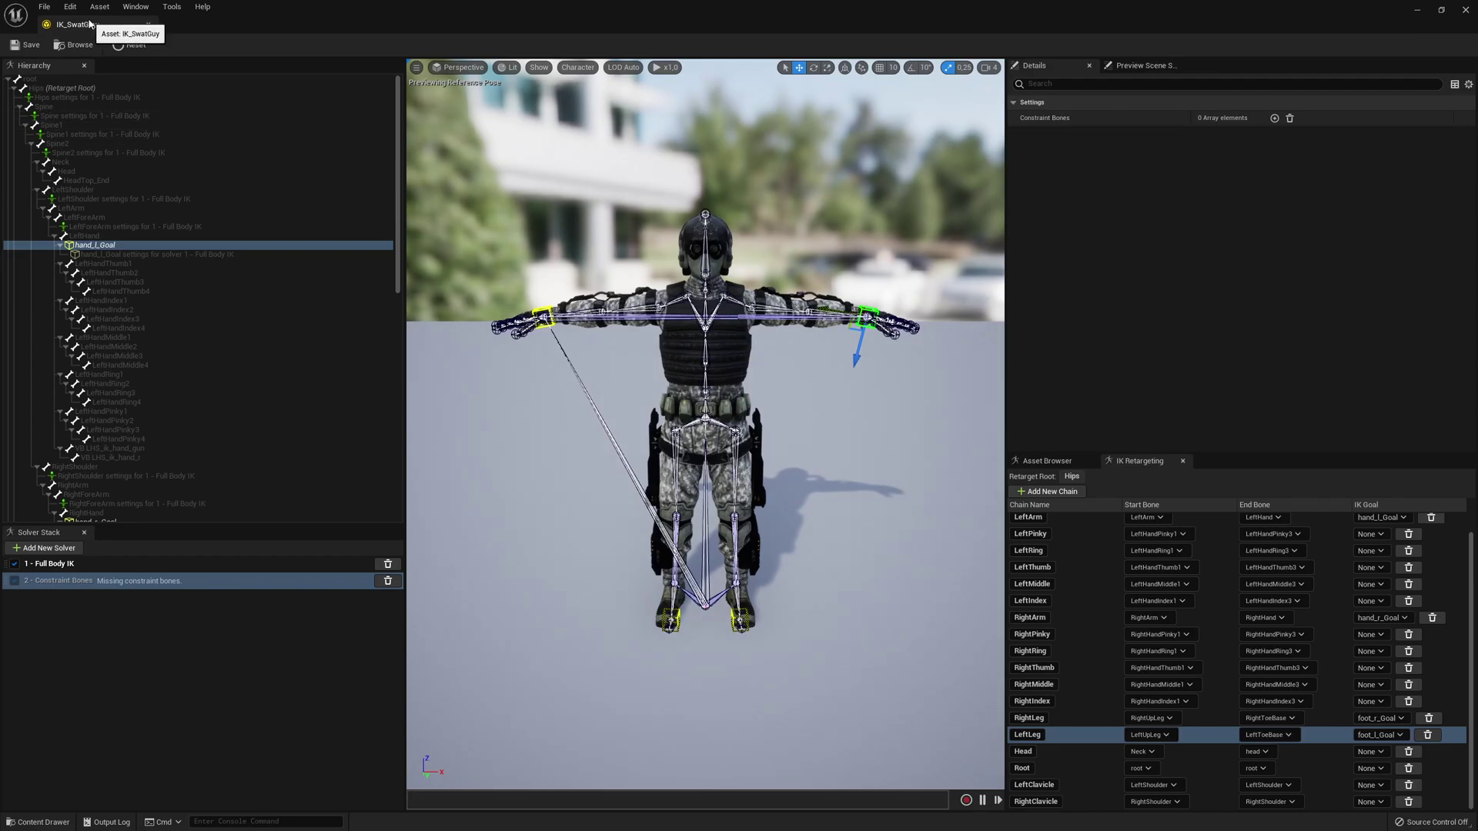
pyautogui.moveTo(109, 25); pyautogui.dragTo(490, 136)
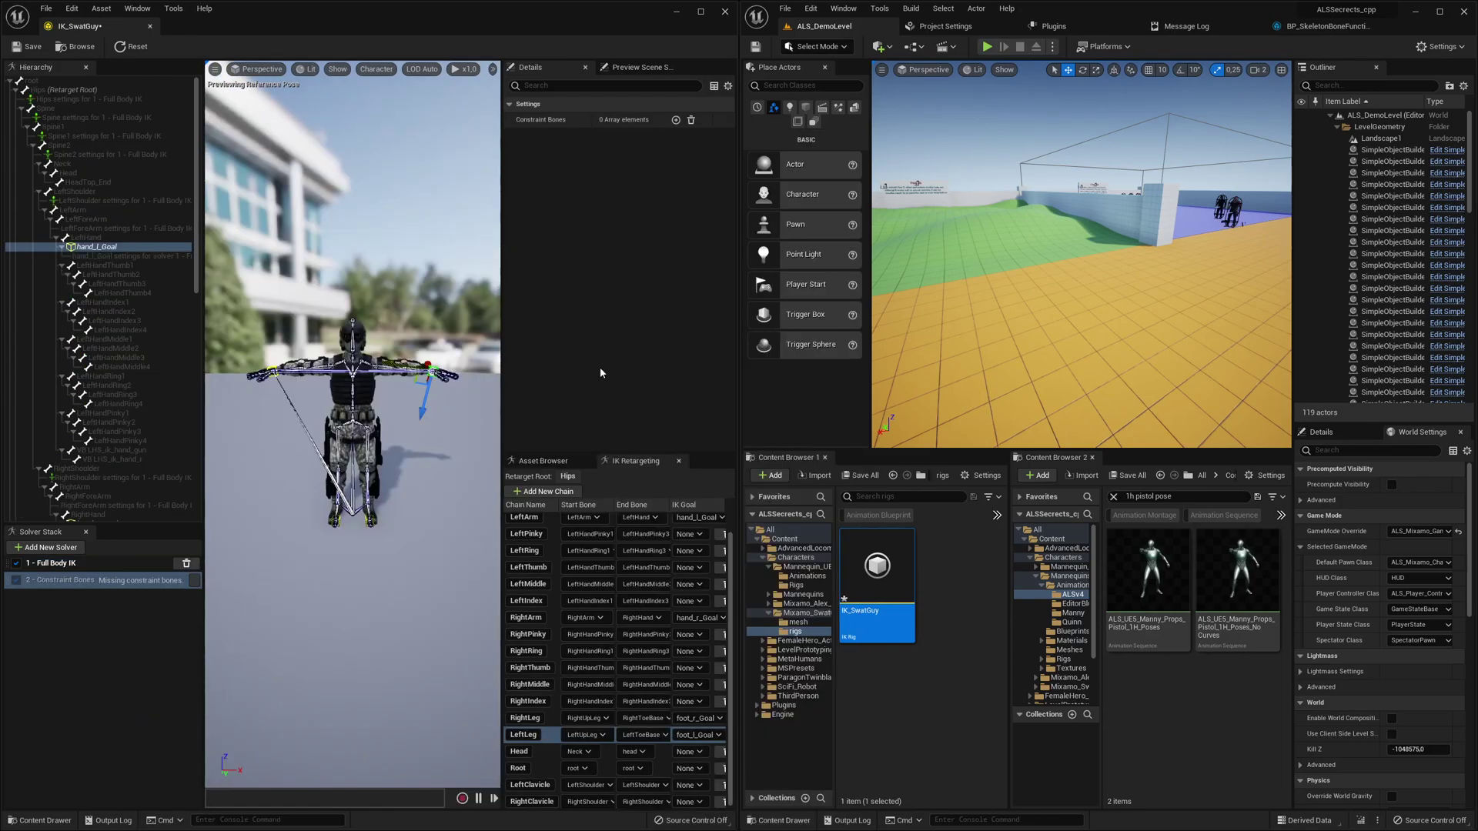
# - Show plugin content in Content Browser 1, open TTToolbox Content, and enter its Data folder
pyautogui.click(784, 705)
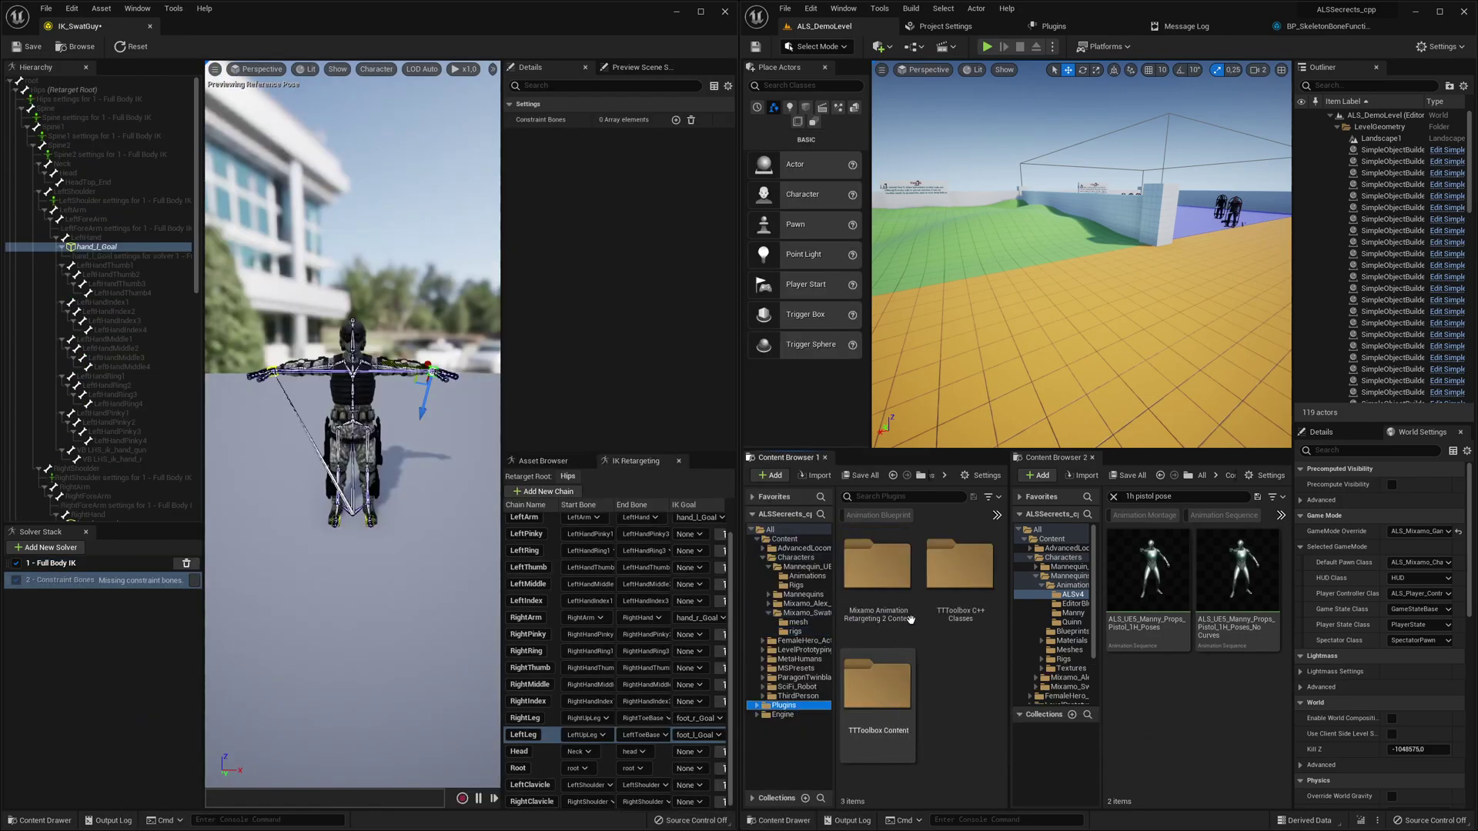
pyautogui.doubleClick(886, 691)
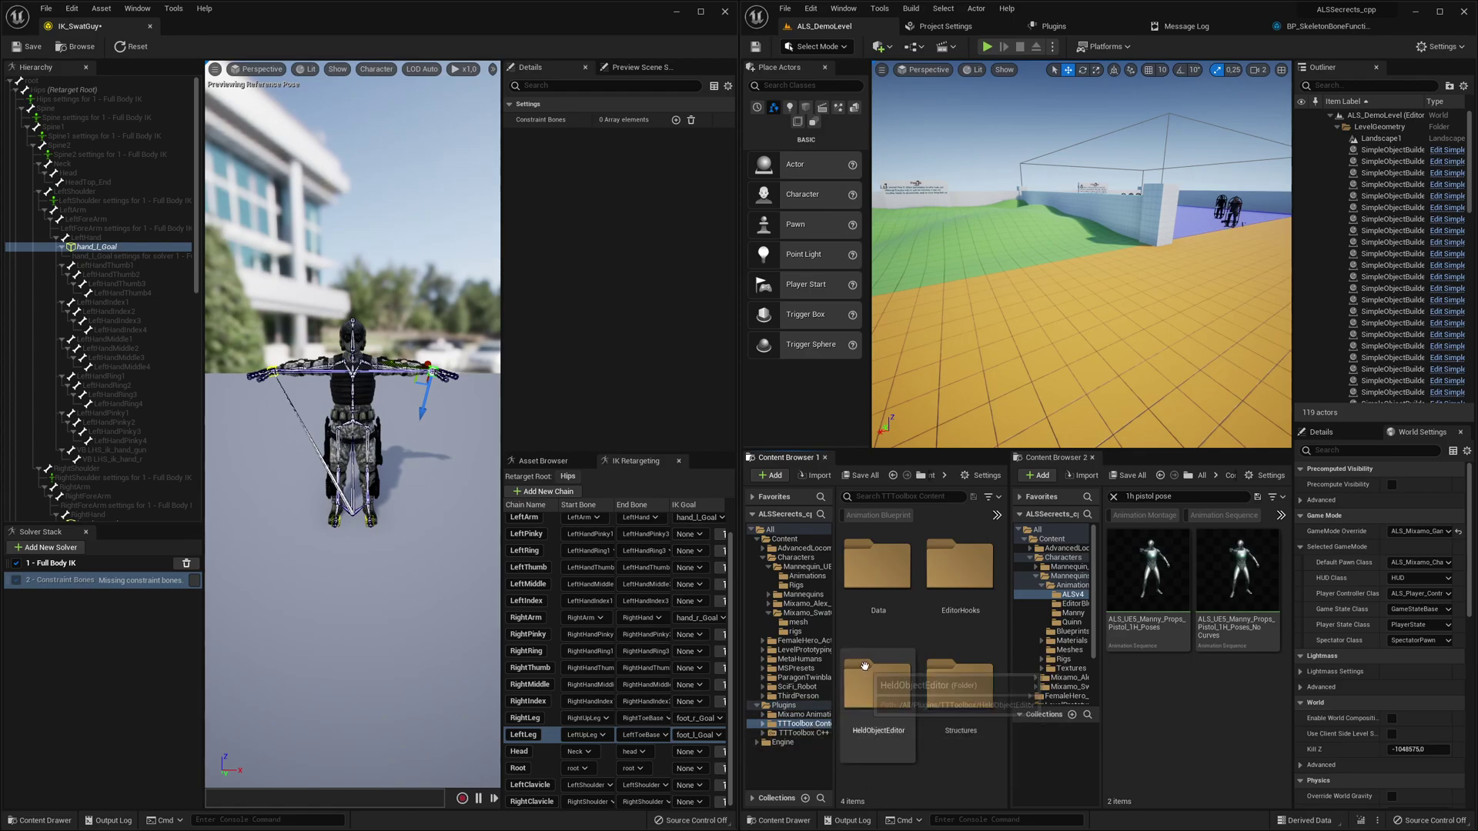
pyautogui.click(993, 478)
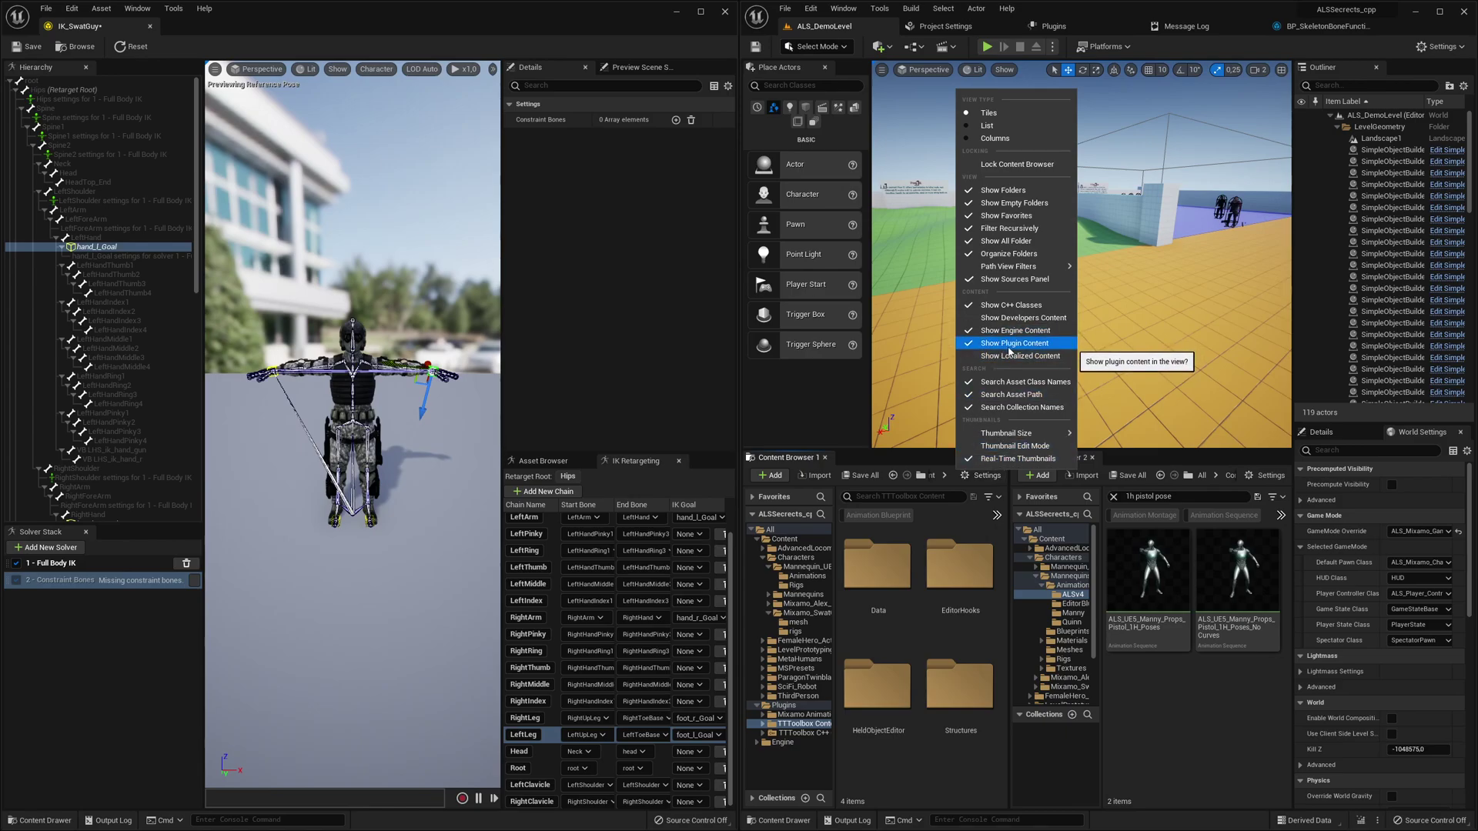
pyautogui.click(934, 779)
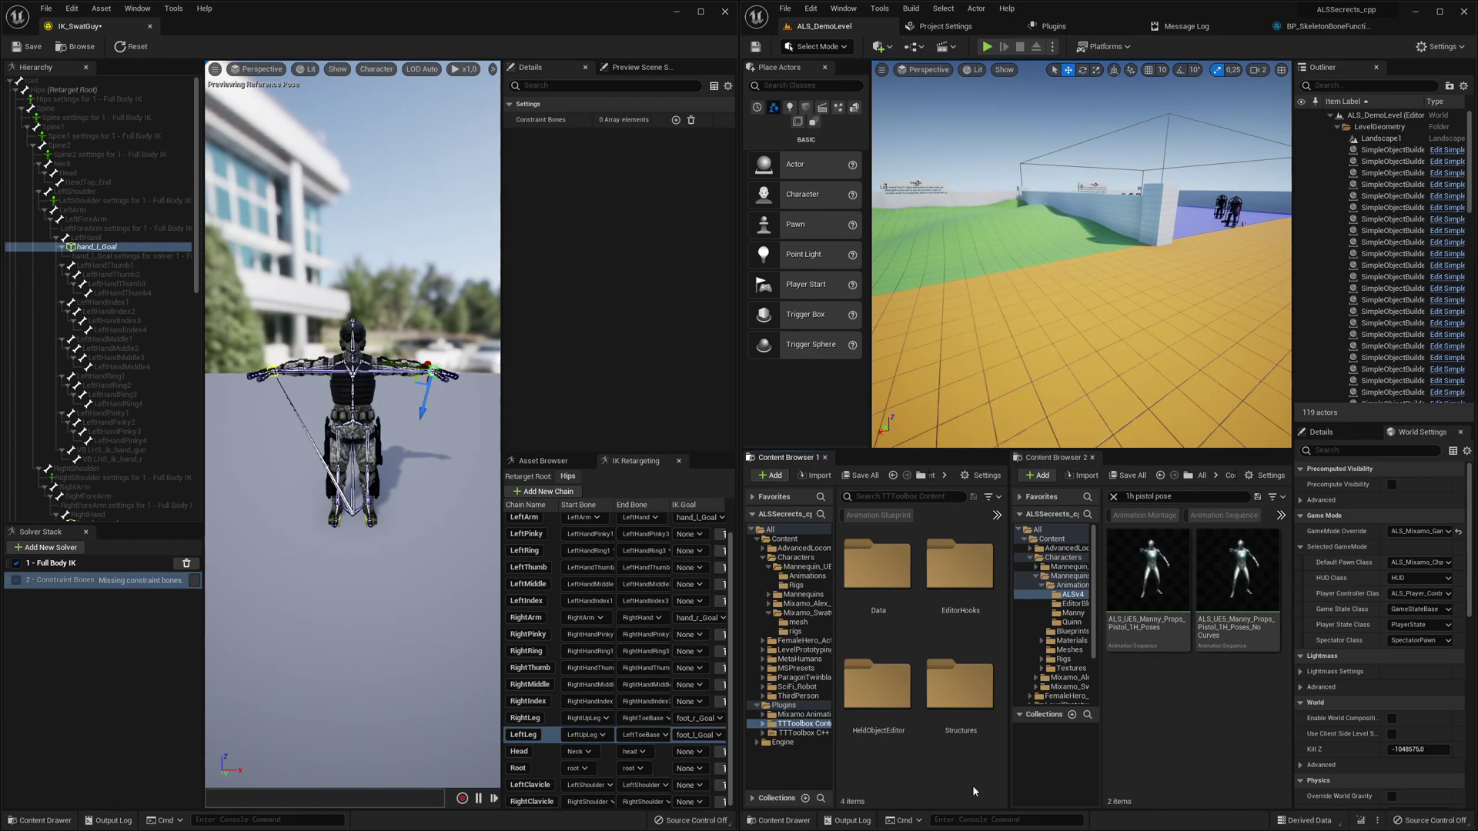
pyautogui.doubleClick(877, 570)
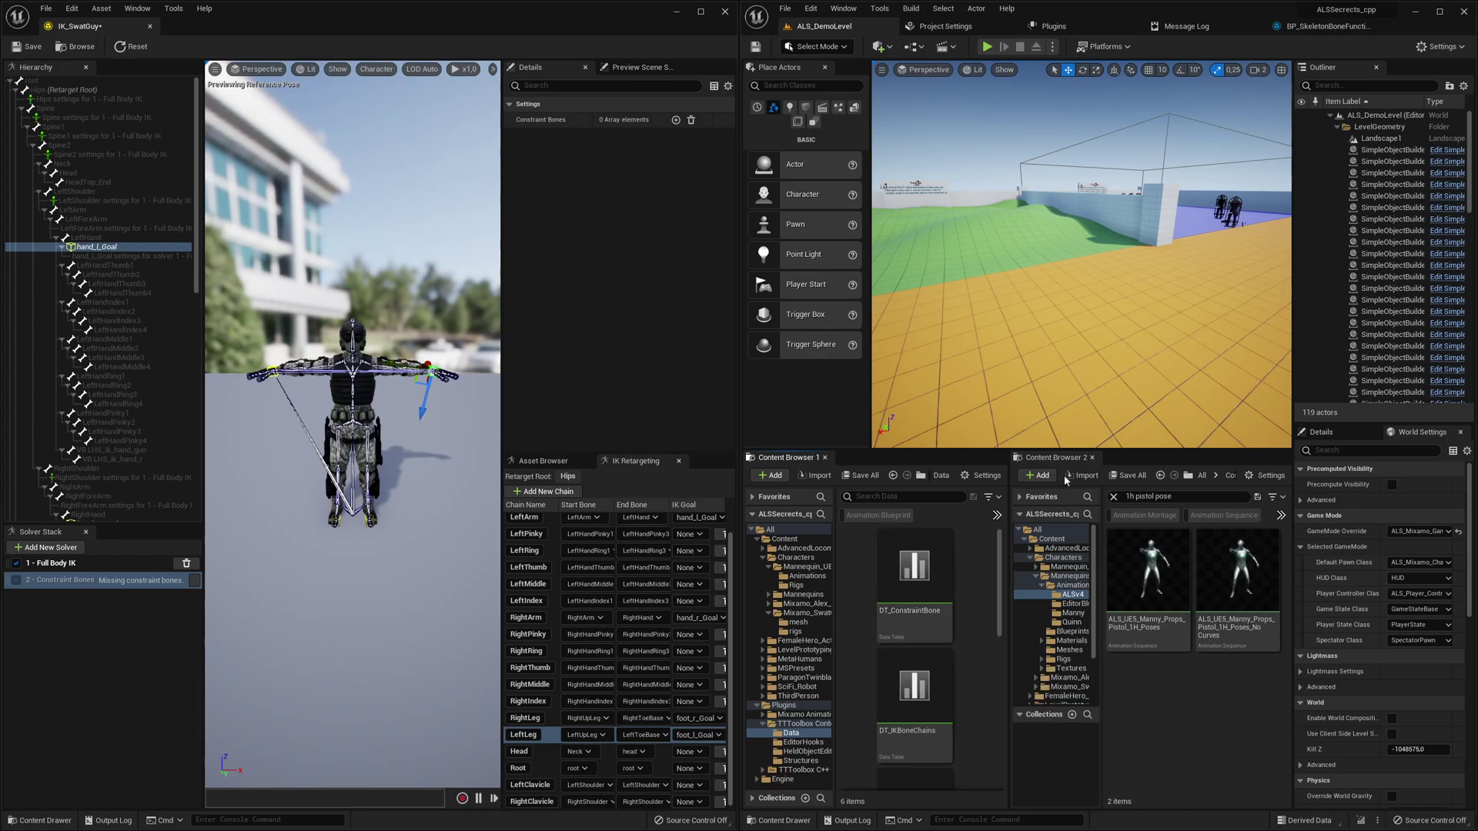
# - Maximize the level editor and dock the IK_UE4_Mannequin editor alongside the other tabs
pyautogui.click(1439, 10)
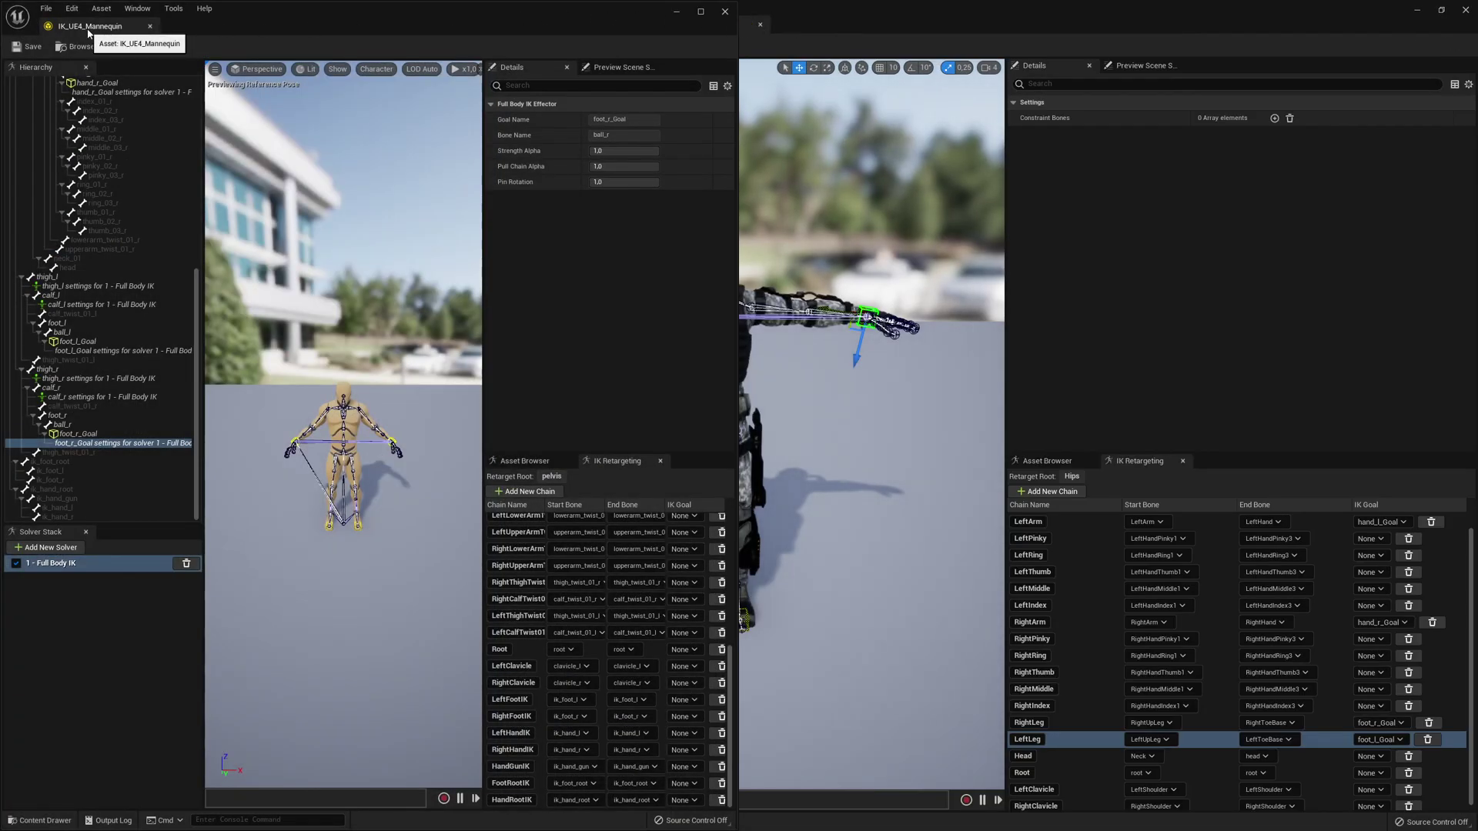
pyautogui.moveTo(90, 26); pyautogui.dragTo(824, 31)
pyautogui.click(83, 24)
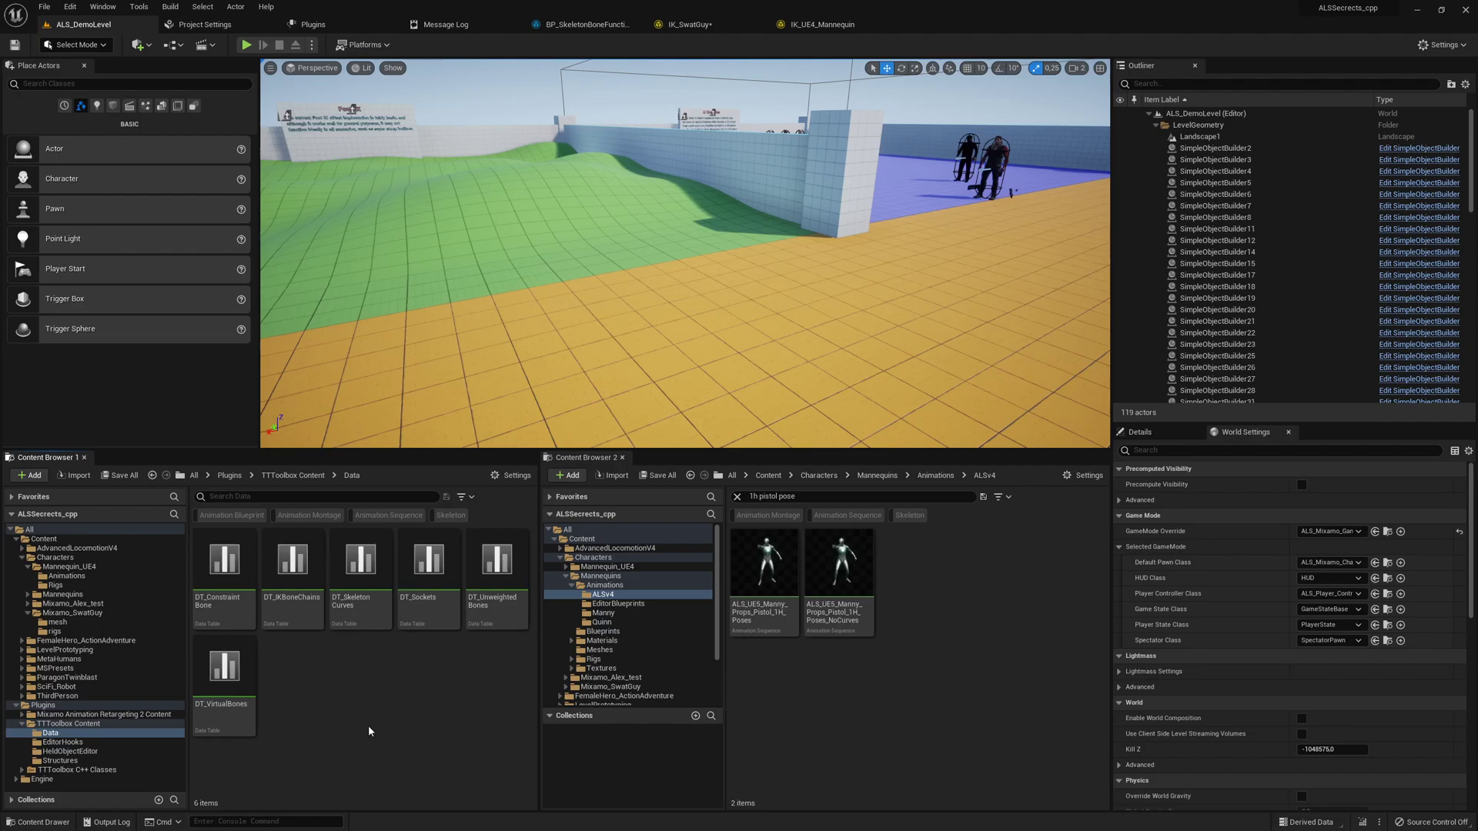
# - Open DT_ConstraintBone, copy ConstraintAllBonesMixamo's ConstraintBones array, and switch to the text editor
pyautogui.click(214, 579)
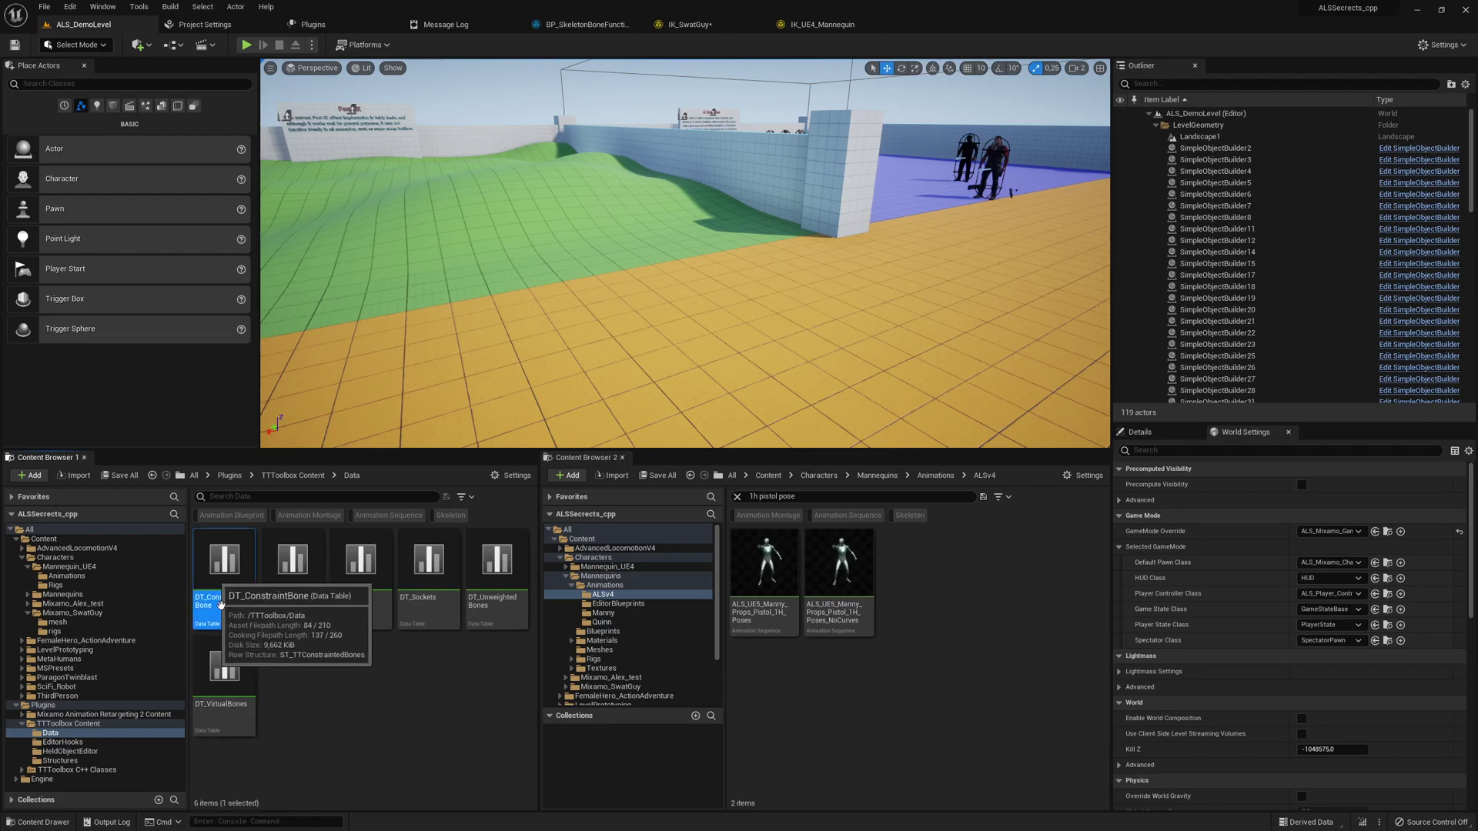
pyautogui.press('Return')
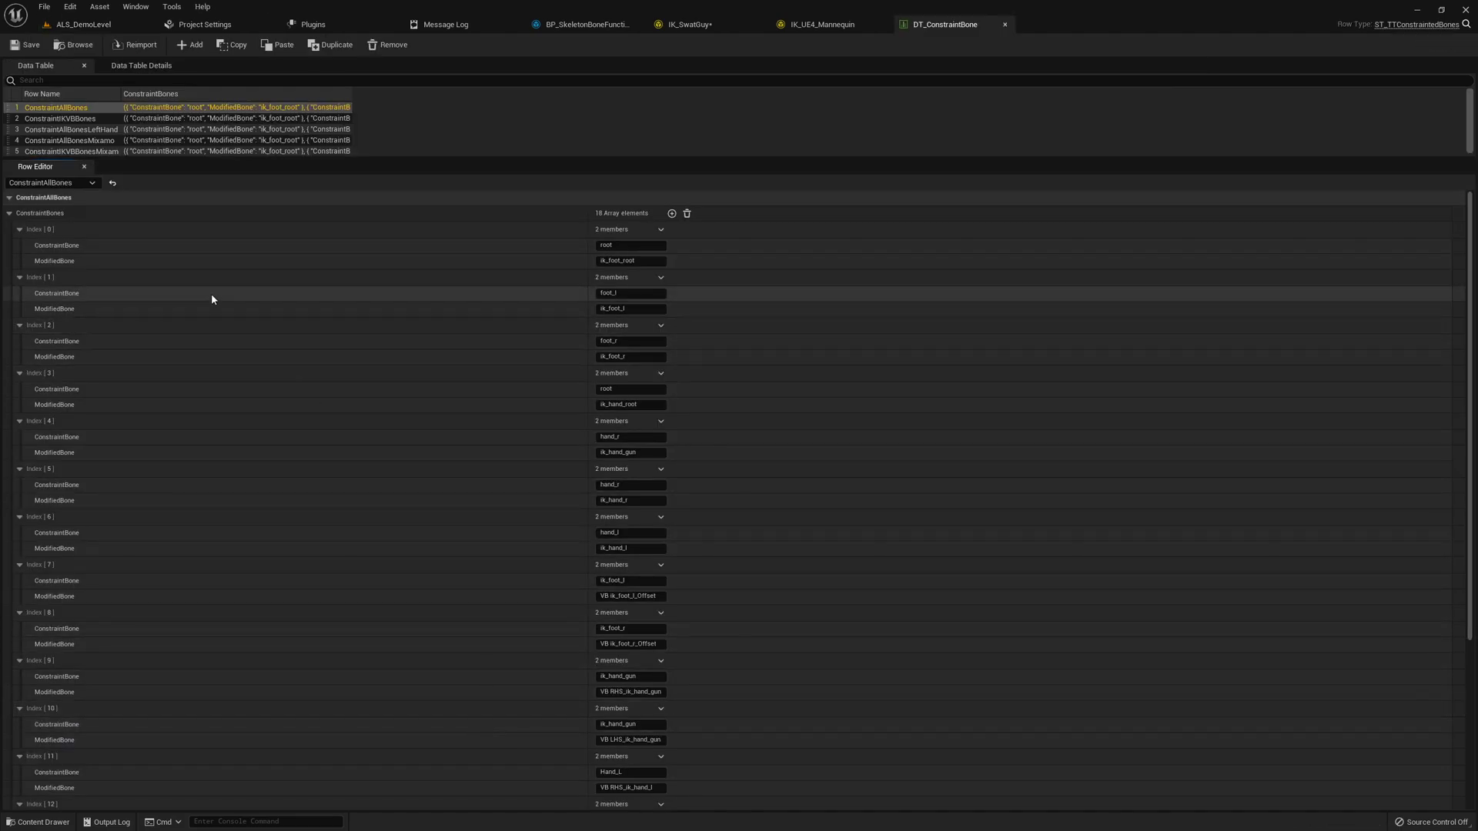
pyautogui.moveTo(170, 159)
pyautogui.mouseDown()
pyautogui.moveTo(172, 205)
pyautogui.moveTo(184, 183)
pyautogui.mouseUp()
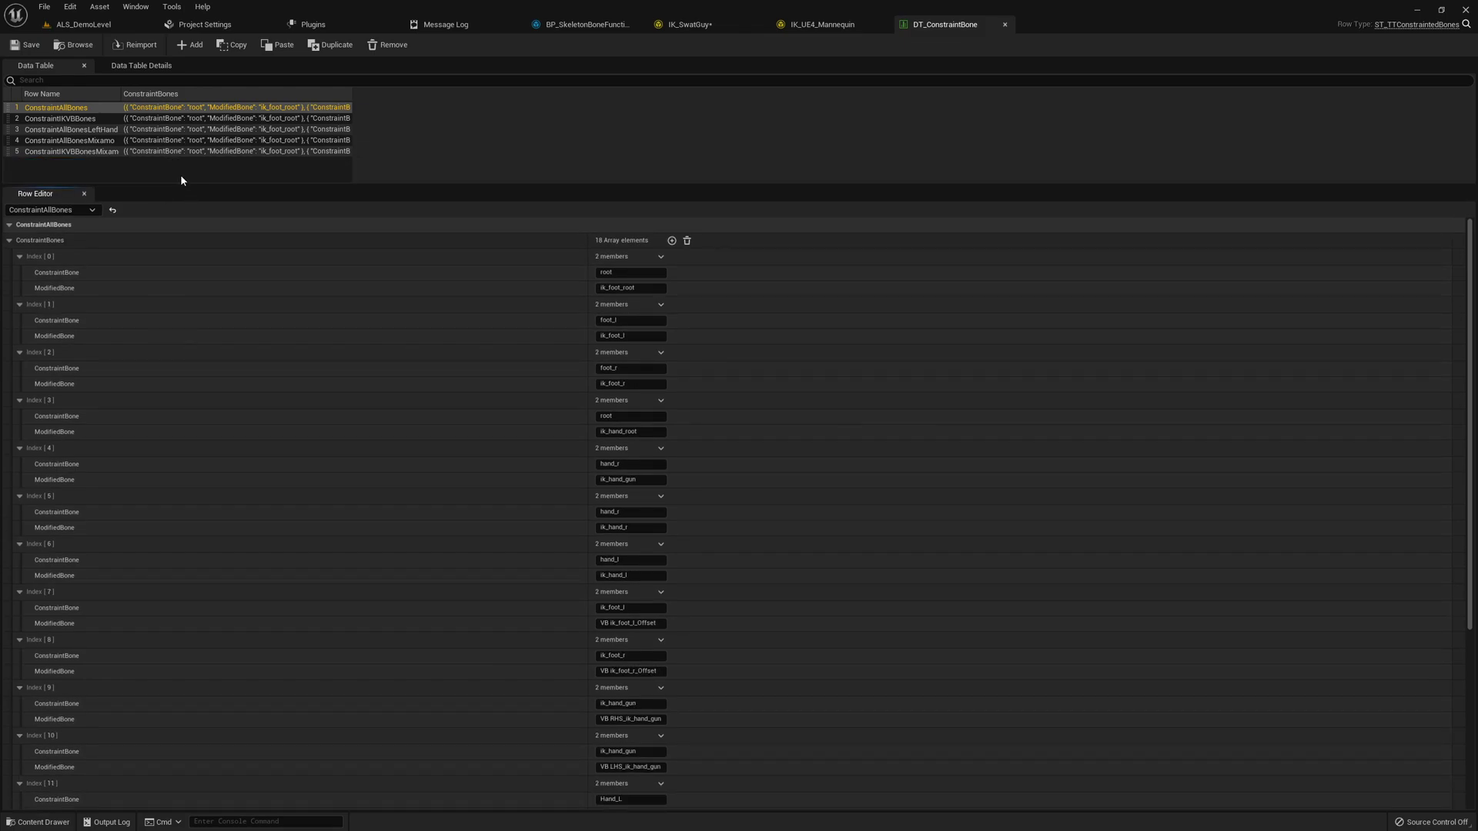
pyautogui.moveTo(121, 94); pyautogui.dragTo(228, 102)
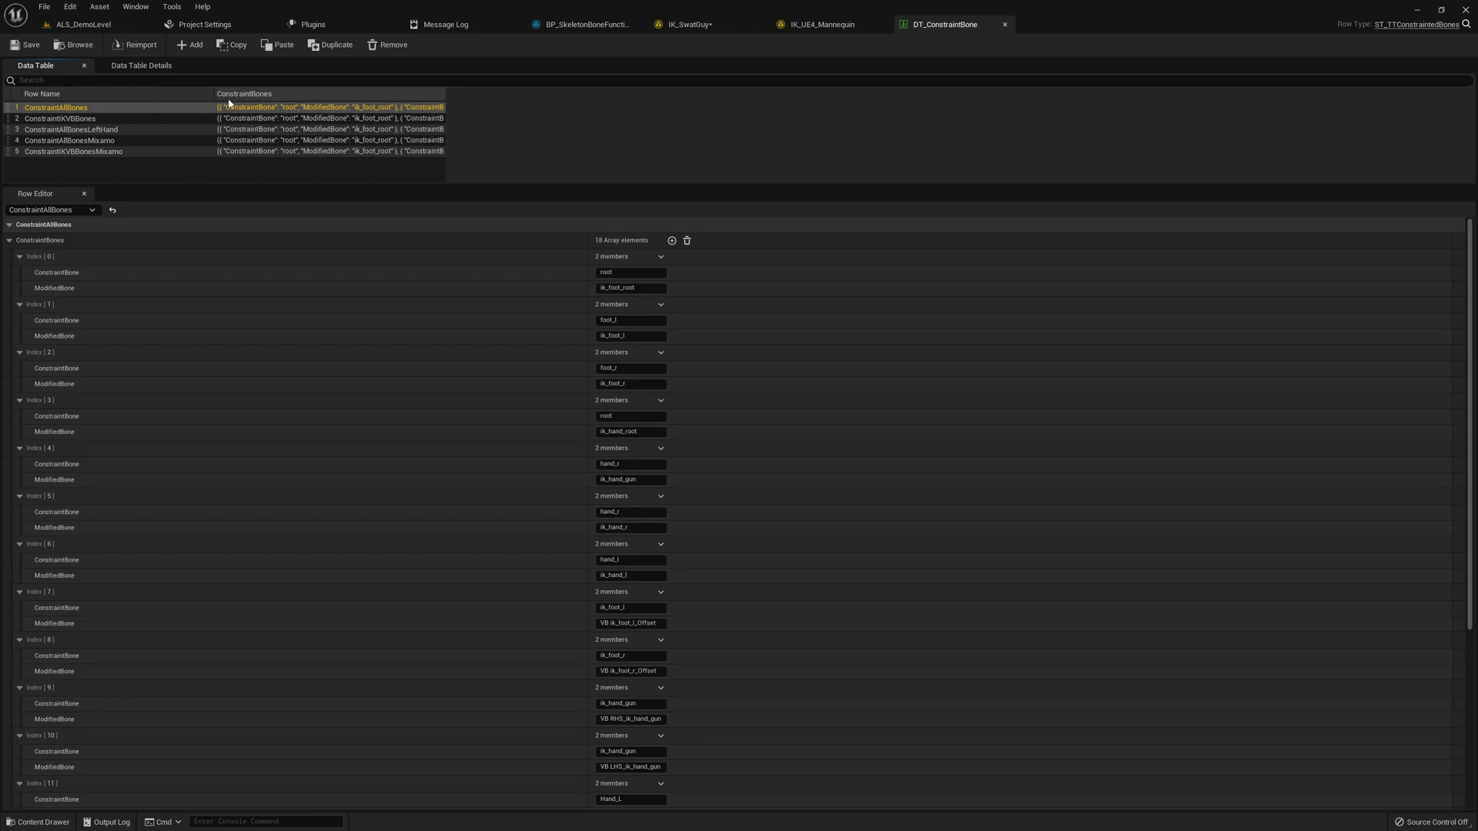
pyautogui.click(50, 143)
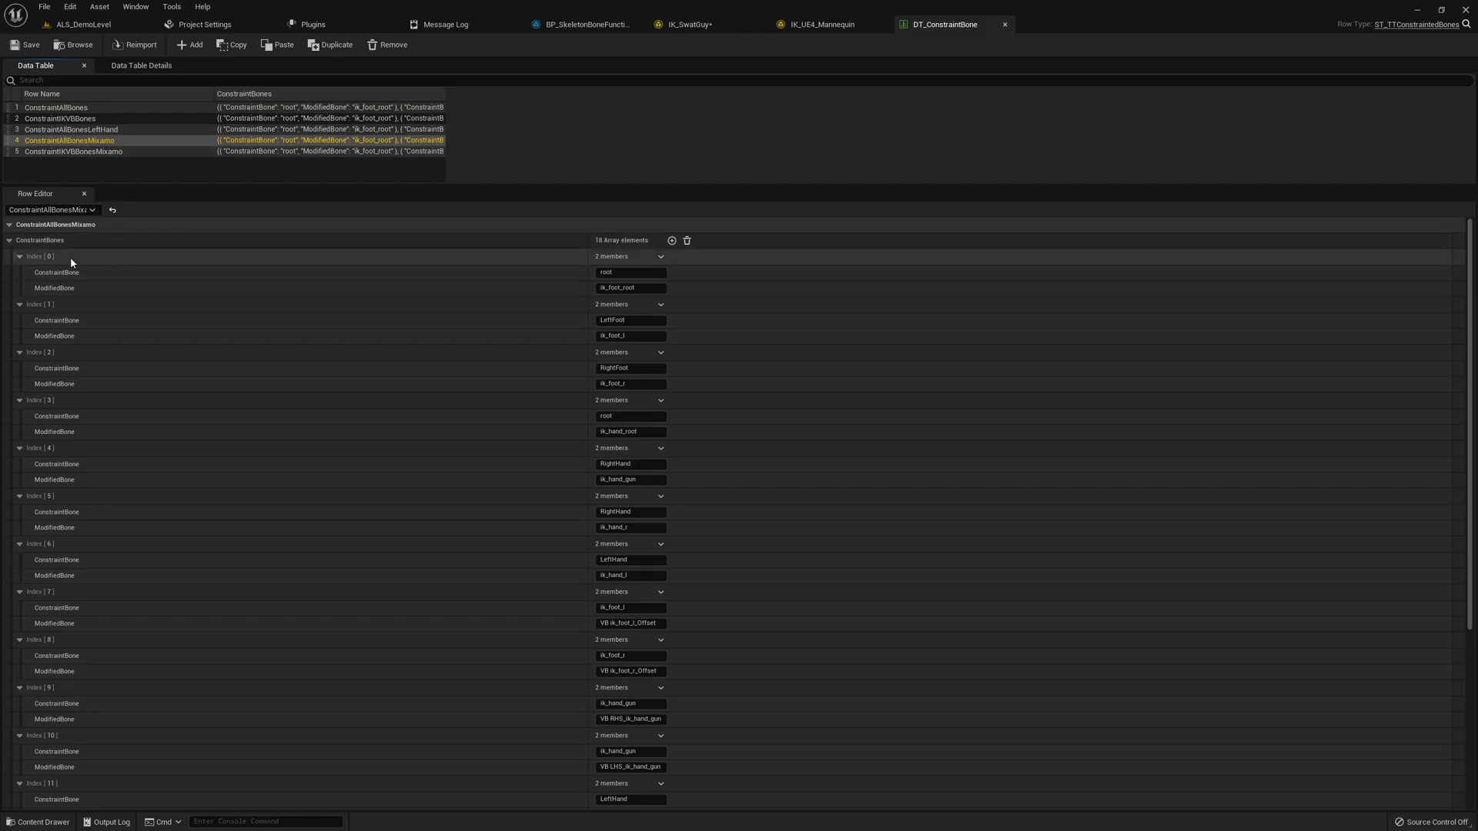
pyautogui.rightClick(38, 240)
pyautogui.click(74, 291)
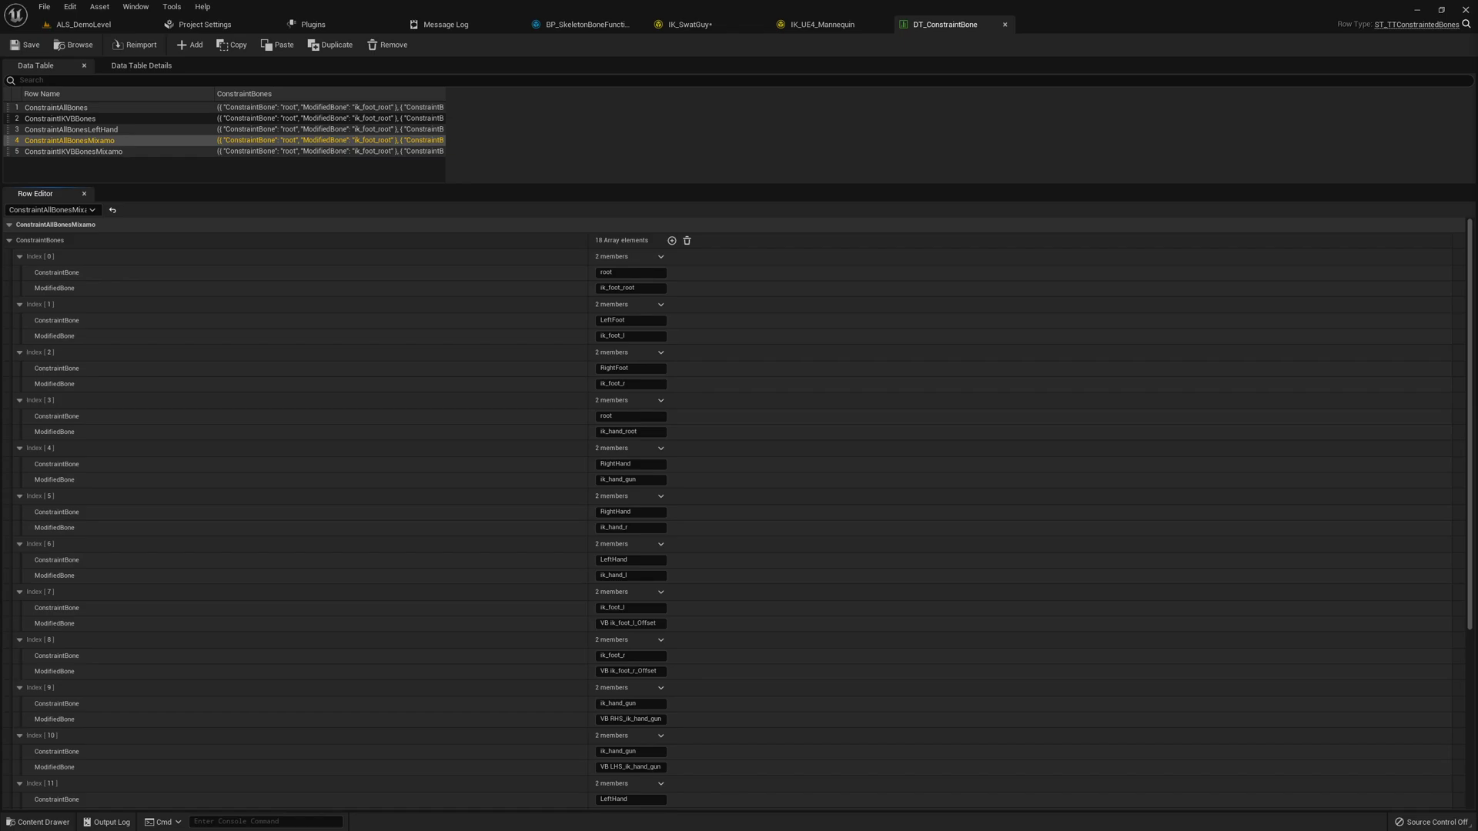
pyautogui.hotkey('alt', 'Tab')
# - Paste the ConstraintBones array into the new file and shorten every long field name to ConstraintBone
pyautogui.hotkey('ctrl', 'v')
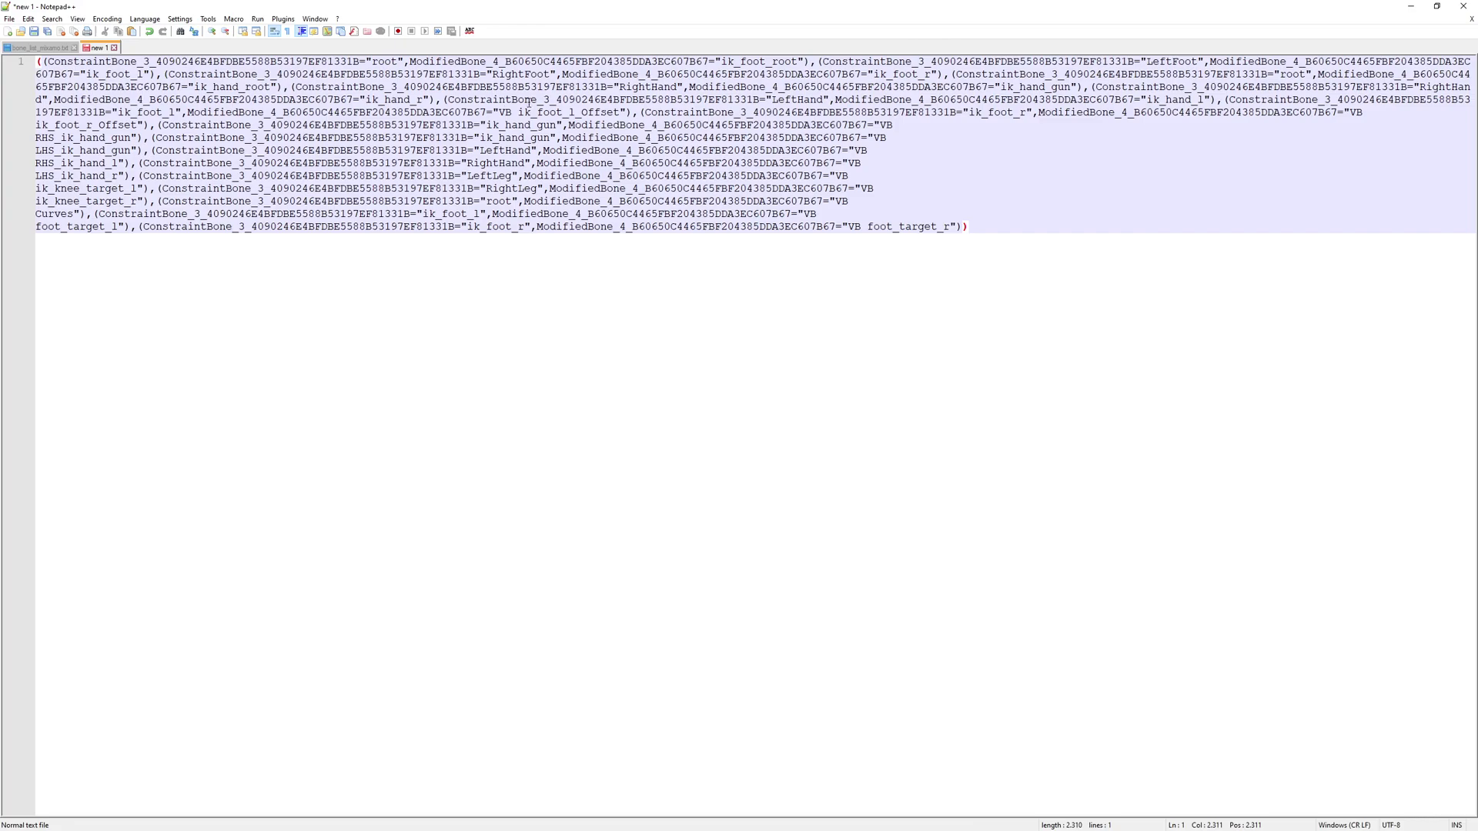
pyautogui.moveTo(358, 61); pyautogui.dragTo(145, 61)
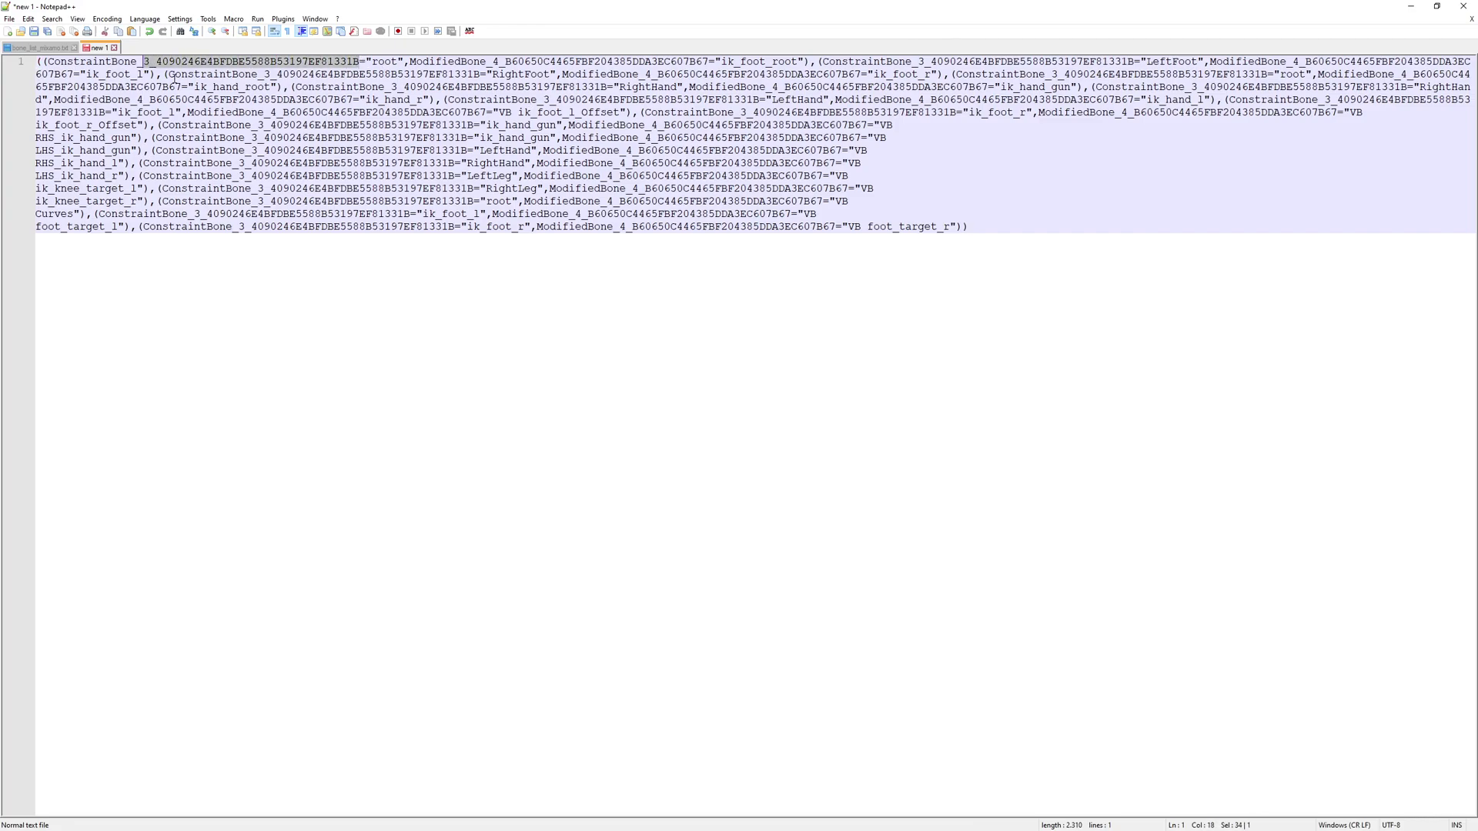
pyautogui.doubleClick(172, 62)
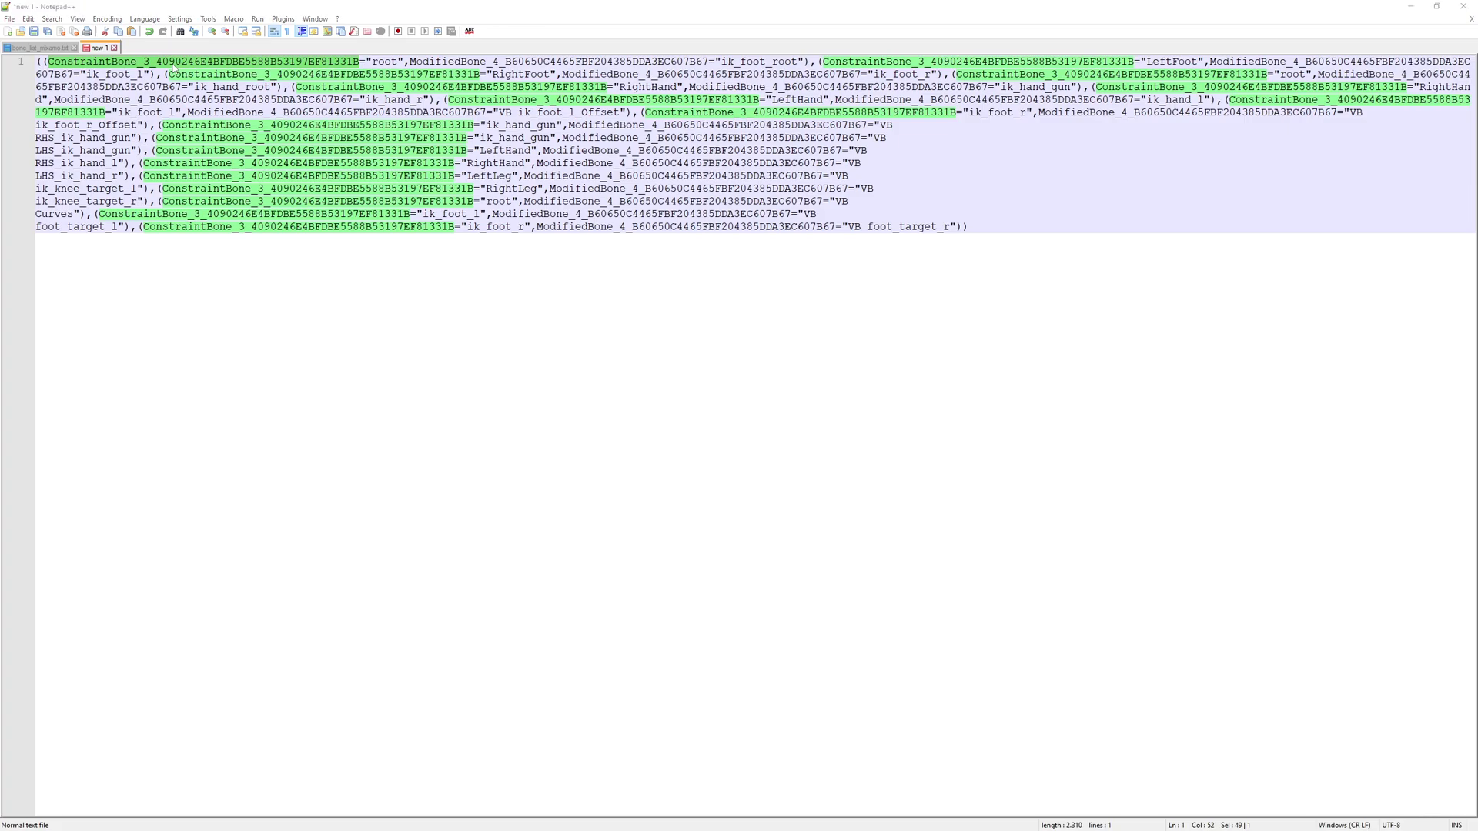
pyautogui.hotkey('ctrl', 'h')
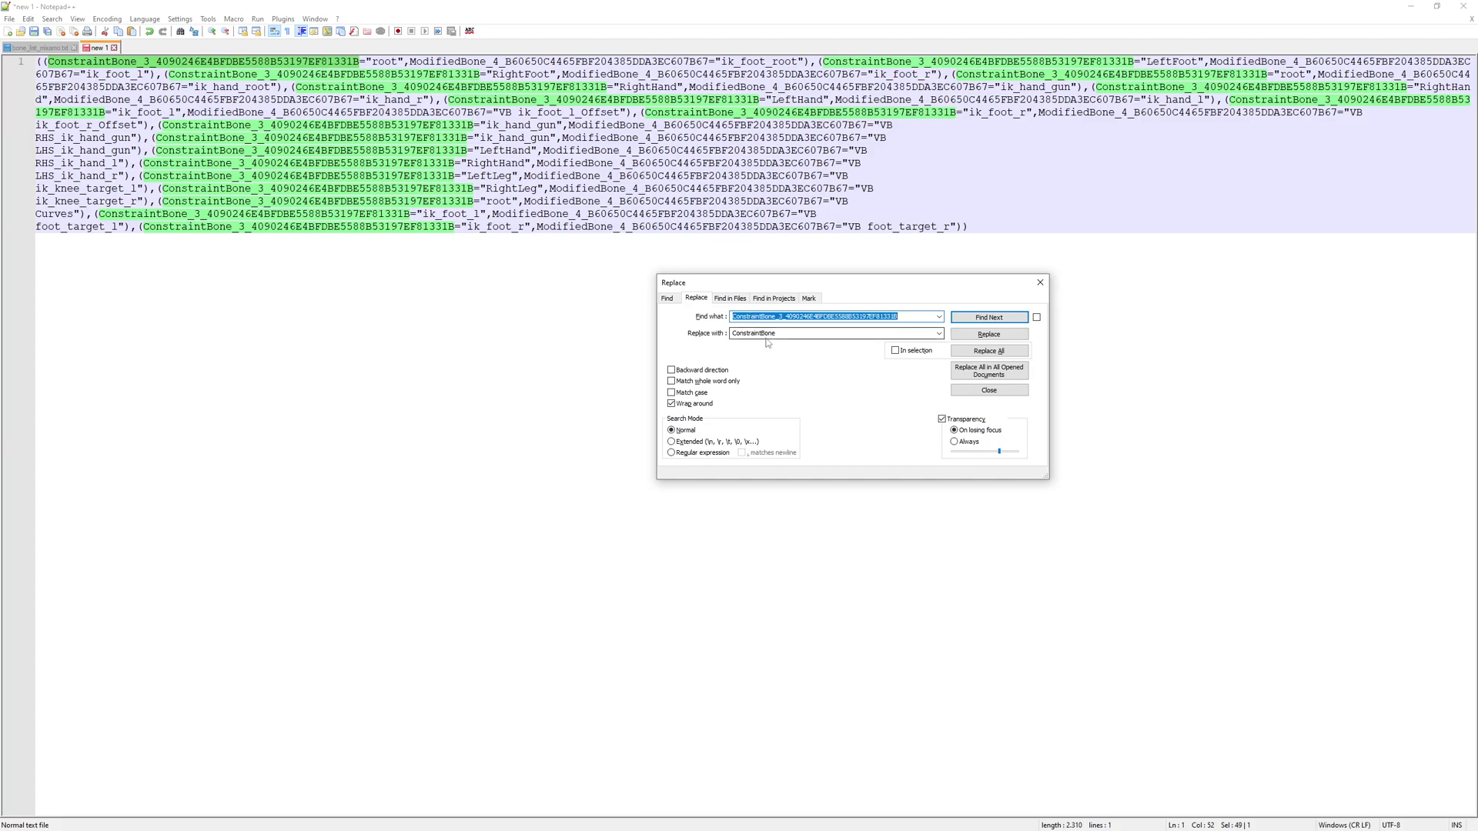
pyautogui.click(987, 353)
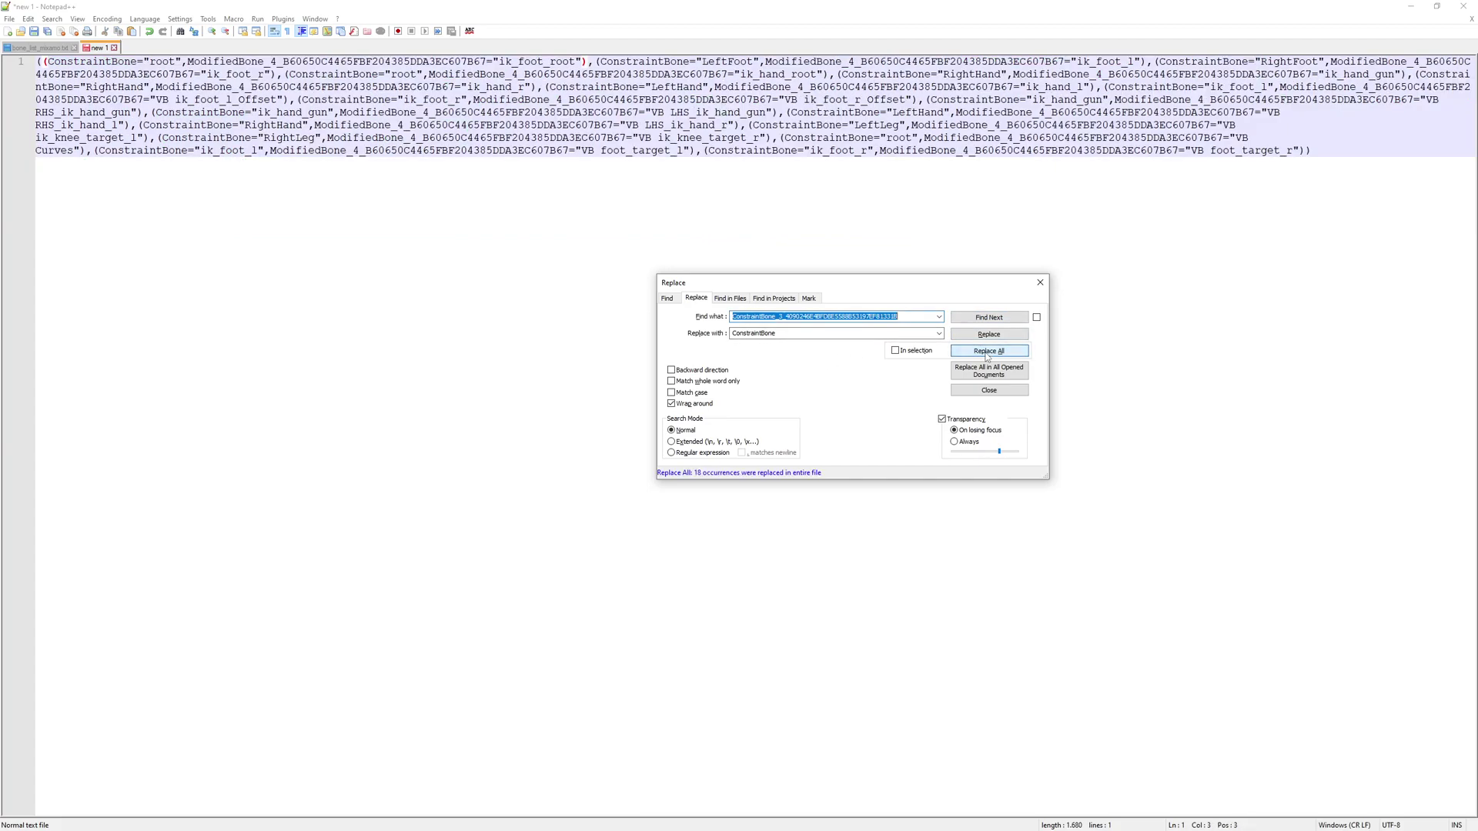
# - Replace all GUID-suffixed ModifiedBone field names with ModifiedBone, then select the whole list
pyautogui.doubleClick(914, 150)
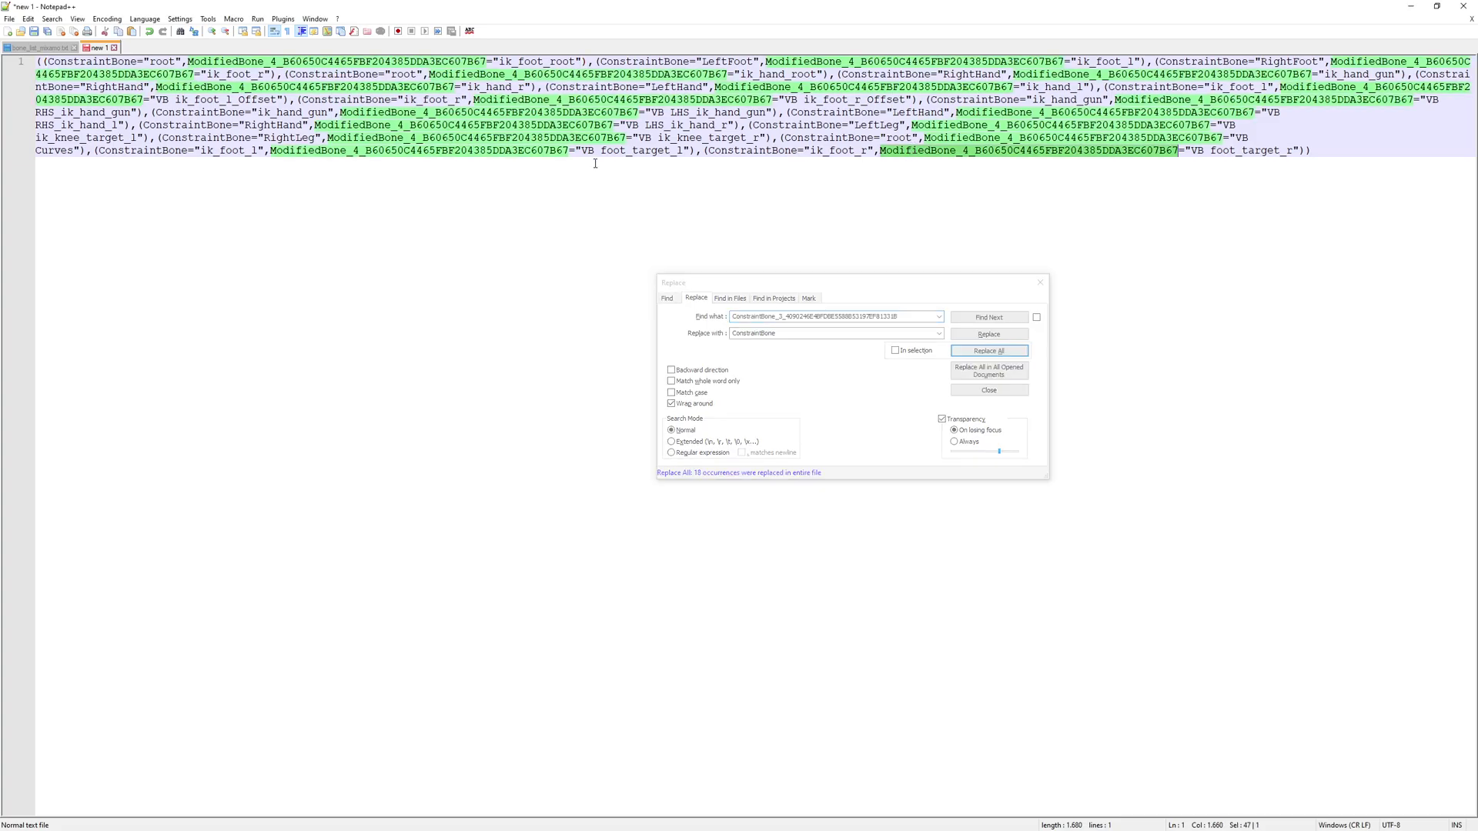
pyautogui.hotkey('ctrl', 'h')
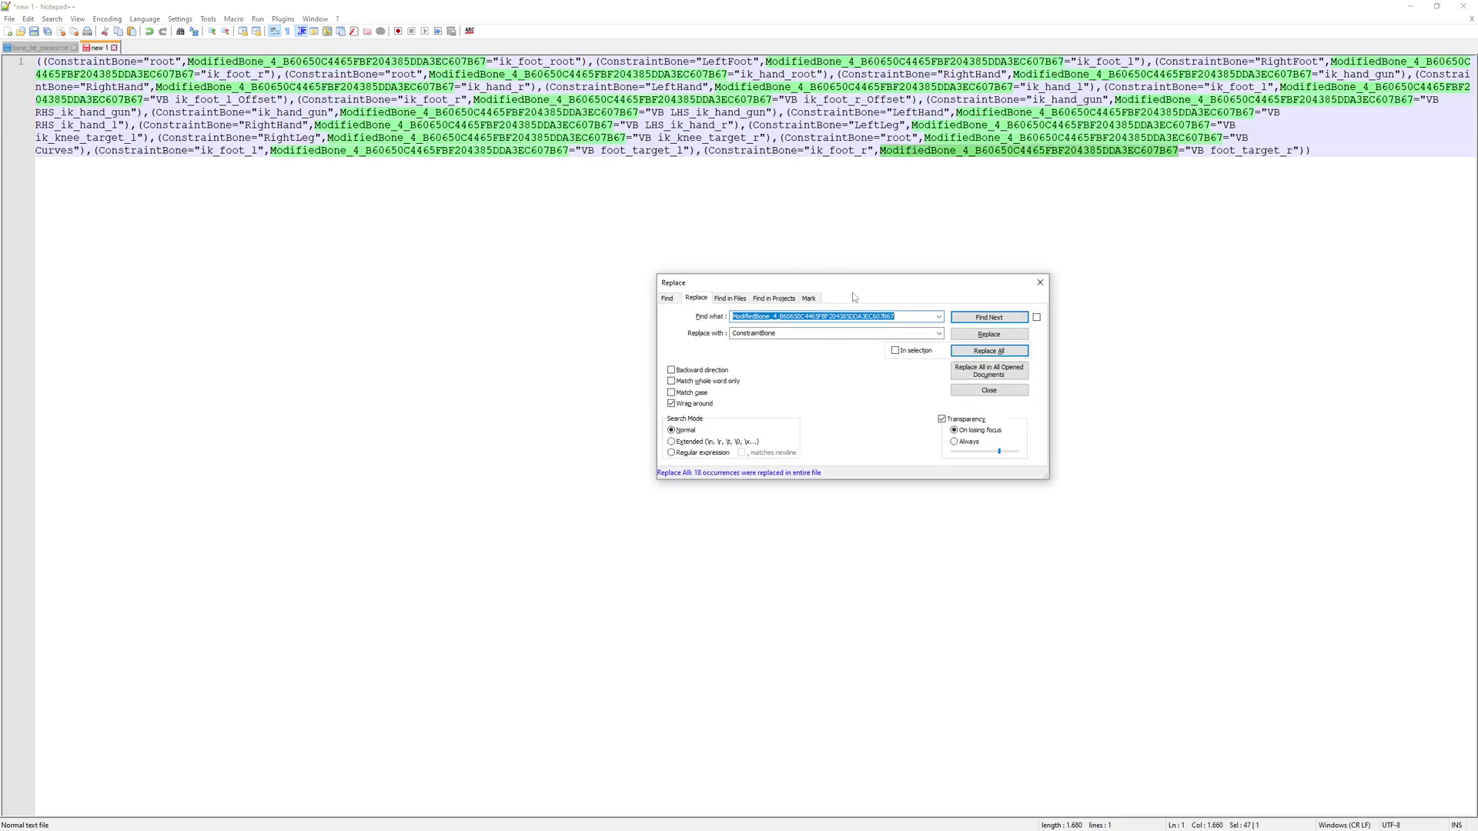
pyautogui.click(939, 333)
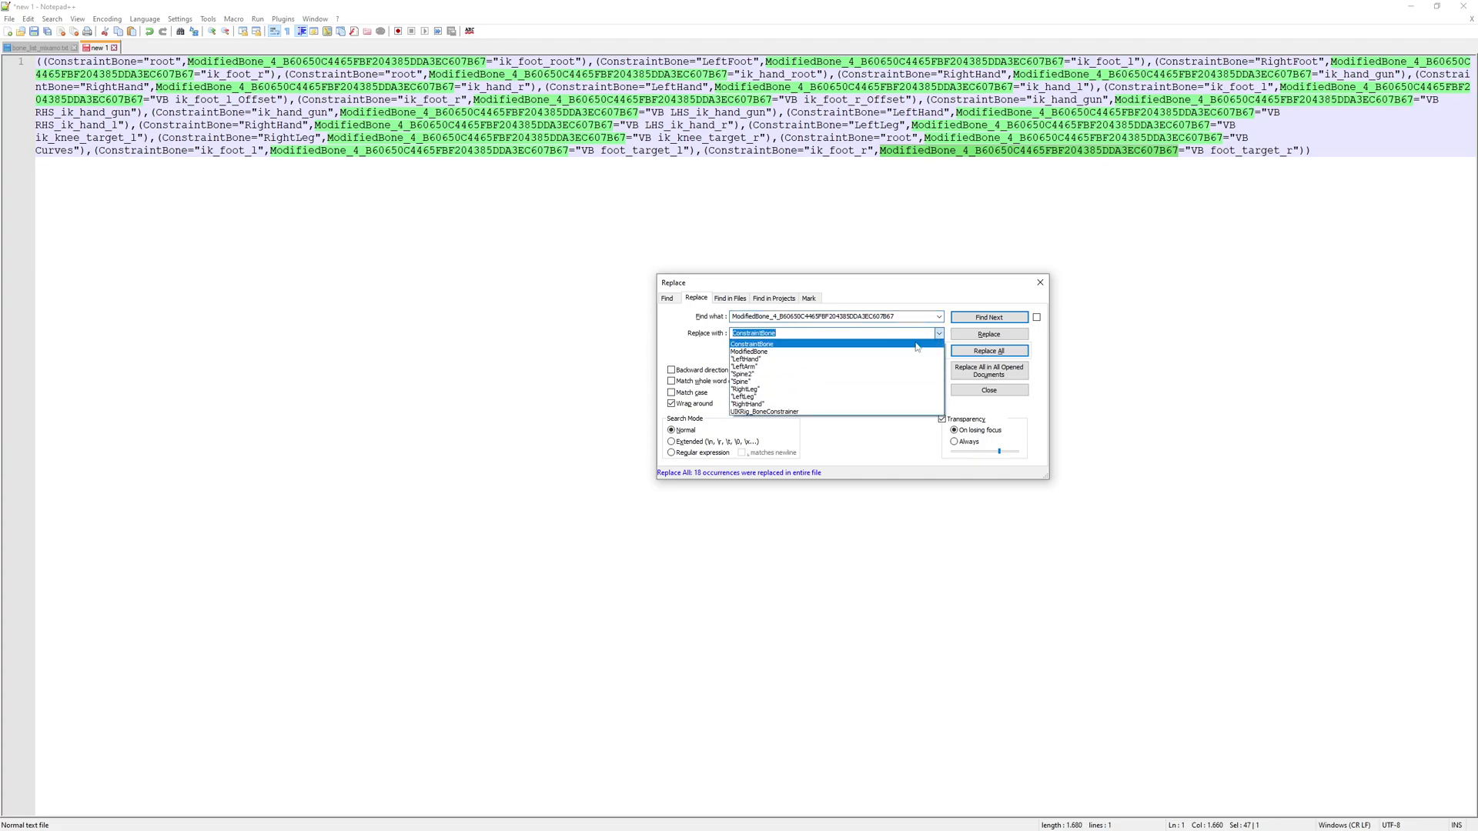
pyautogui.click(813, 360)
pyautogui.click(938, 335)
pyautogui.click(814, 353)
pyautogui.click(990, 351)
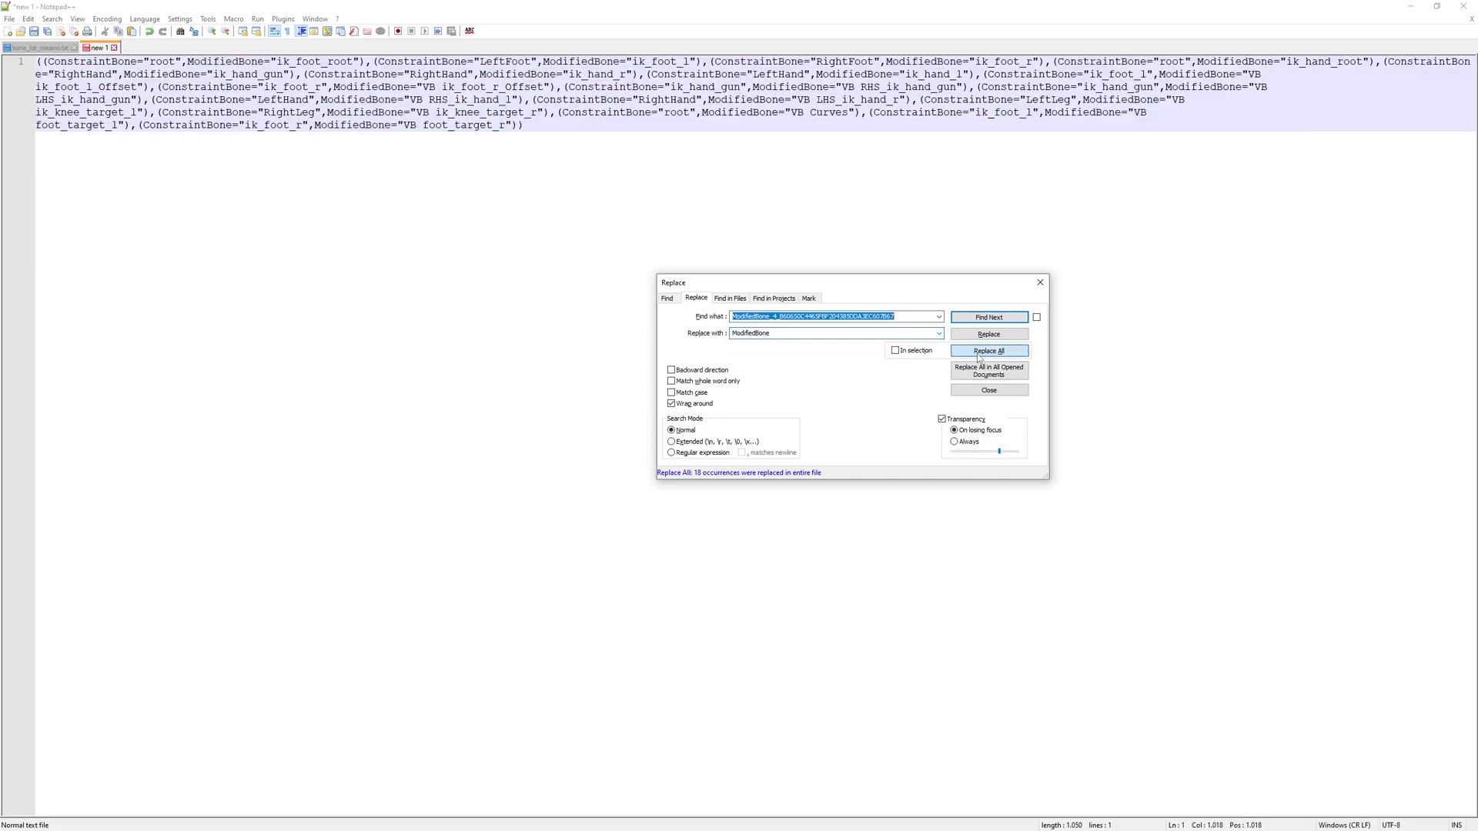
pyautogui.click(1041, 282)
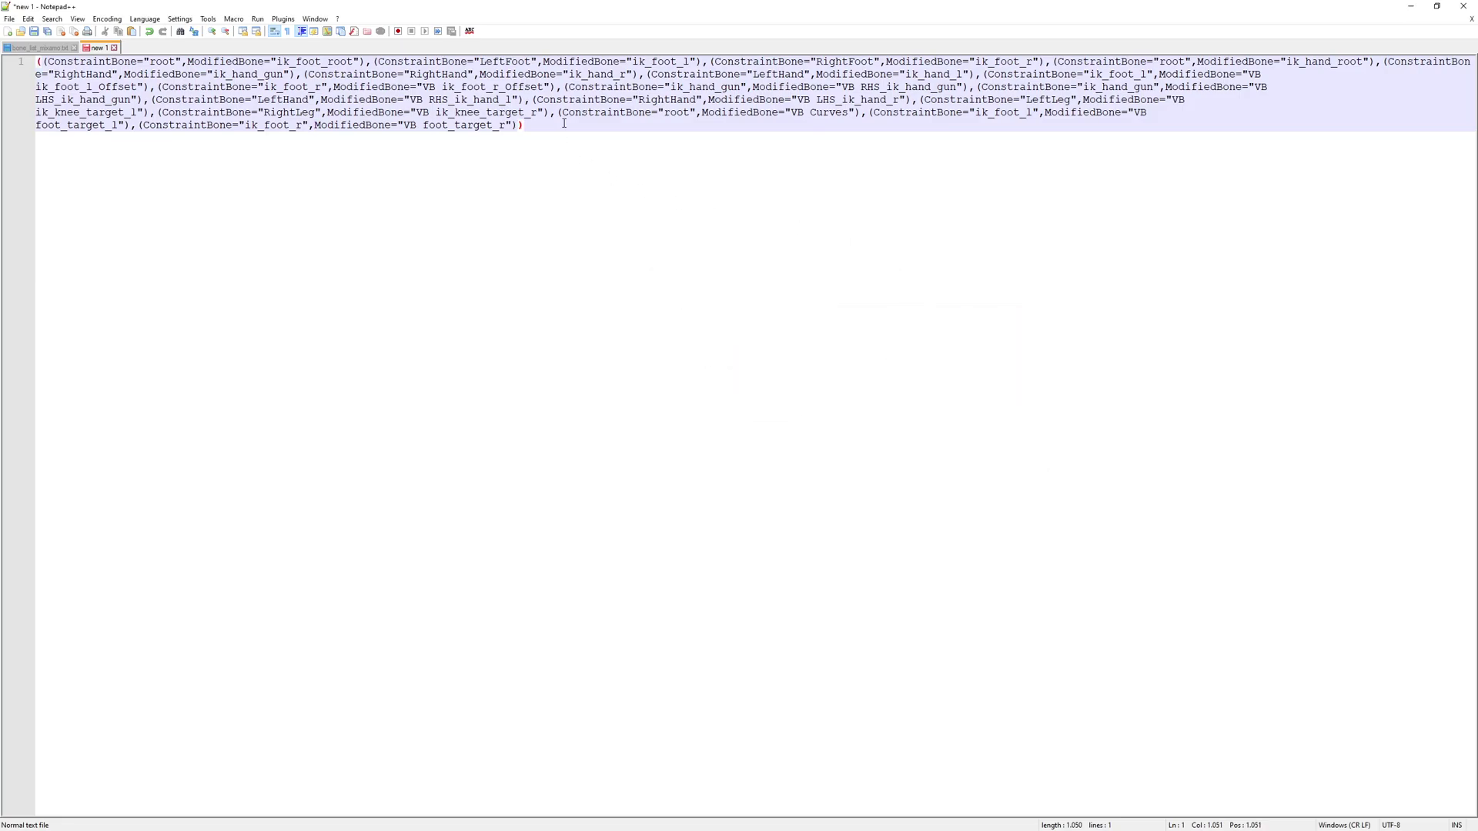
pyautogui.hotkey('ctrl', 'a')
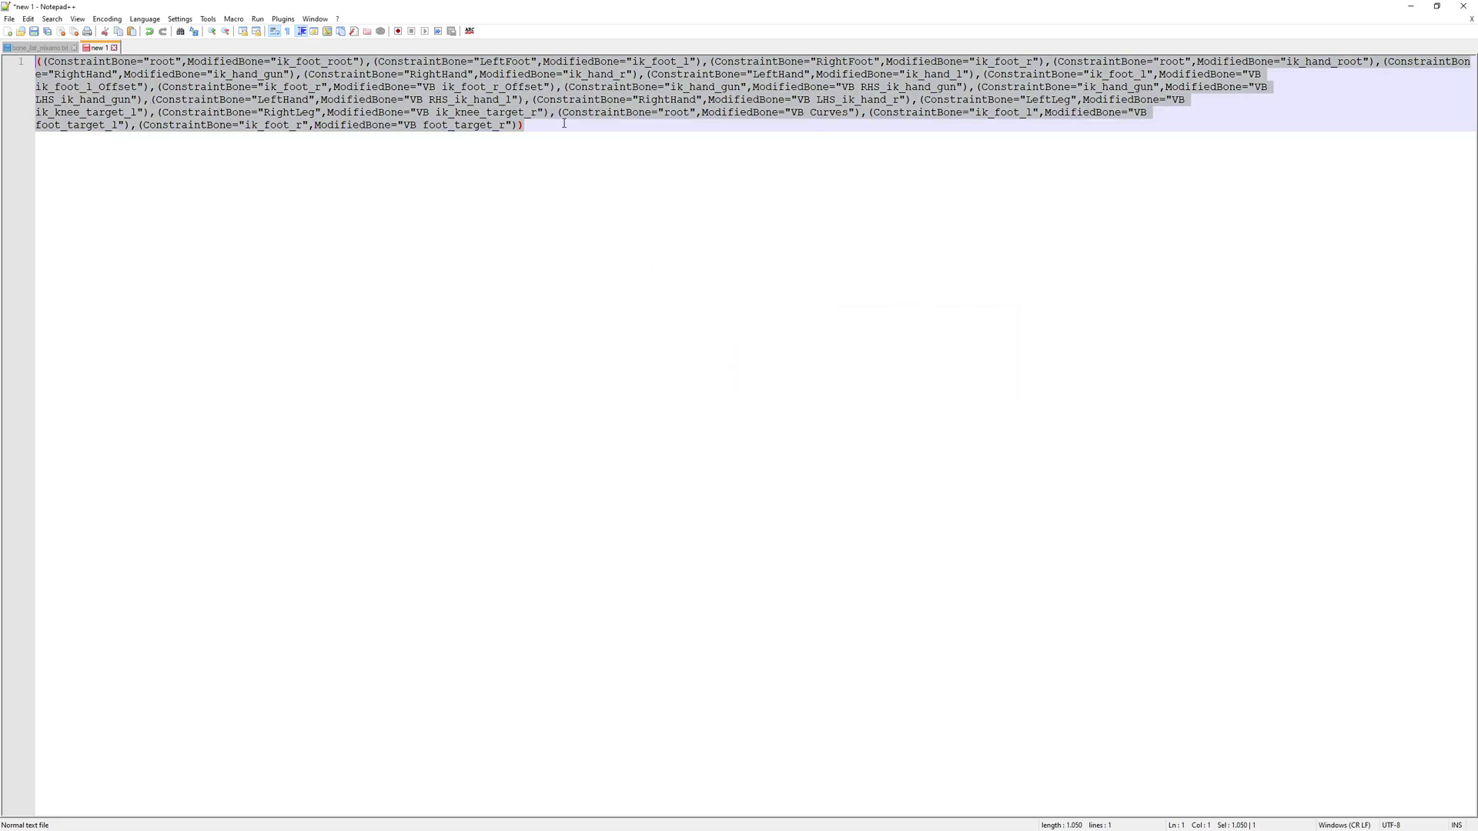
pyautogui.hotkey('alt', 'Tab')
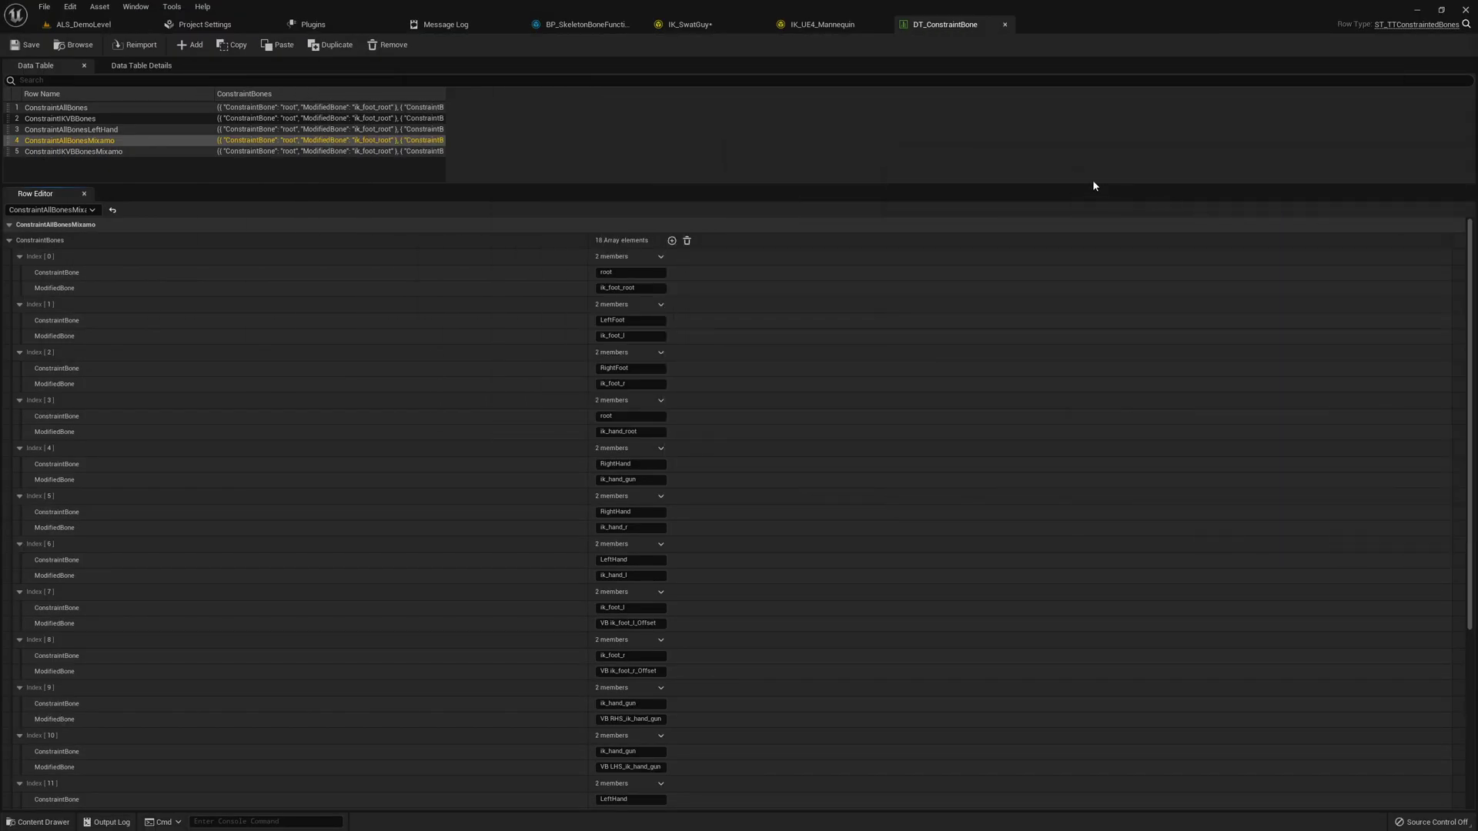
# - Look over the IK_UE4_Mannequin and IK_SwatGuy rigs and the message log
pyautogui.click(822, 25)
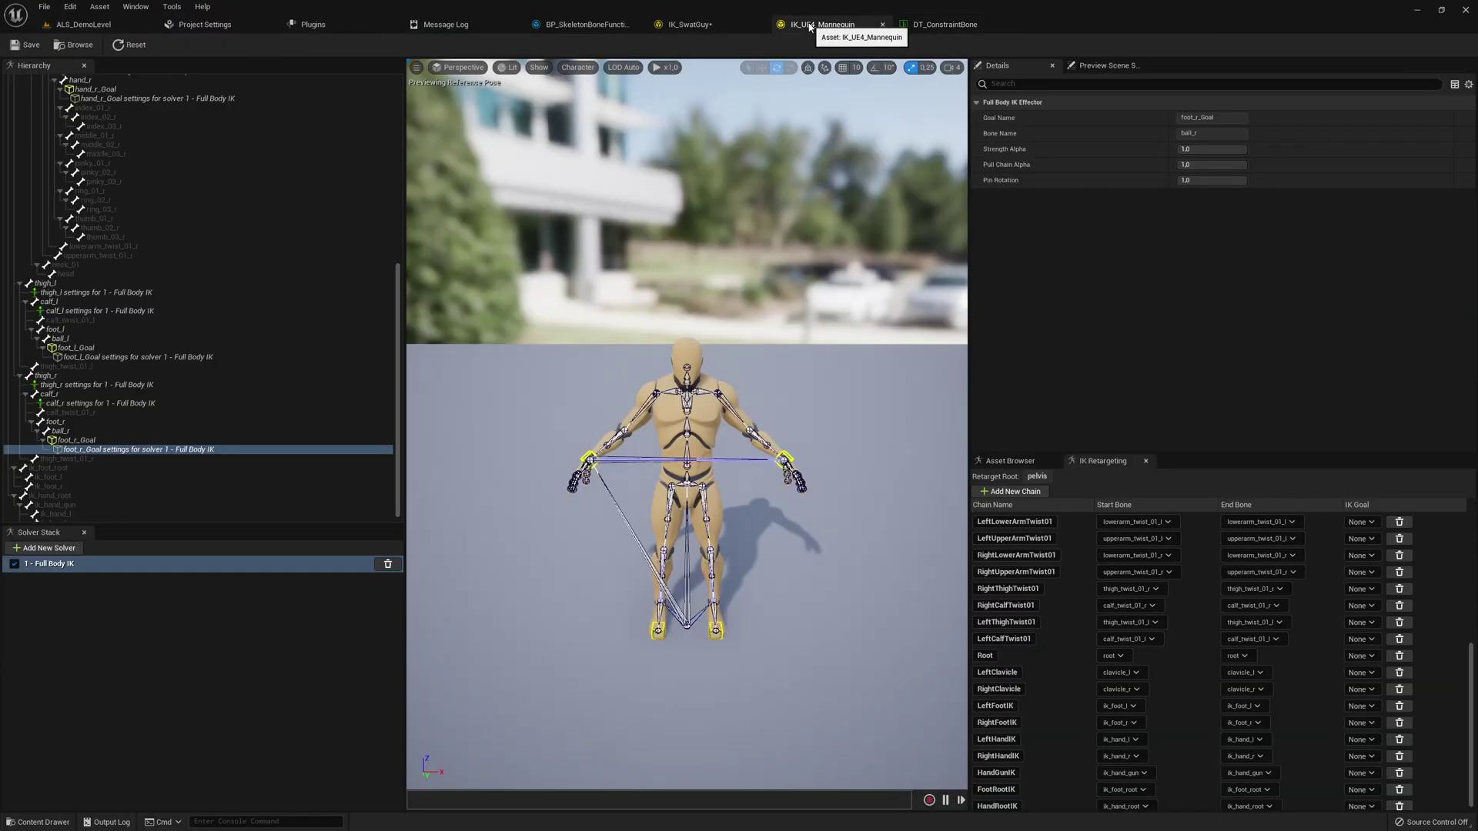
pyautogui.click(680, 25)
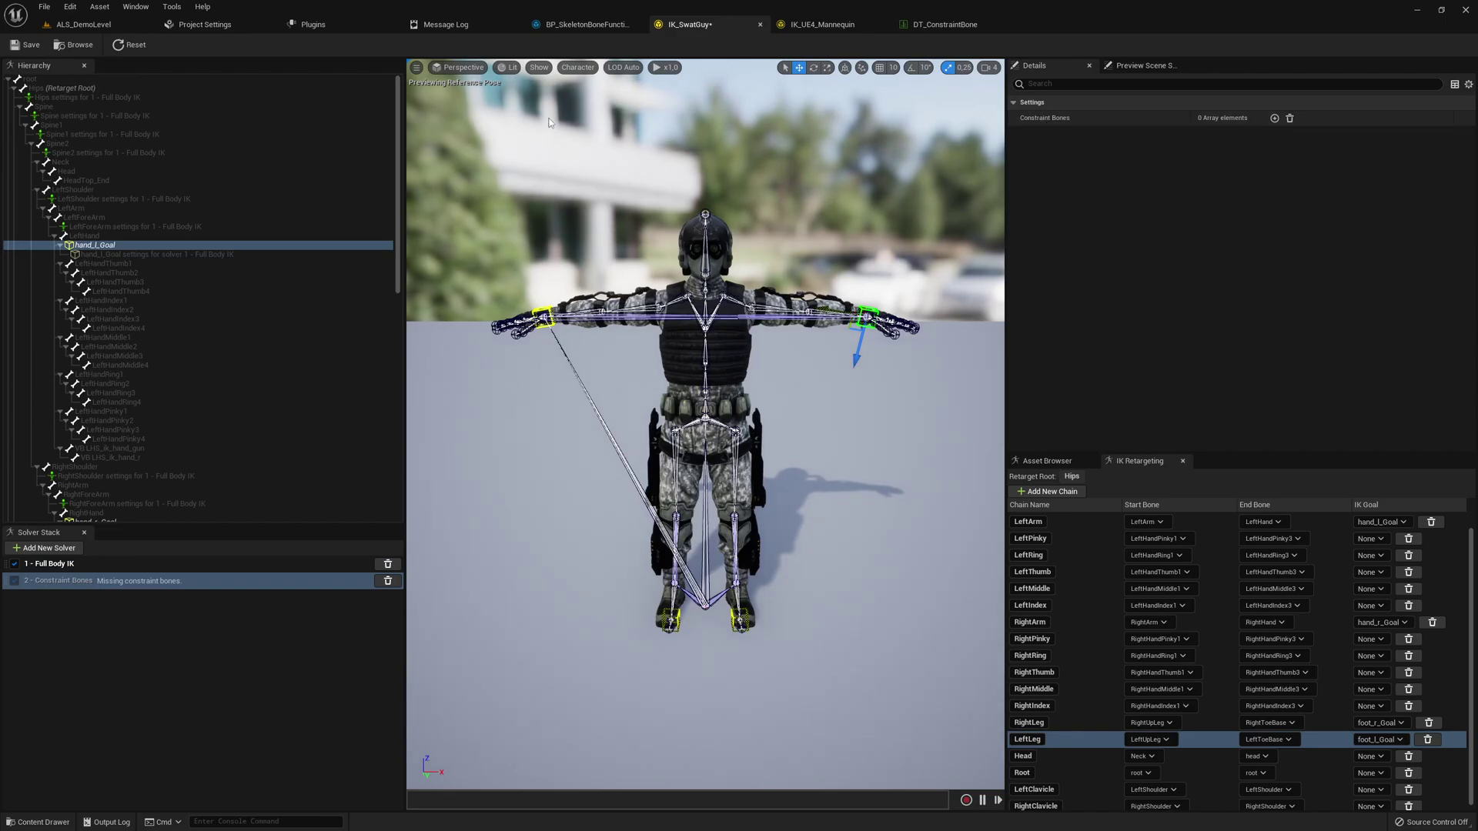
pyautogui.click(443, 31)
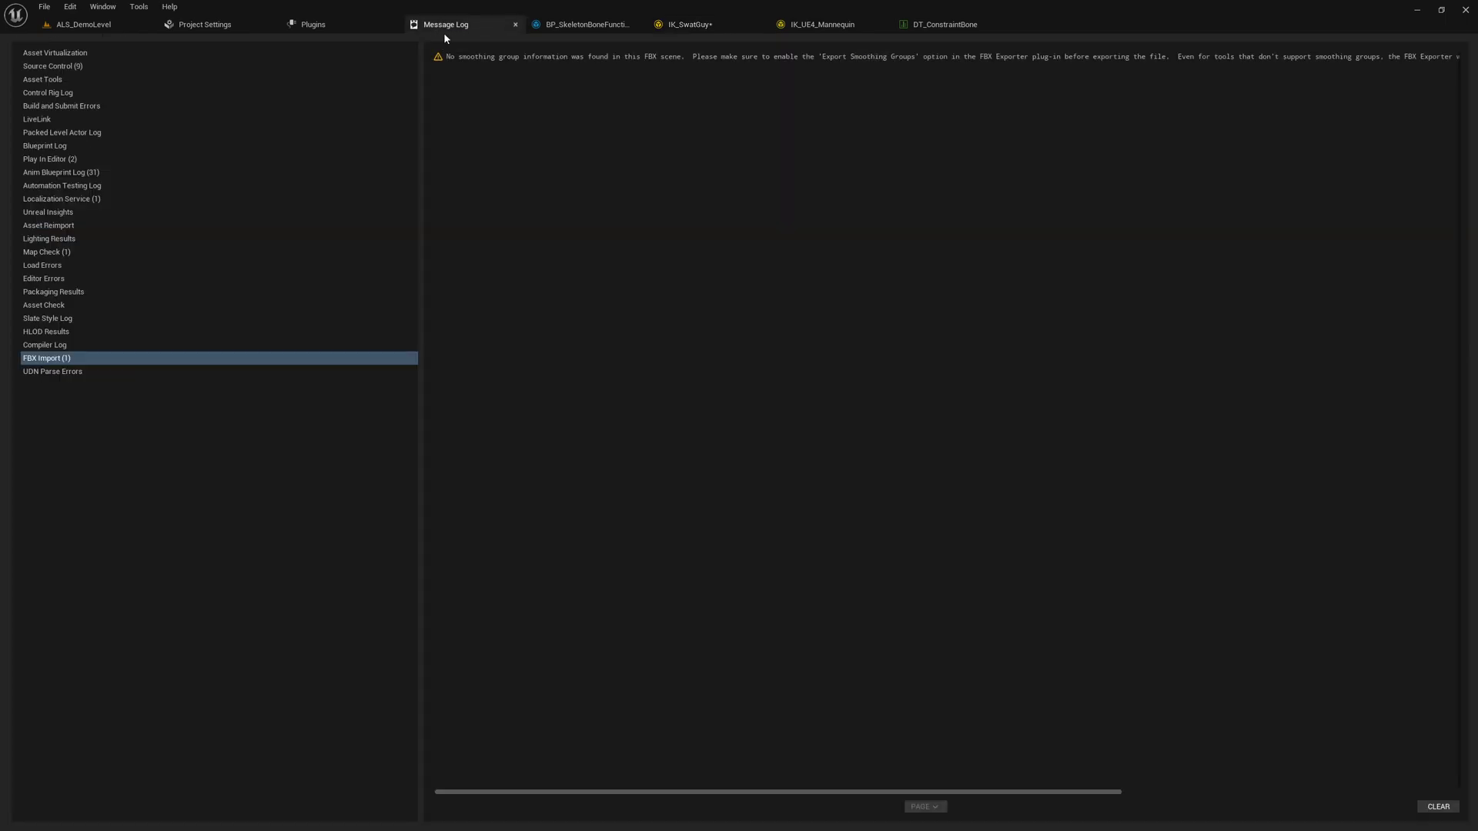
# - Open the Output Log from ALS_DemoLevel, clear it, dock it among the main tabs, and return to IK_SwatGuy
pyautogui.click(140, 24)
pyautogui.click(102, 6)
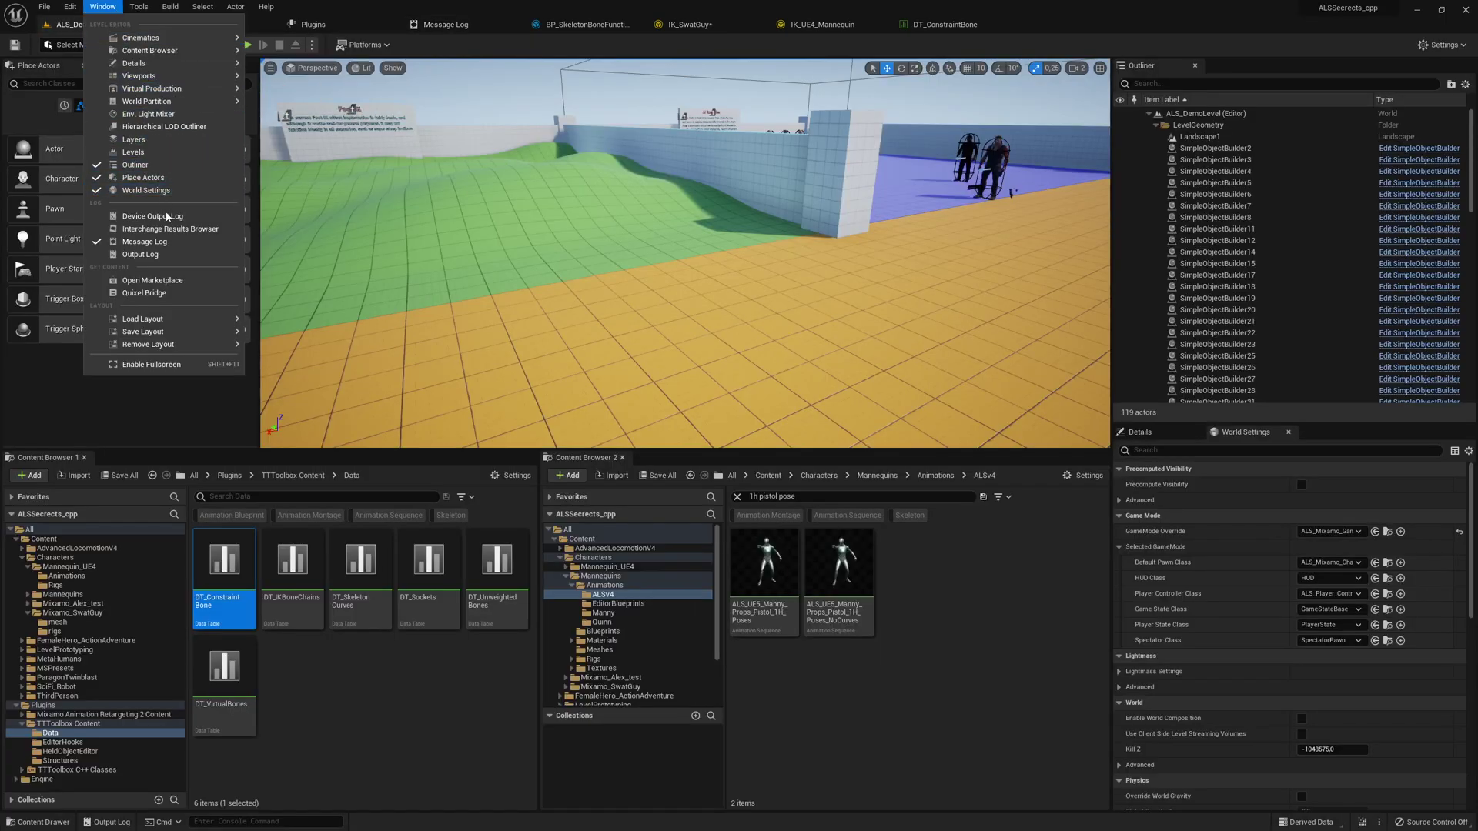
pyautogui.click(167, 260)
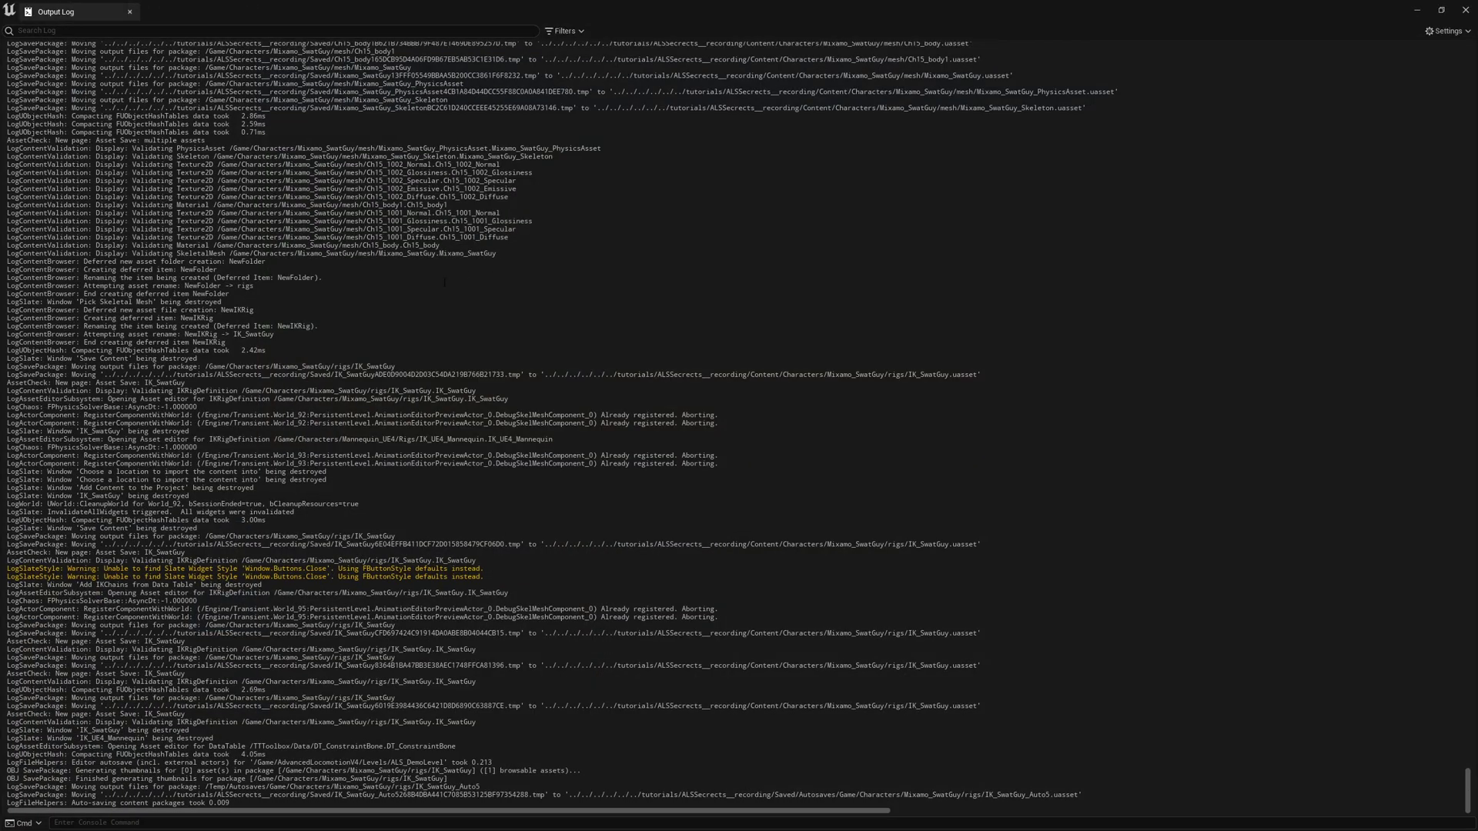
pyautogui.rightClick(408, 212)
pyautogui.click(478, 359)
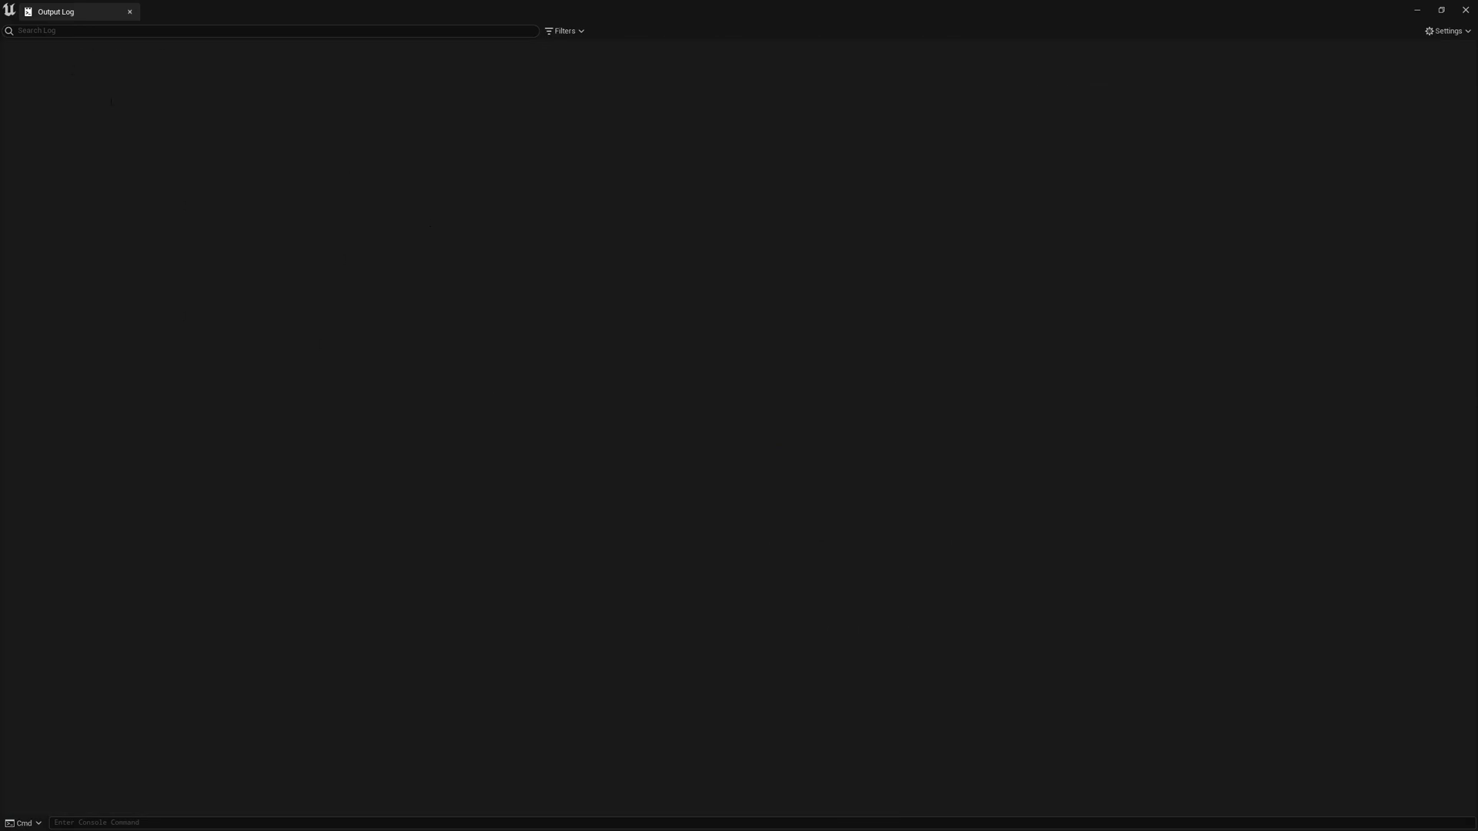
pyautogui.moveTo(75, 16); pyautogui.dragTo(1059, 30)
pyautogui.click(824, 25)
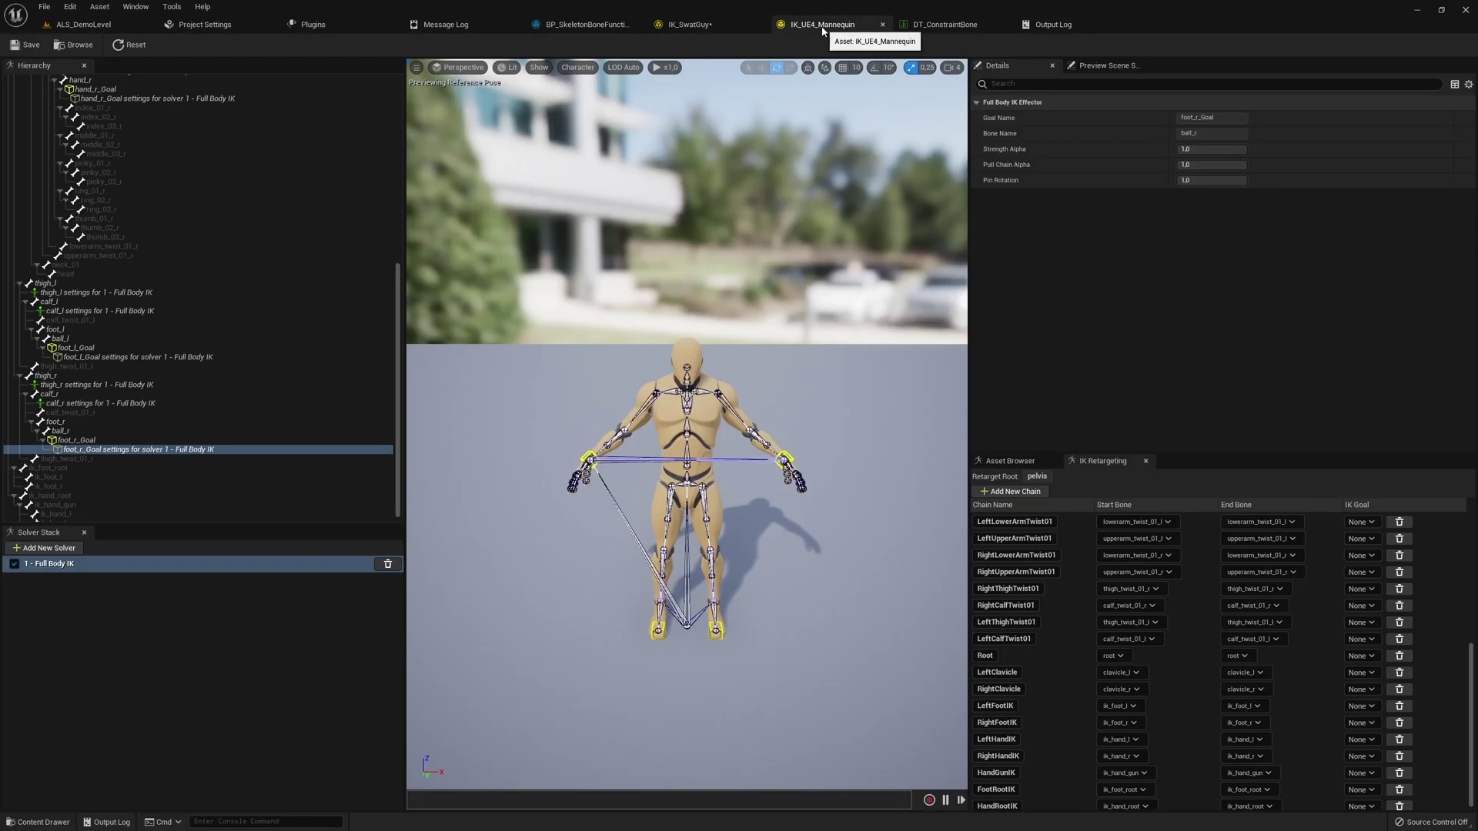
pyautogui.click(685, 25)
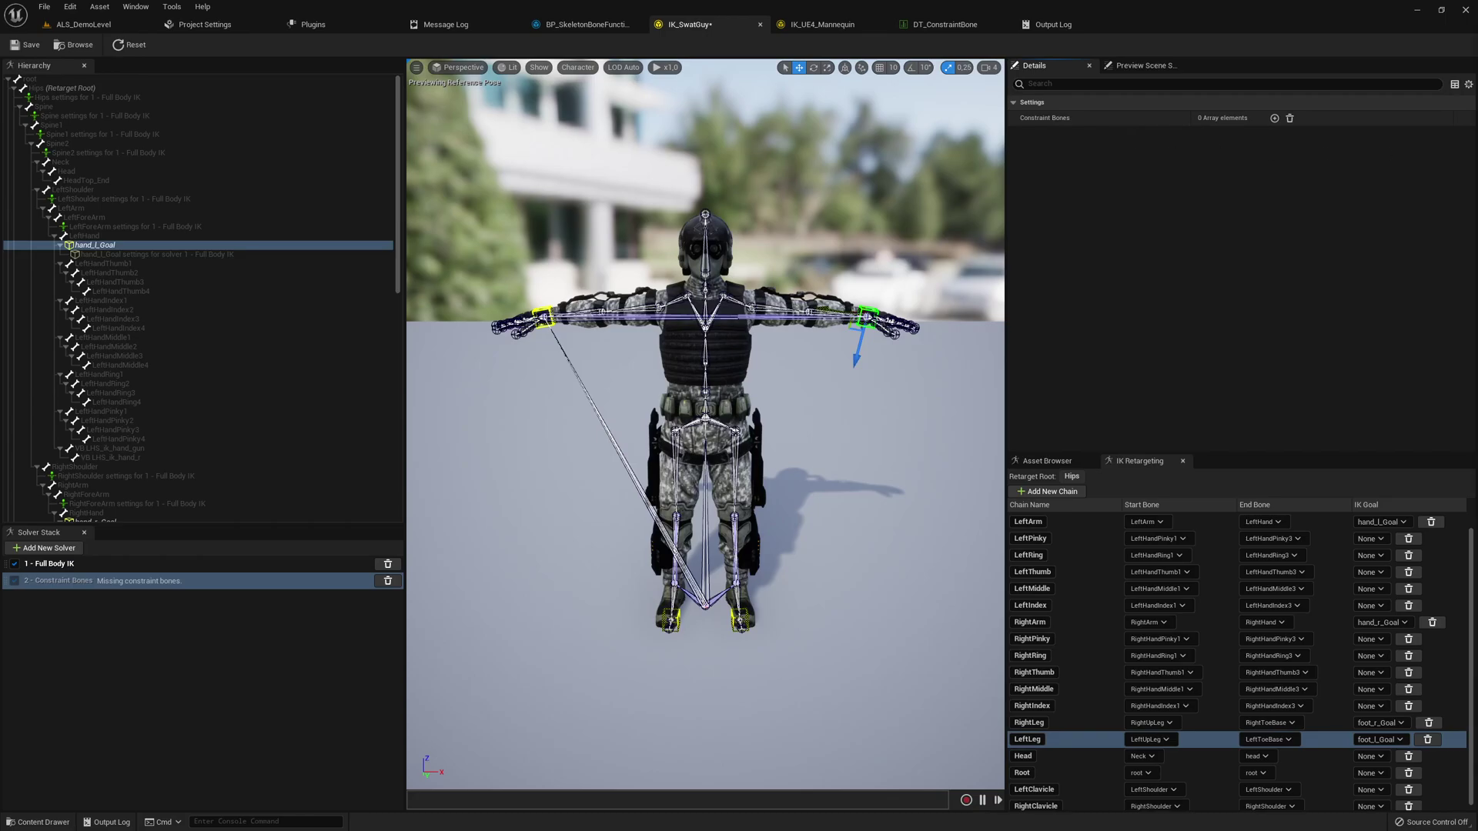
# - Paste the 18 copied bone pairs into the Constraint Bones list and check the Output Log
pyautogui.rightClick(1036, 120)
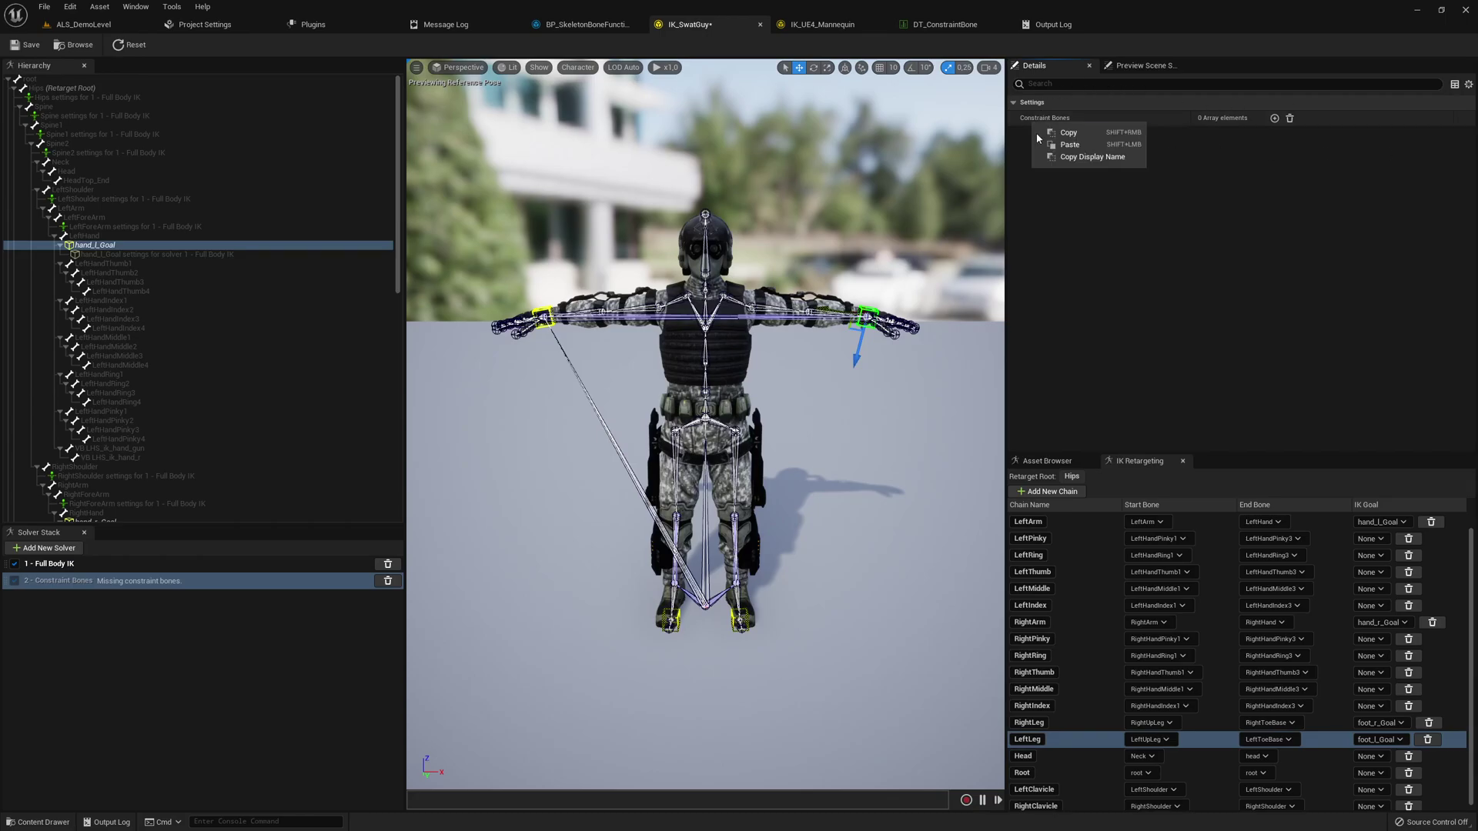
pyautogui.click(1051, 148)
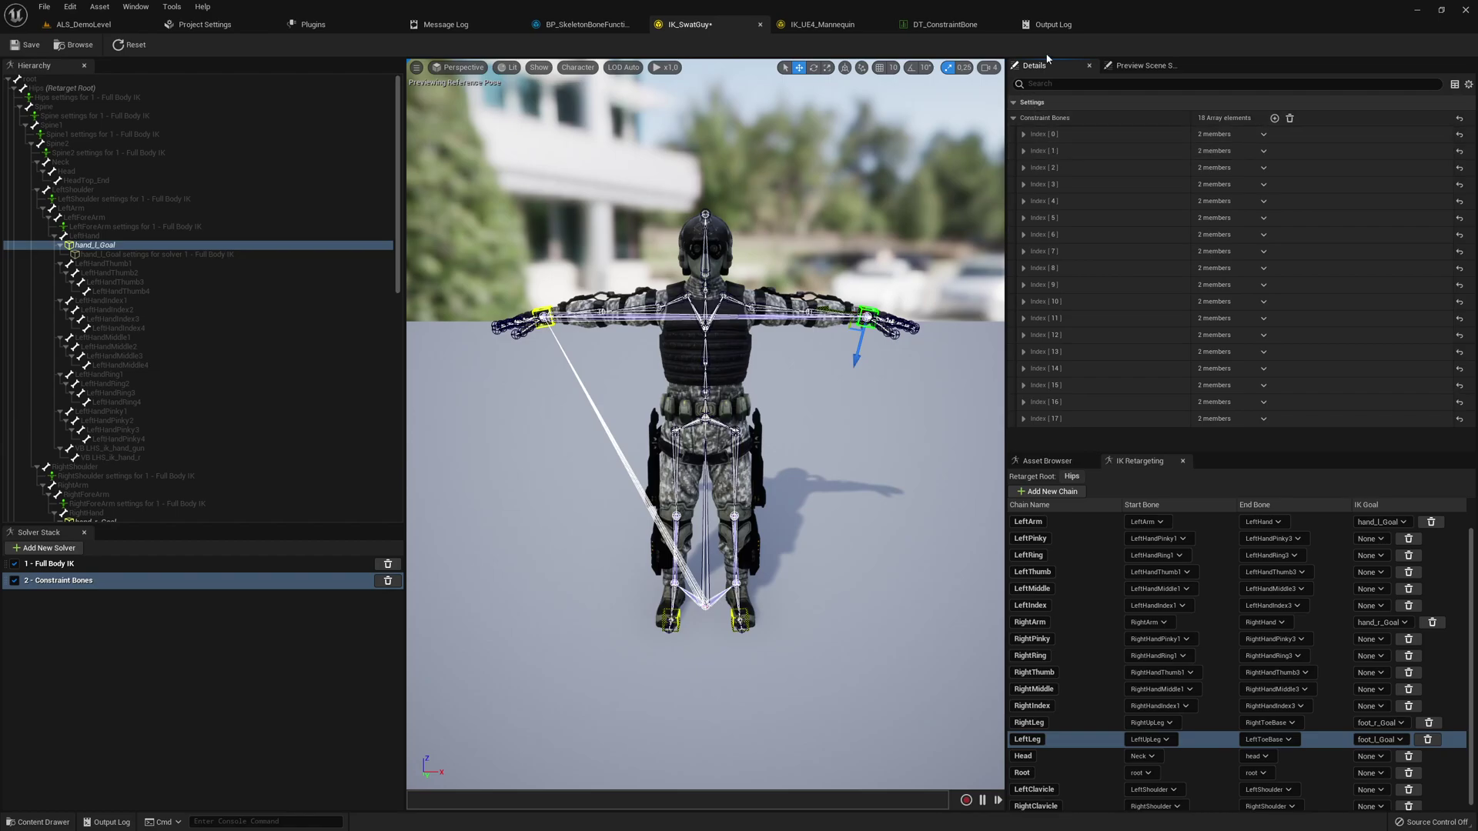
pyautogui.click(1047, 28)
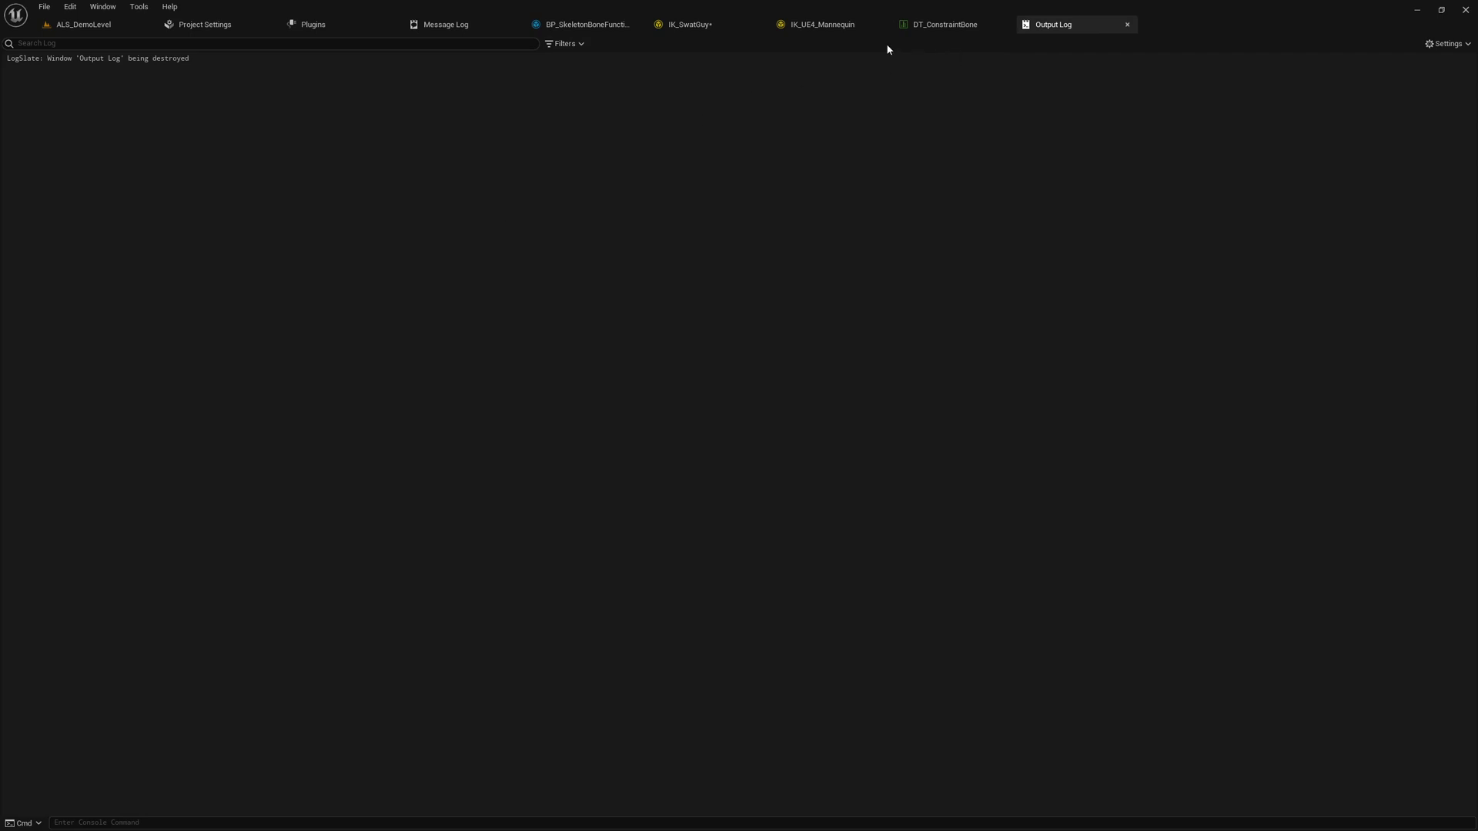
# - Save IK_SwatGuy, drag the left-hand goal to test the arm, and close the rig
pyautogui.click(821, 25)
pyautogui.click(688, 25)
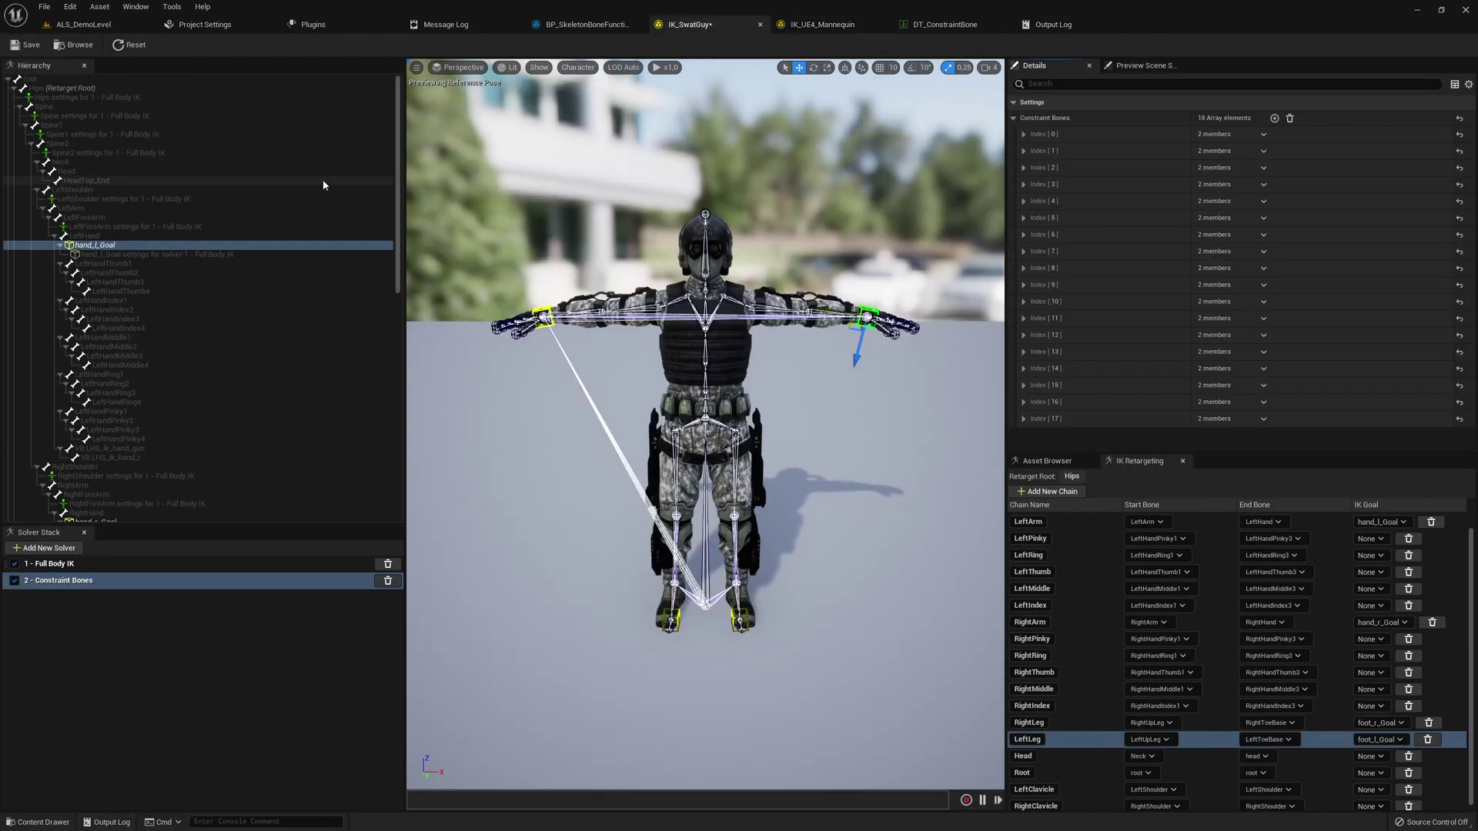
pyautogui.click(26, 45)
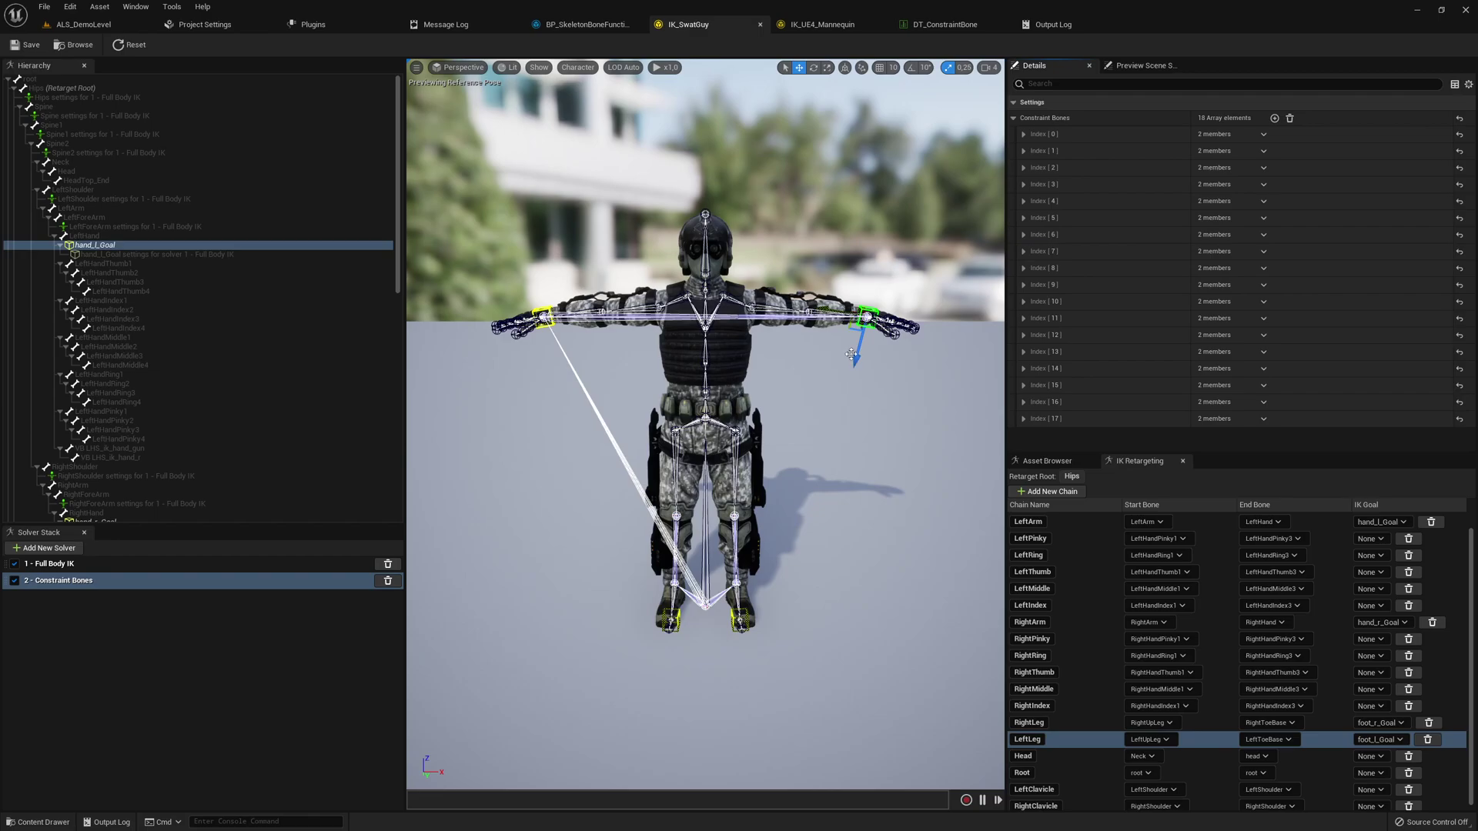
pyautogui.moveTo(851, 354); pyautogui.dragTo(898, 276)
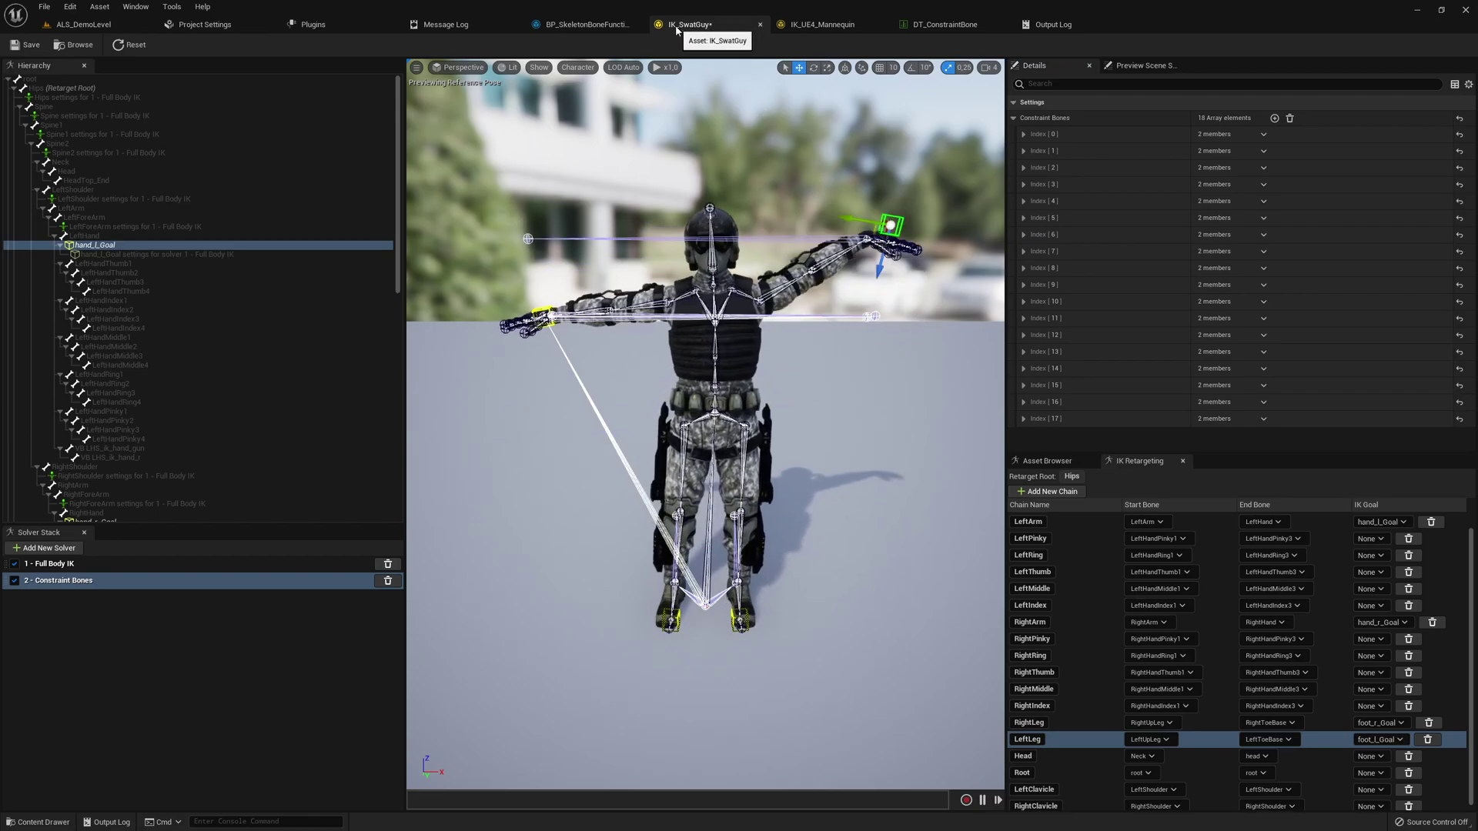
pyautogui.click(760, 25)
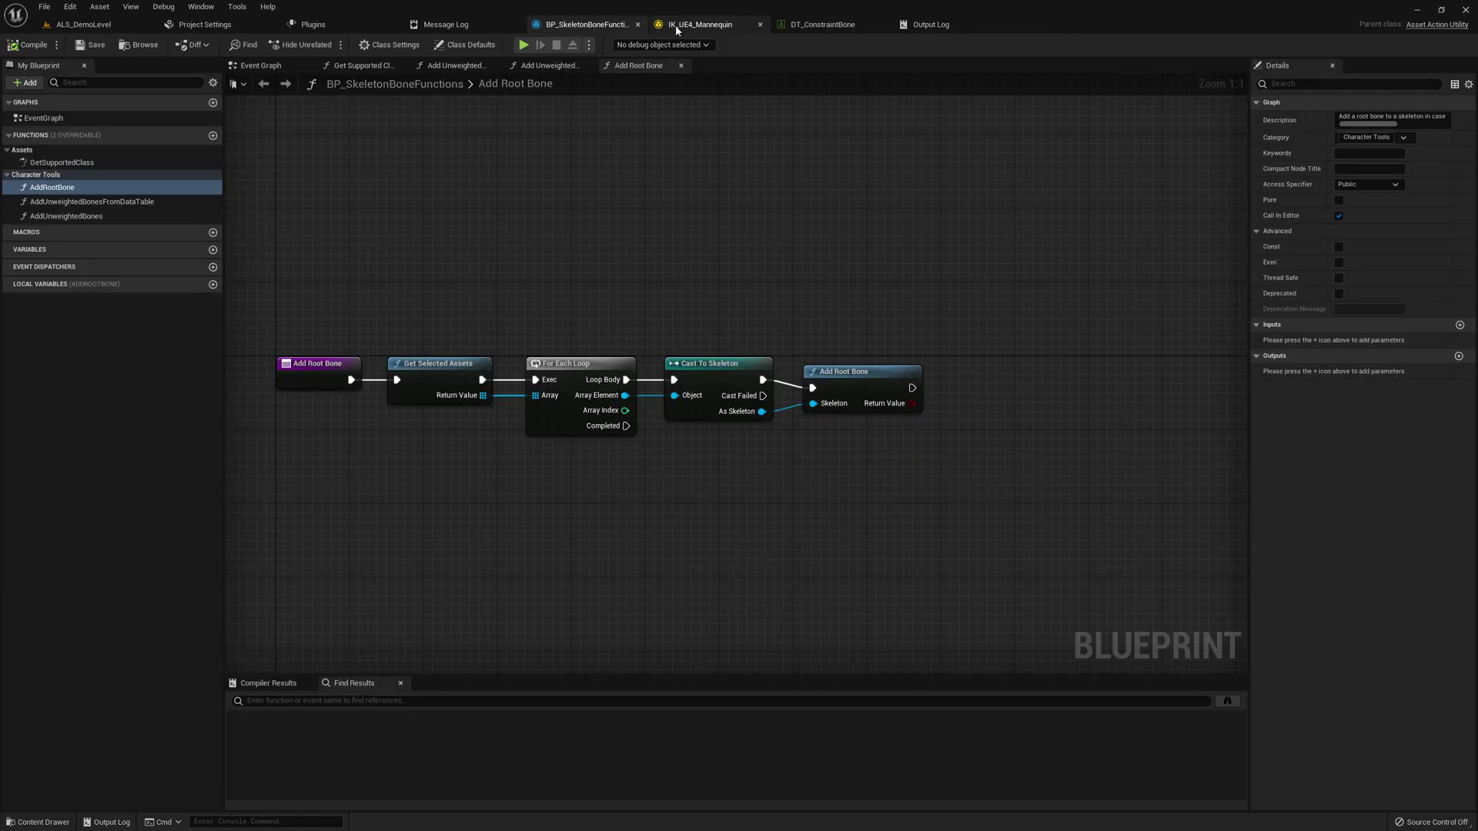
# - Go back to the Mixamo_SwatGuy rigs folder in the level editor's Content Browser and open IK_SwatGuy
pyautogui.click(83, 25)
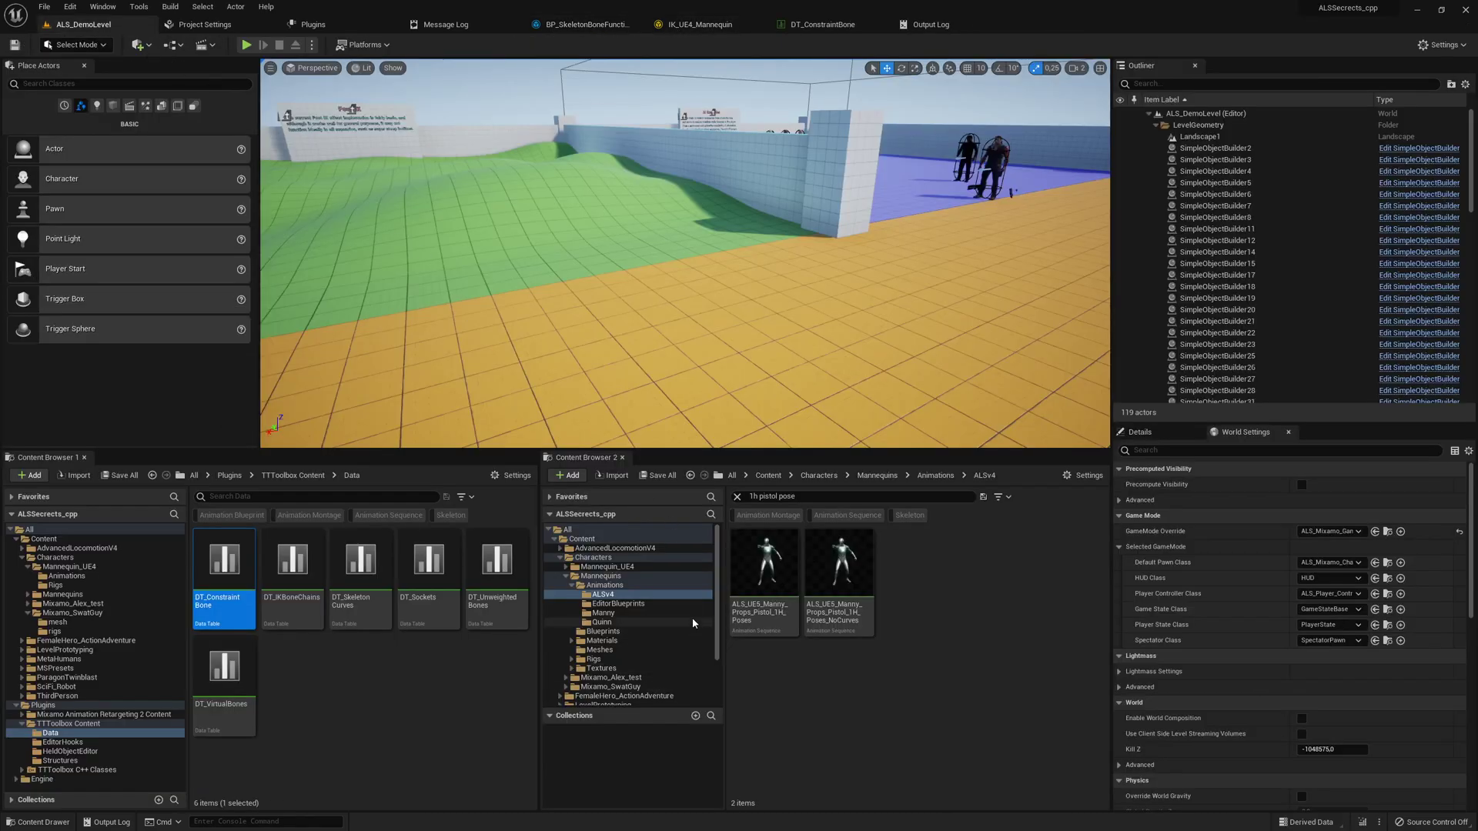
pyautogui.hotkey('alt', 'Left')
pyautogui.hotkey('alt', 'Left')
pyautogui.hotkey('alt', 'Left')
pyautogui.hotkey('alt', 'Left')
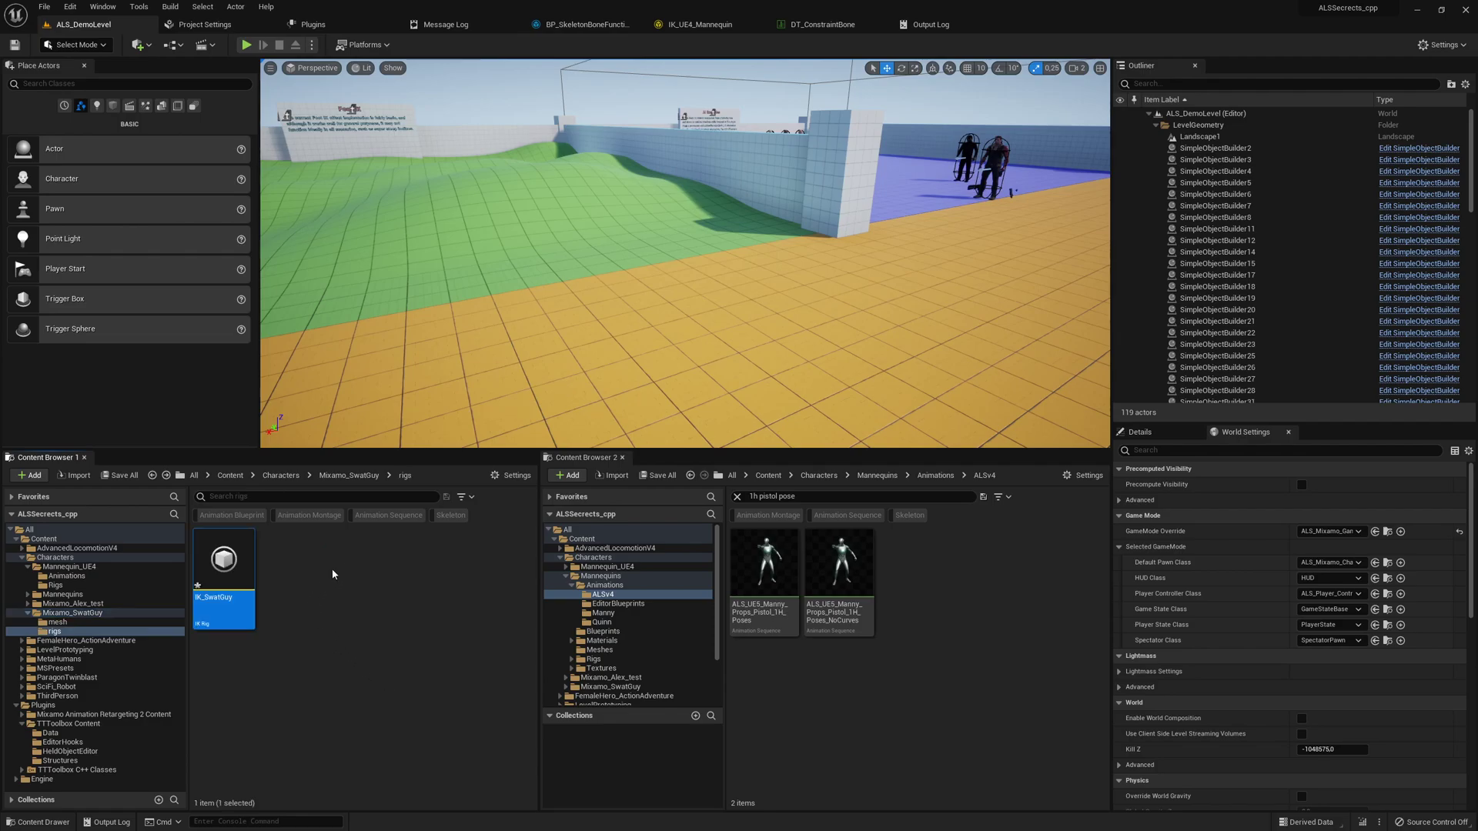
pyautogui.doubleClick(242, 548)
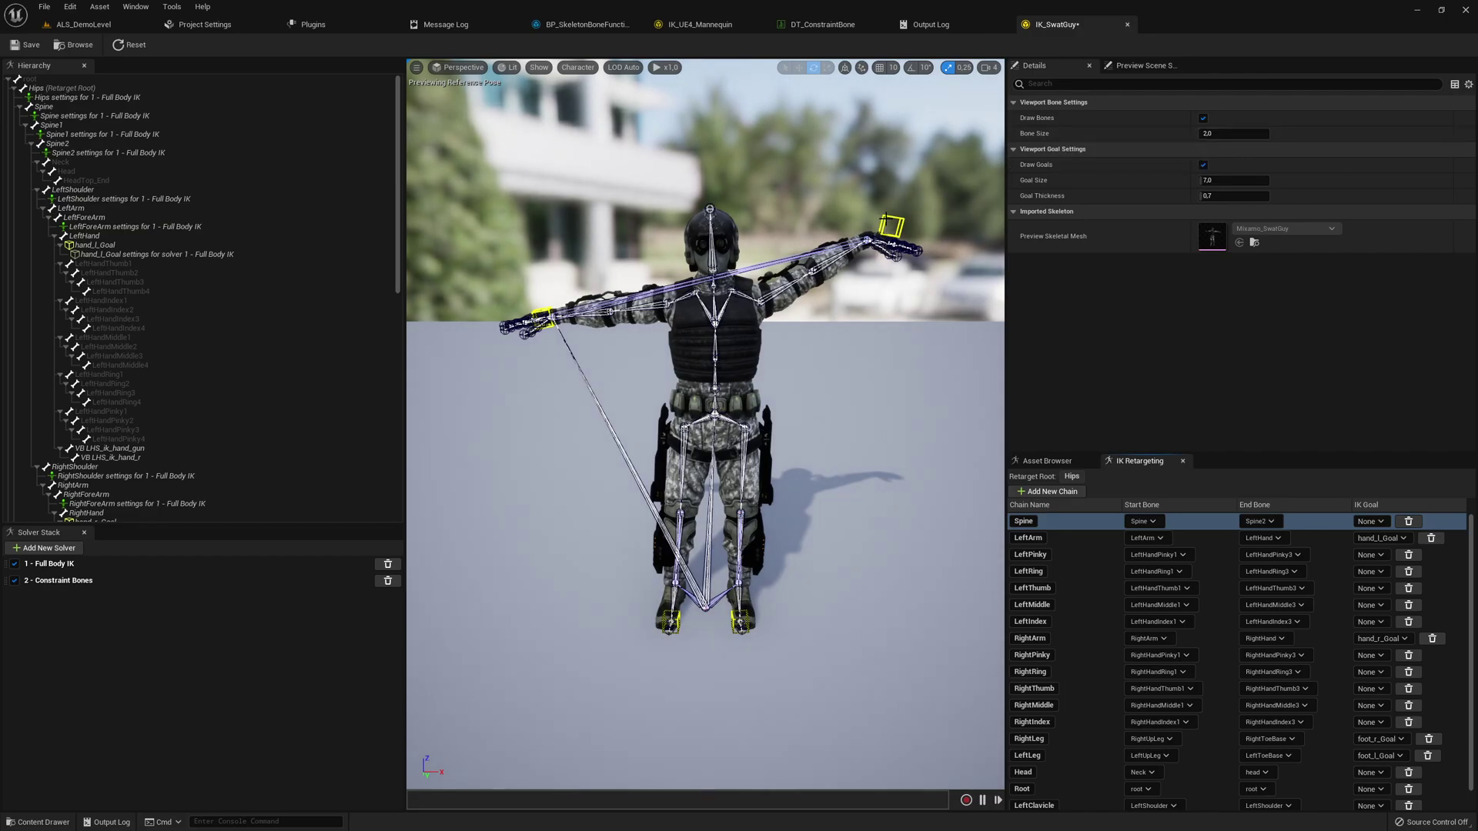
# - Test the left-hand, left-foot, right-foot and right-hand goals by dragging each with the move gizmo
pyautogui.click(891, 226)
pyautogui.press('w')
pyautogui.moveTo(882, 269); pyautogui.dragTo(892, 412)
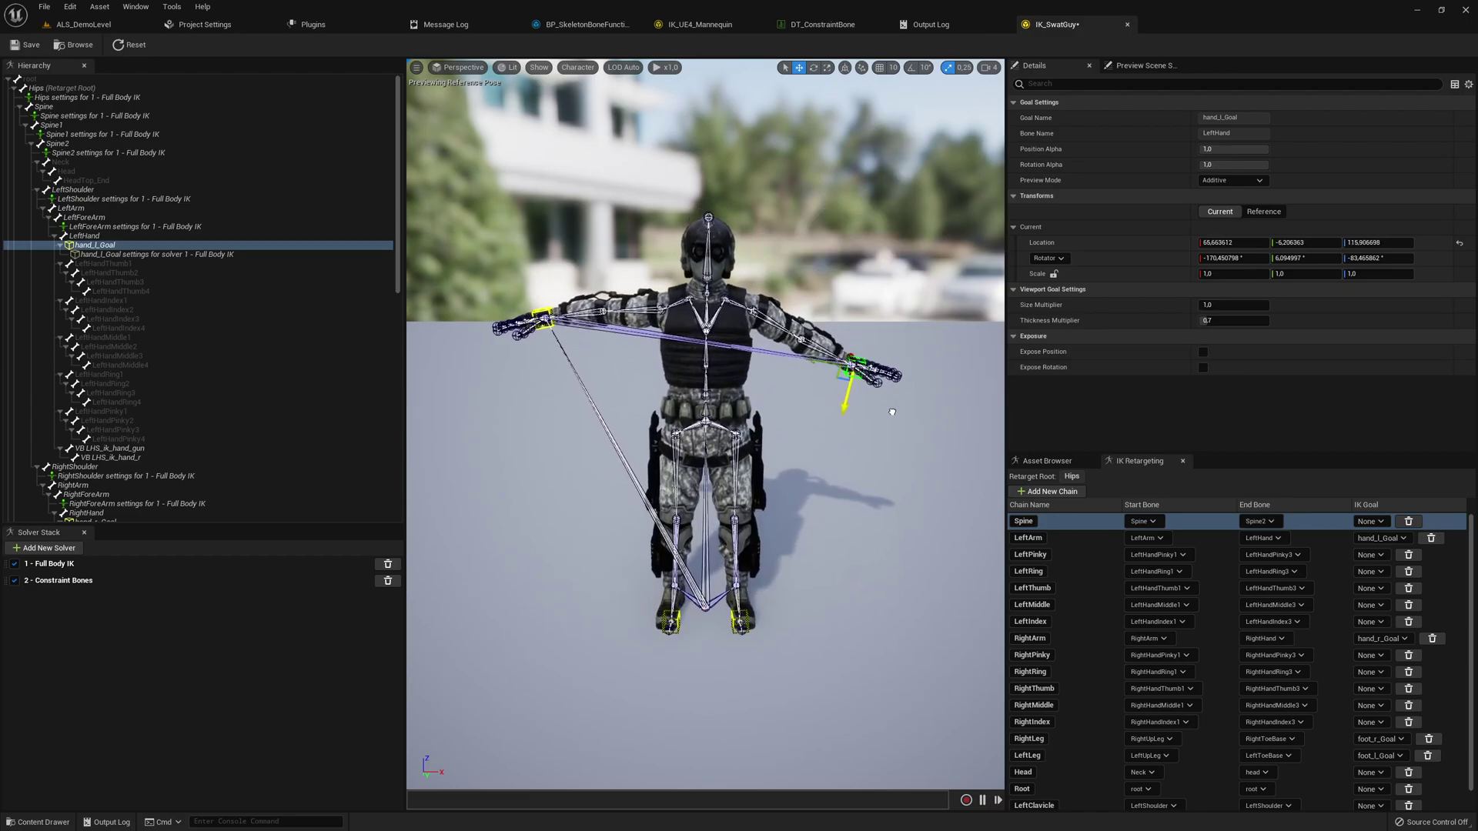
pyautogui.click(733, 630)
pyautogui.moveTo(713, 624); pyautogui.dragTo(720, 585)
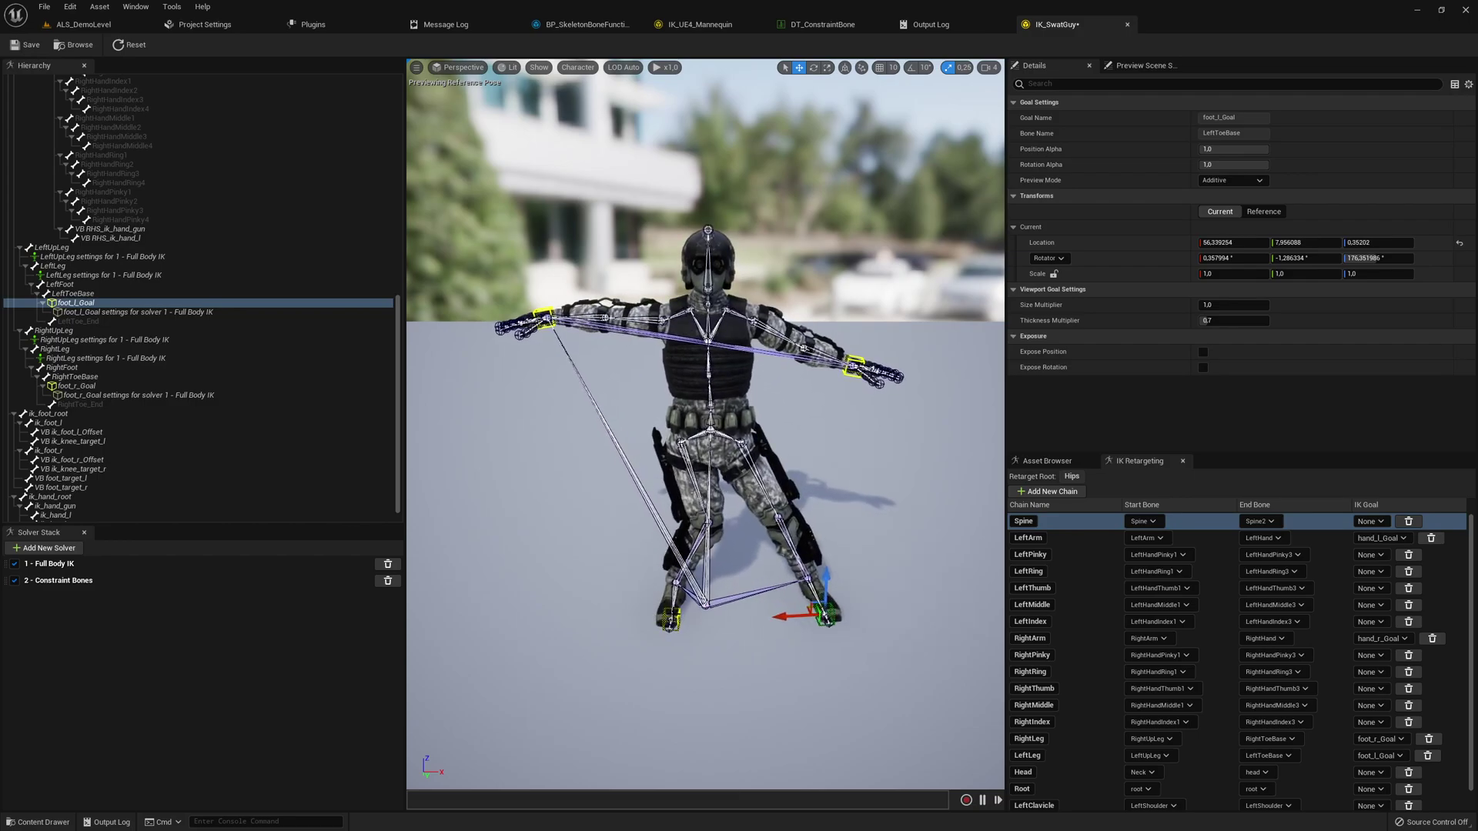
pyautogui.click(667, 619)
pyautogui.moveTo(643, 604); pyautogui.dragTo(618, 568)
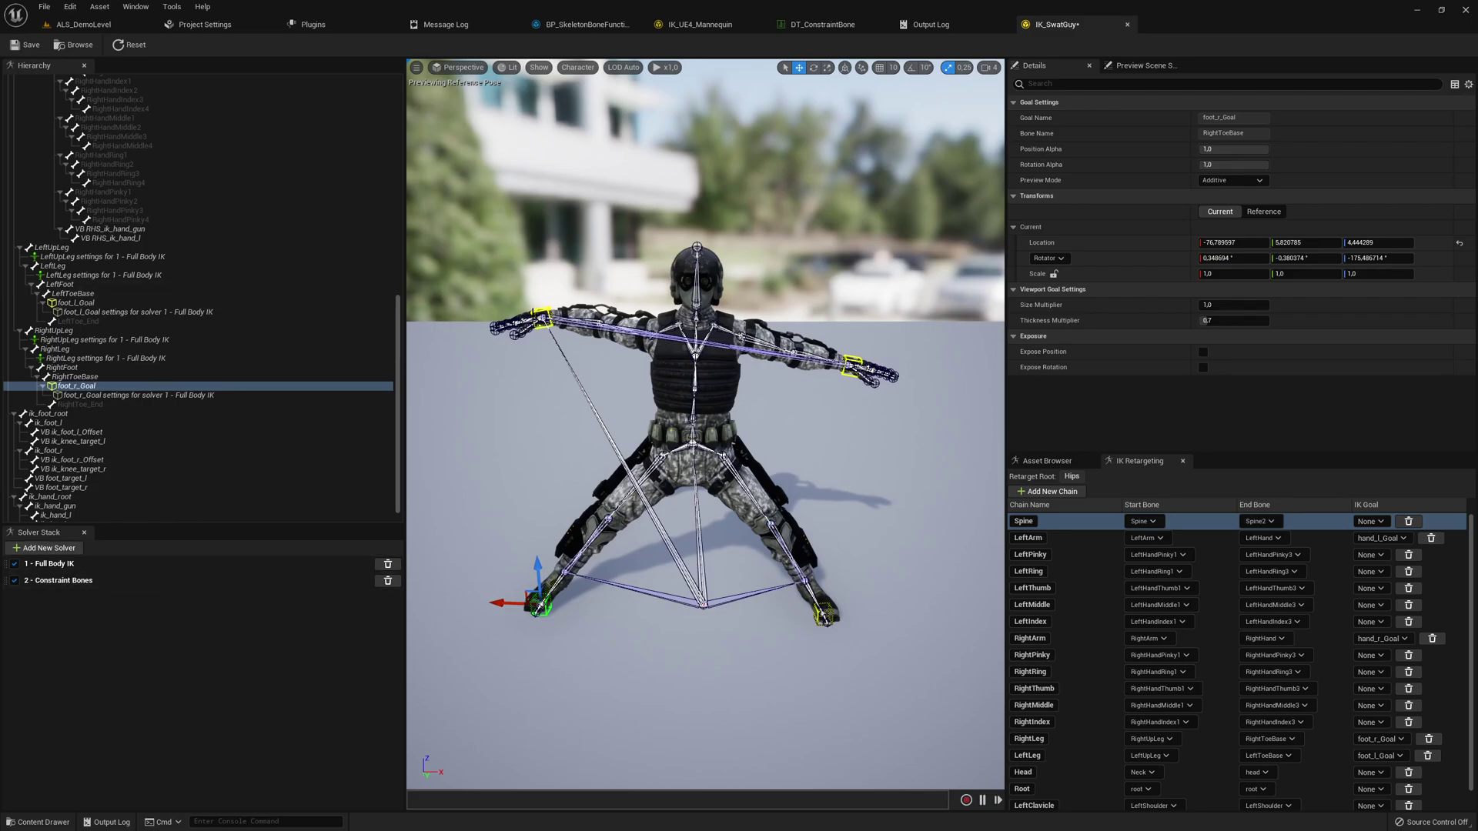
pyautogui.click(540, 319)
pyautogui.moveTo(542, 323); pyautogui.dragTo(524, 254)
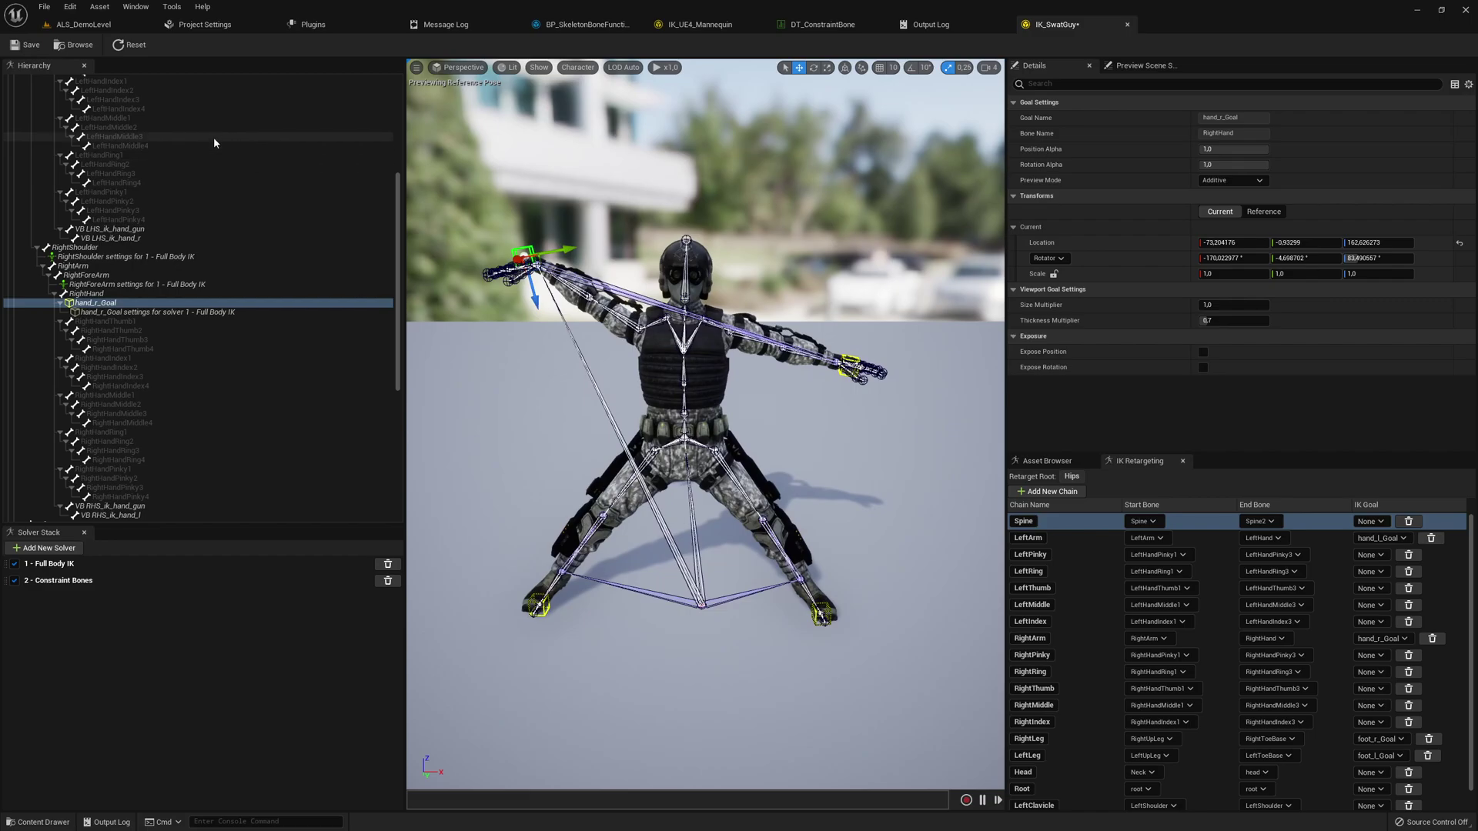
# - Reset the SwatGuy to its reference pose and save the IK_SwatGuy rig
pyautogui.click(132, 46)
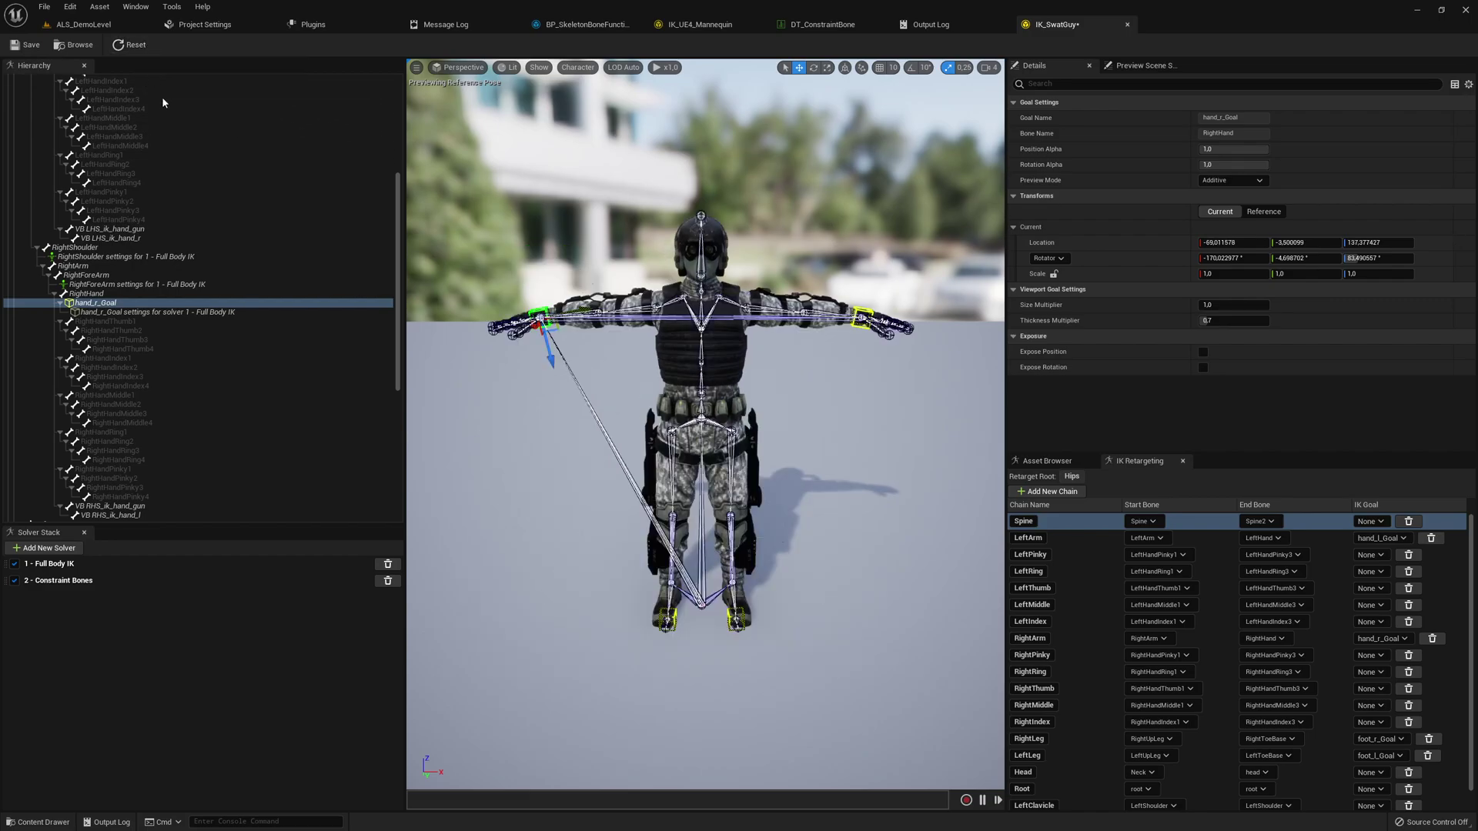
pyautogui.click(23, 44)
pyautogui.scroll(-1, 1177, 674)
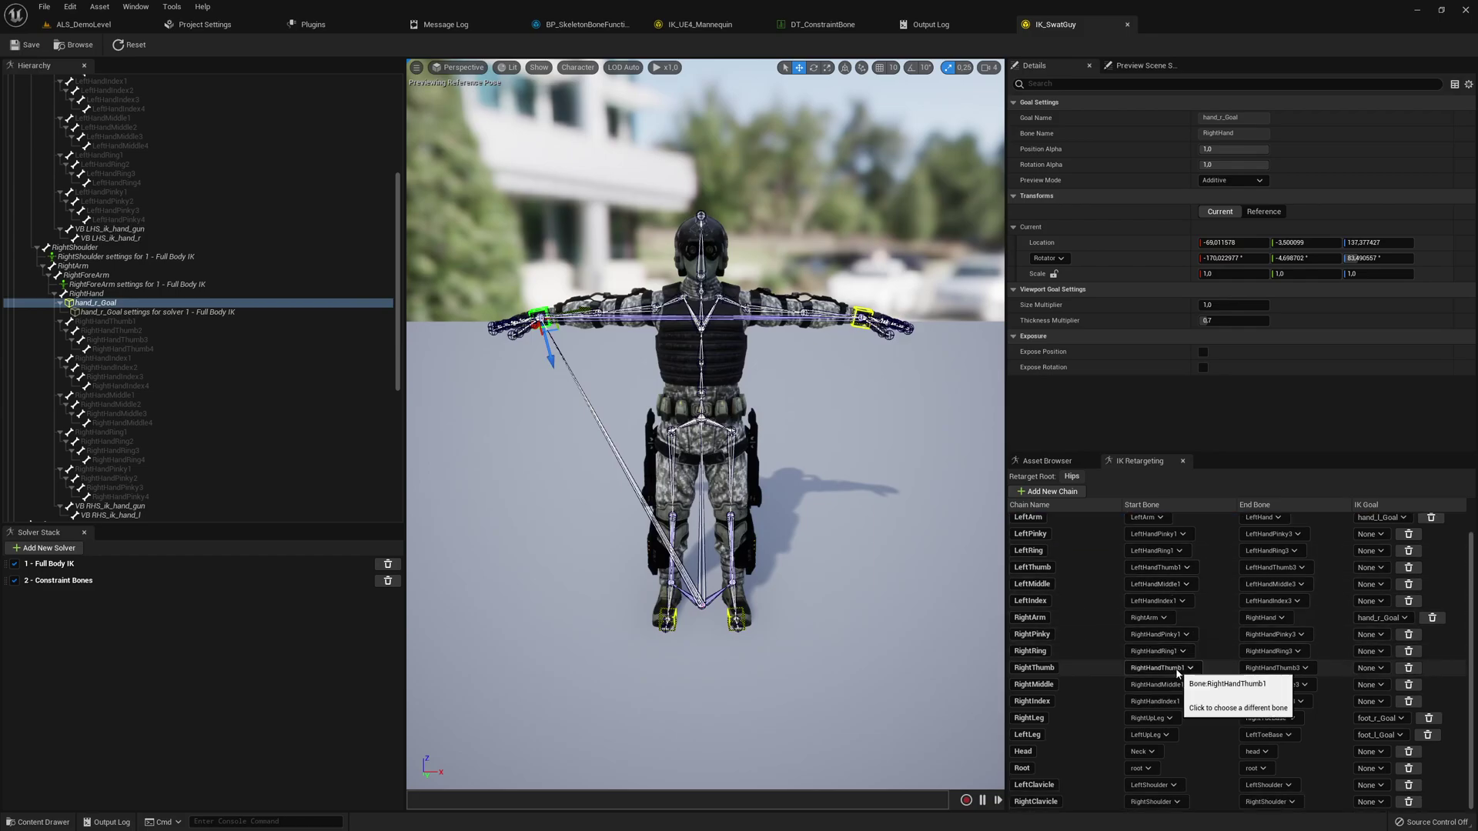